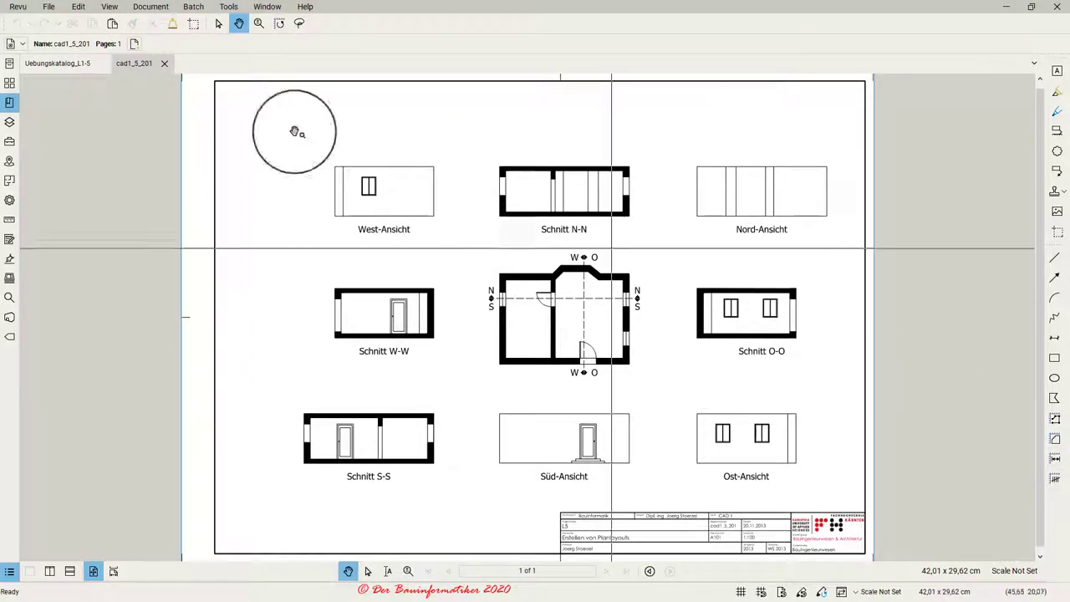
- Compare the exercise catalogue's reference layout on page 50 with the cad1_5_201 sheet in Bluebeam Revu
left_click(55, 70)
scroll(382, 268, "down", 3)
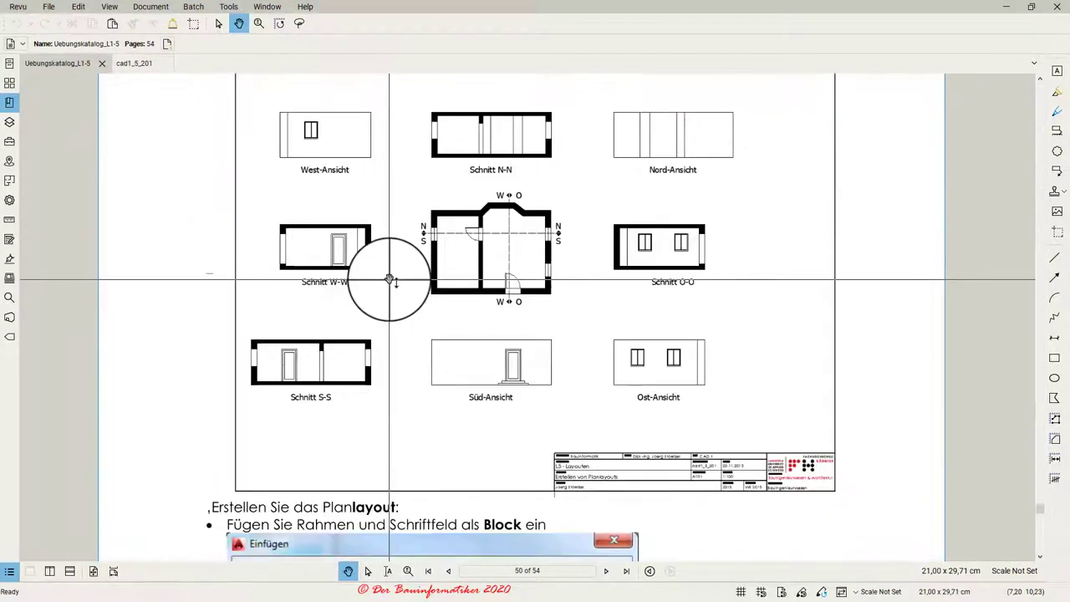
scroll(383, 286, "up", 5)
scroll(351, 184, "down", 1)
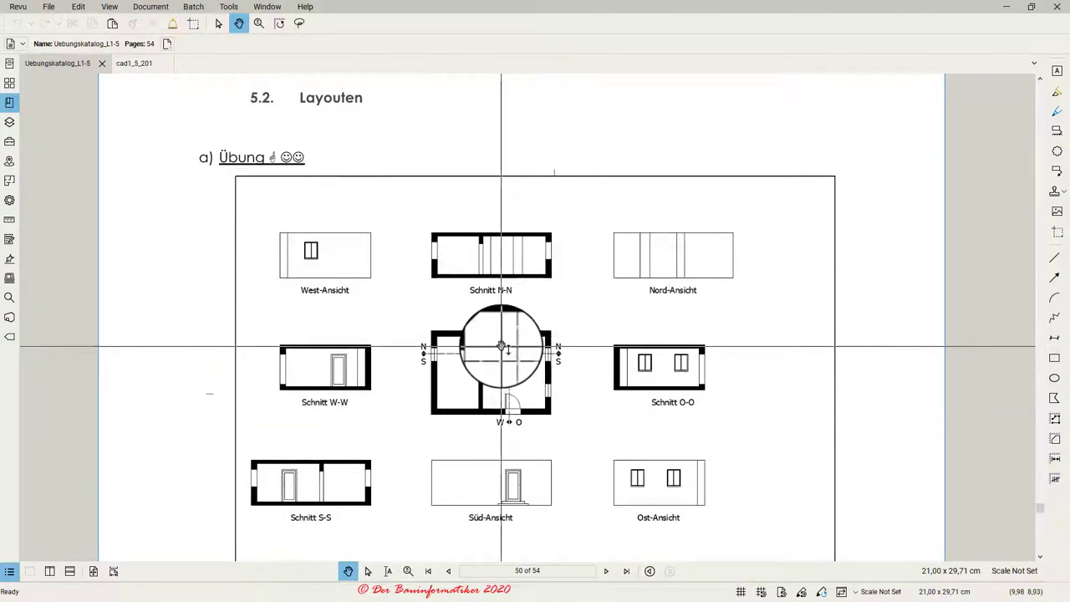
left_click(136, 66)
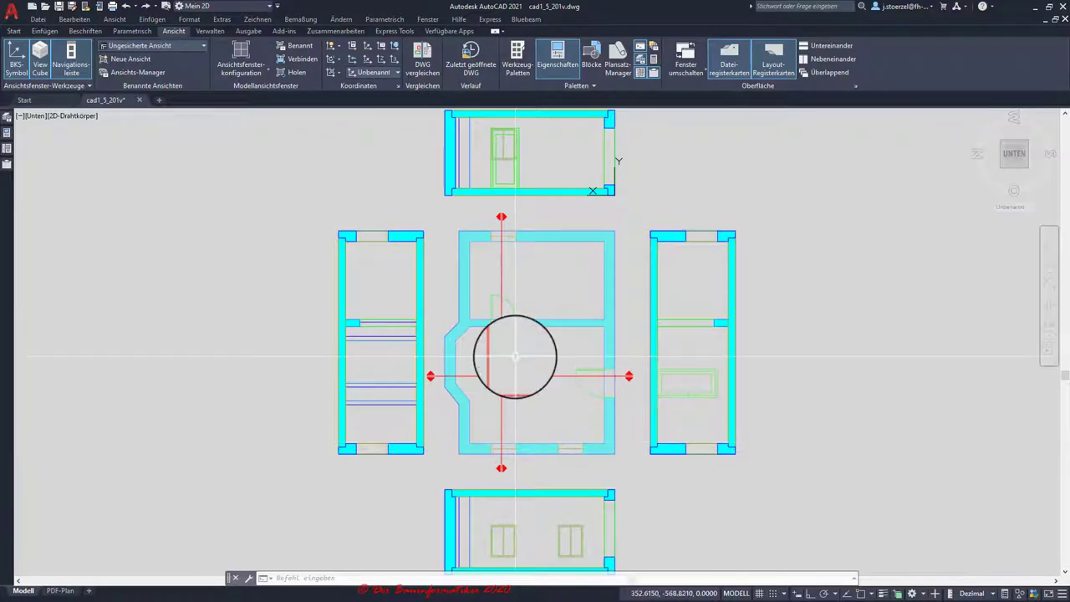
scroll(415, 206, "down", 2)
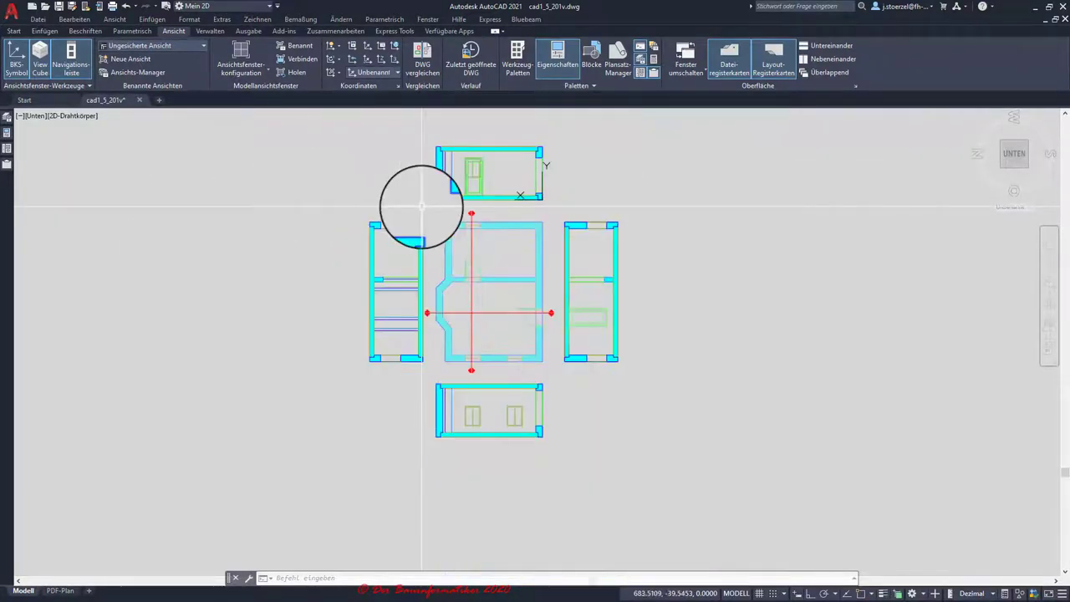
middle_click_drag(410, 207, 393, 234)
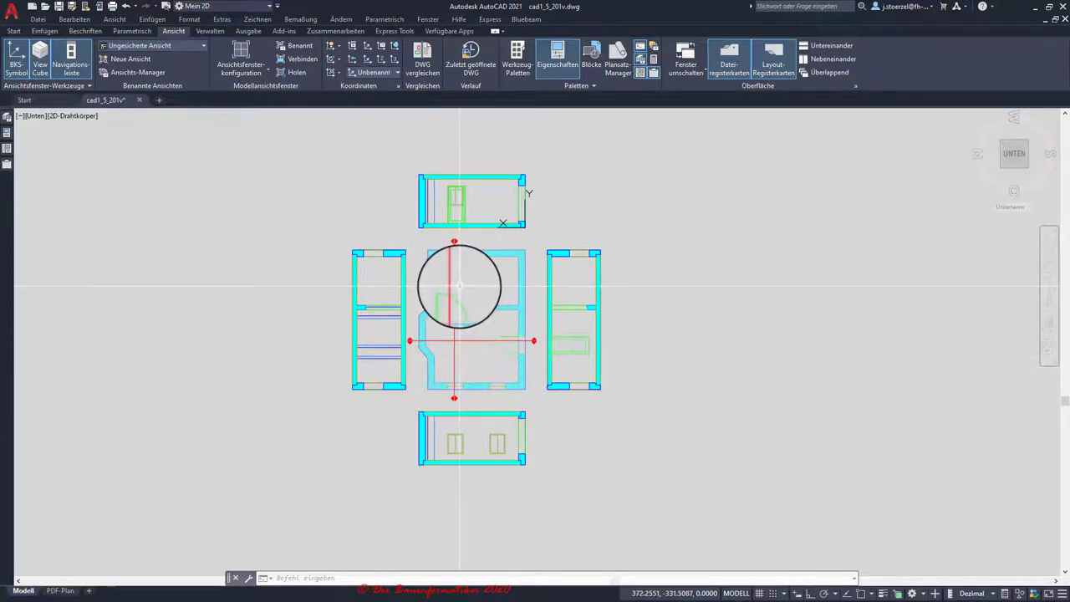
scroll(459, 286, "up", 2)
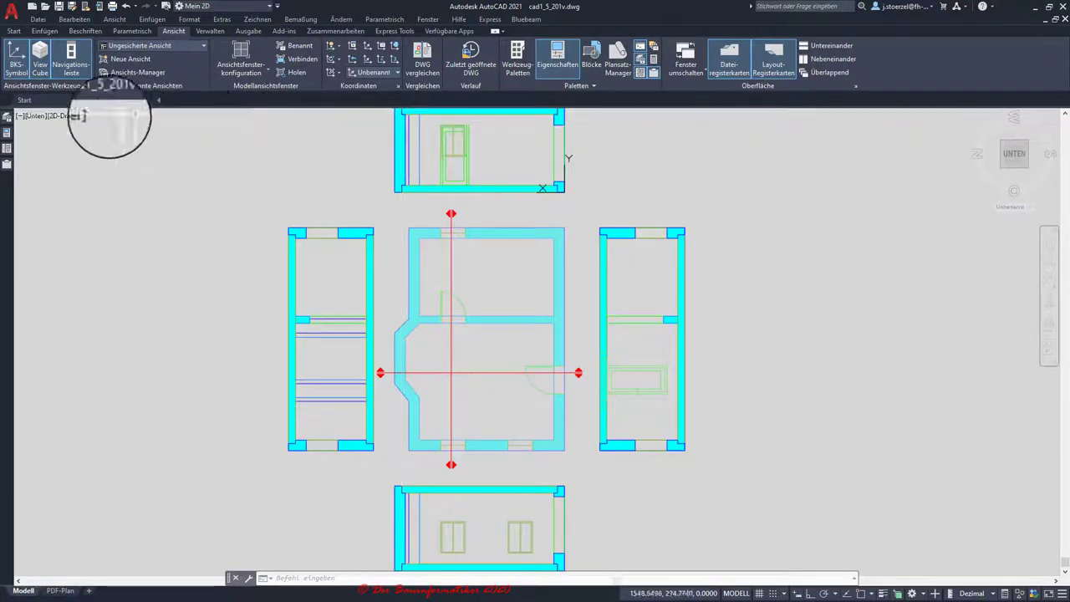
- Restore the saved Ansicht-Sued named view in the viewport
left_click(33, 118)
mouse_move(108, 127)
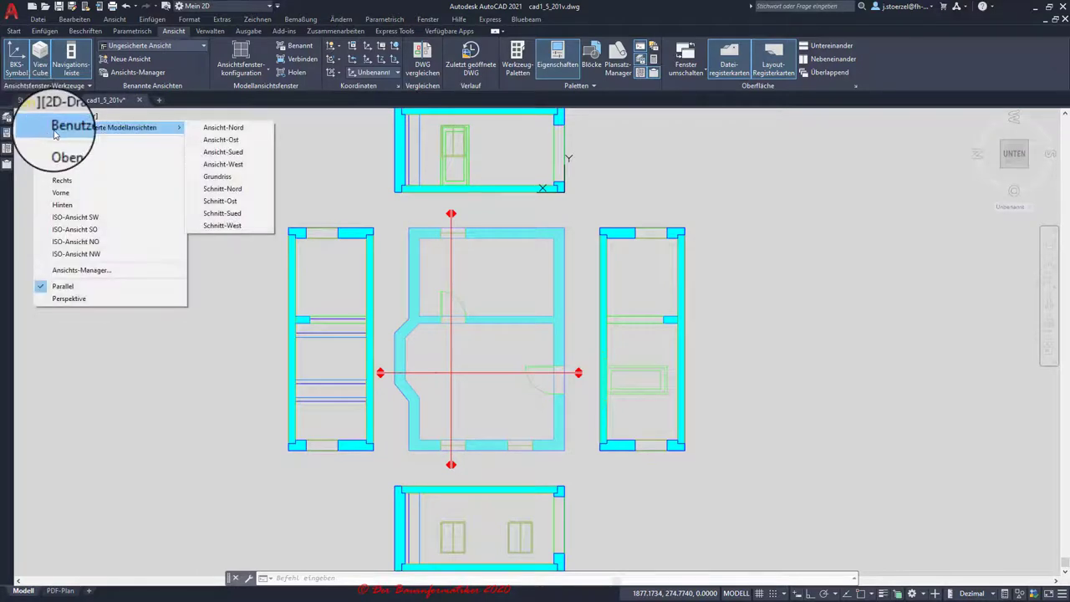
left_click(180, 35)
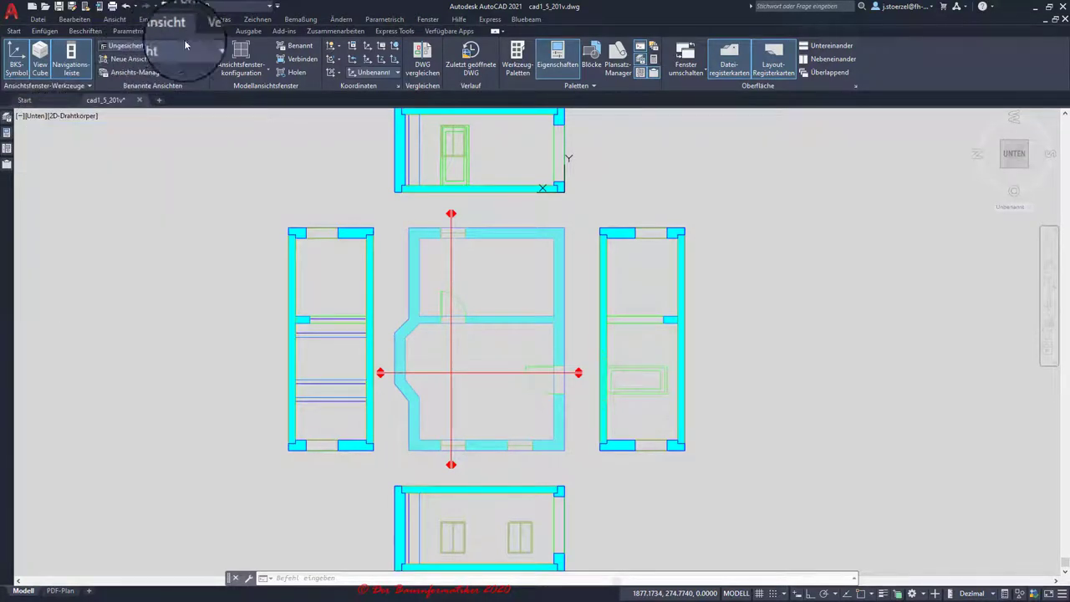
left_click(199, 50)
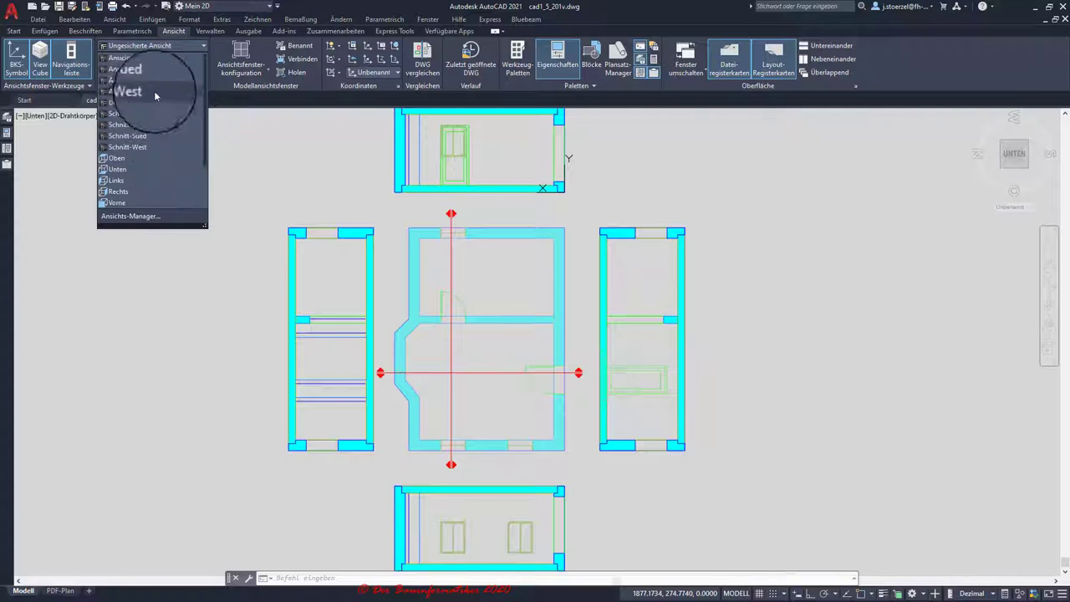
left_click(126, 86)
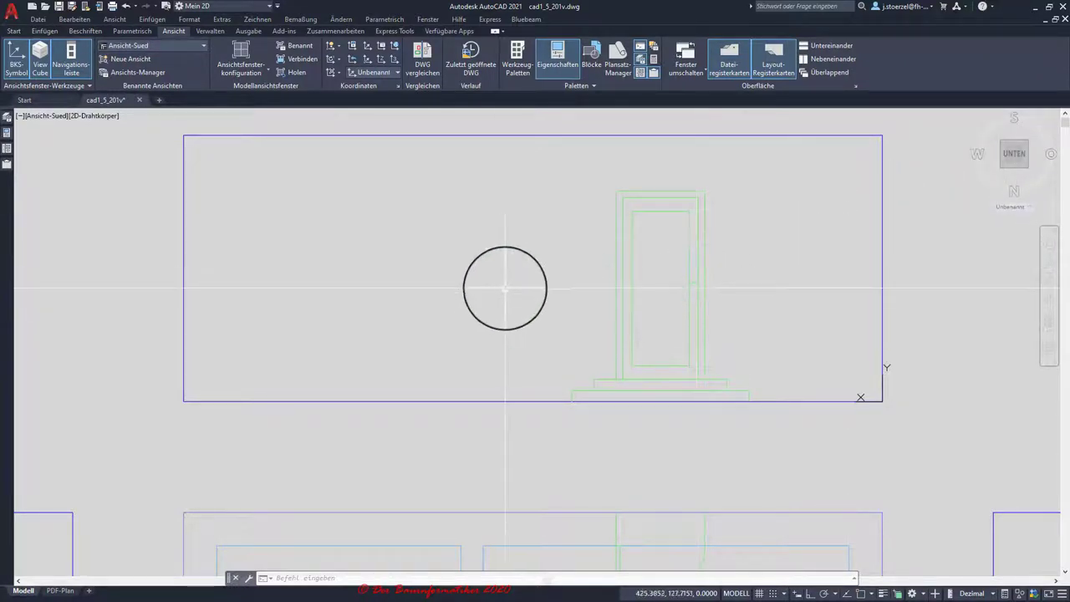
scroll(421, 303, "down", 2)
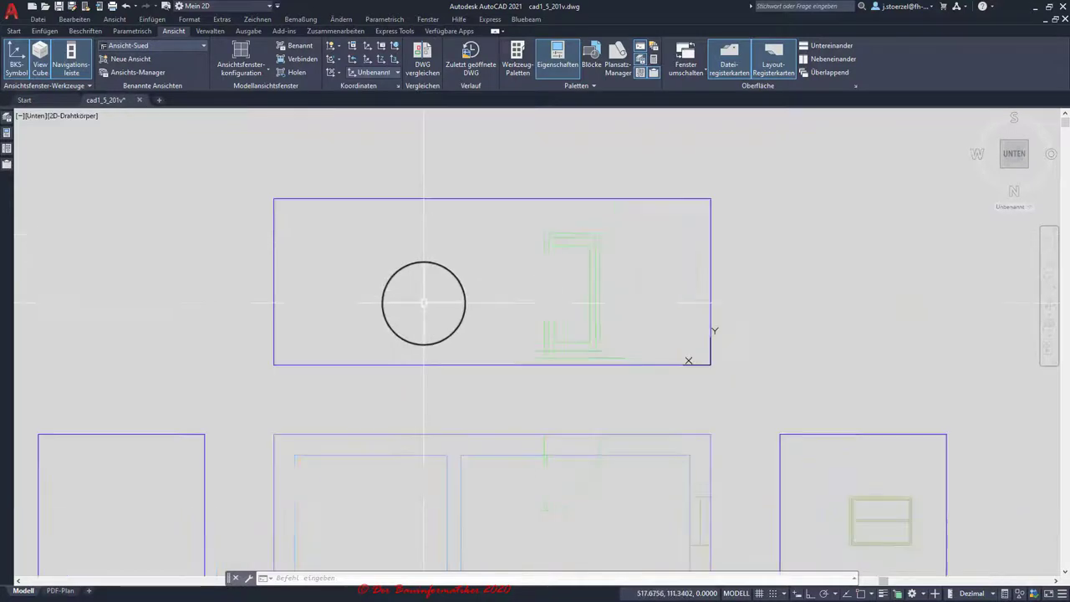
scroll(422, 303, "down", 4)
scroll(424, 302, "up", 2)
scroll(424, 303, "down", 2)
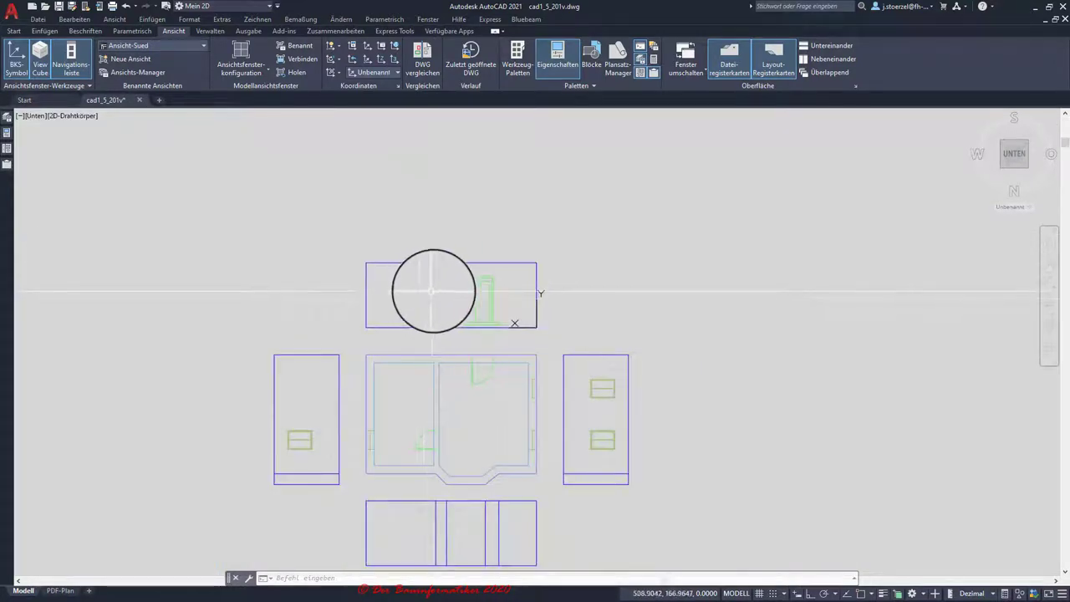
- Switch the viewport's standard view to Unten, then to Oben (top)
left_click(33, 116)
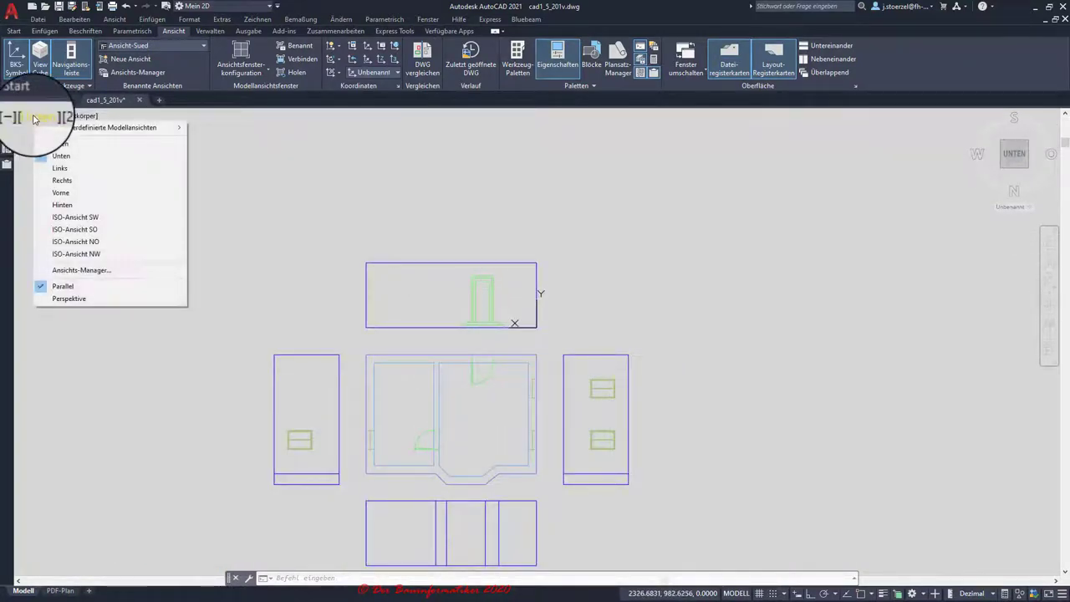
left_click(61, 159)
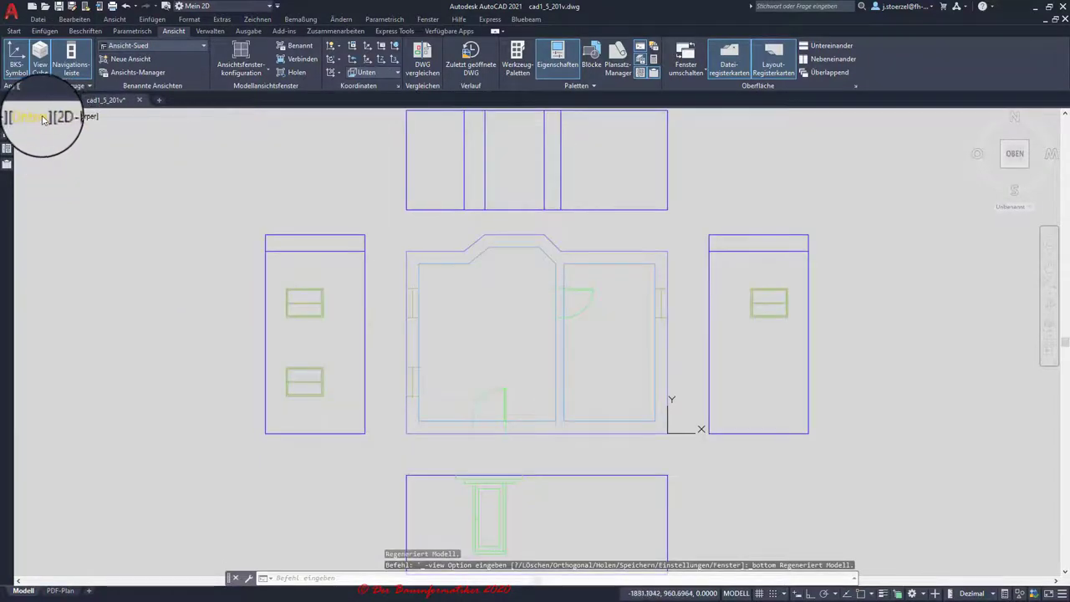
left_click(37, 115)
left_click(54, 149)
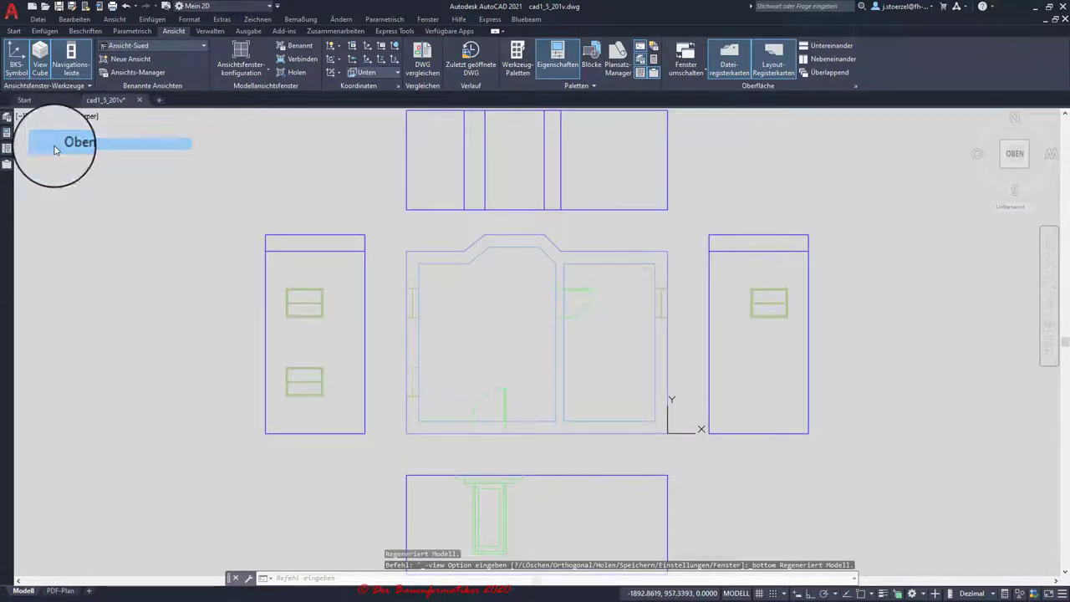
left_click(14, 31)
- Preview the saved layer states, then open the PDF-Plan layout sheet
left_click(507, 87)
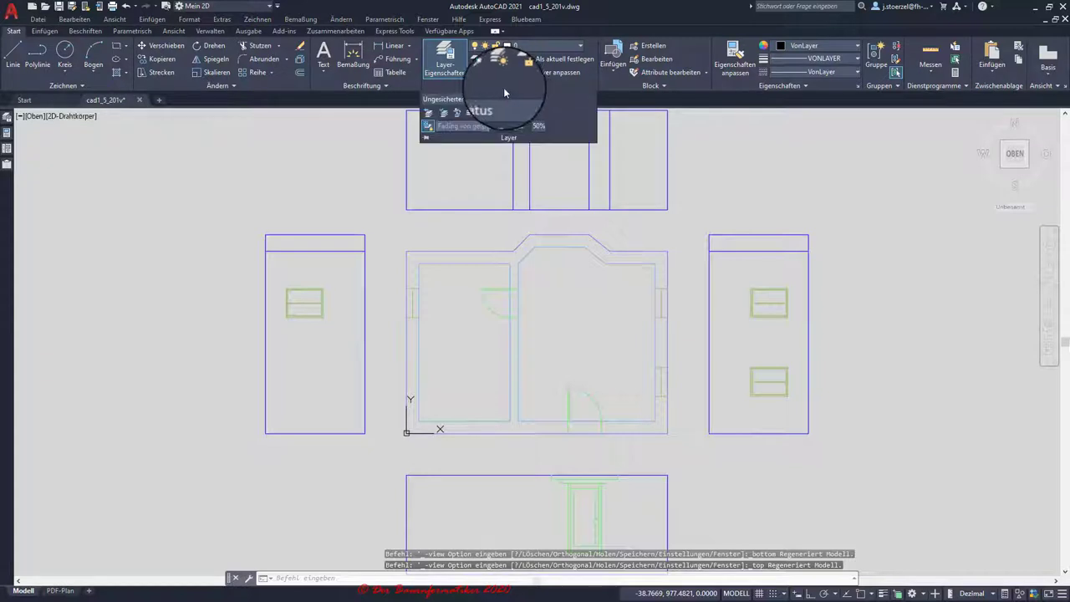
left_click(498, 98)
left_click(445, 118)
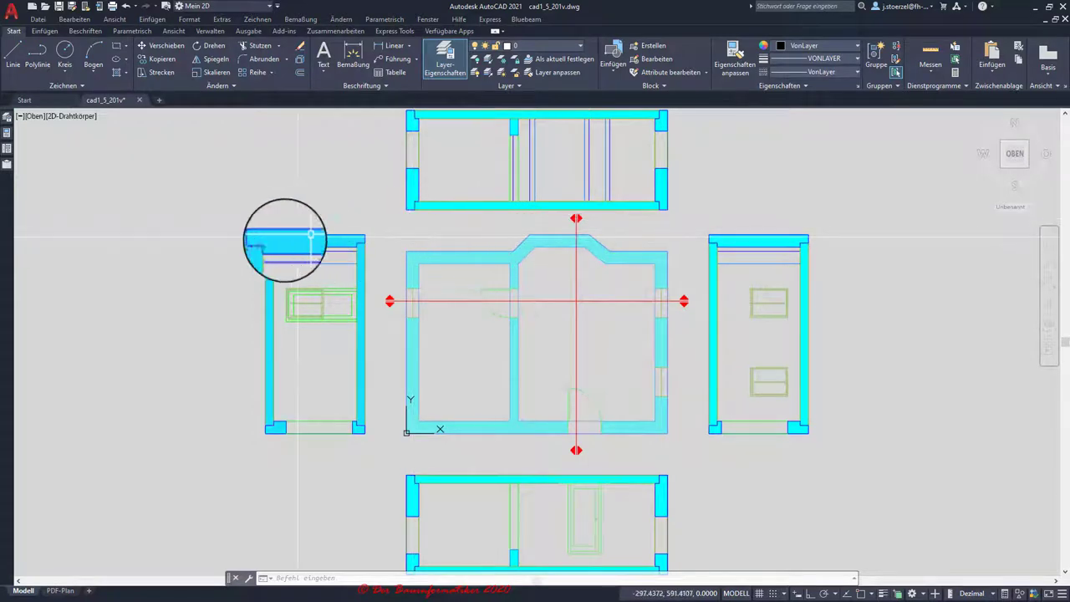
left_click(55, 592)
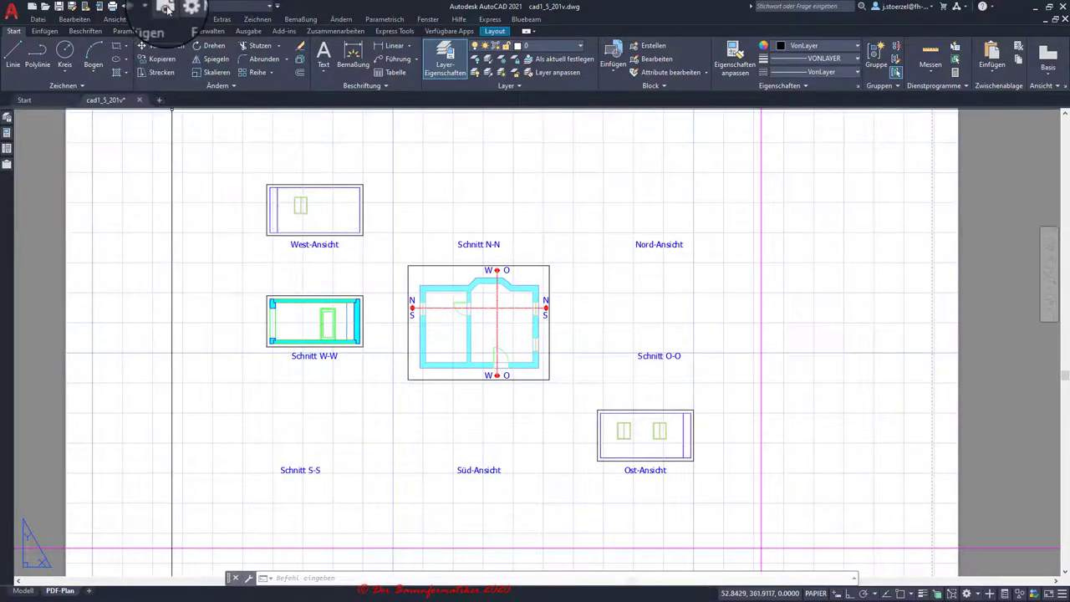
left_click(278, 7)
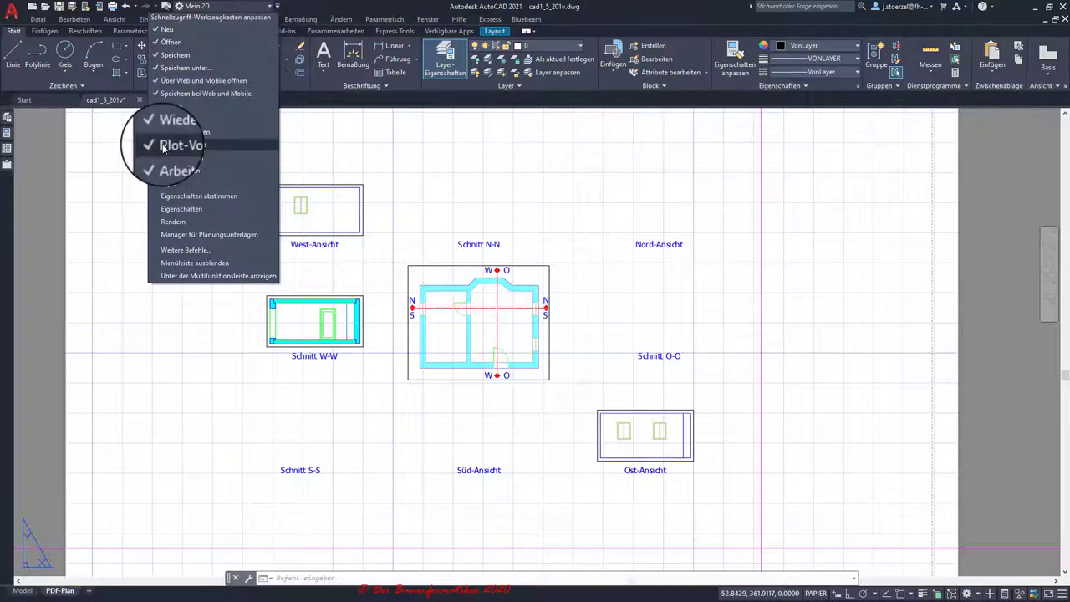
left_click(322, 7)
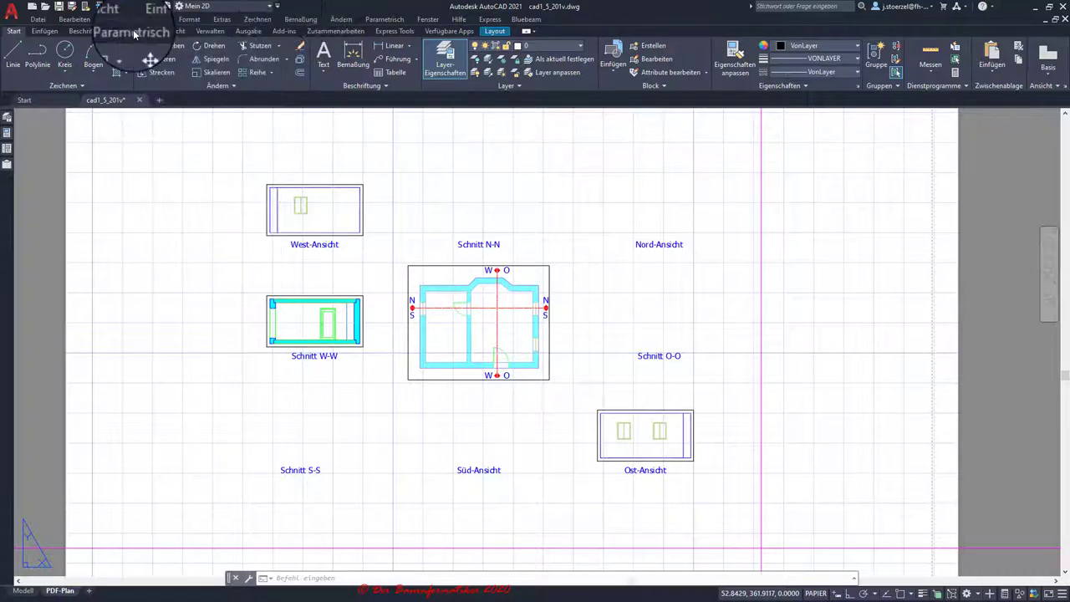
left_click(12, 12)
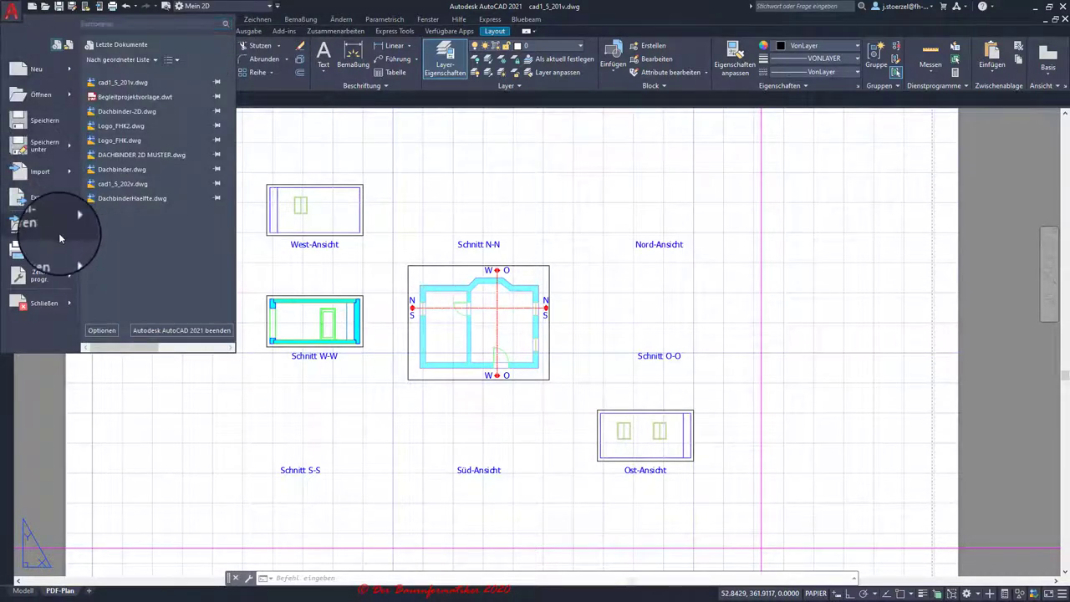
mouse_move(38, 249)
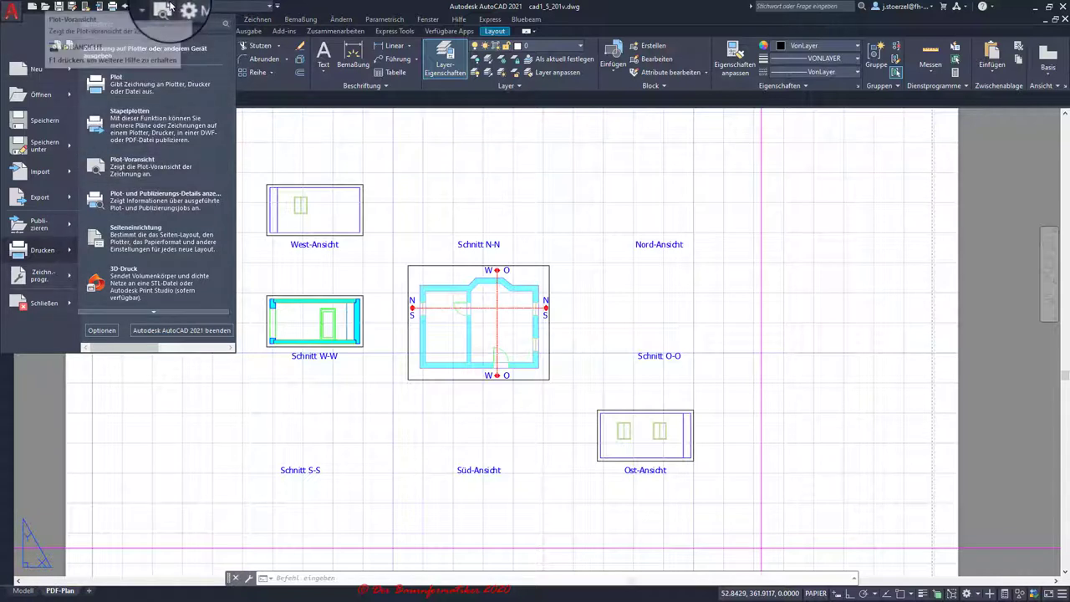
left_click(168, 8)
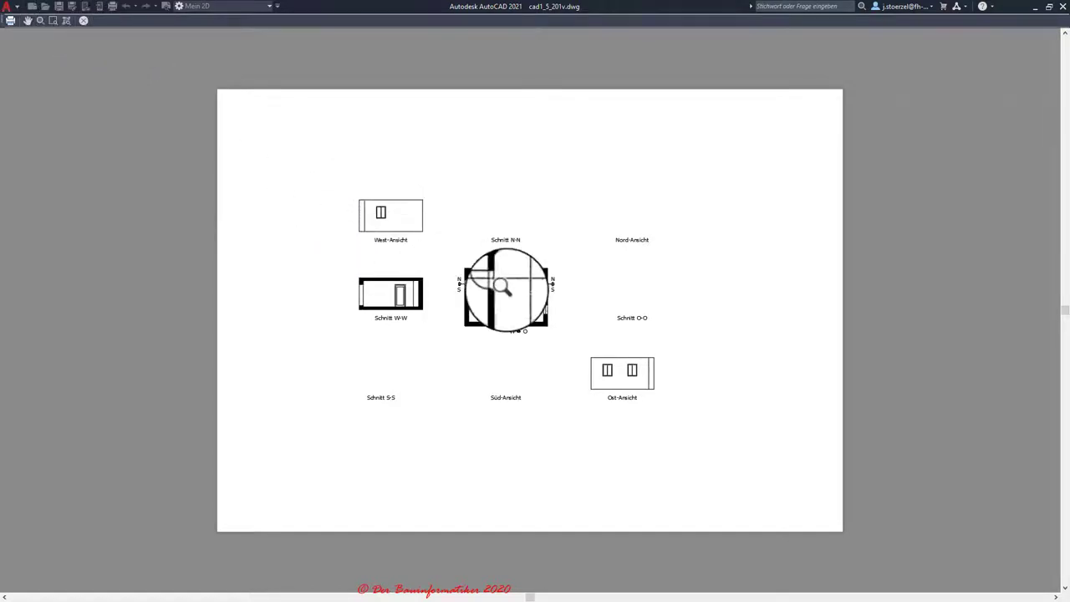
left_click(84, 20)
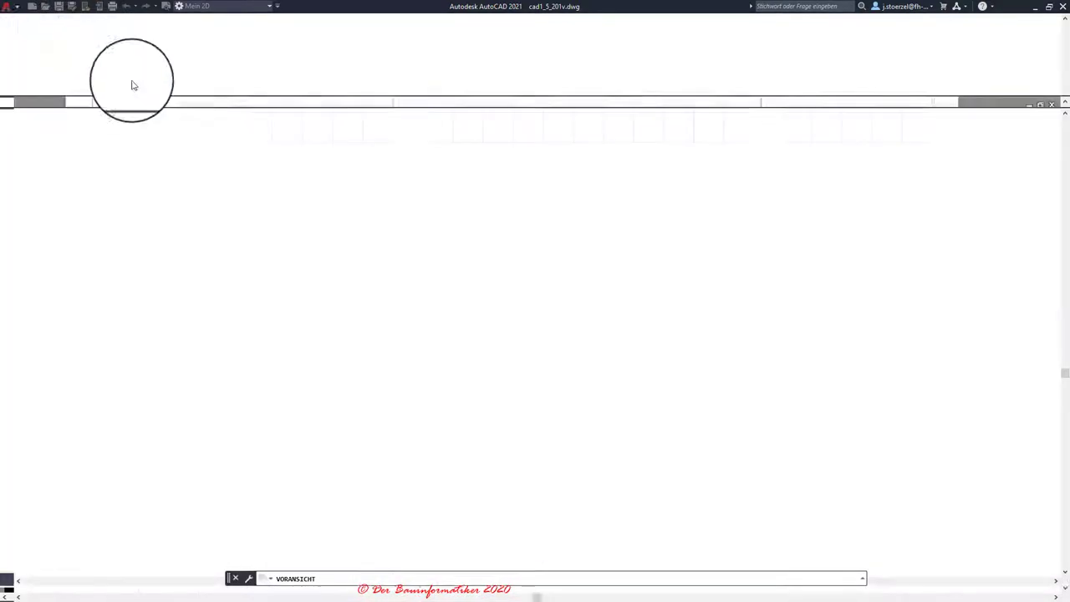
scroll(253, 191, "up", 4)
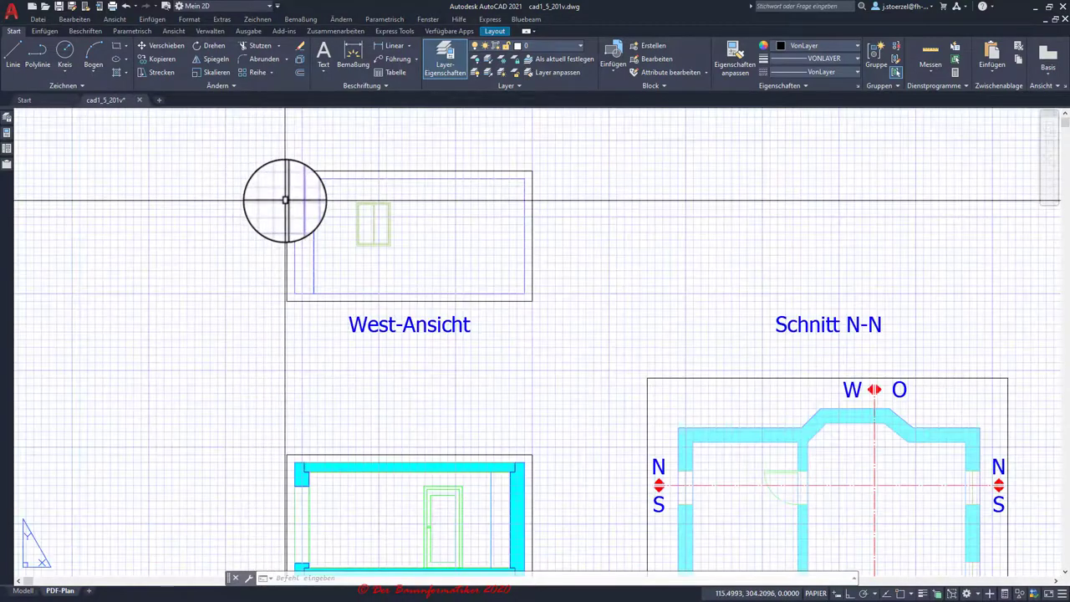
- Filter the layer manager to the Layout layers and turn off plotting for LA_AF
left_click(286, 199)
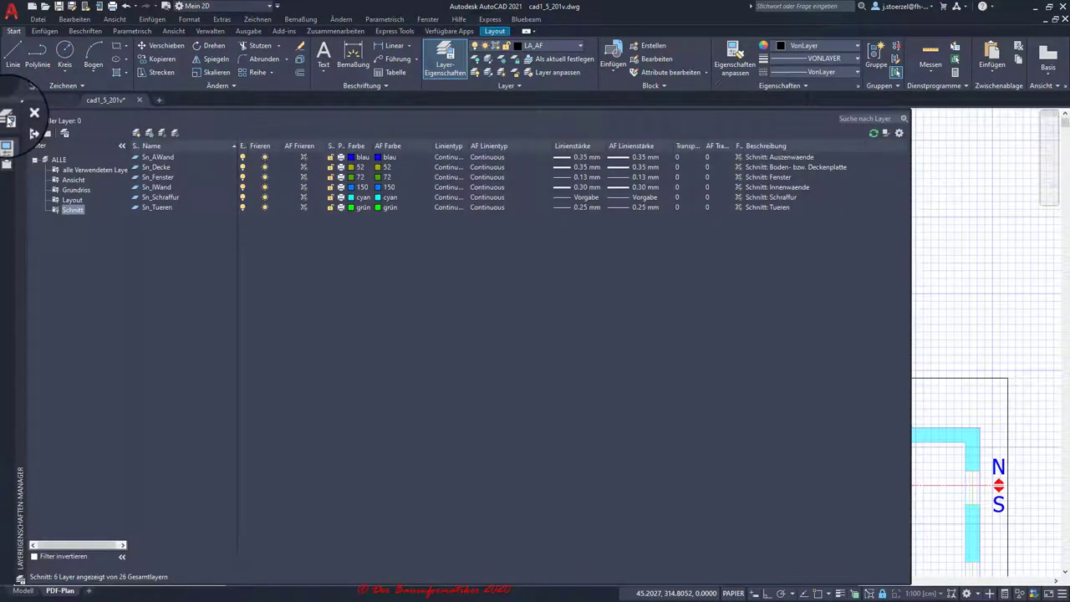
left_click(71, 190)
left_click(69, 201)
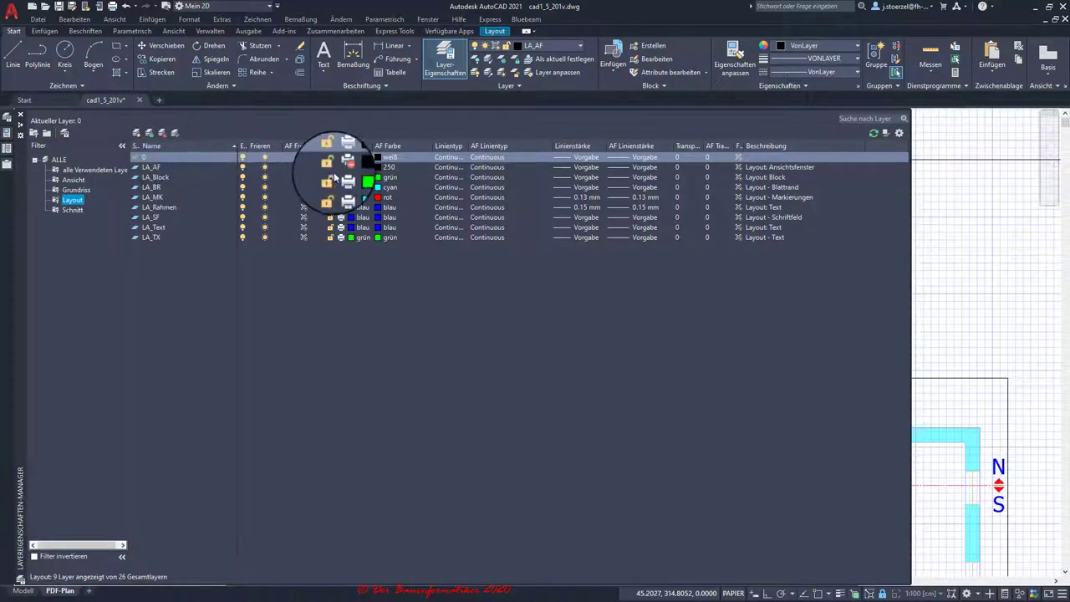
left_click(340, 167)
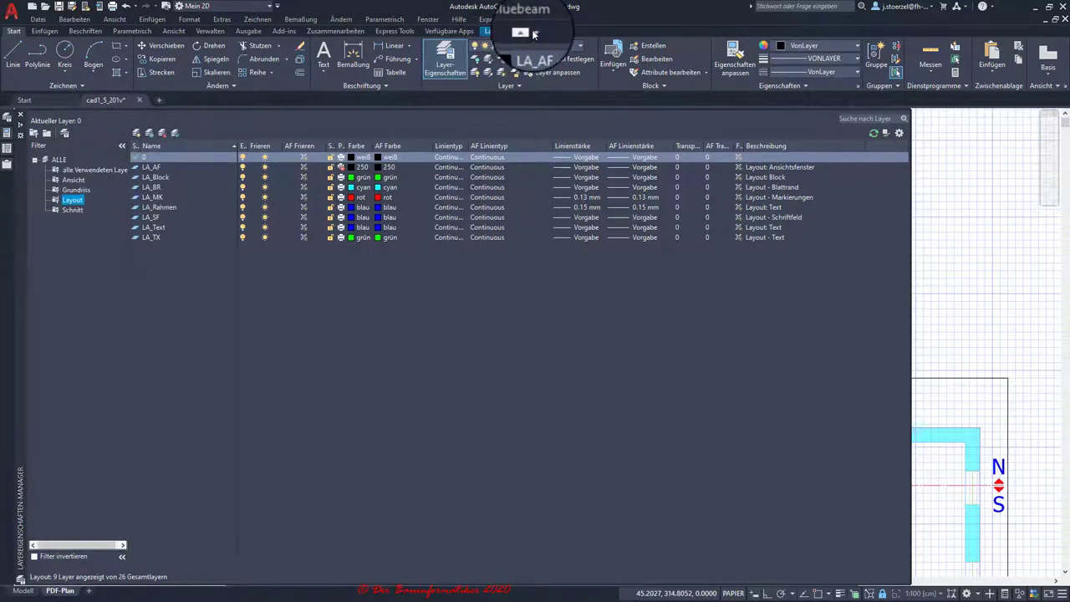
- Put the West-Ansicht viewport on layer LA_AF and pan toward Schnitt N-N
left_click(566, 46)
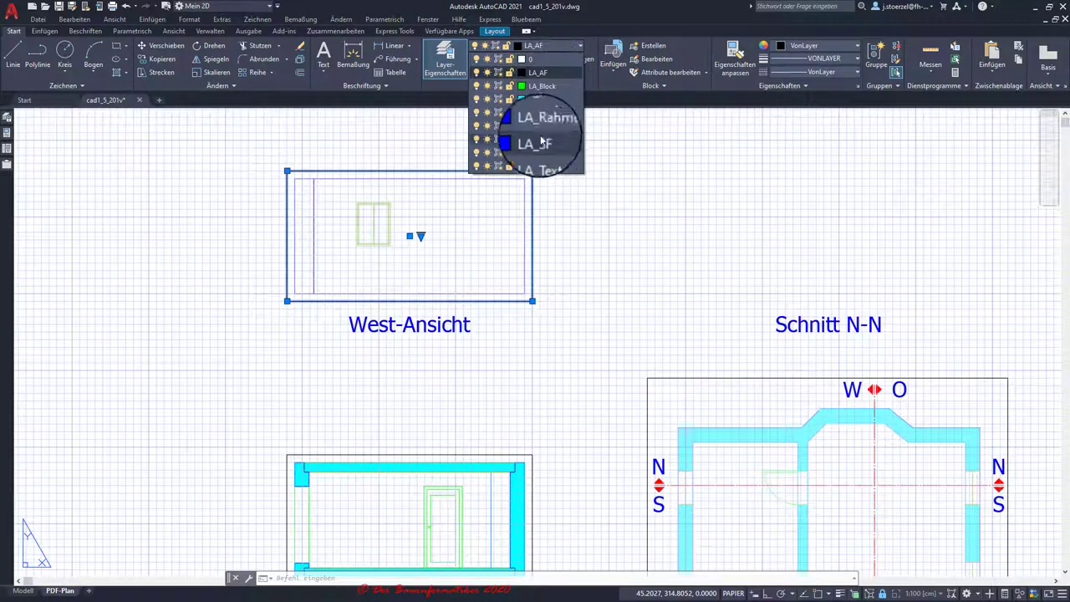
left_click(539, 74)
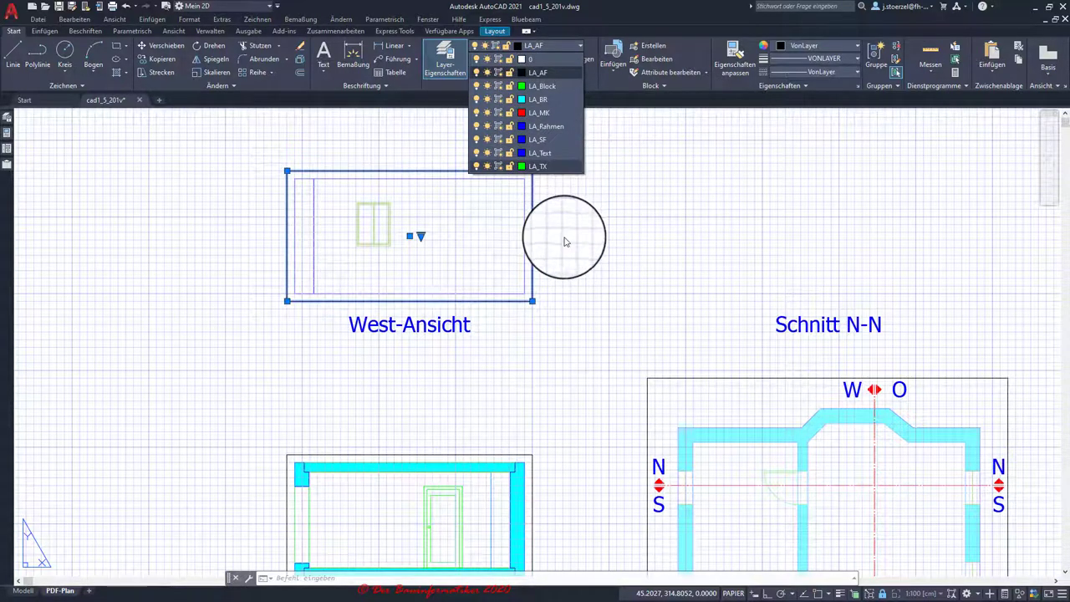
key("Escape")
key("Escape")
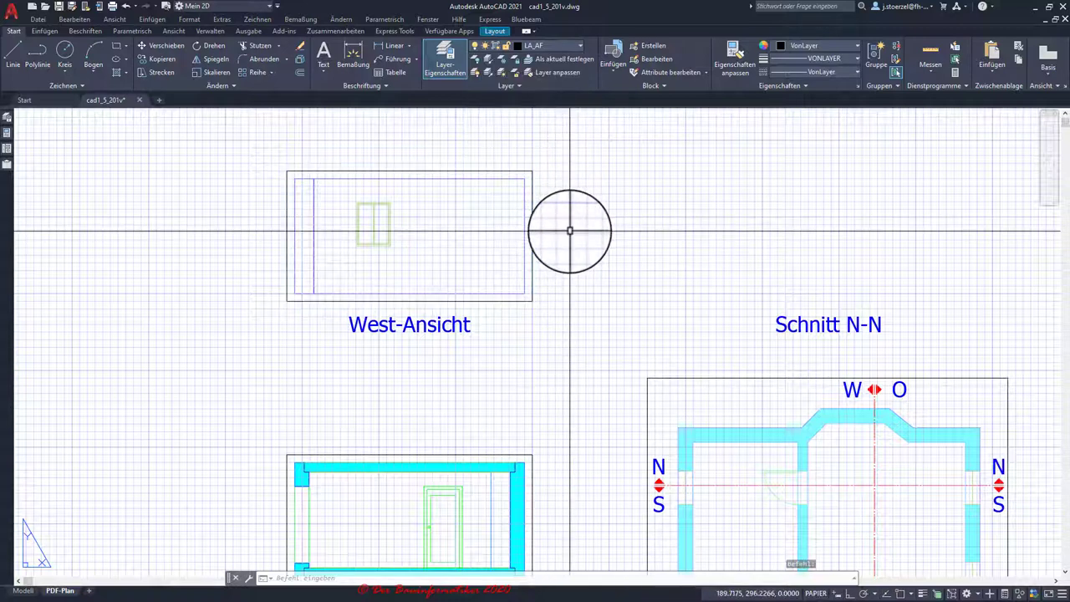
mouse_move(565, 219)
middle_mouse_down()
mouse_move(338, 212)
mouse_move(335, 221)
middle_mouse_up()
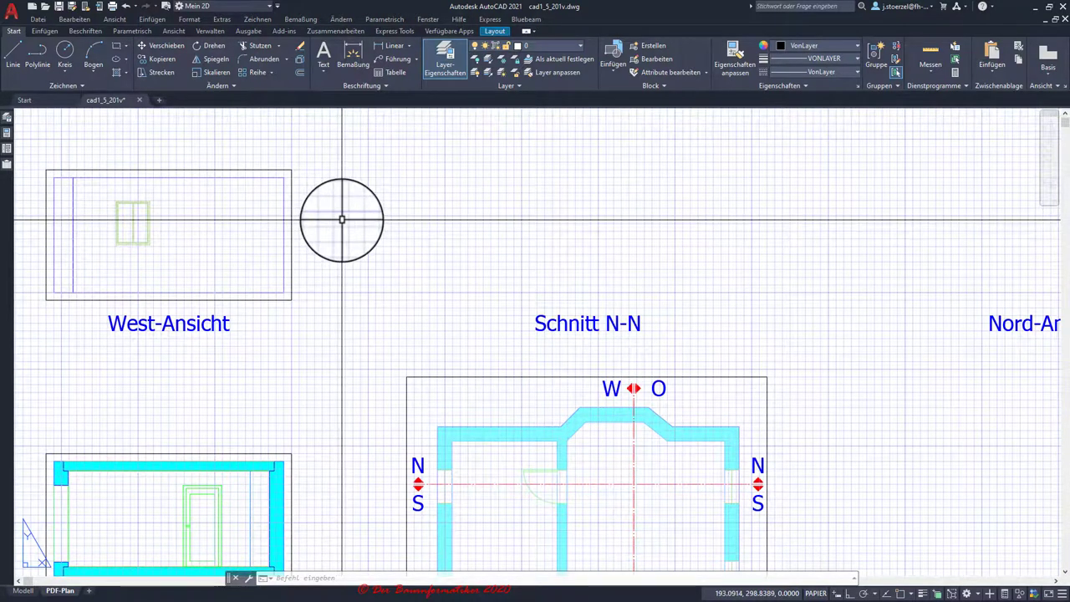
scroll(336, 221, "down", 4)
scroll(342, 220, "up", 2)
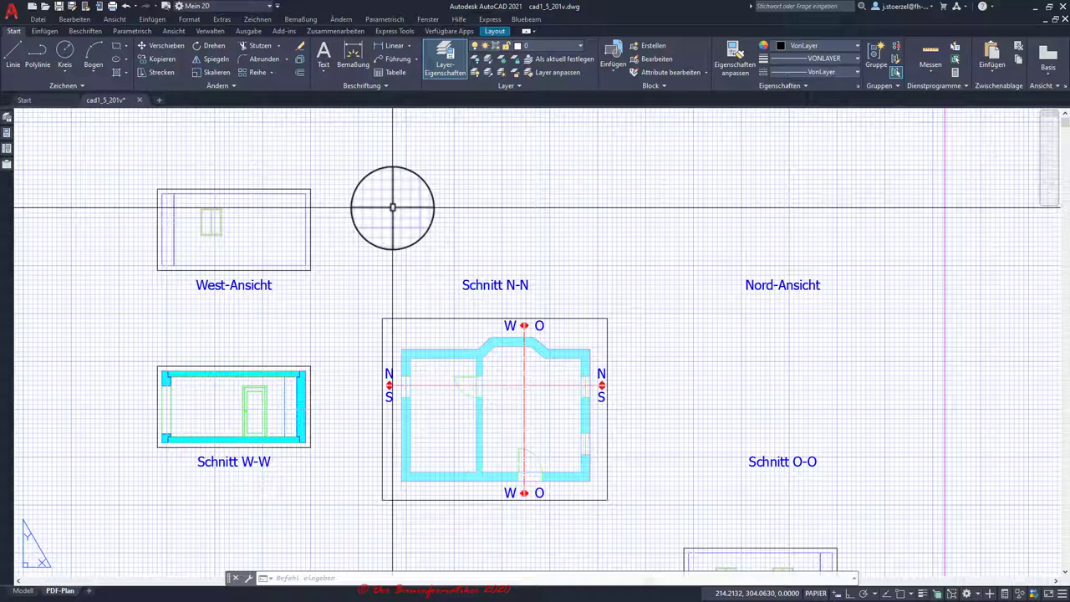
scroll(392, 208, "up", 2)
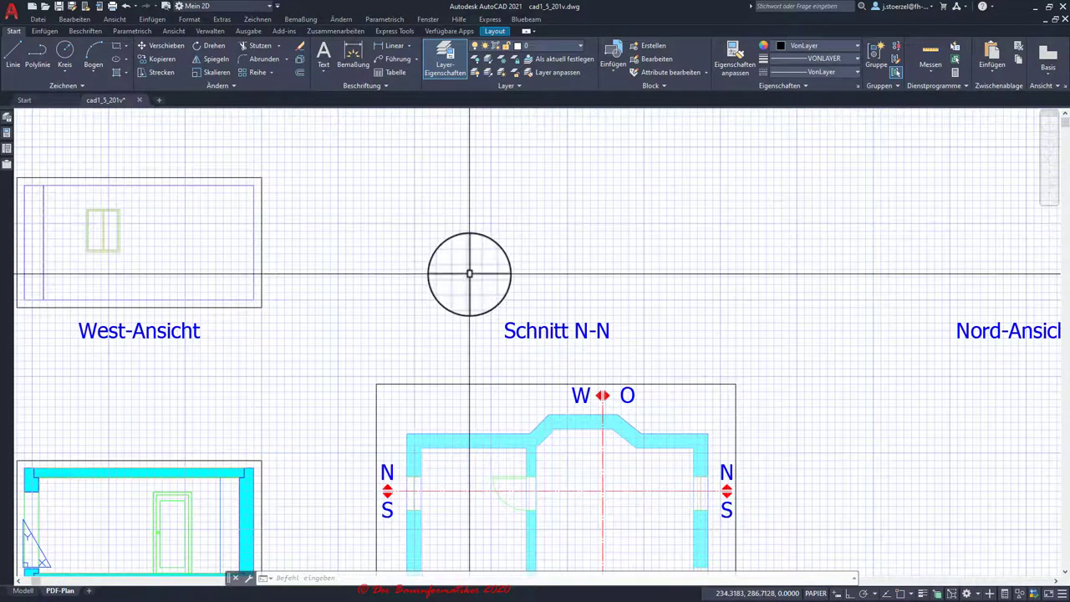
scroll(469, 273, "down", 2)
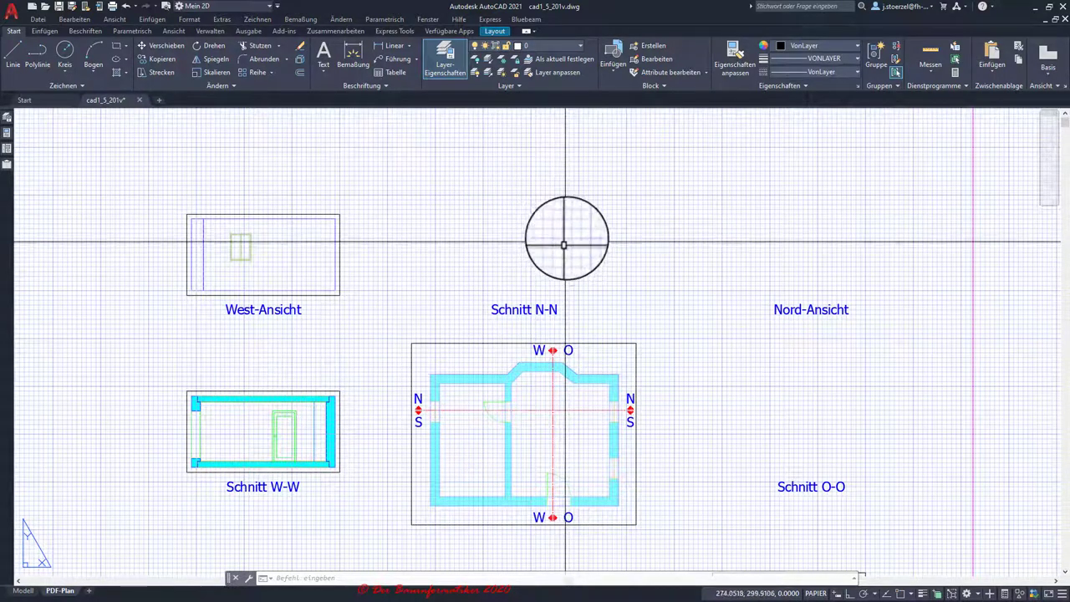
- Make LA_AF the current layer and zoom to the area above the Schnitt N-N label
left_click(580, 48)
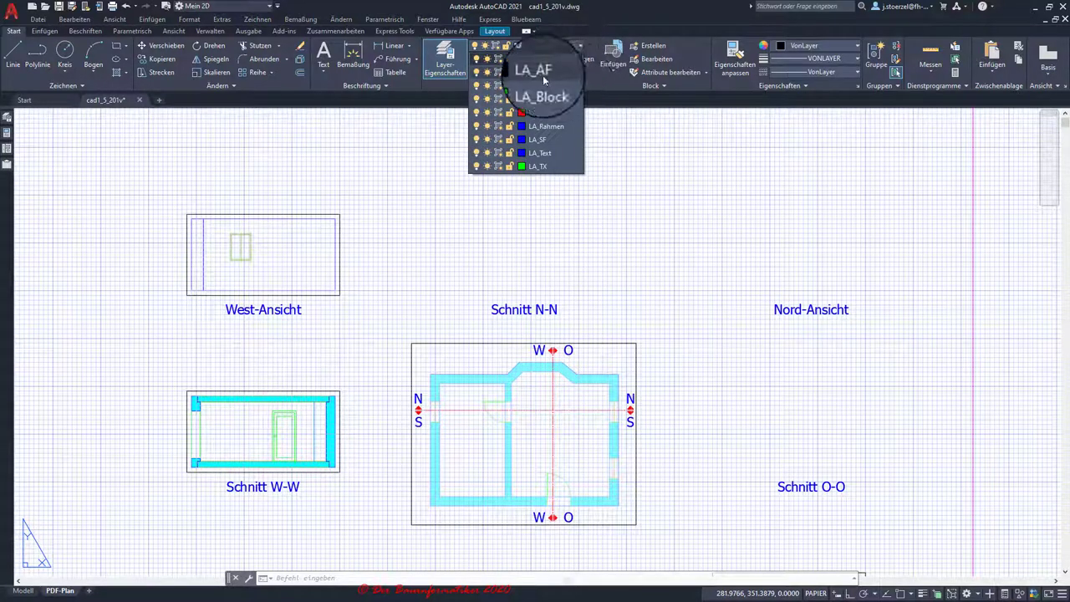
left_click(552, 73)
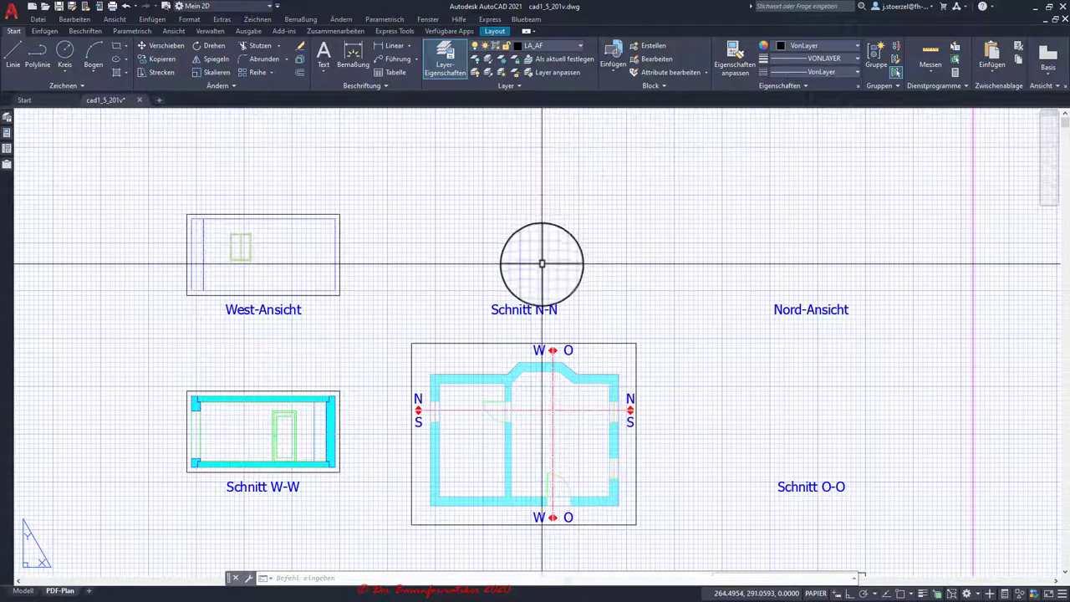
middle_click_drag(532, 249, 521, 271)
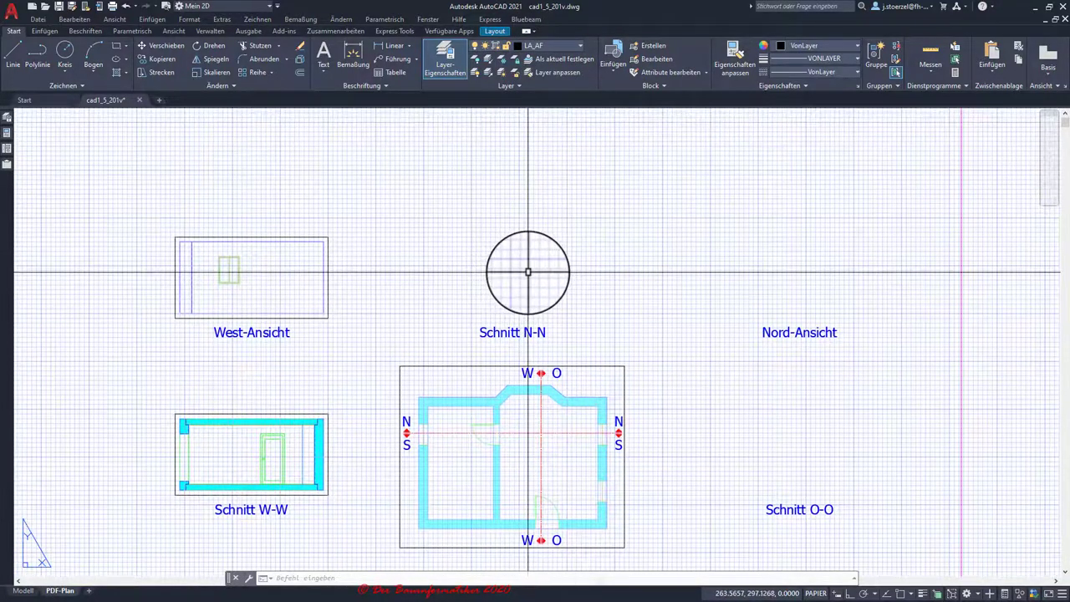
scroll(506, 175, "up", 2)
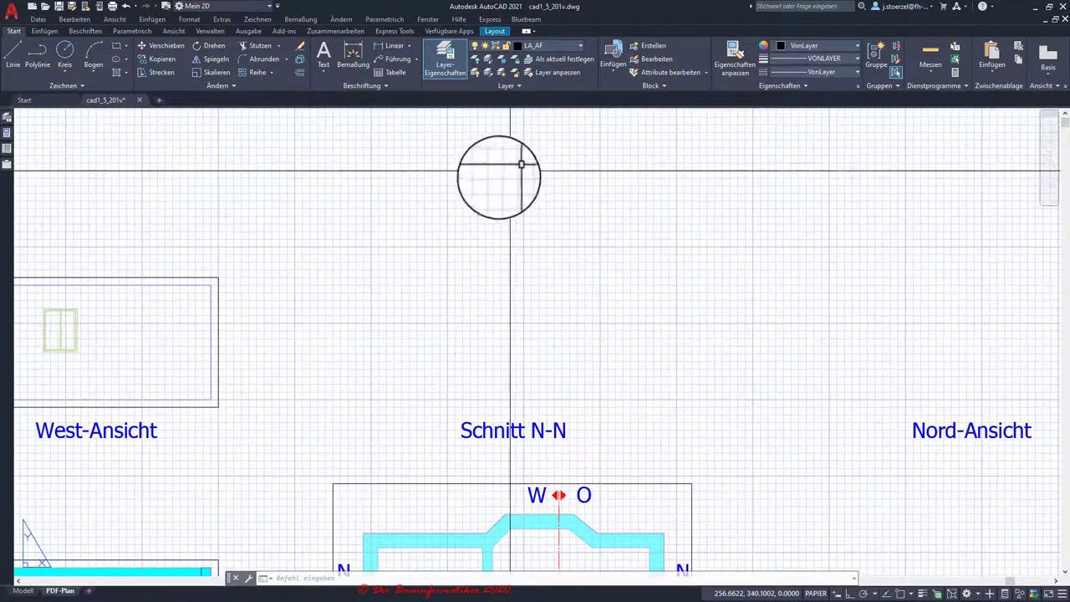
middle_click_drag(506, 175, 540, 125)
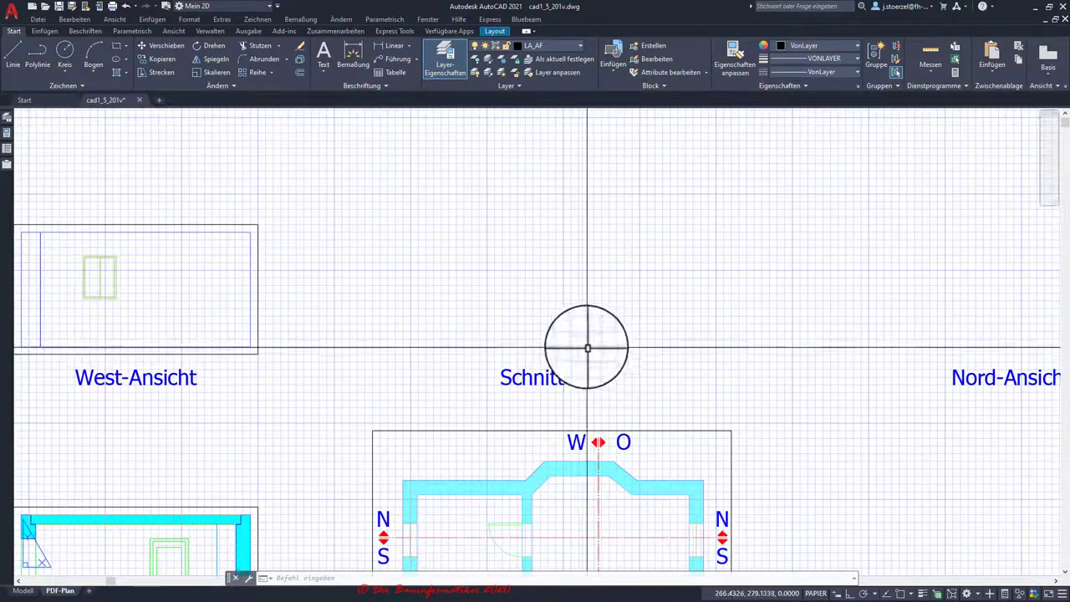
- Insert the saved Schnitt-Nord view as a viewport above the Schnitt N-N label
left_click(494, 32)
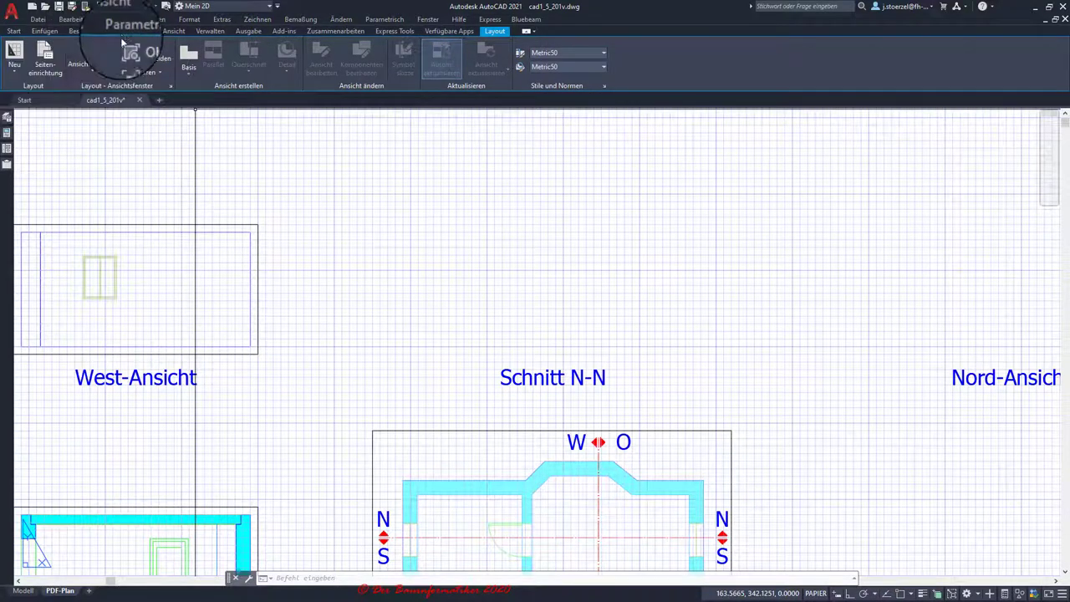
left_click(92, 73)
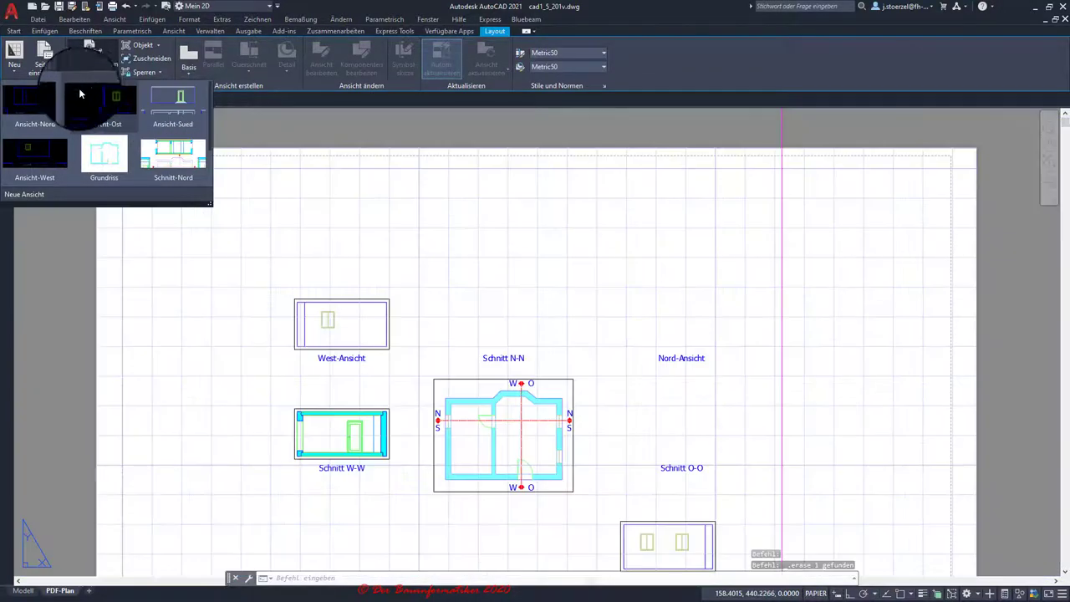
left_click(171, 166)
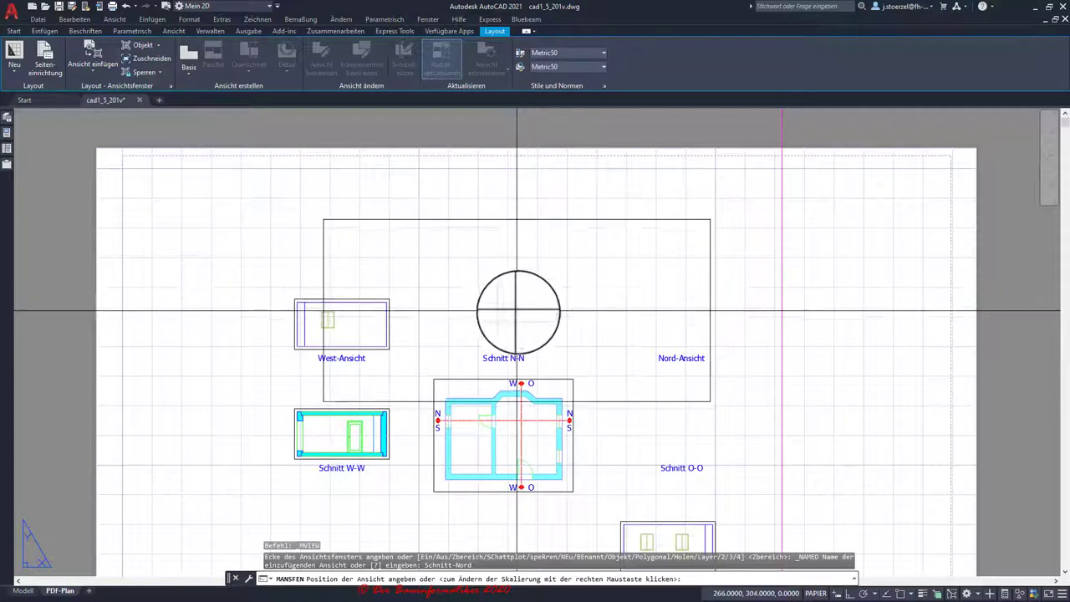
left_click(516, 320)
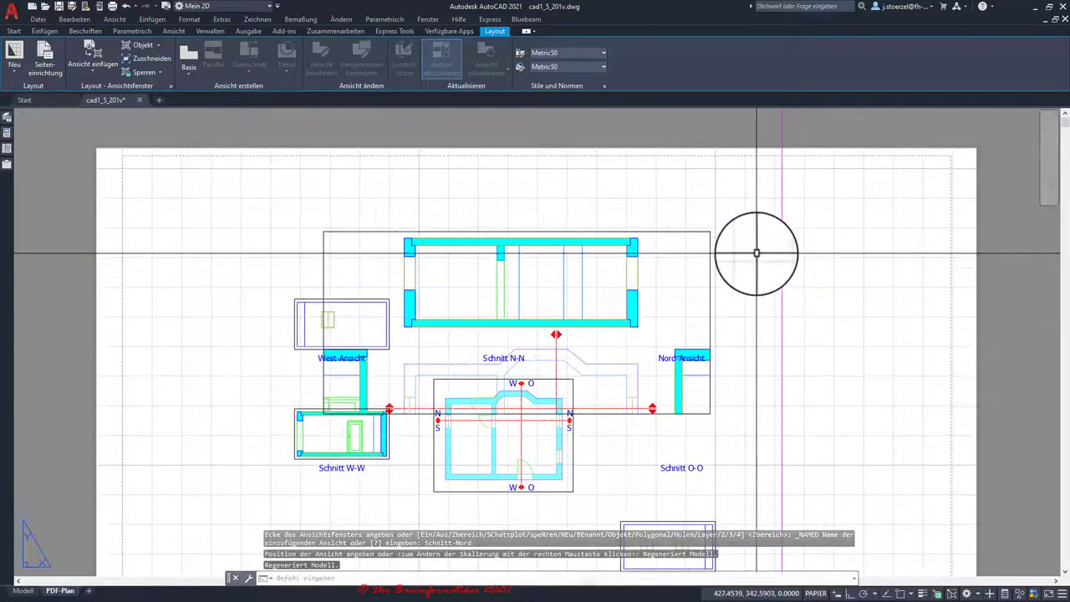
- Set the new Schnitt-Nord viewport's scale to 1:10
left_click(710, 255)
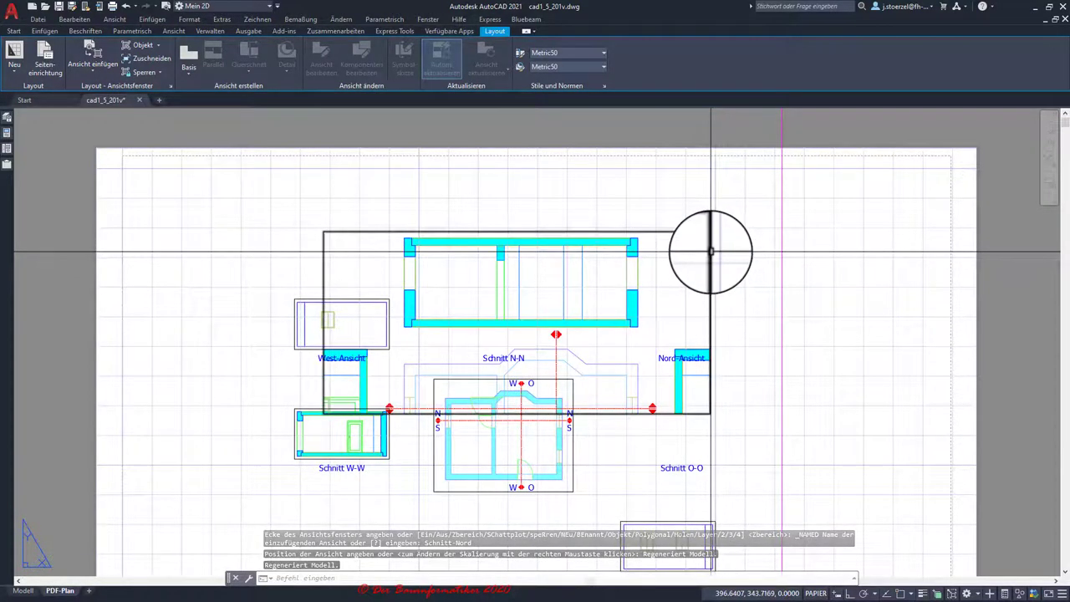
left_click(528, 322)
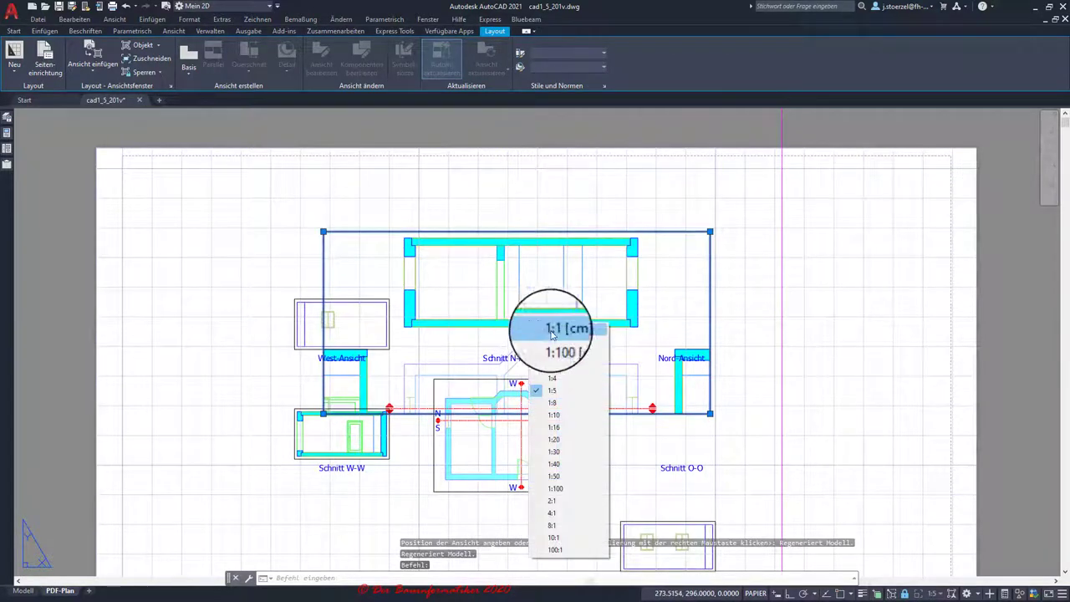
left_click(554, 415)
key("Escape")
key("Escape")
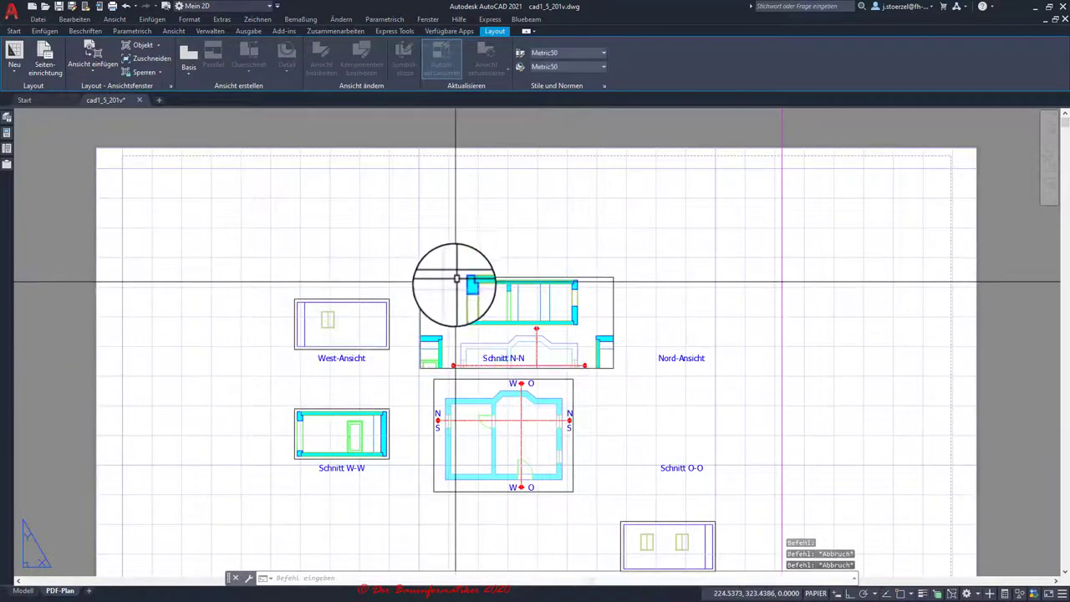
scroll(430, 299, "up", 2)
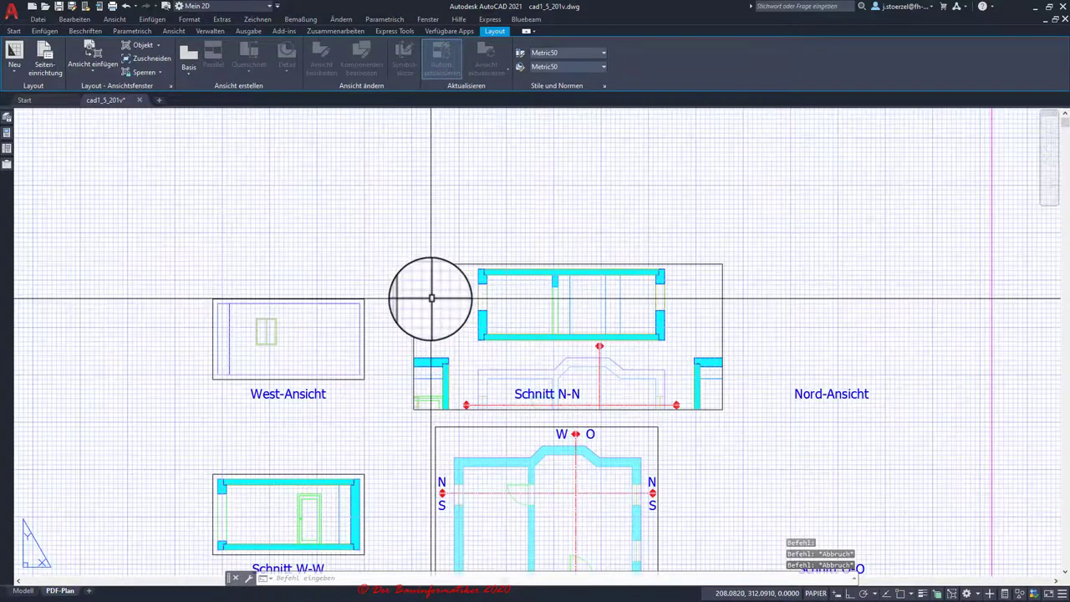
left_click(434, 264)
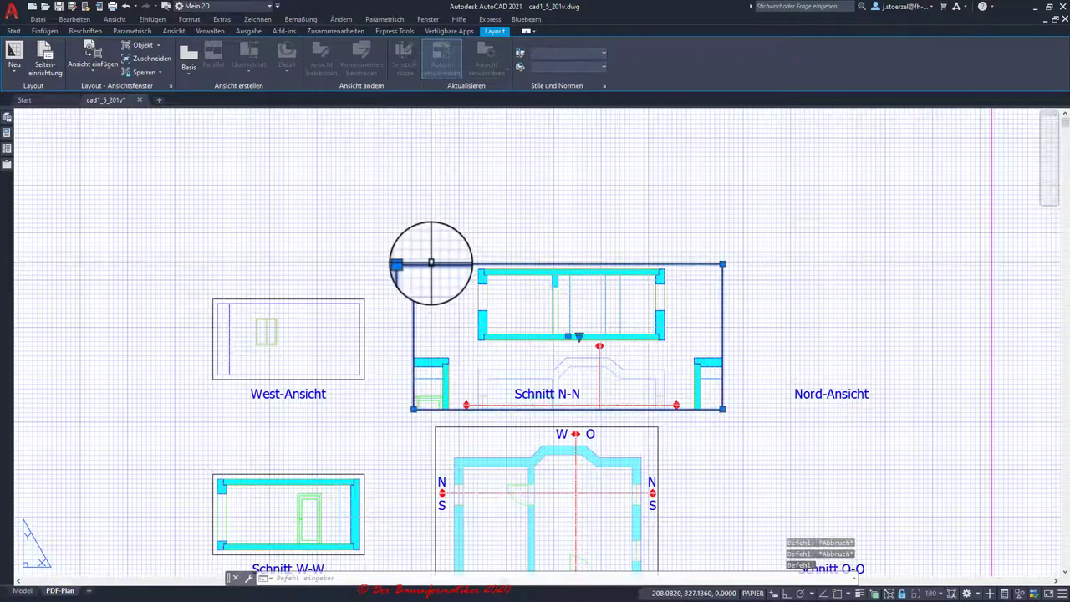
- Start moving the Schnitt-Nord viewport, snapping the base point to a wall corner endpoint
left_click(14, 31)
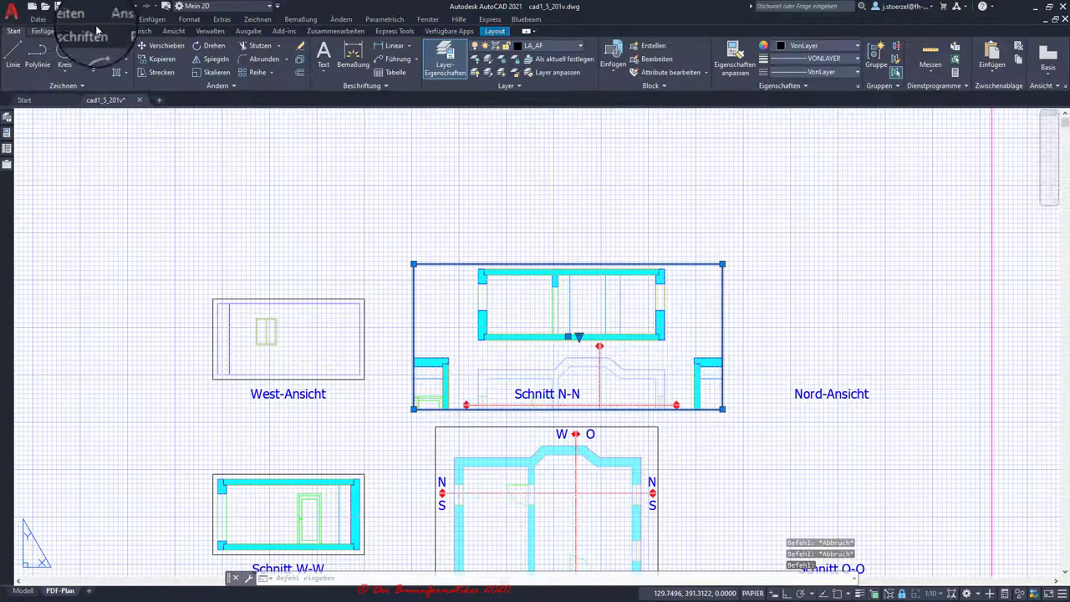
left_click(153, 48)
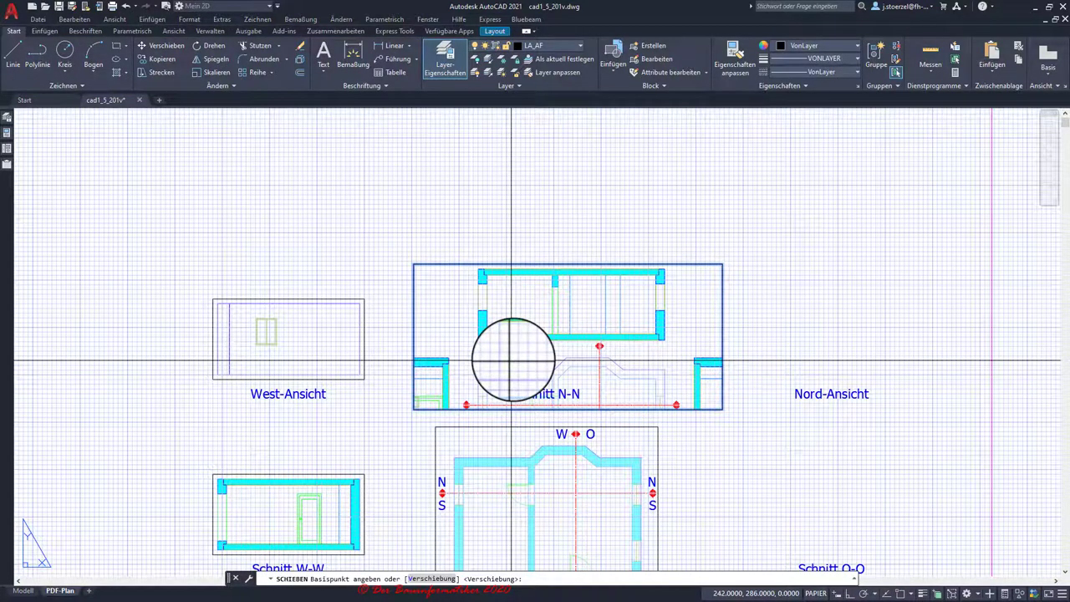
scroll(511, 361, "up", 2)
scroll(516, 359, "down", 2)
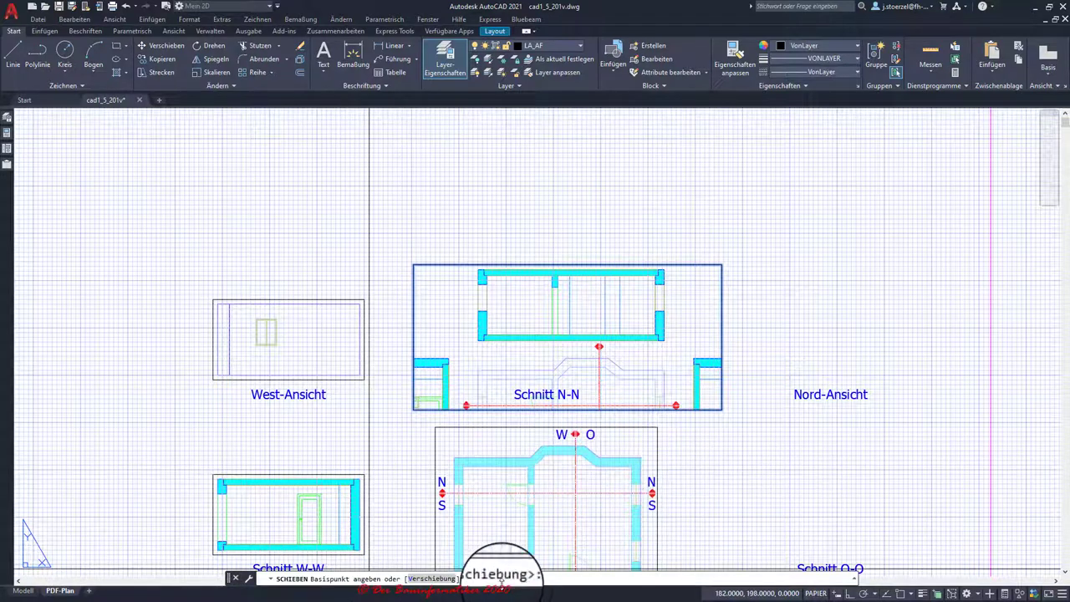
left_click(911, 593)
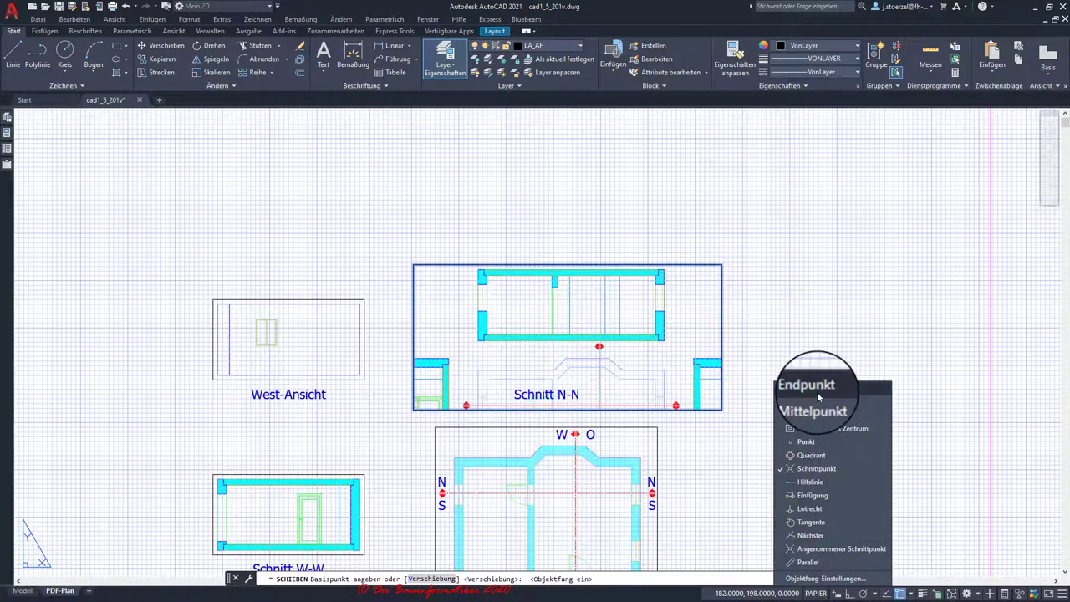
left_click(516, 239)
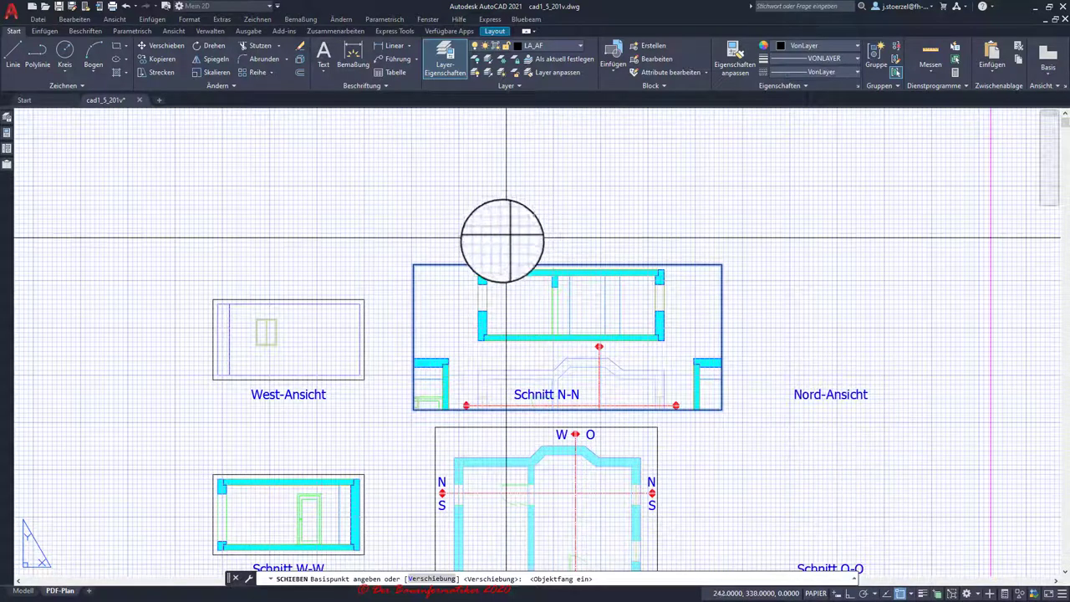
left_click(476, 340)
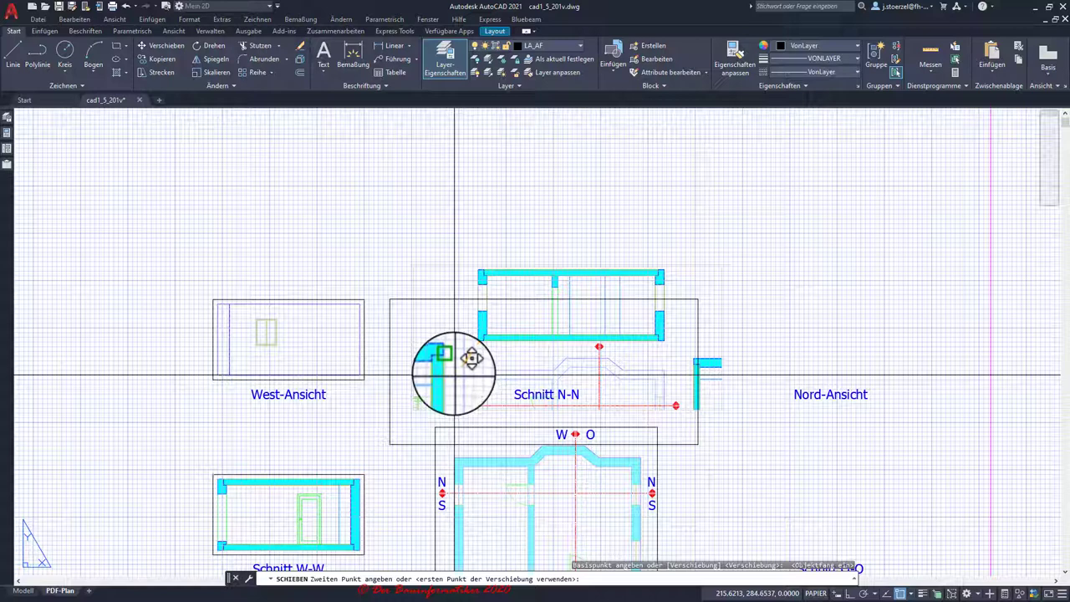
scroll(454, 374, "up", 2)
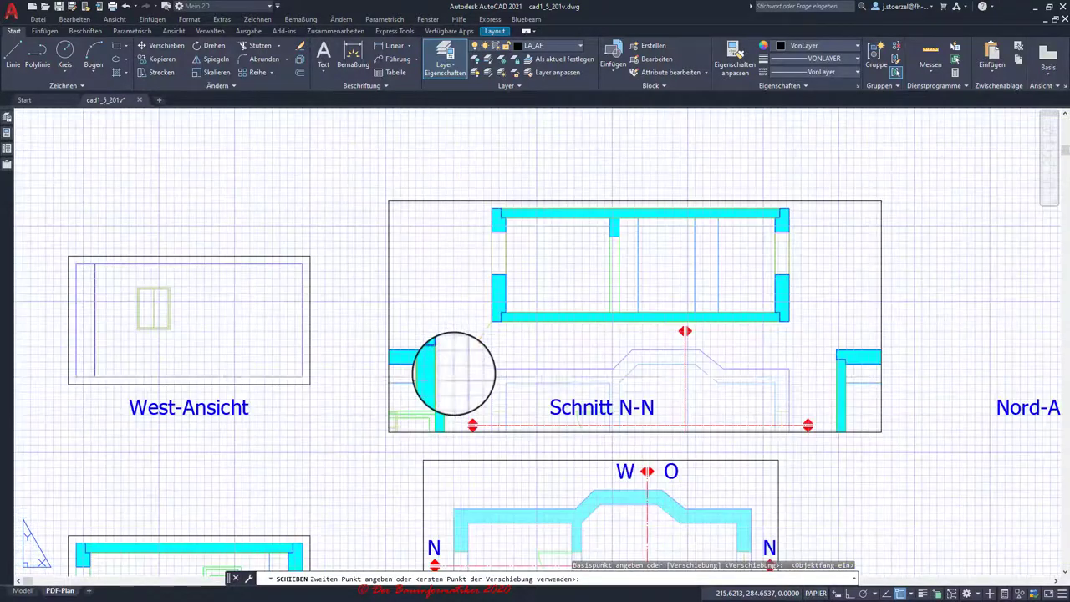
scroll(452, 368, "up", 2)
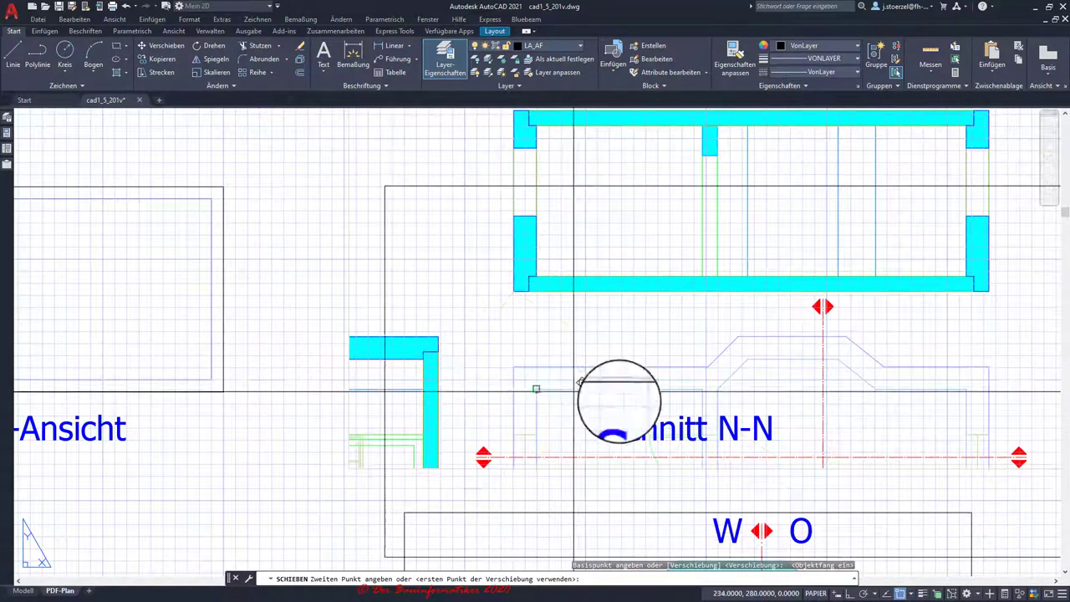
left_click(921, 593)
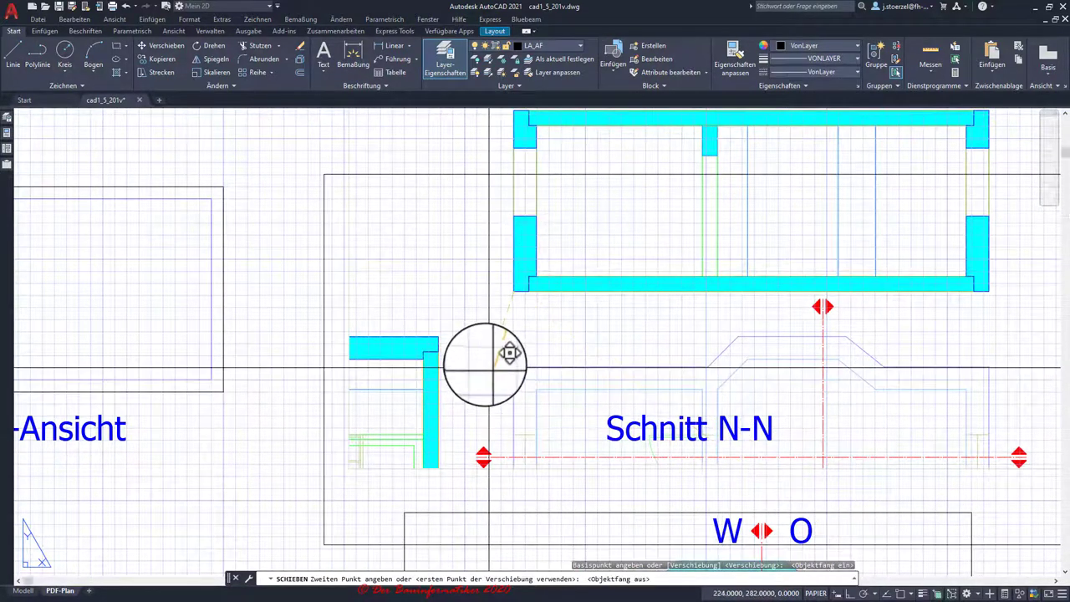
scroll(493, 363, "down", 4)
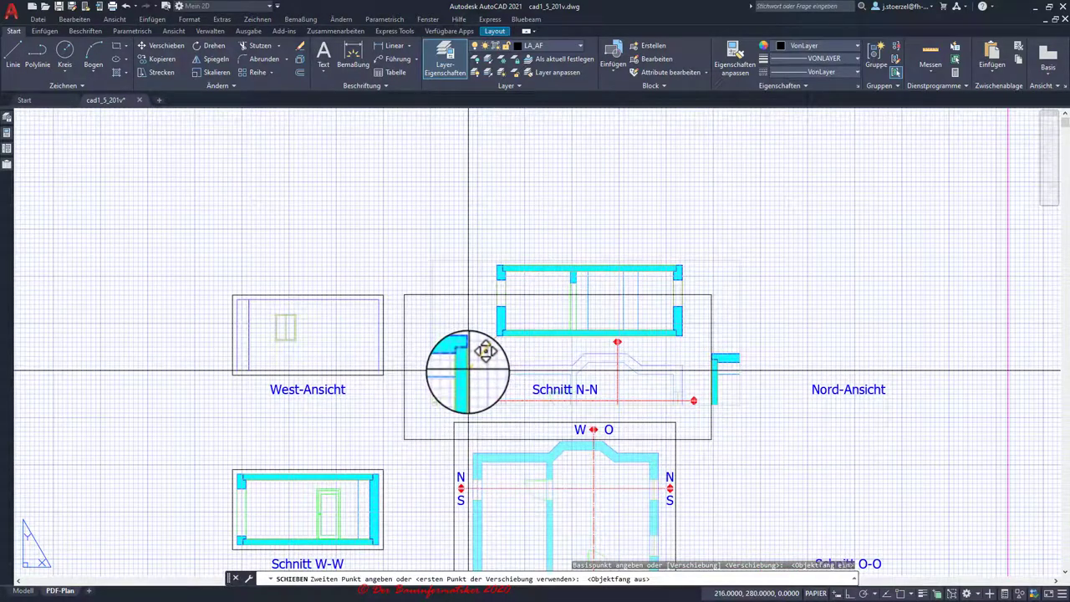
scroll(468, 368, "up", 2)
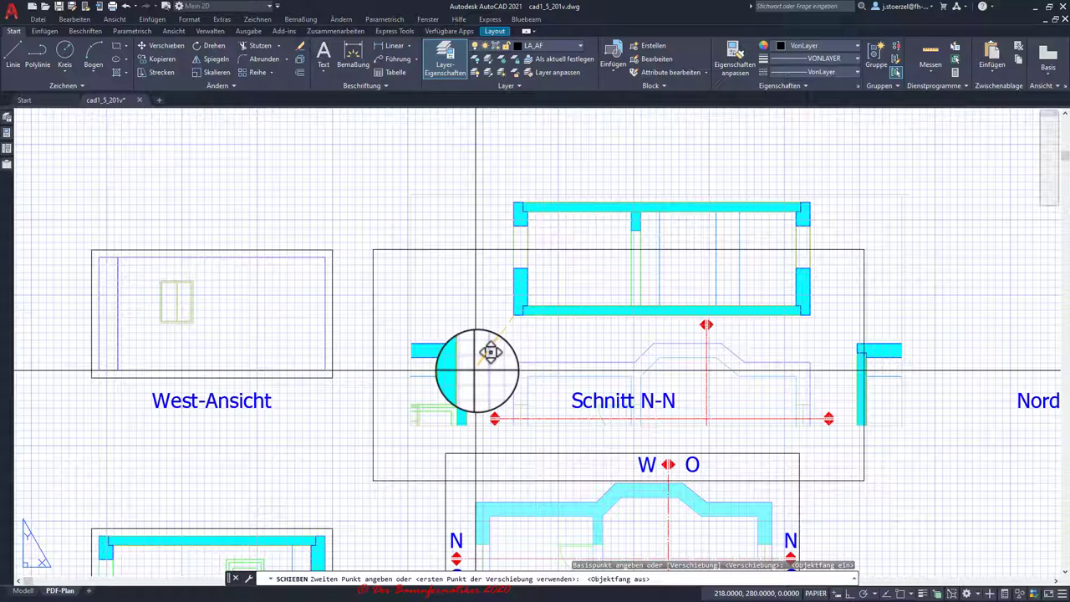
- Place the section viewport at its aligned position above the Schnitt N-N label
left_click(476, 370)
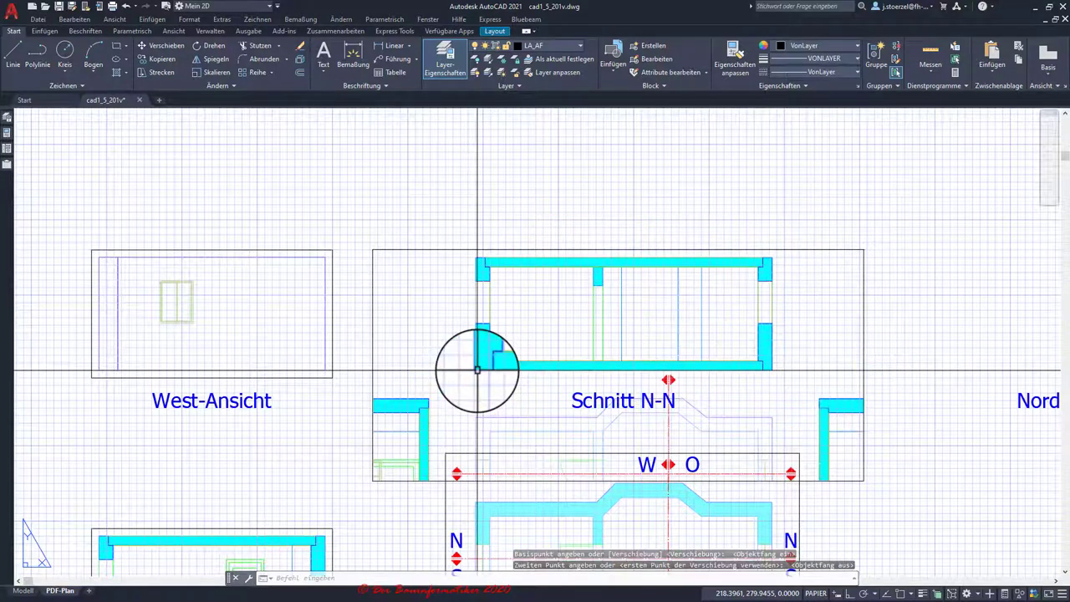
scroll(477, 445, "up", 1)
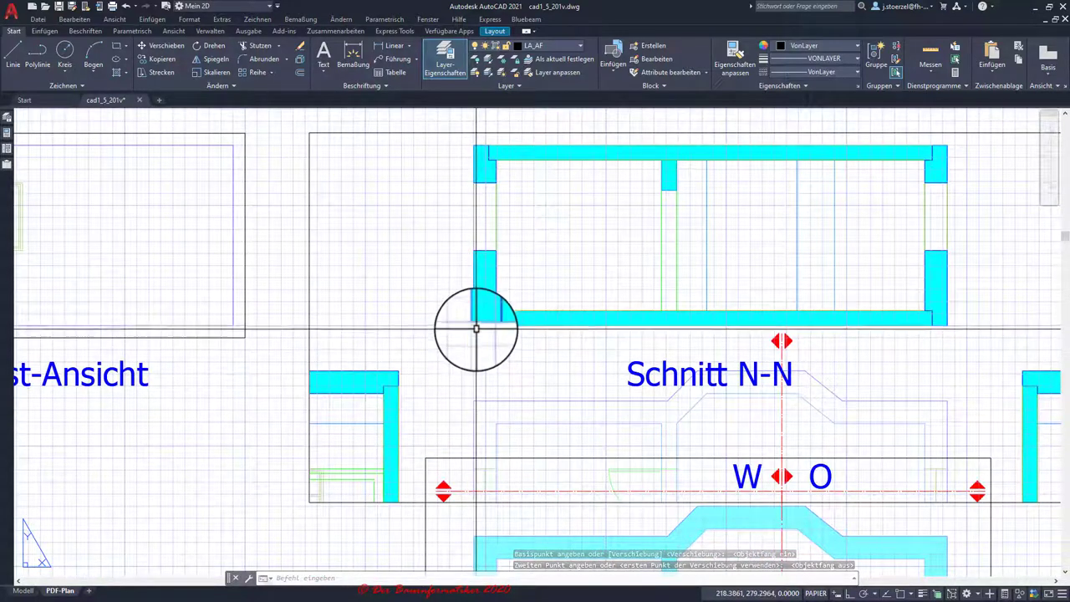
scroll(444, 313, "up", 4)
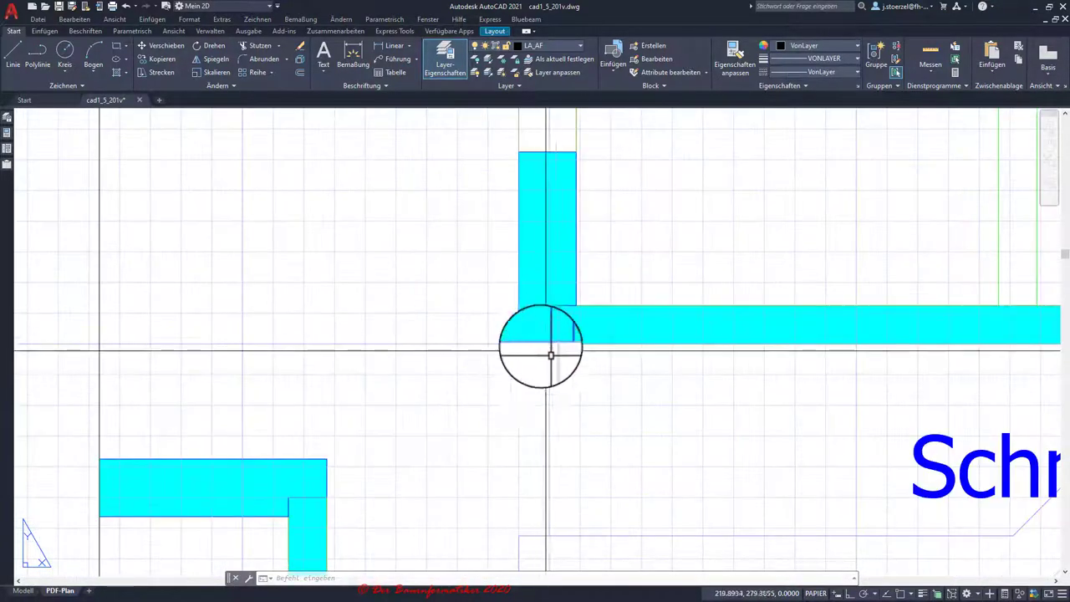
scroll(451, 398, "down", 8)
scroll(424, 314, "up", 6)
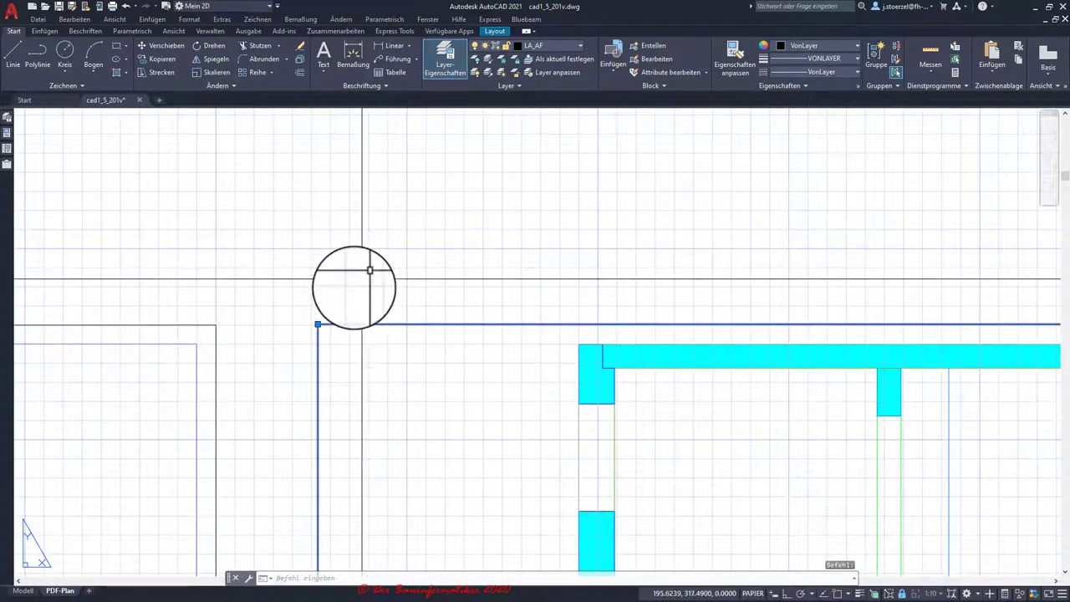
scroll(351, 276, "down", 5)
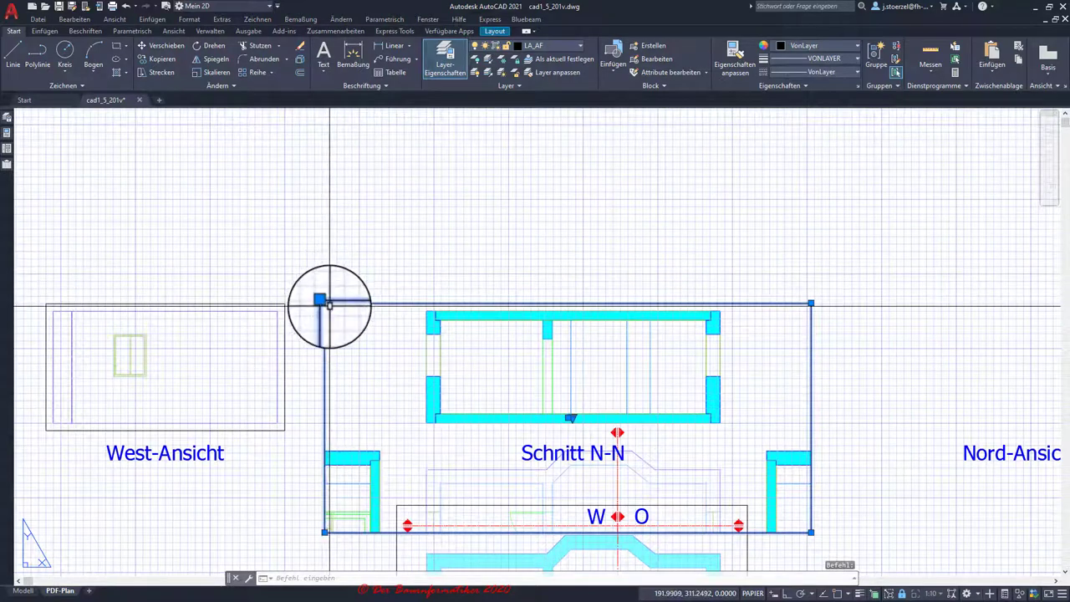
scroll(325, 303, "up", 4)
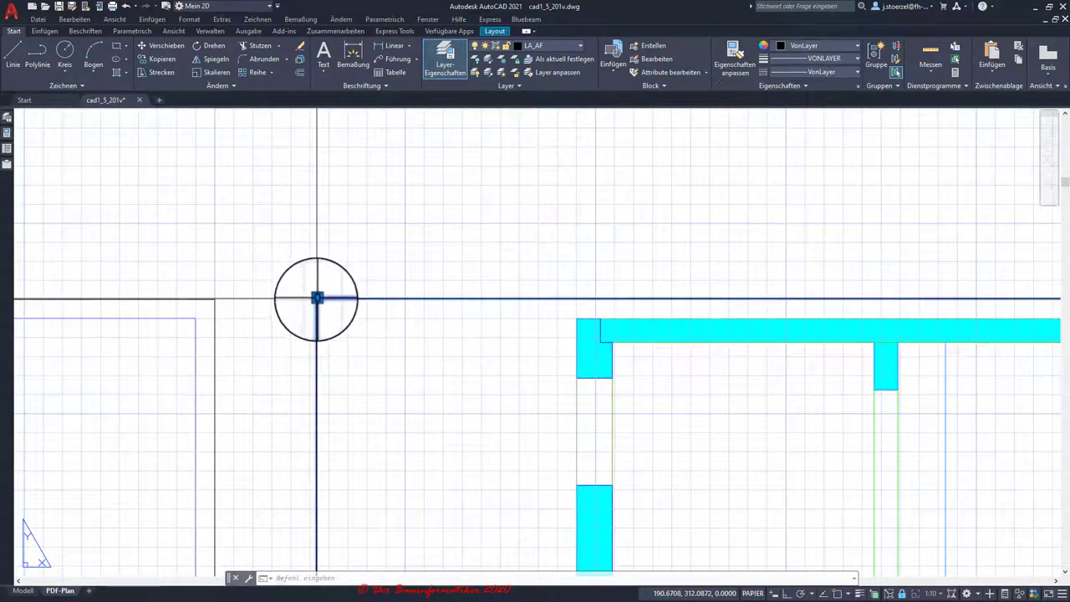
- Pull the viewport's upper-left corner and right edge in tight to the section
left_click(316, 298)
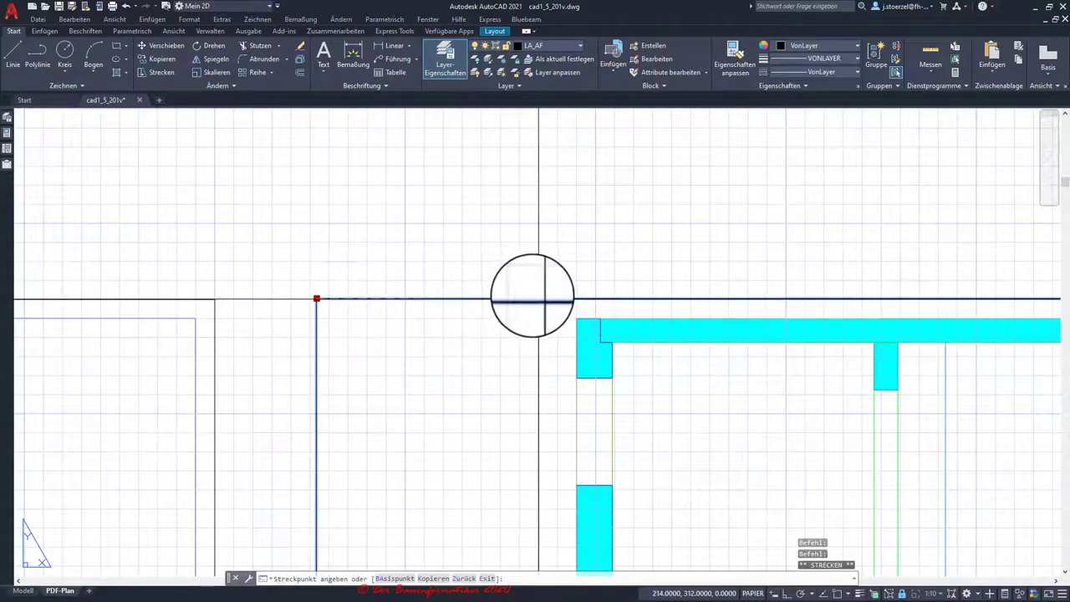
scroll(426, 280, "down", 5)
scroll(419, 351, "up", 5)
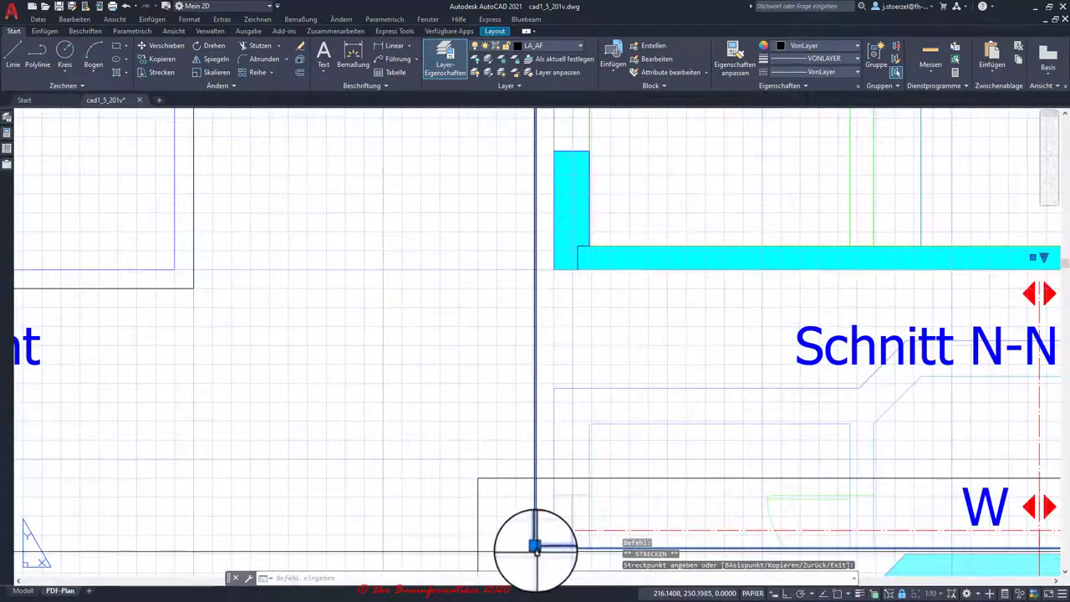
left_click(512, 286)
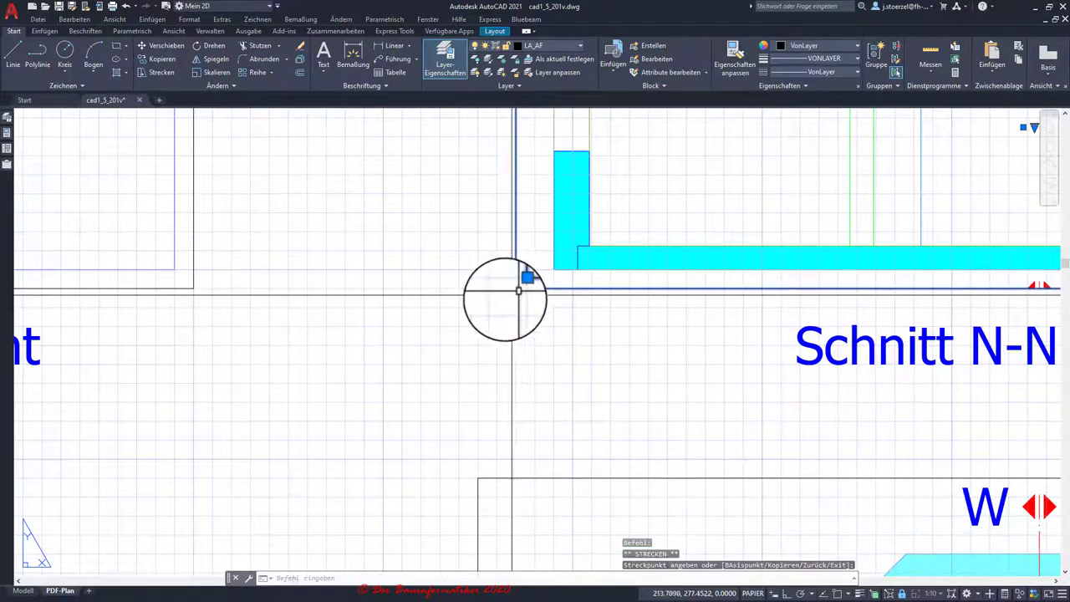
scroll(426, 394, "down", 2)
scroll(426, 395, "down", 2)
scroll(828, 353, "up", 4)
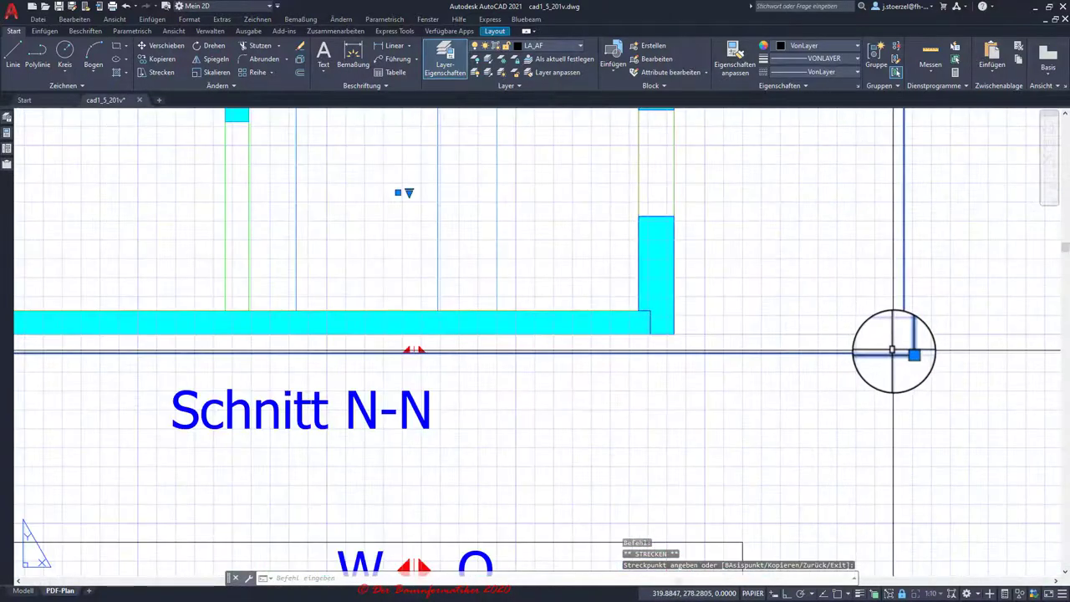
left_click(686, 352)
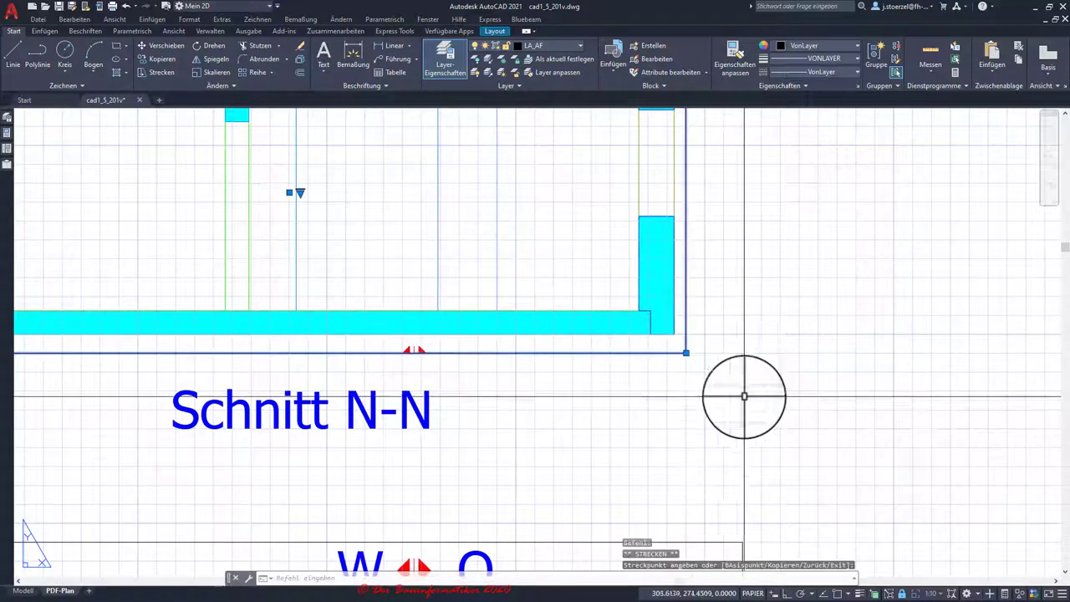
key("Escape")
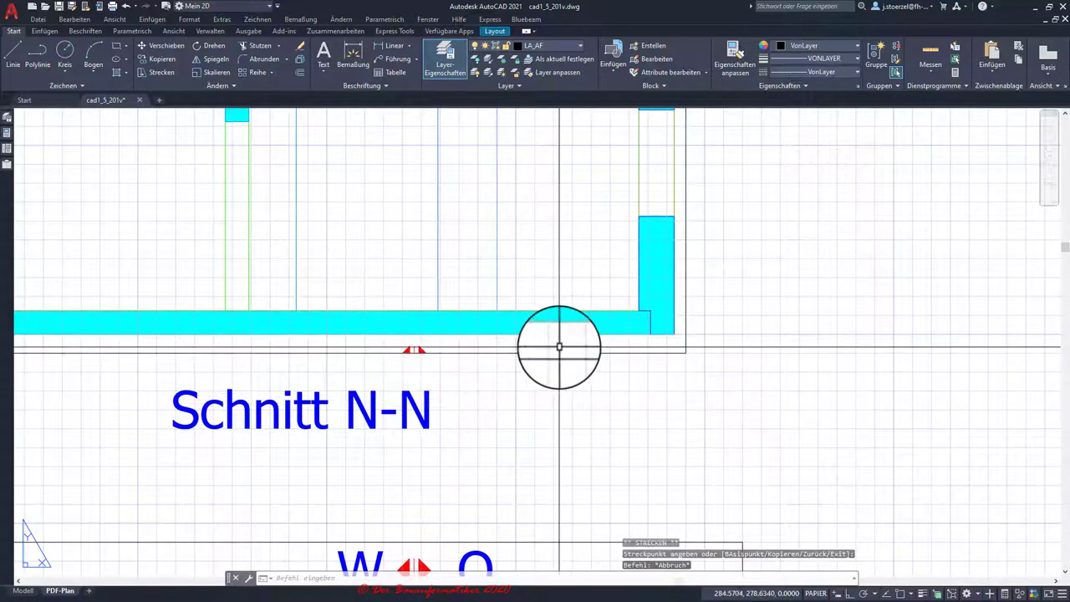
- Tighten the viewport's lower-left corner against the section and recentre the view
scroll(418, 348, "down", 2)
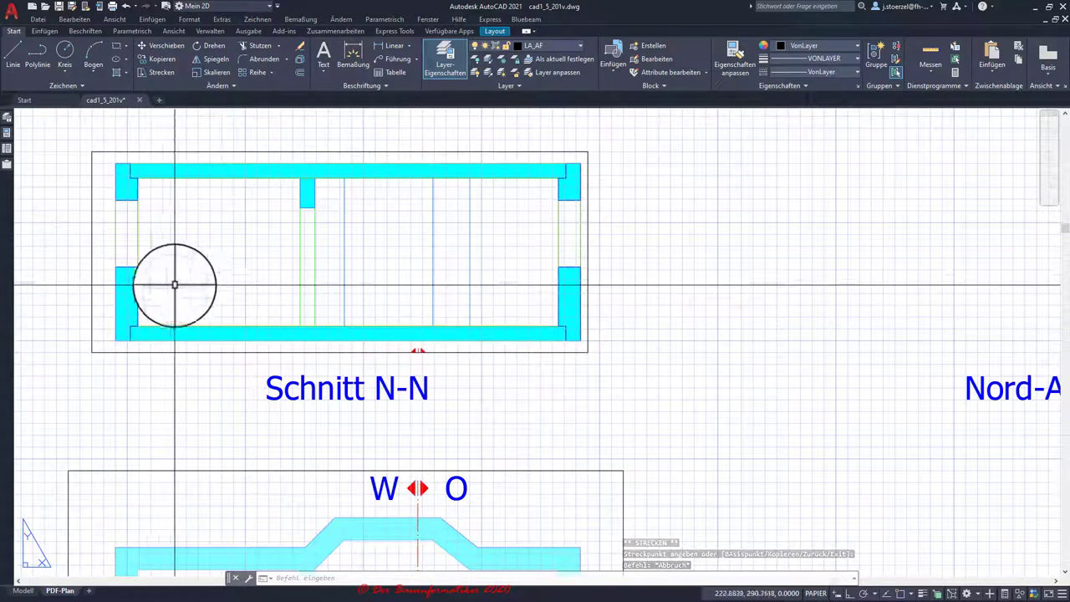
scroll(72, 172, "up", 4)
middle_click_drag(131, 280, 208, 148)
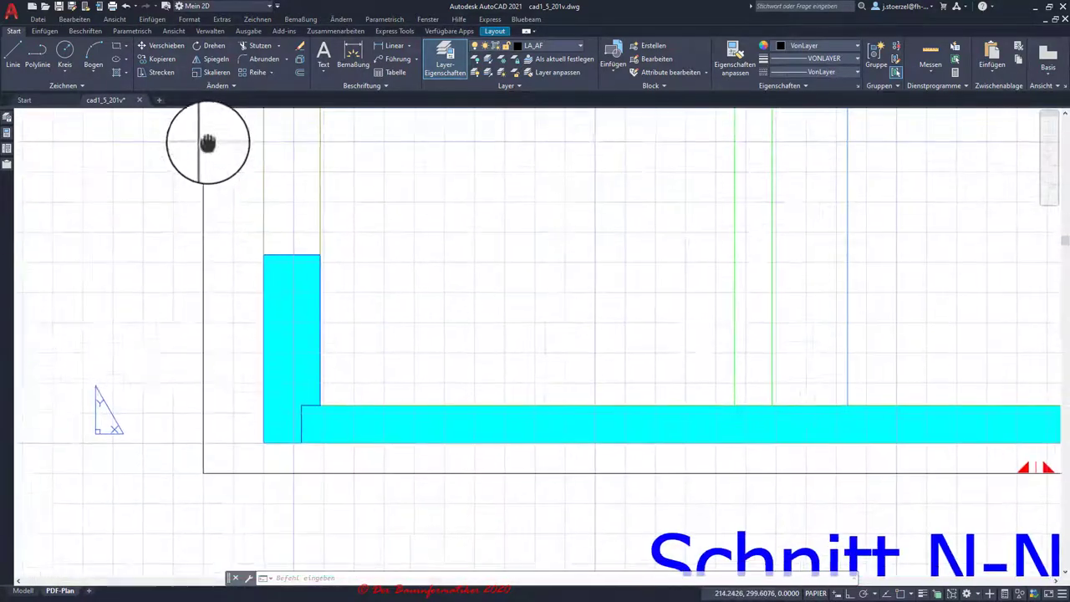
left_click(203, 466)
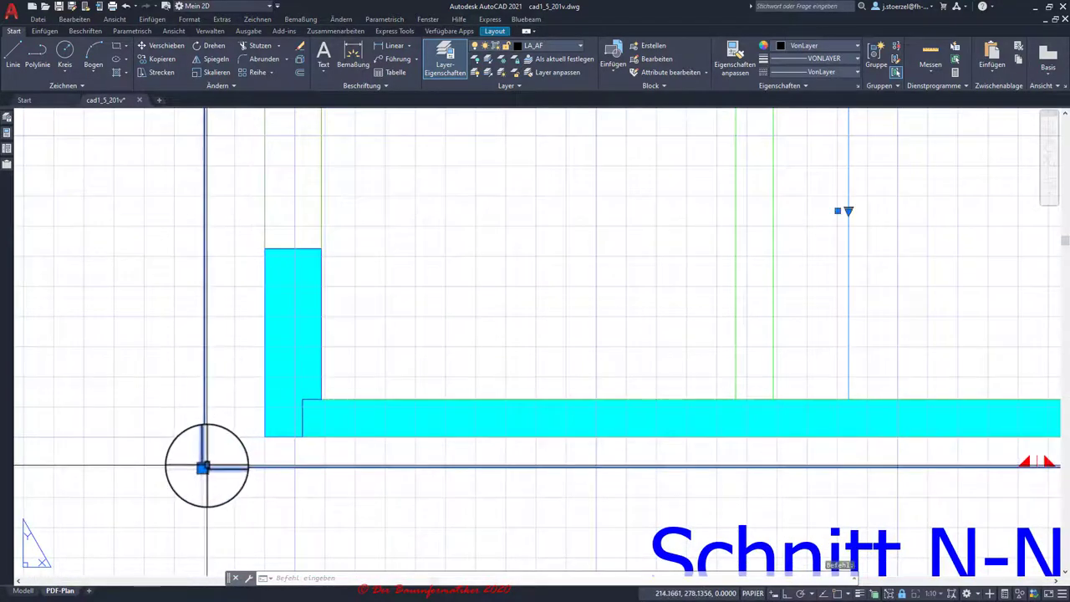
left_click(202, 467)
left_click(233, 464)
scroll(156, 382, "down", 4)
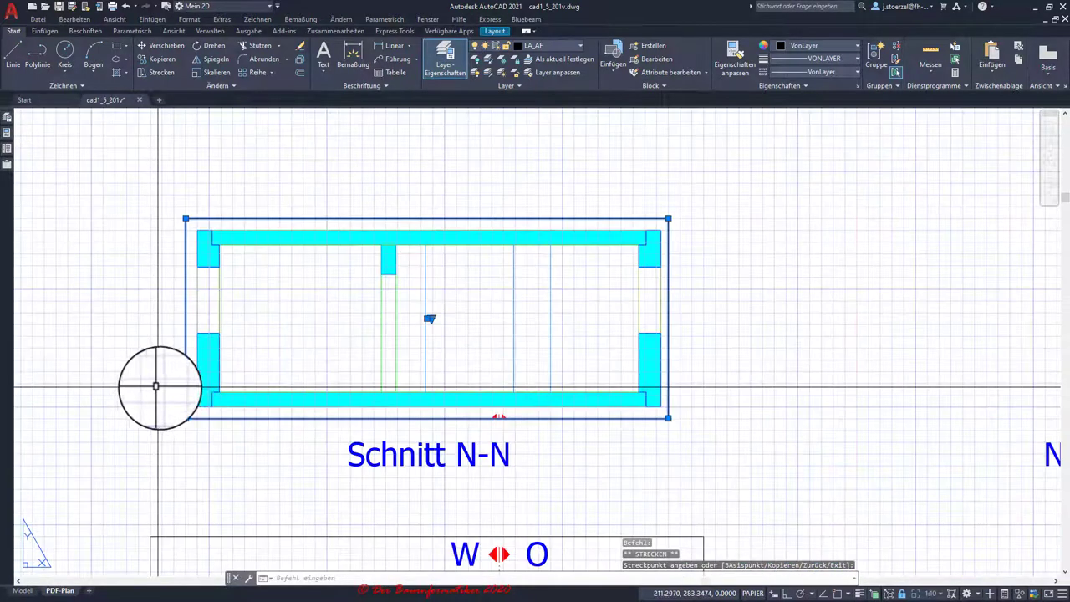
key("Escape")
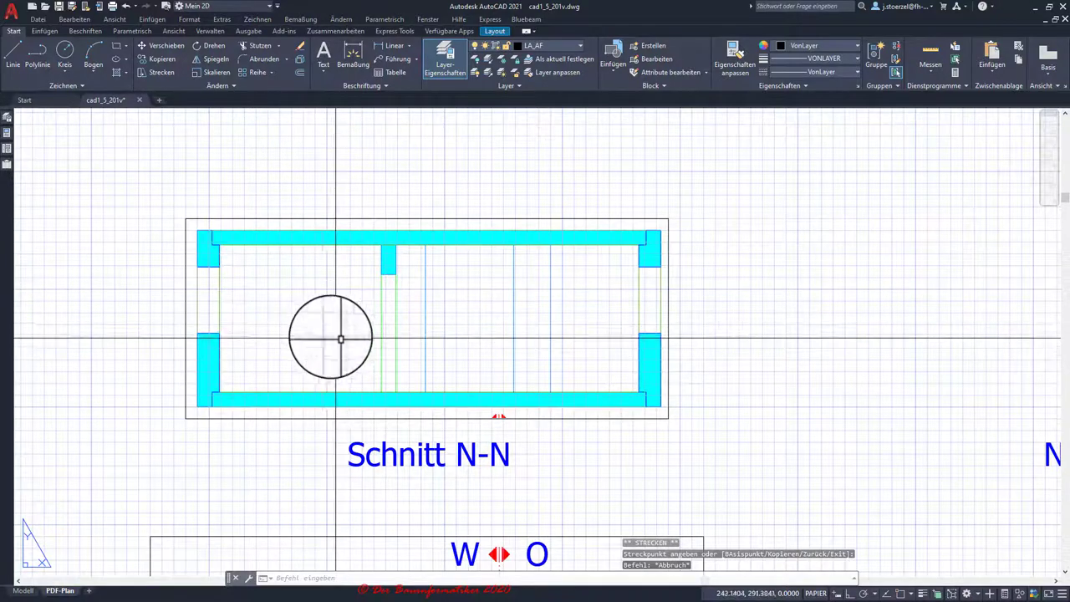
middle_click_drag(337, 340, 500, 288)
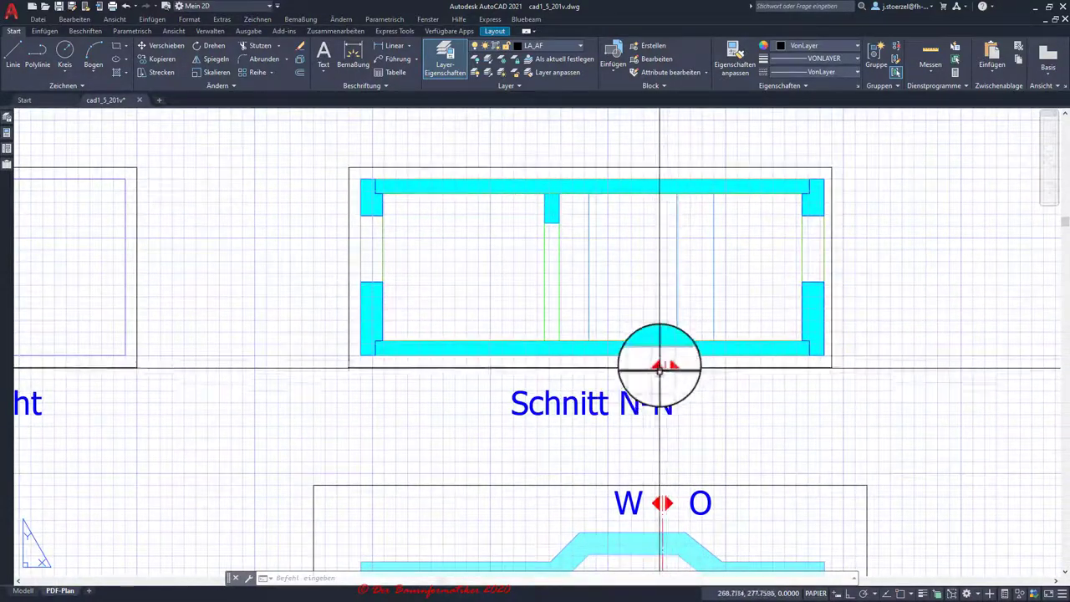
scroll(660, 364, "up", 2)
scroll(611, 381, "down", 3)
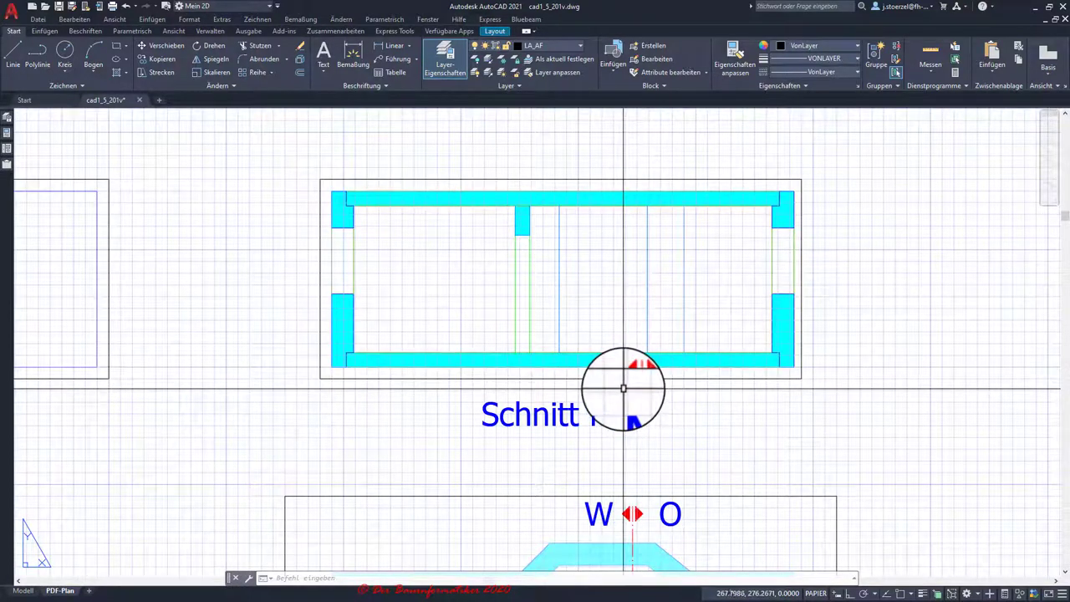
left_click(166, 7)
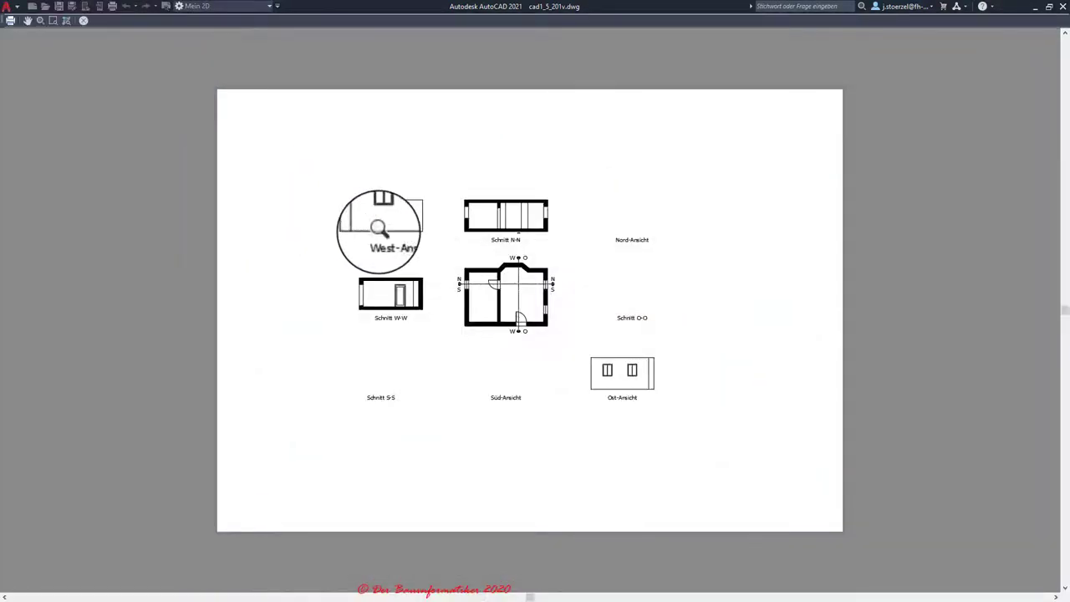
scroll(513, 220, "up", 5)
scroll(518, 234, "up", 4)
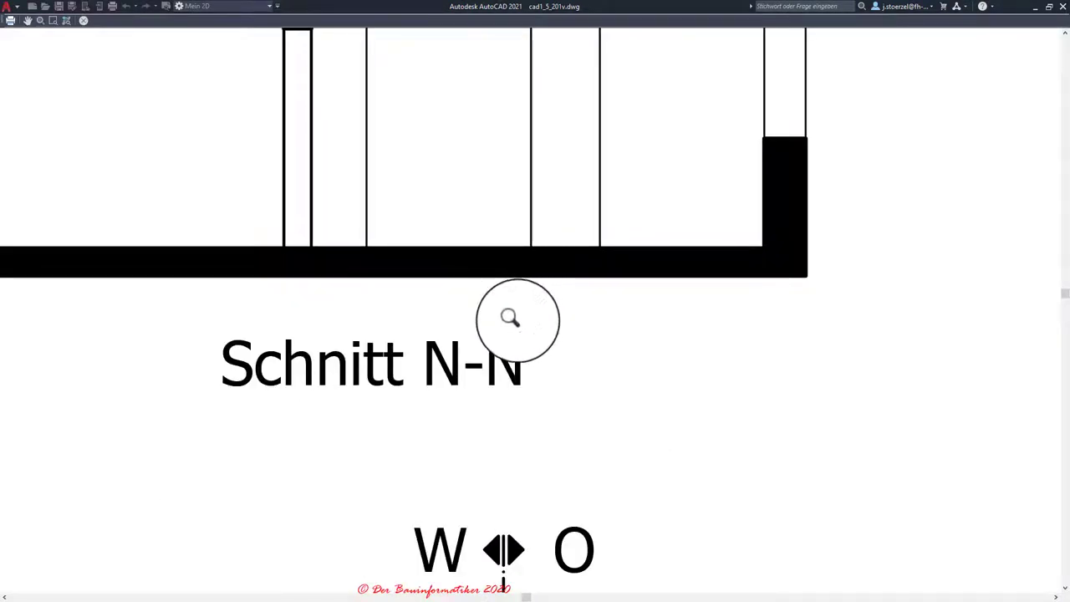
scroll(526, 313, "down", 5)
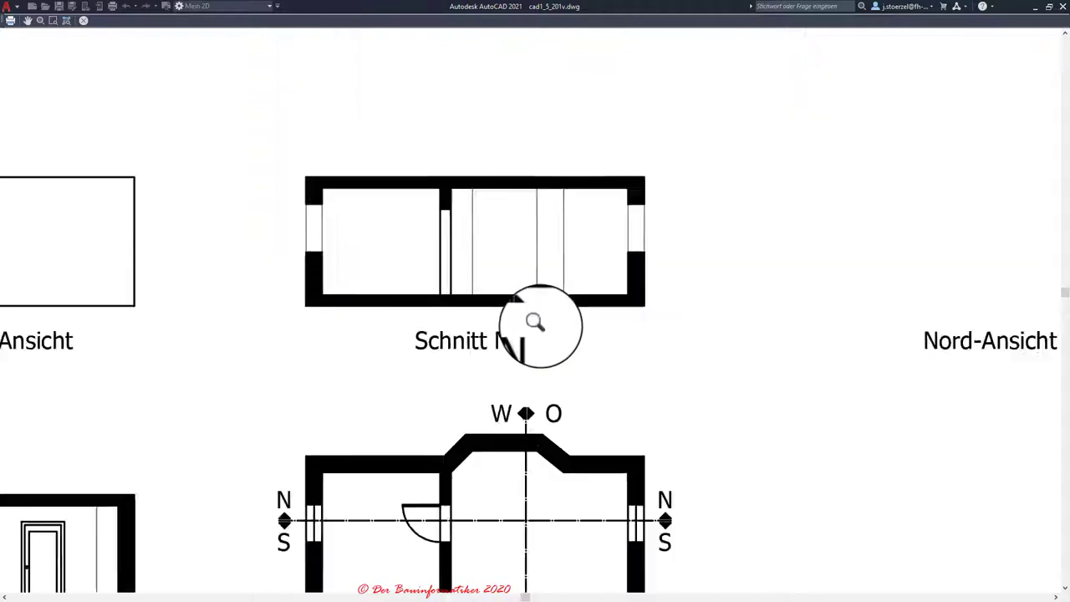
scroll(535, 322, "down", 3)
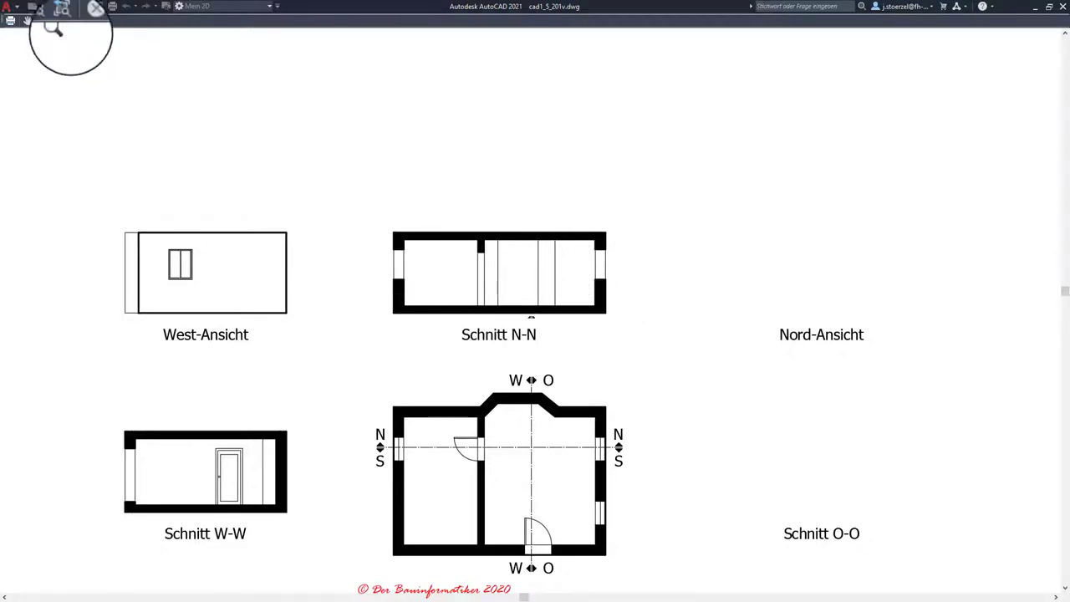
left_click(84, 20)
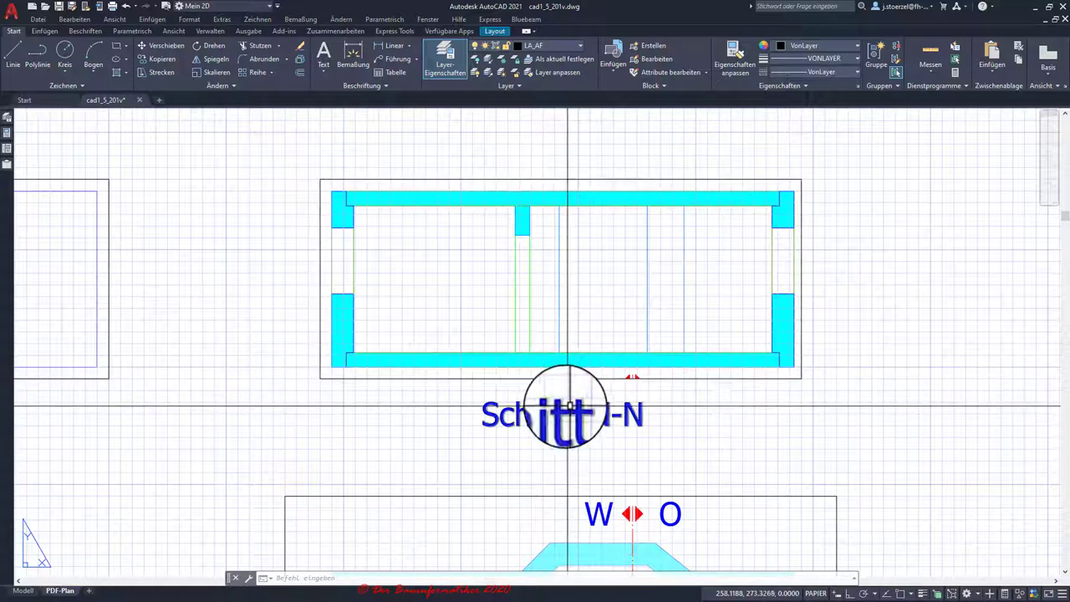
- Freeze the red section line's layer inside the Schnitt N-N viewport with LAYFRIER
left_click(575, 368)
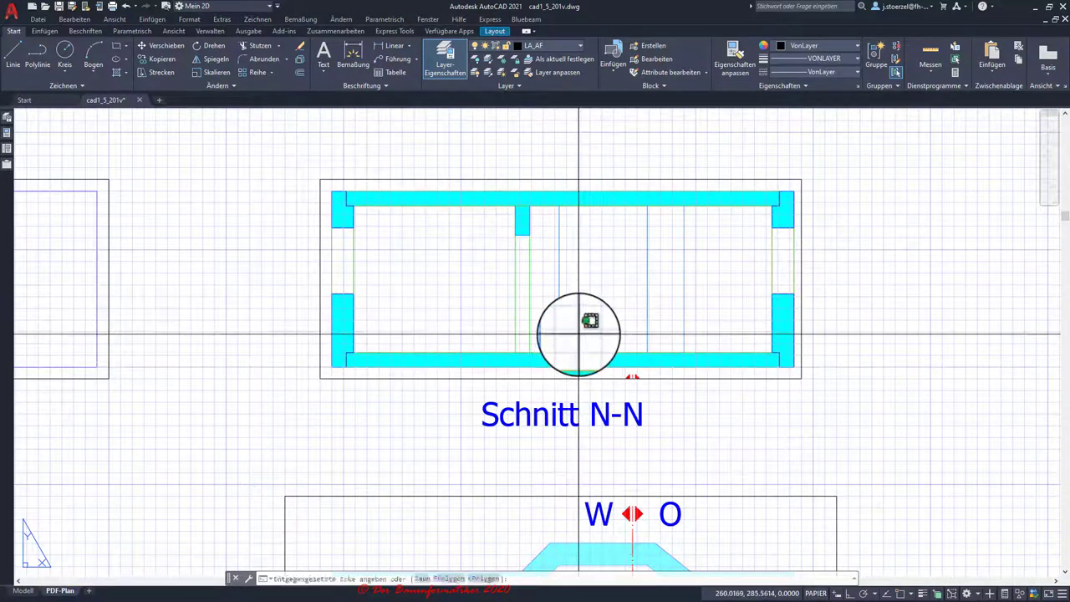
key("Escape")
double_click(577, 343)
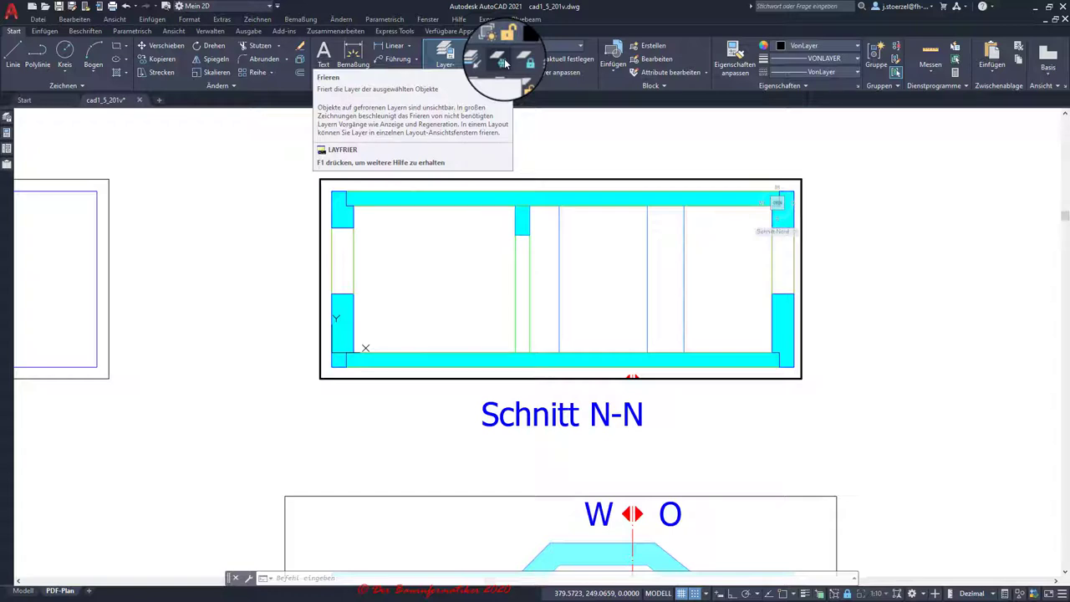
left_click(504, 64)
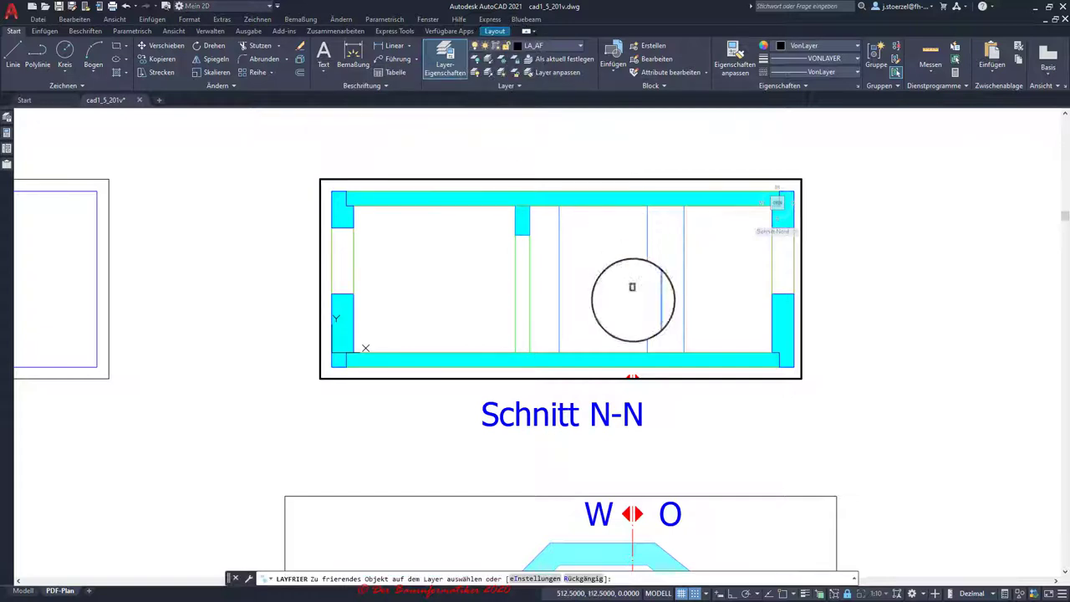
left_click(633, 374)
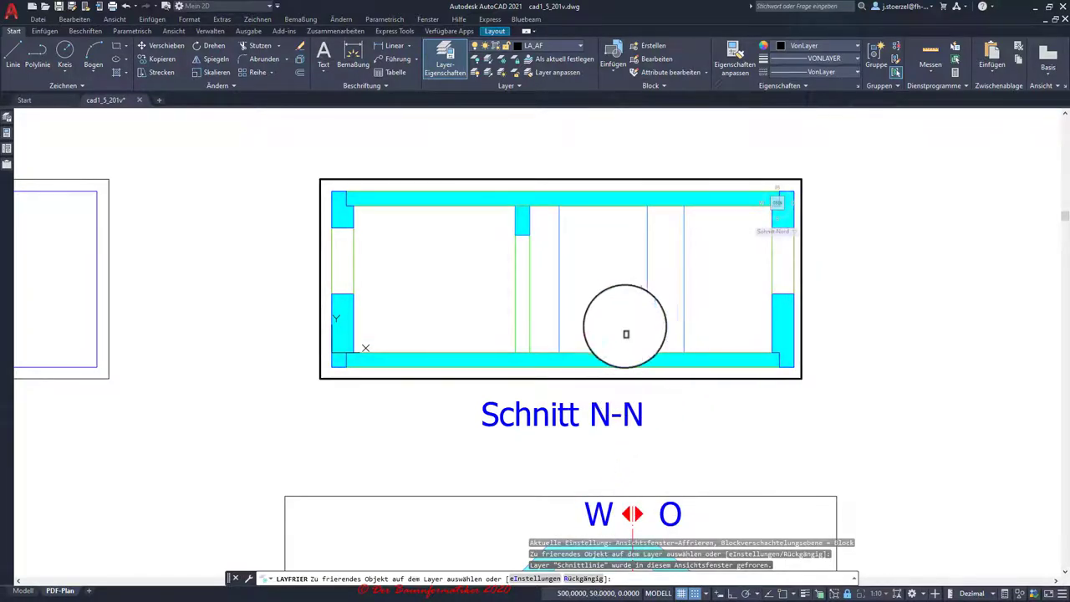
- Return to paper space and zoom out to the whole PDF-Plan sheet
double_click(850, 275)
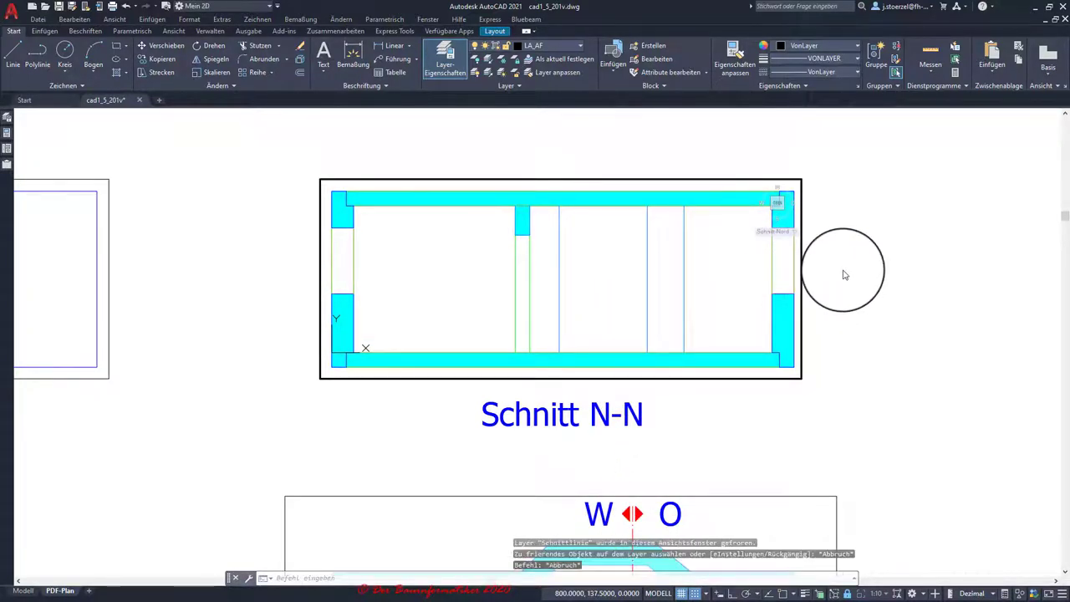
left_click(843, 270)
left_click(857, 339)
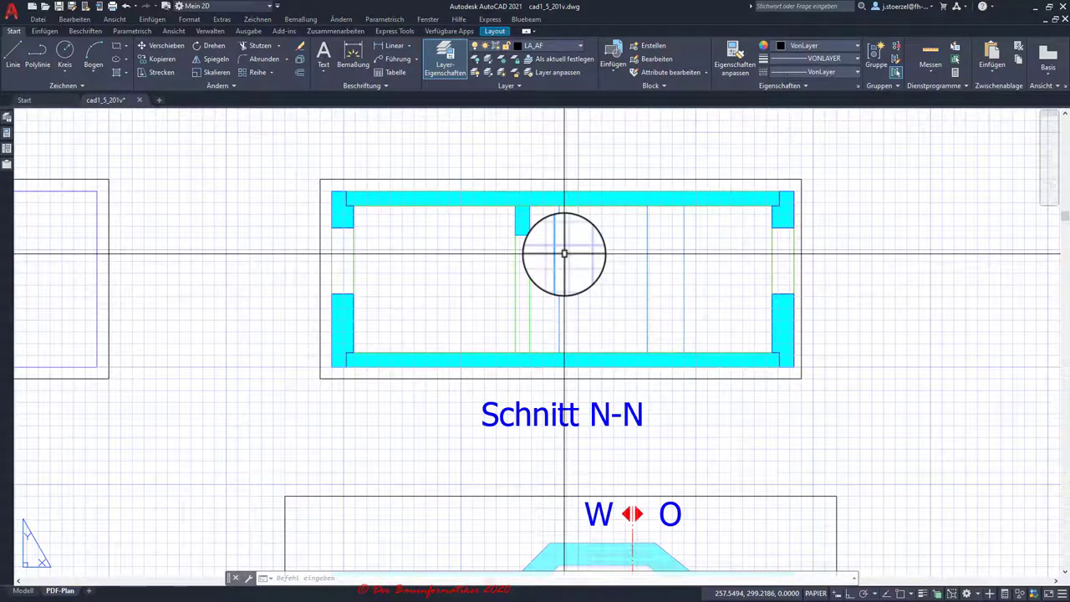
scroll(564, 253, "down", 6)
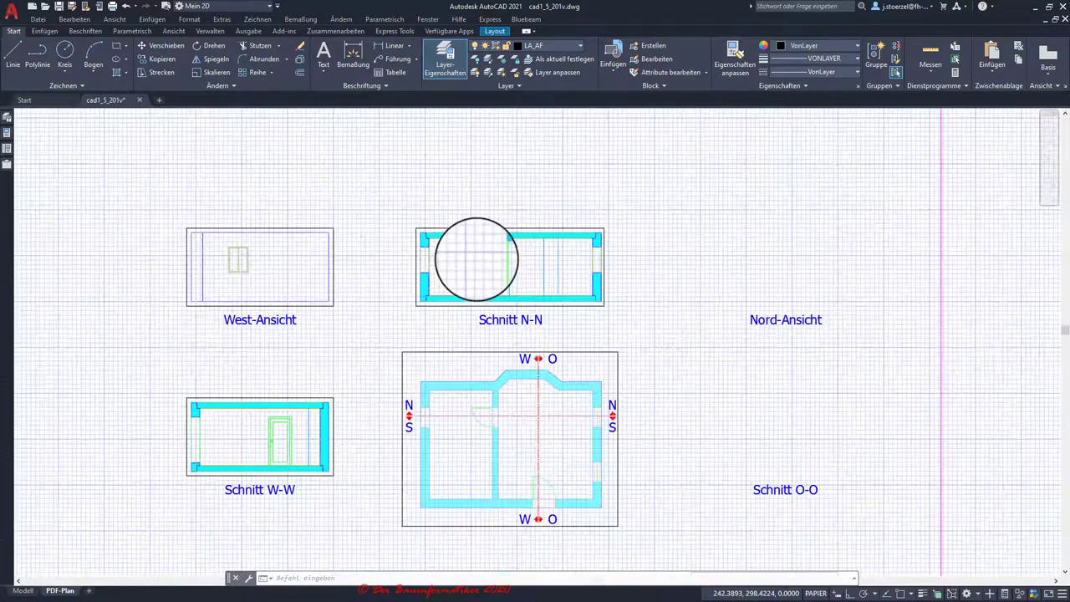
scroll(543, 257, "down", 2)
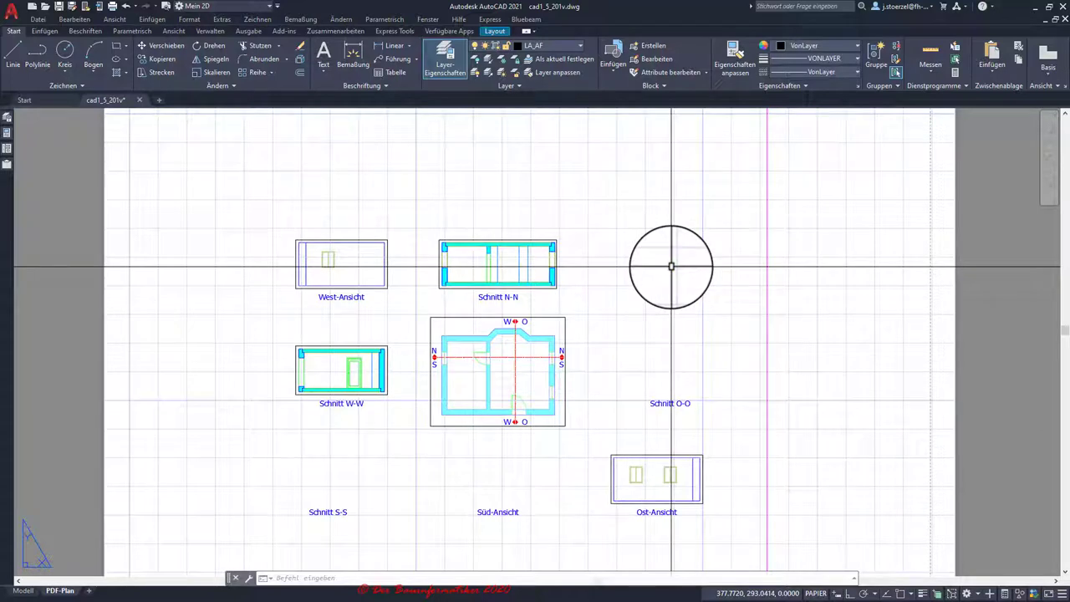
- Check the named views list in model space, revisit PDF-Plan, then return to Modell
left_click(24, 590)
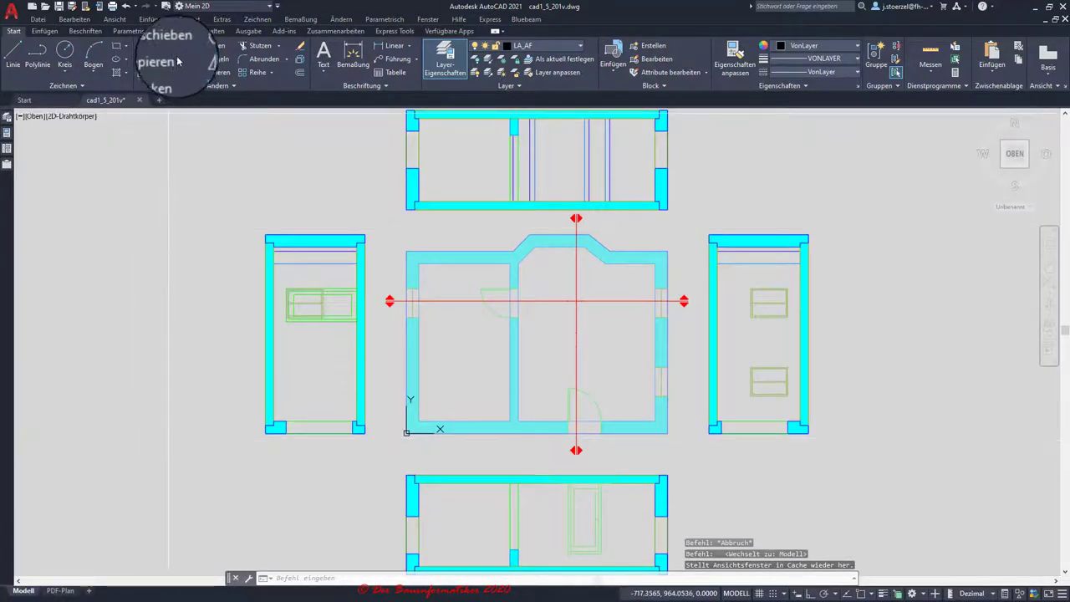
left_click(173, 30)
left_click(204, 47)
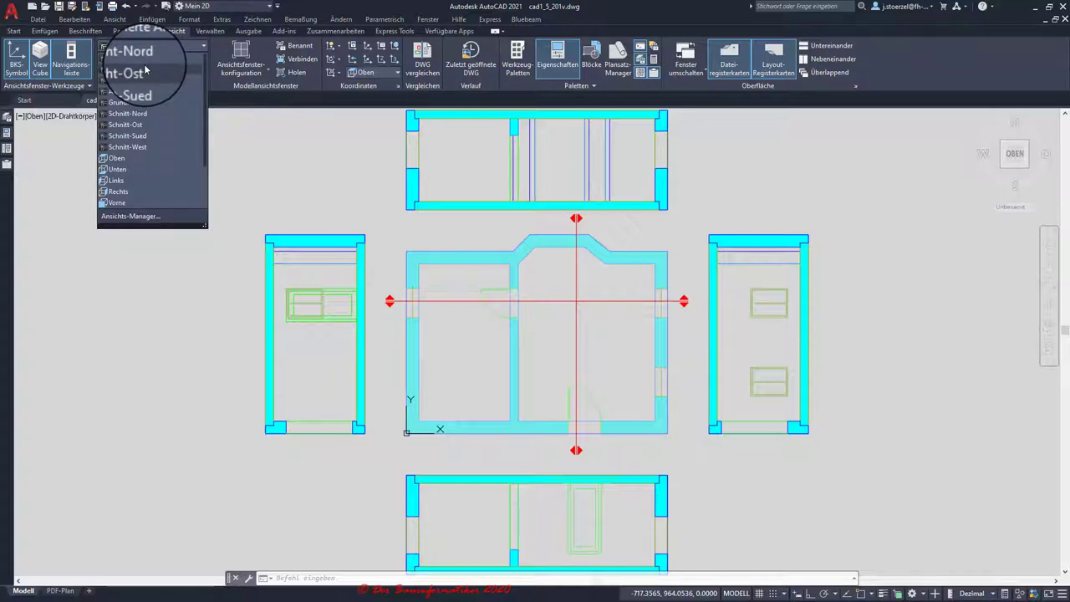
left_click(314, 6)
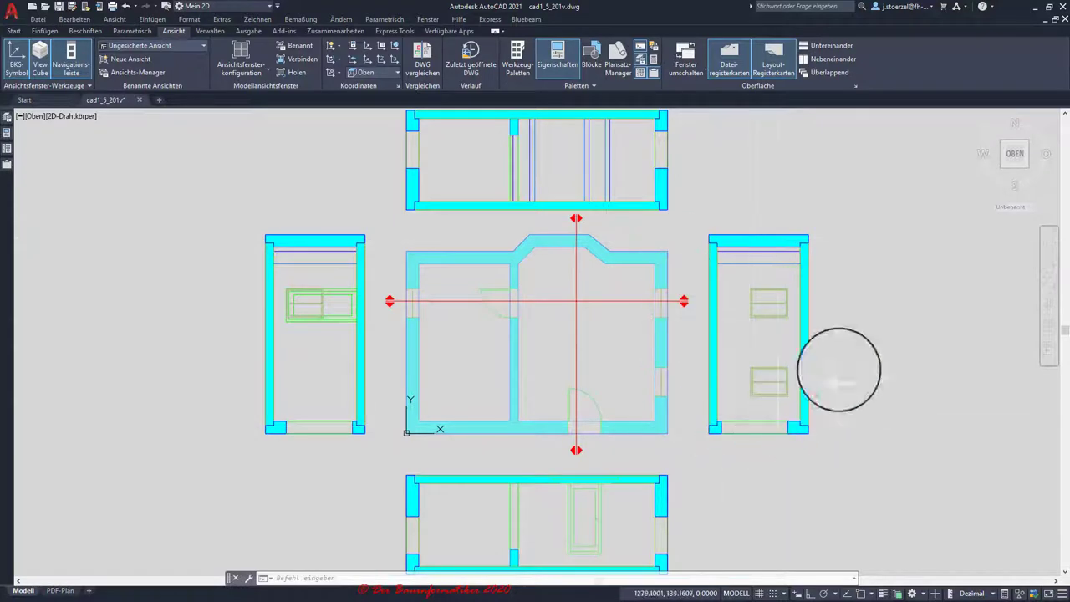
left_click(60, 587)
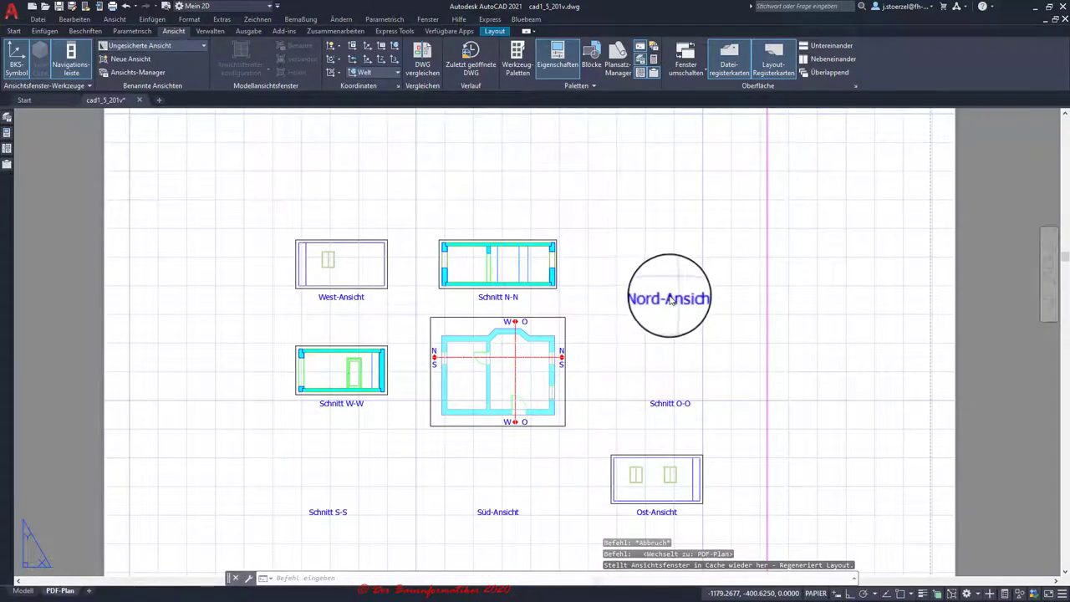
left_click(23, 590)
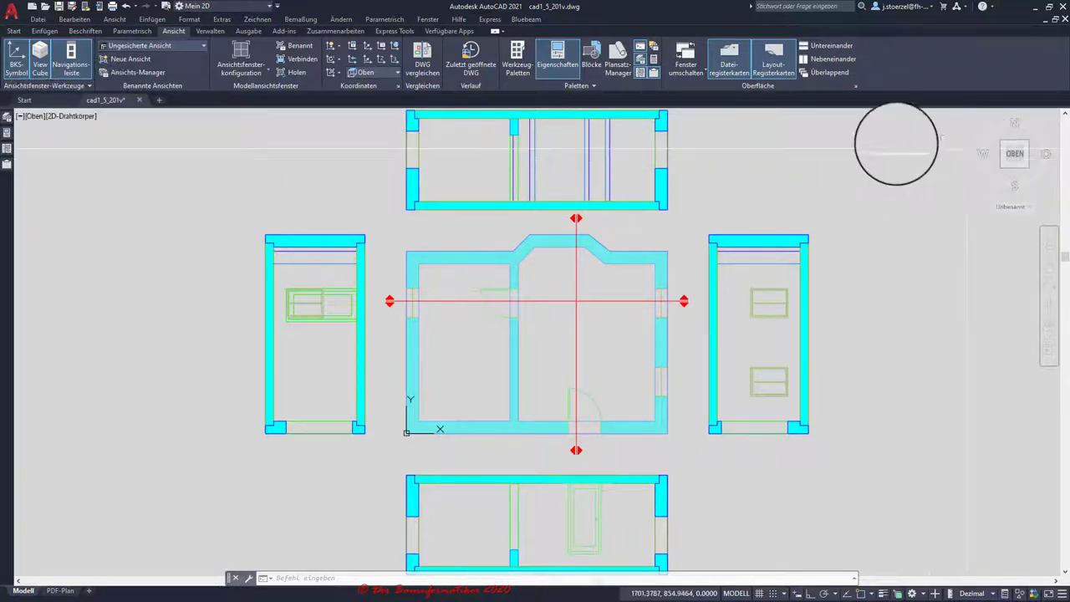
- Switch the view to Unten (bottom) and apply the Ansichten layer state to hide the cyan wall hatching
left_click(35, 121)
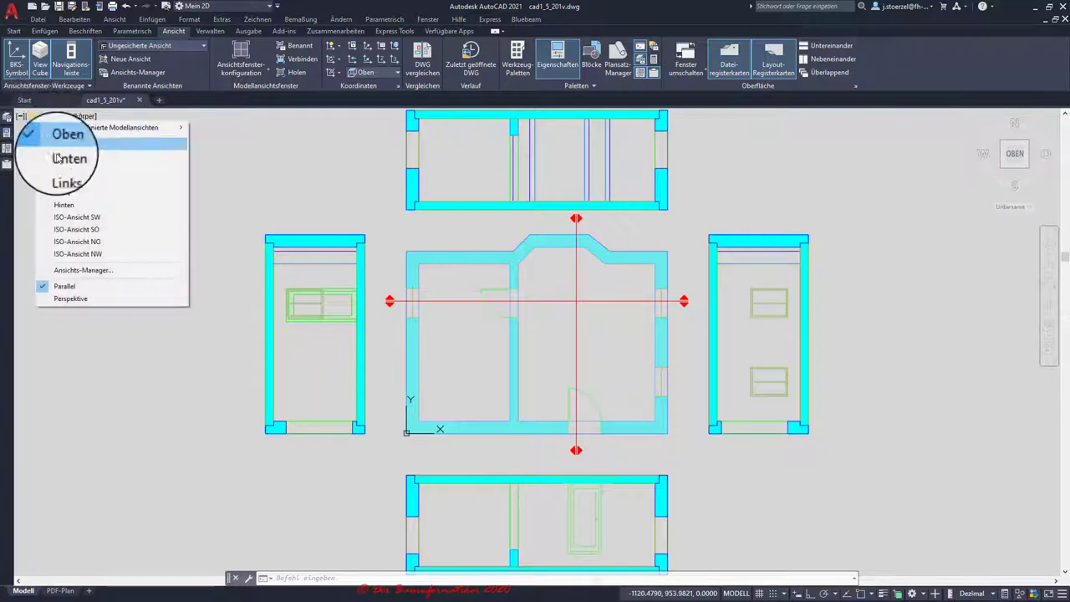
left_click(68, 163)
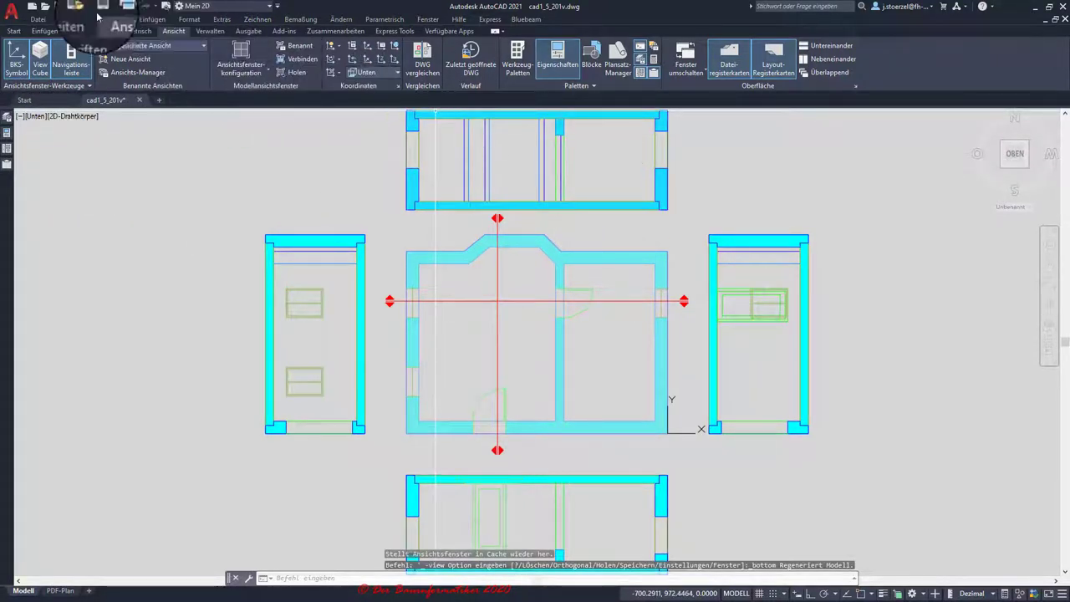
left_click(19, 33)
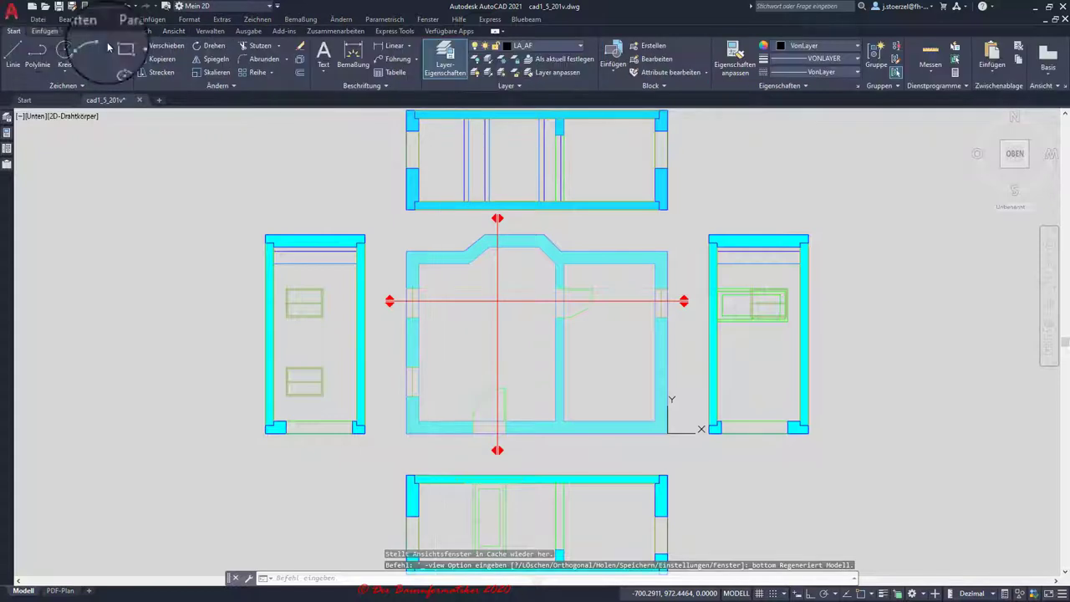
left_click(515, 85)
left_click(509, 100)
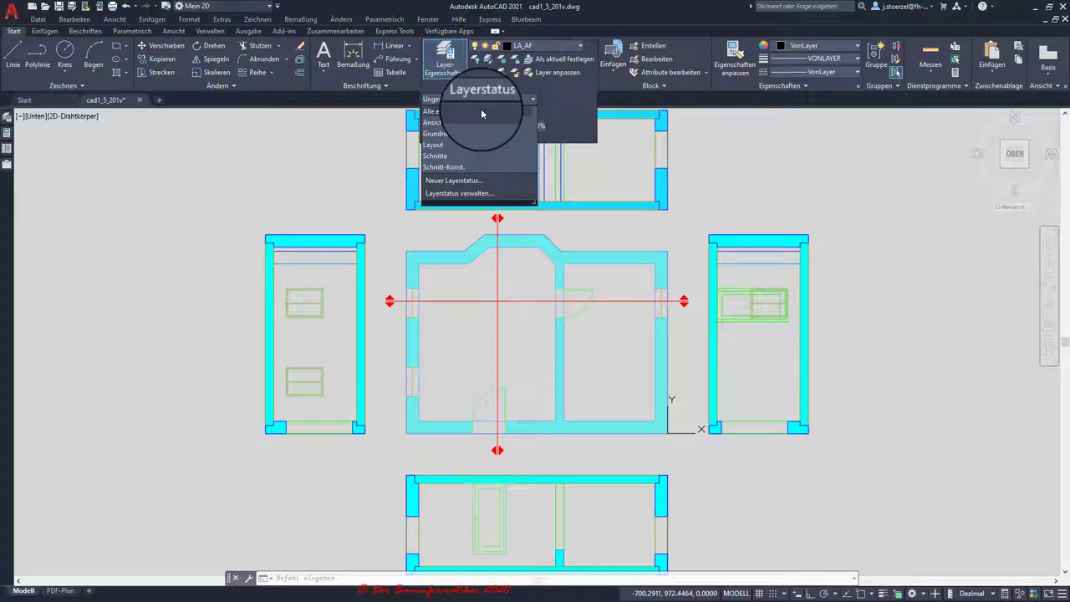
left_click(445, 123)
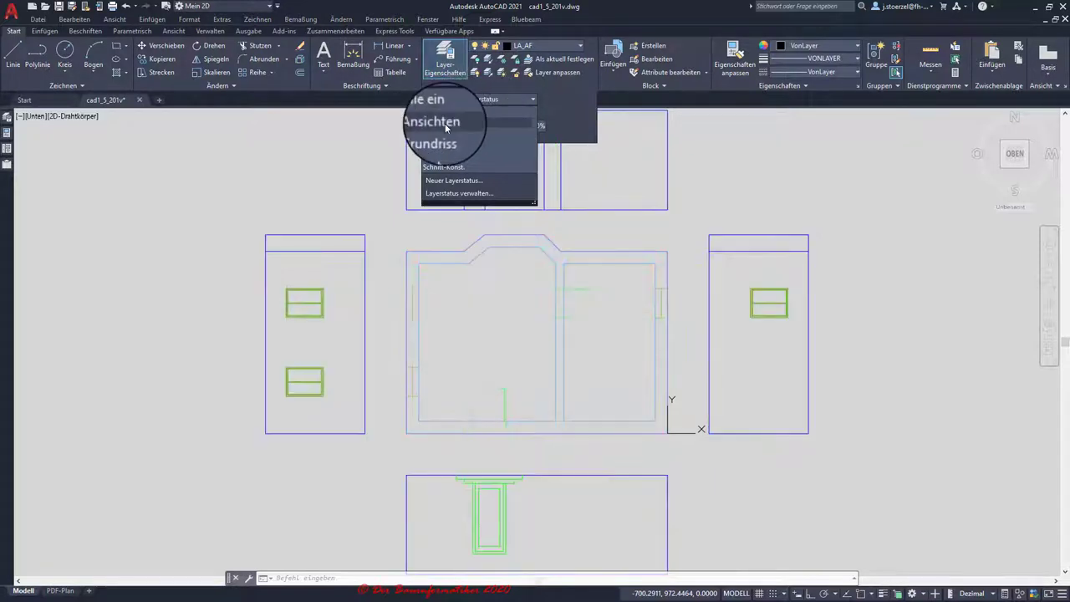
- Shift the top elevation slightly right and down, then return to the PDF-Plan sheet
left_click(694, 147)
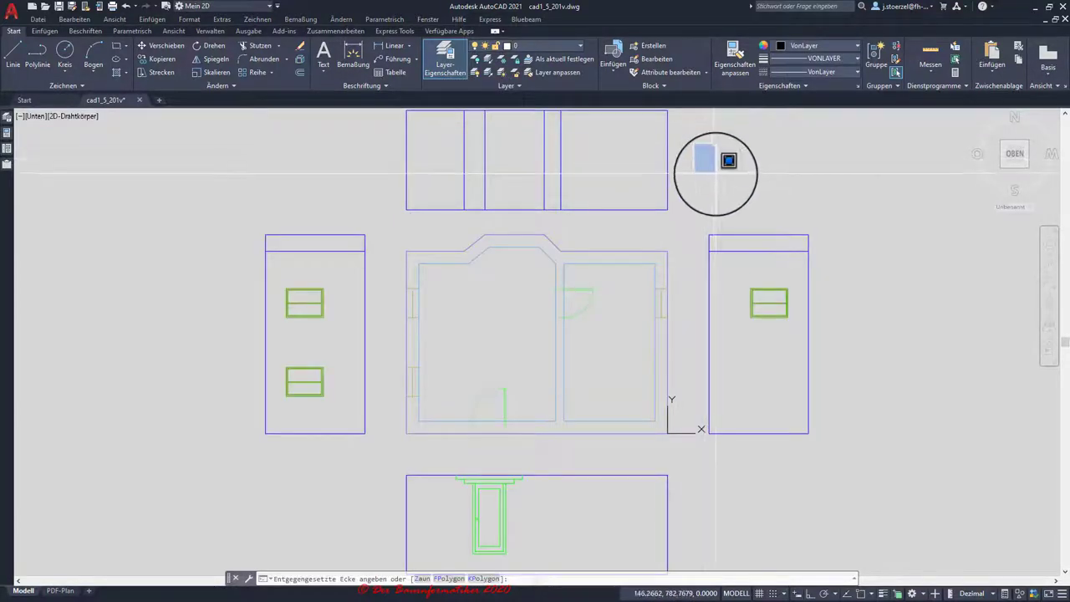
scroll(710, 163, "up", 2)
scroll(702, 184, "up", 2)
middle_click_drag(707, 203, 841, 387)
key("Escape")
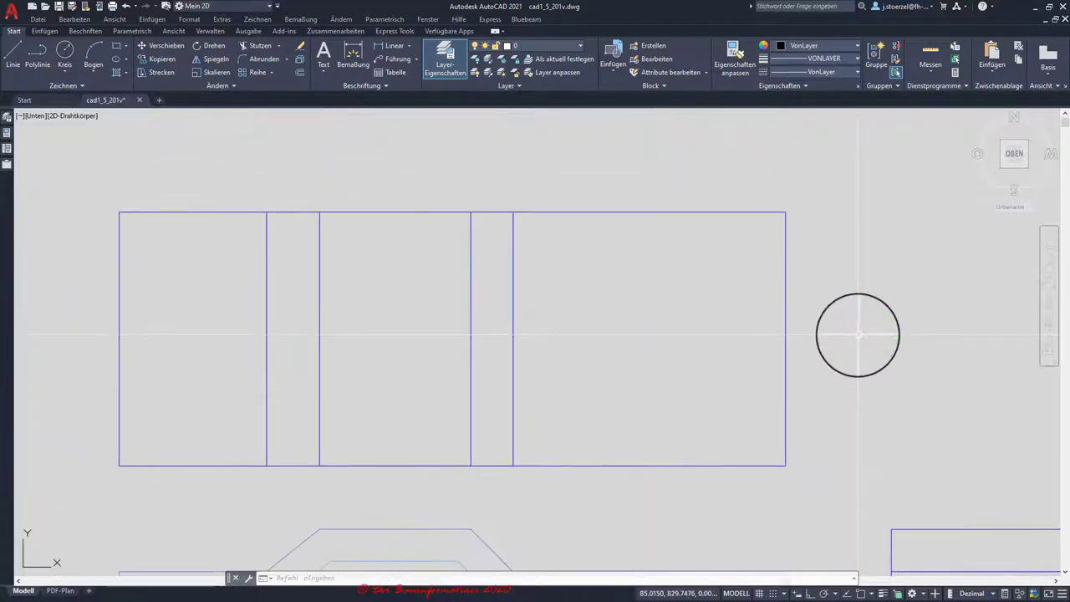
left_click(318, 248)
middle_click_drag(319, 265, 386, 279)
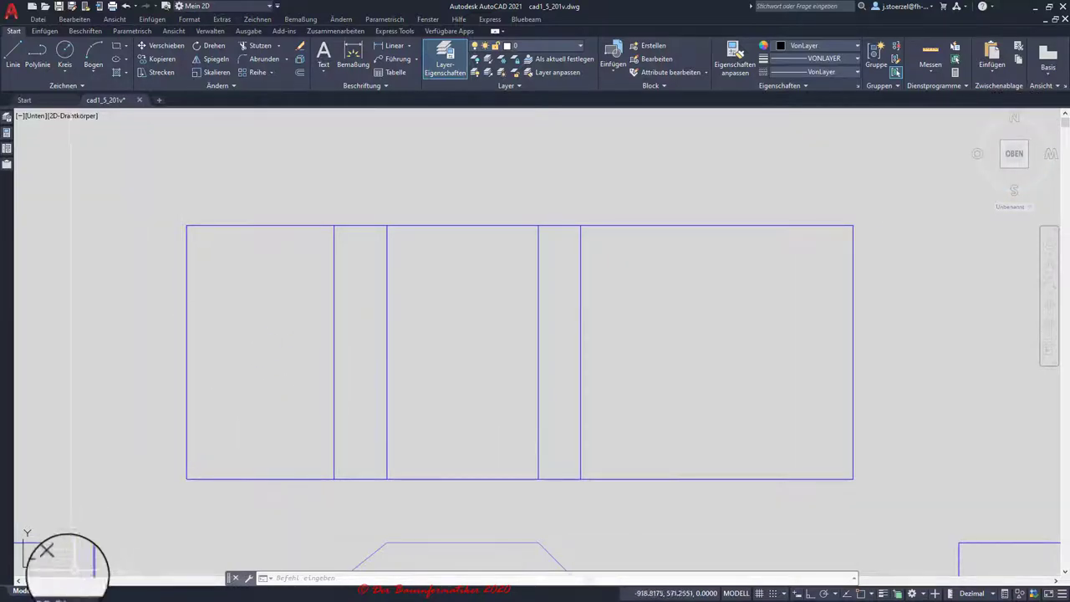
left_click(60, 591)
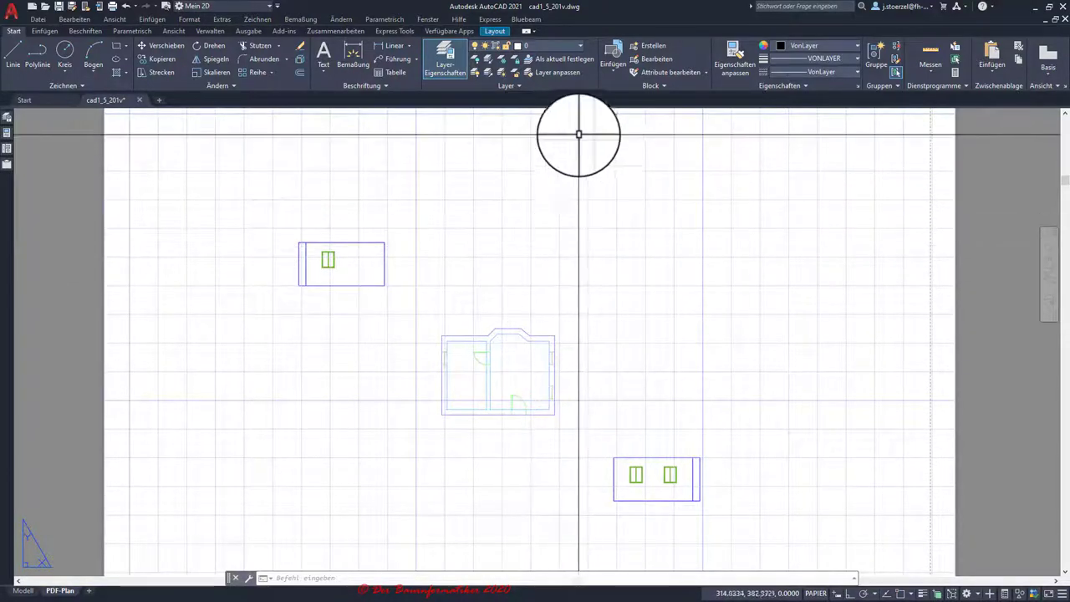
- Thaw the LA_AF layer so the viewport frames show again, then go to model space
left_click(583, 48)
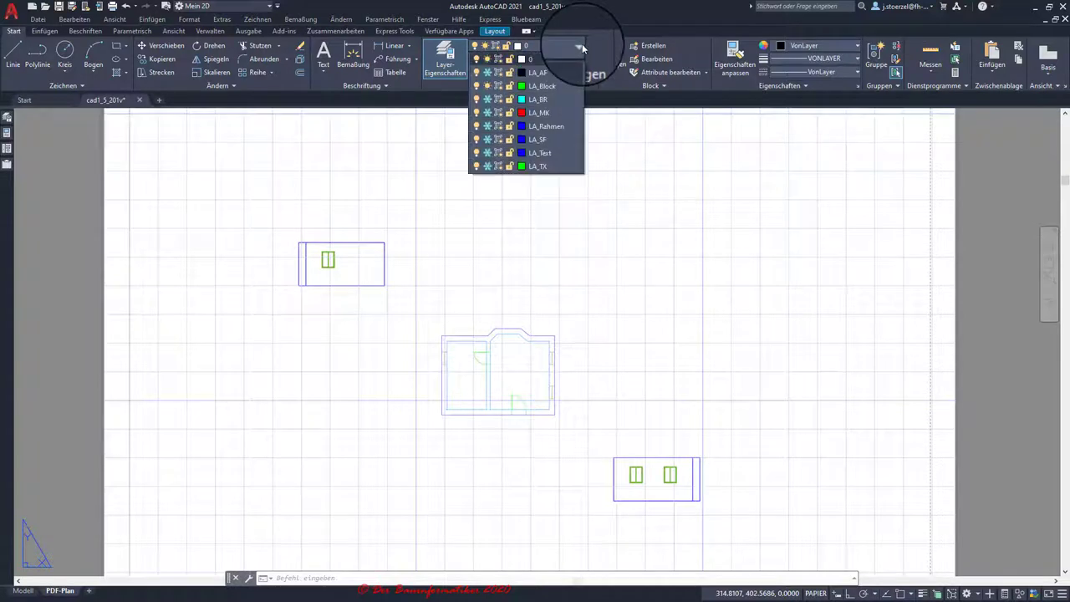
left_click(488, 75)
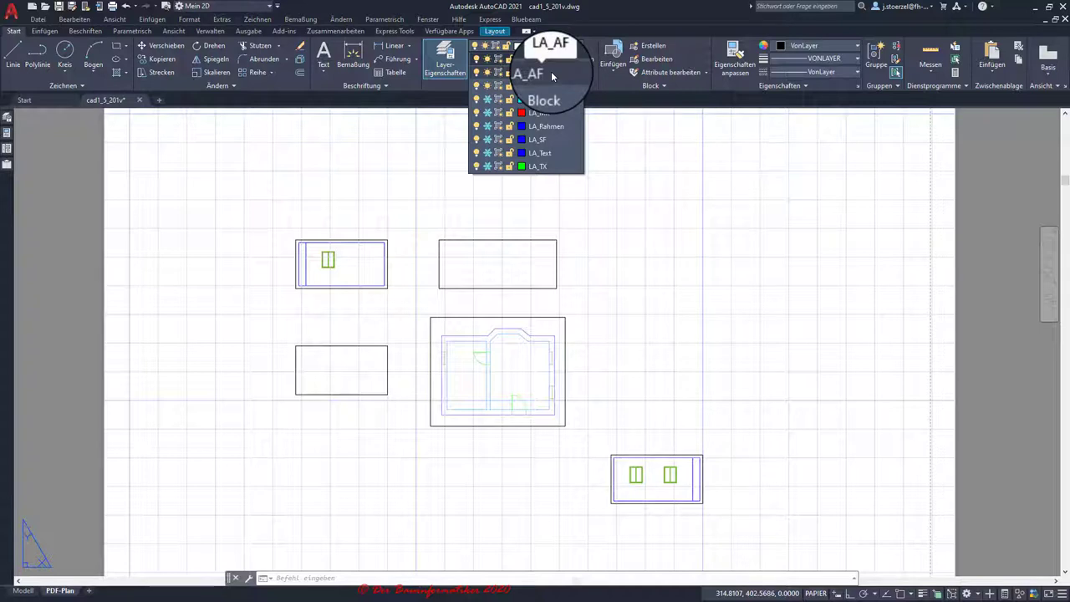
left_click(606, 18)
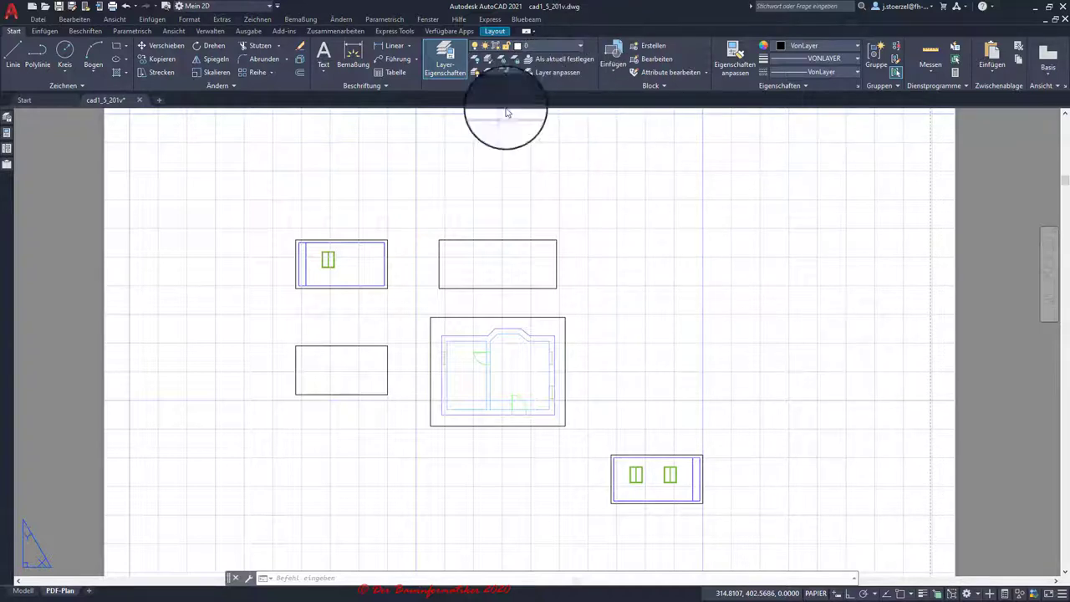
left_click(26, 594)
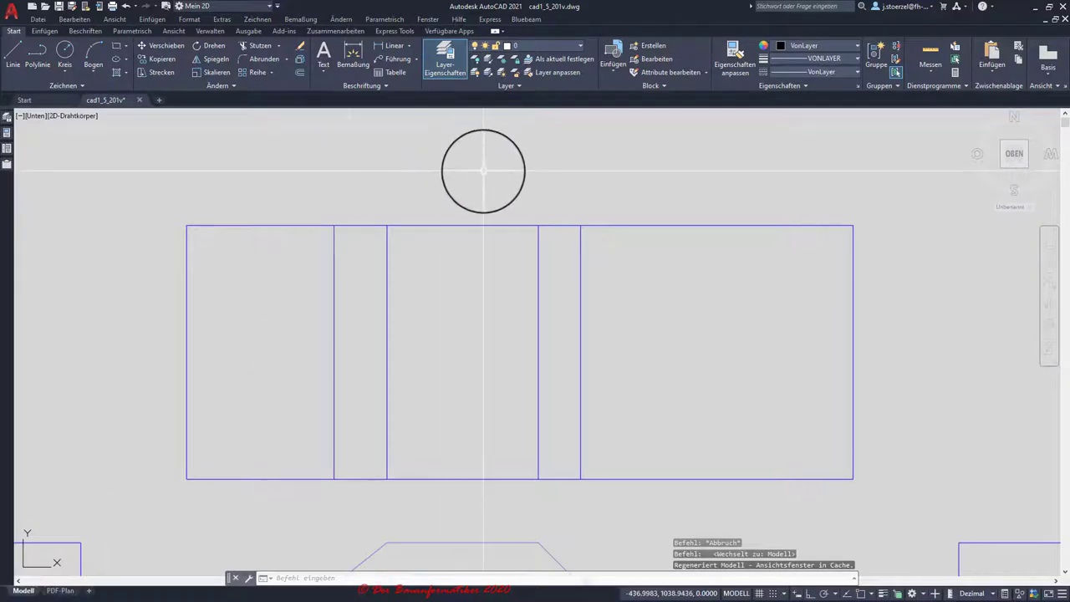
- Edit the Ansichten layer state's LA_AF through LA_TX layers, save it and close the manager
left_click(536, 85)
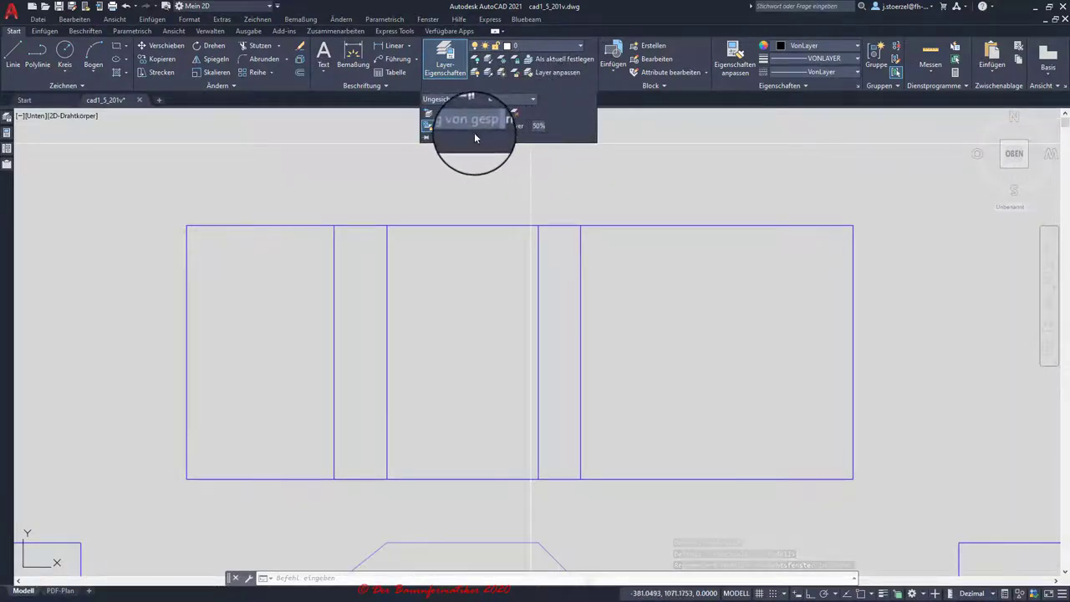
left_click(532, 100)
left_click(458, 198)
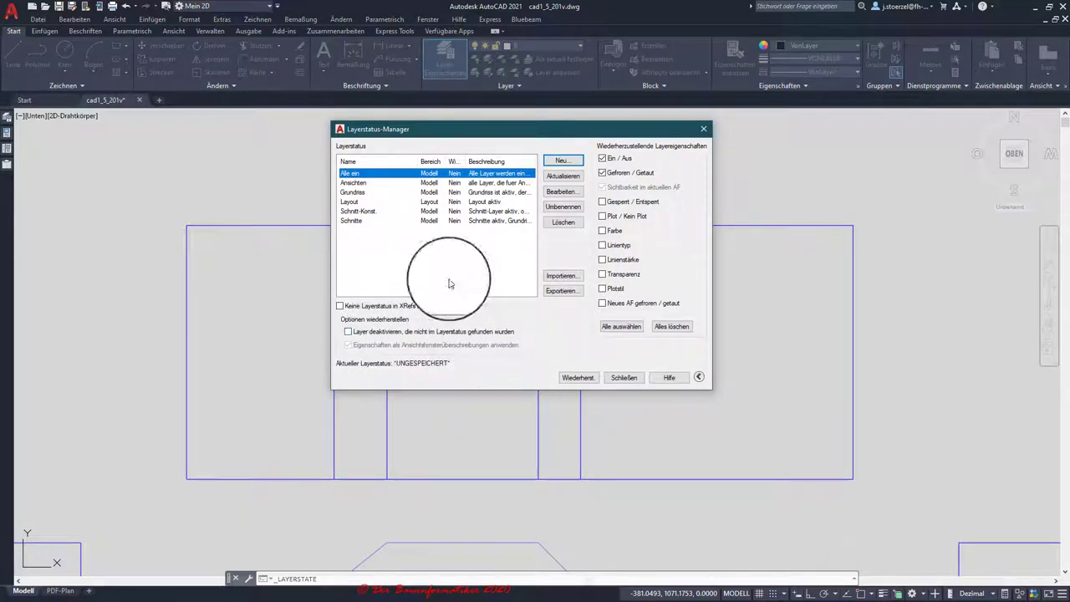
left_click(361, 183)
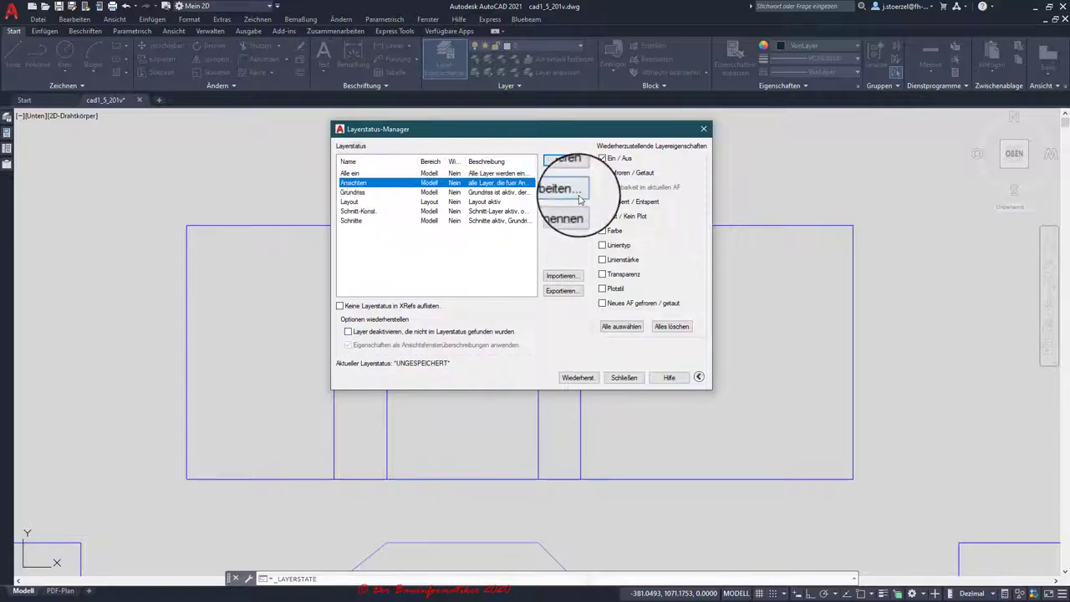
left_click(561, 192)
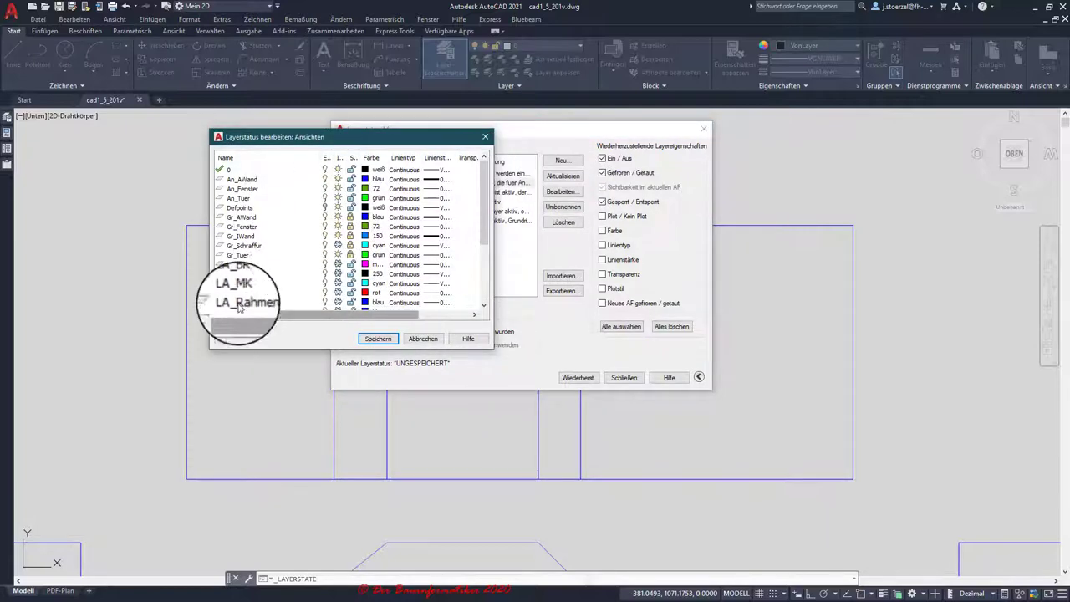
left_click(251, 275)
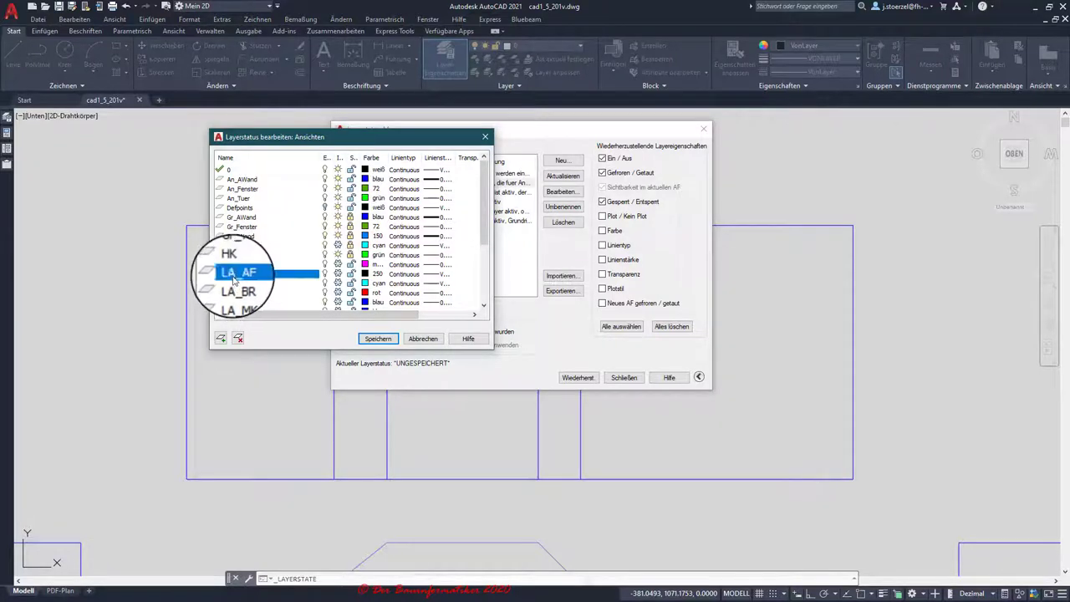
scroll(256, 268, "down", 1)
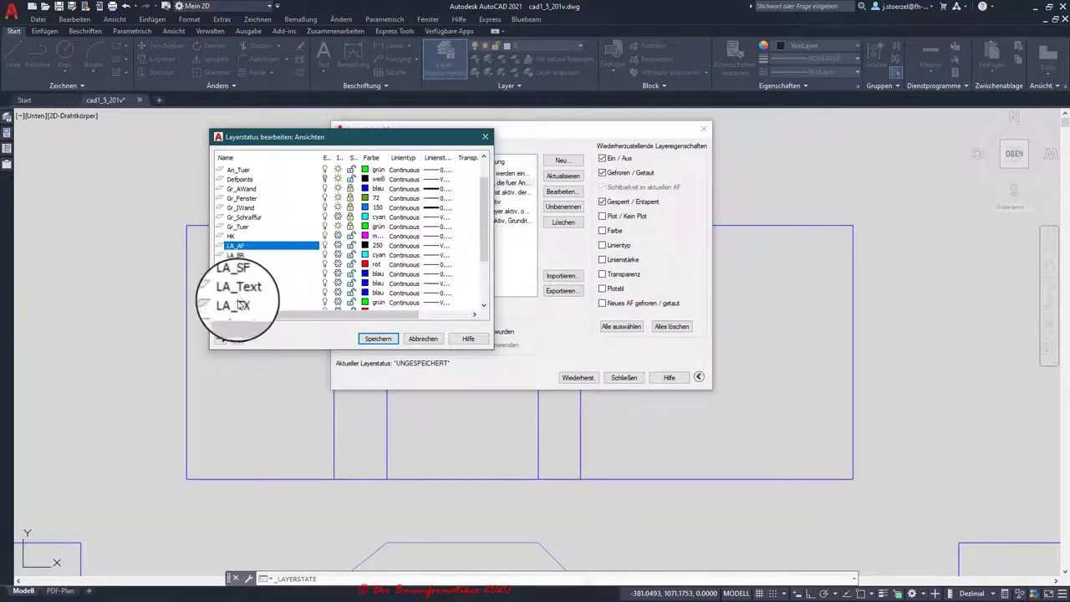
scroll(251, 284, "down", 1)
left_click(243, 274, "shift")
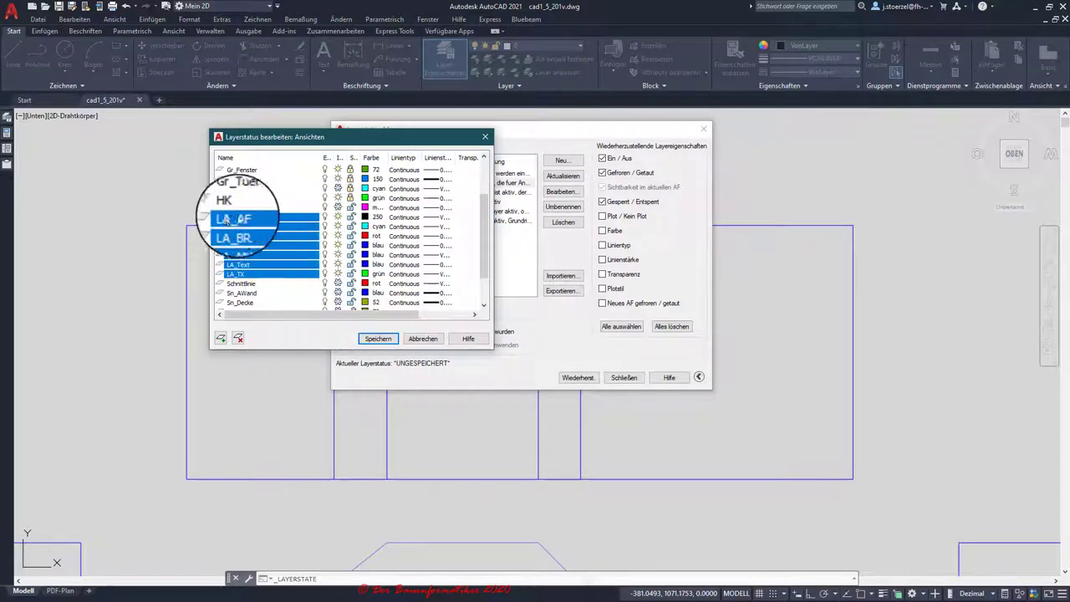
left_click(366, 339)
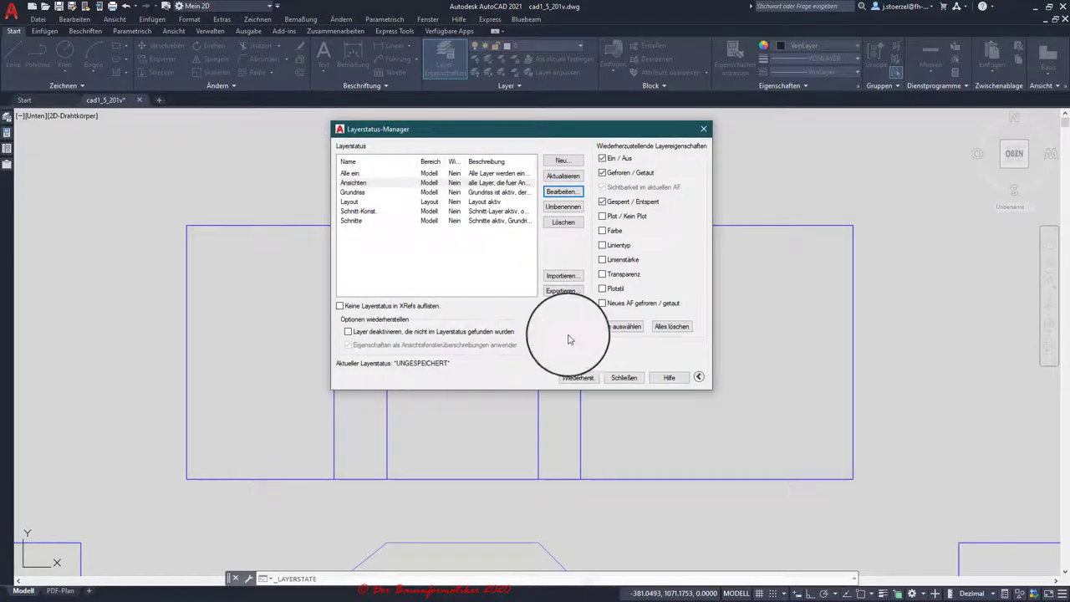
left_click(624, 377)
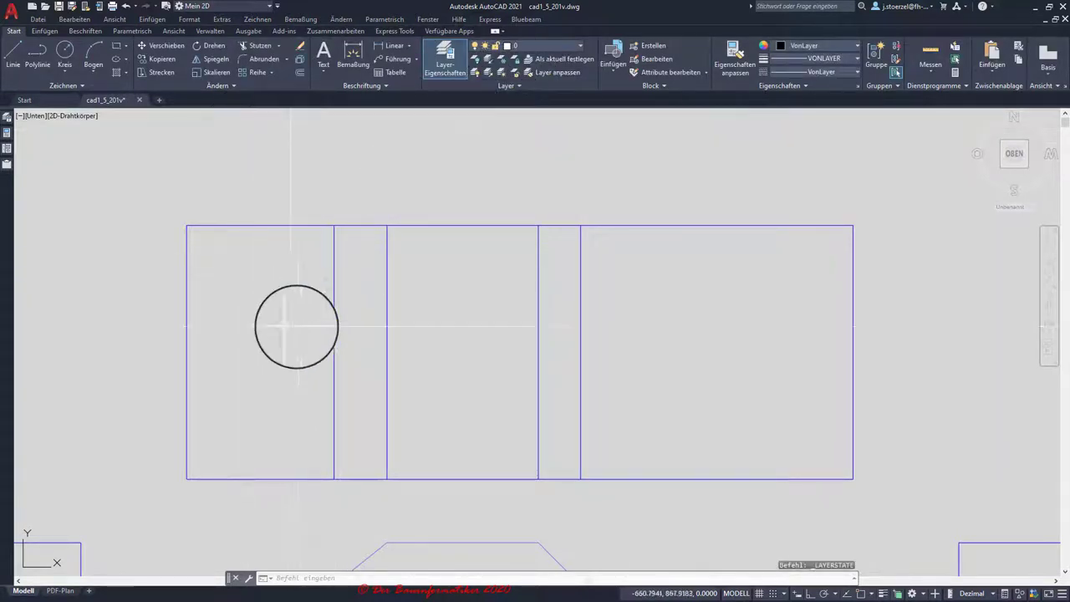
- Restore the updated Ansichten layer state and return to the PDF-Plan layout sheet
left_click(506, 87)
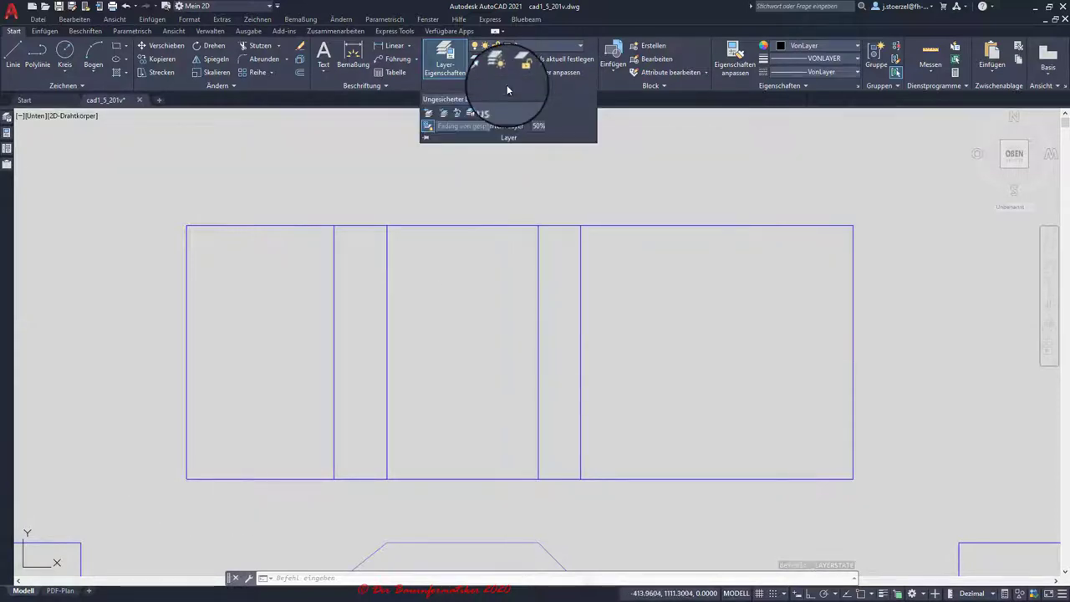
left_click(490, 102)
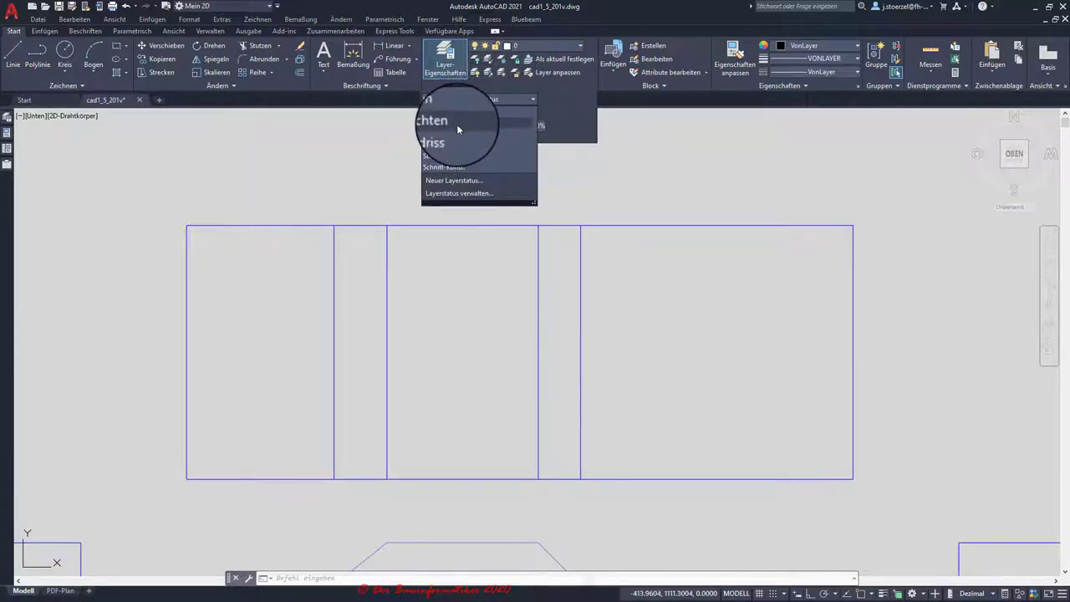
left_click(457, 123)
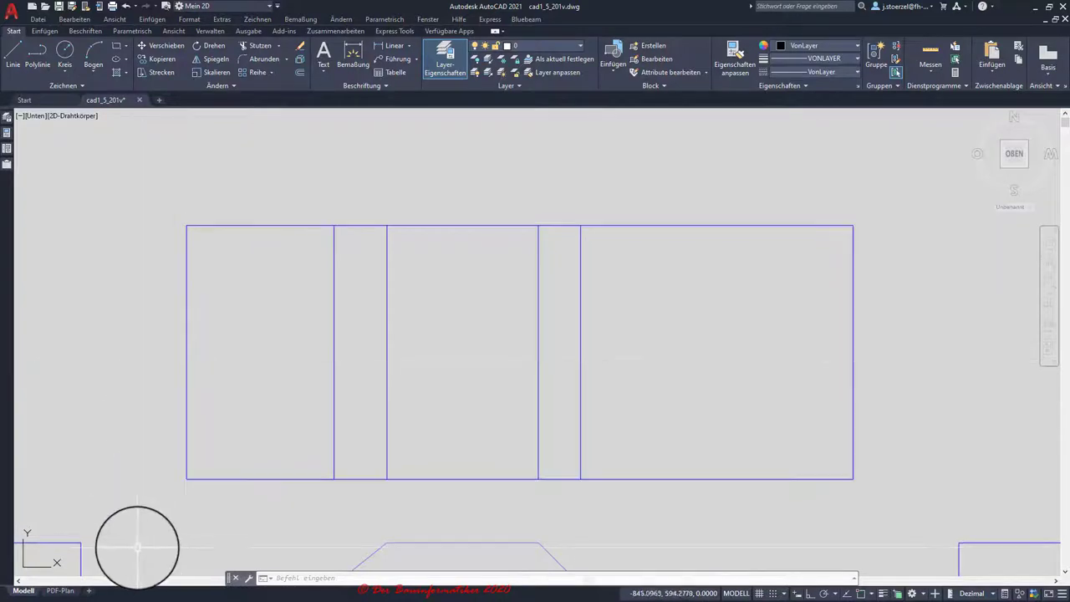
left_click(52, 590)
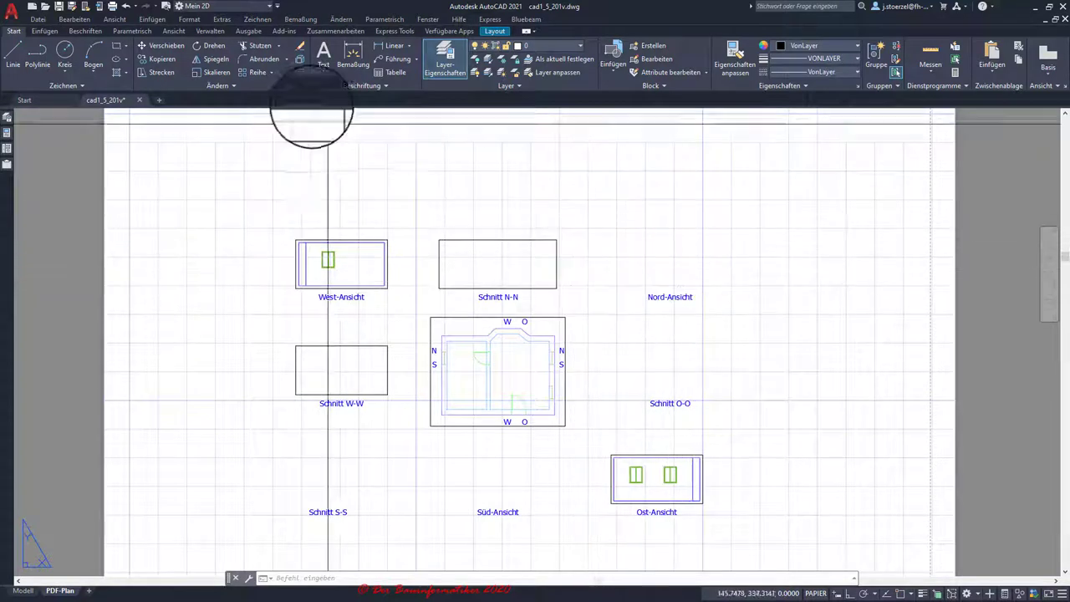
- Define a new view by windowing the north elevation in the model
left_click(494, 31)
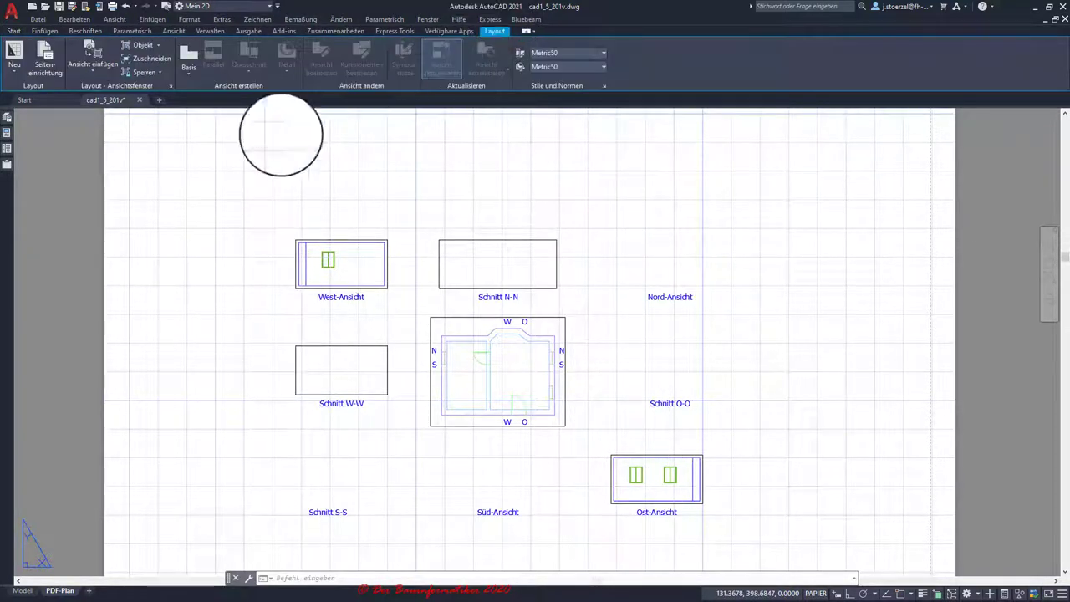
left_click(94, 75)
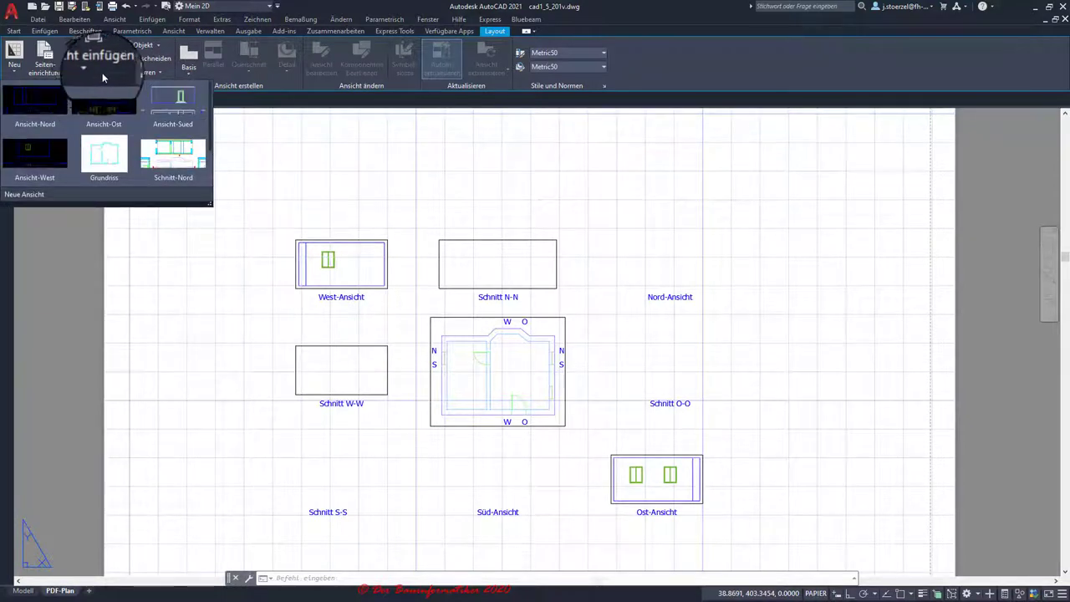
left_click(12, 198)
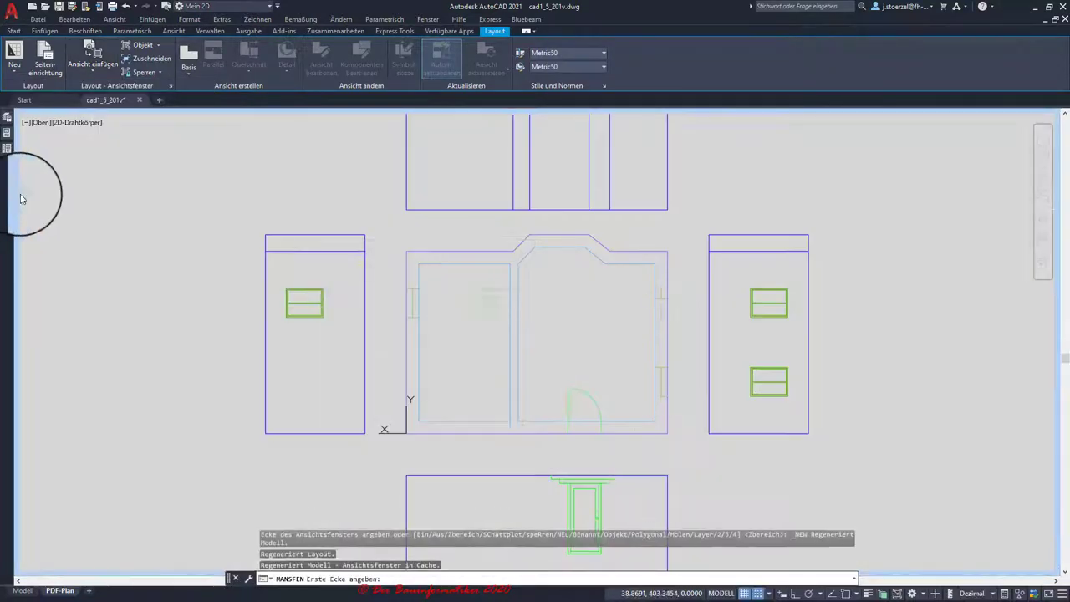
middle_click_drag(468, 209, 457, 308)
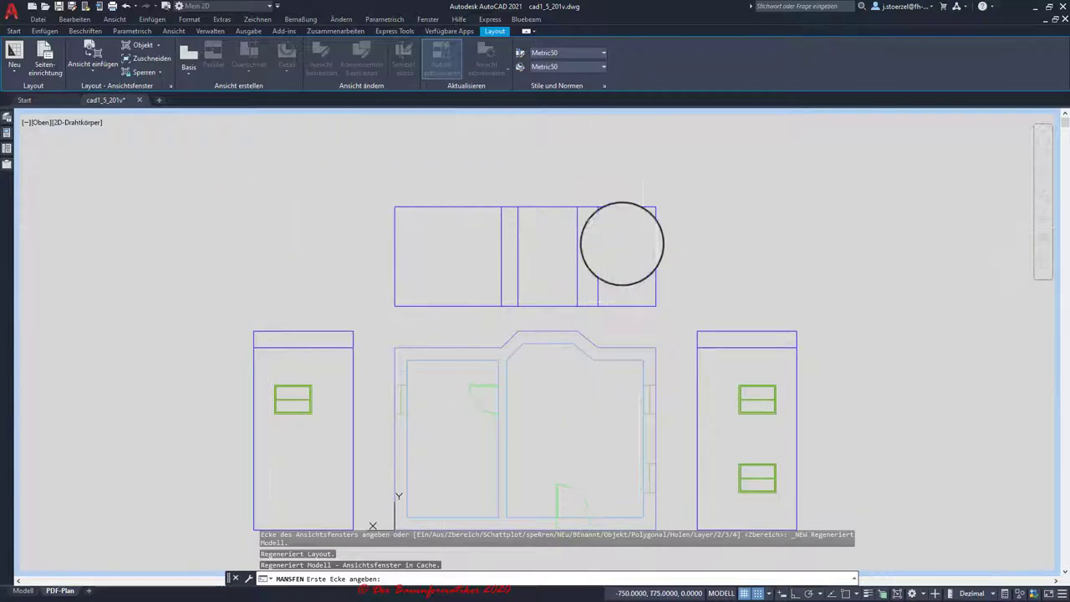
middle_click_drag(515, 267, 476, 294)
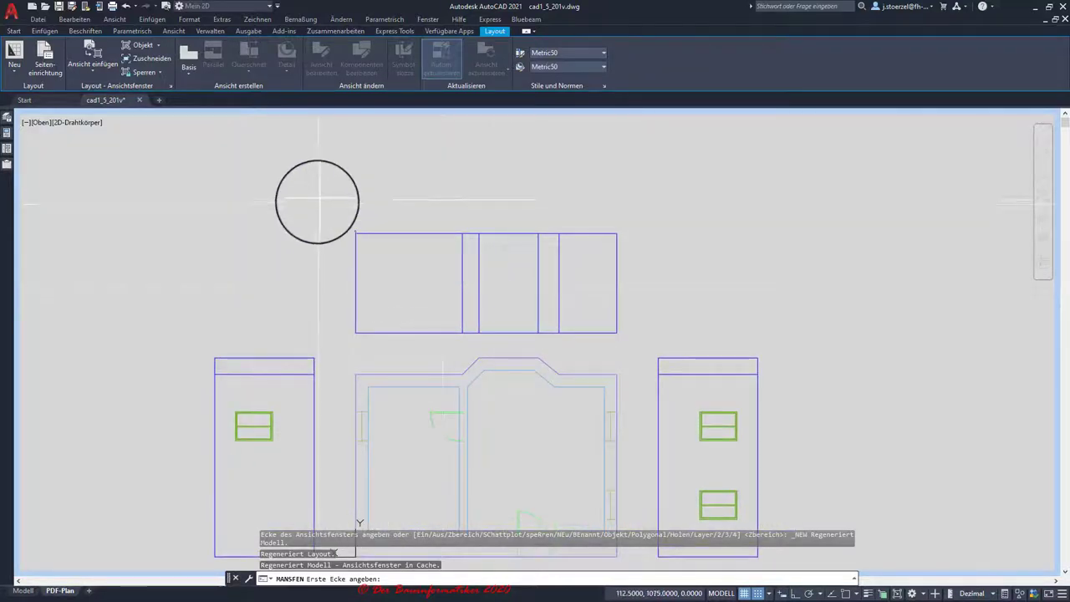
left_click(335, 214)
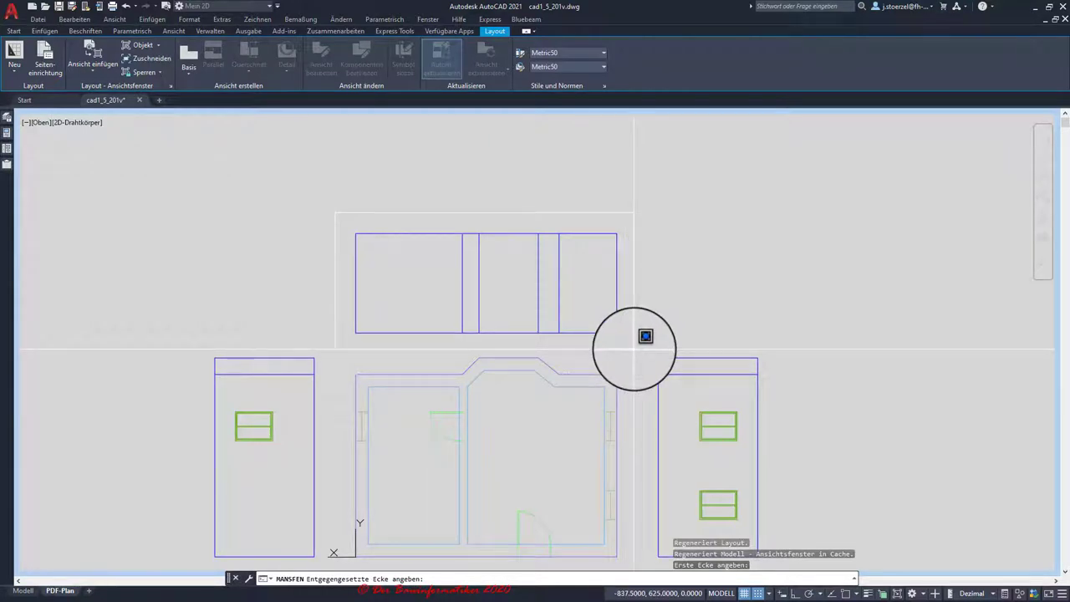
left_click(633, 349)
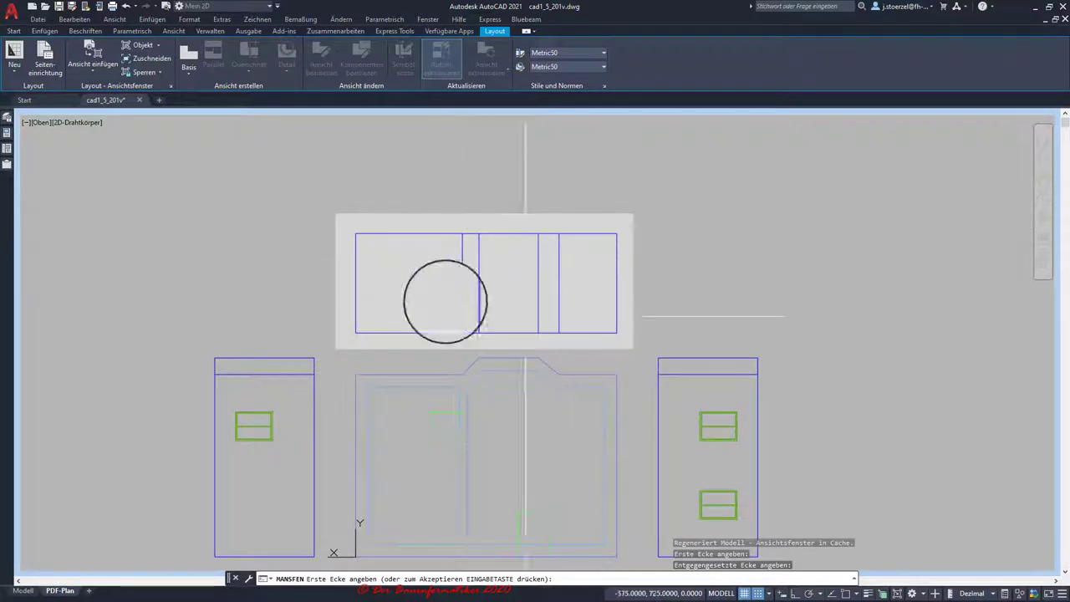
key("Return")
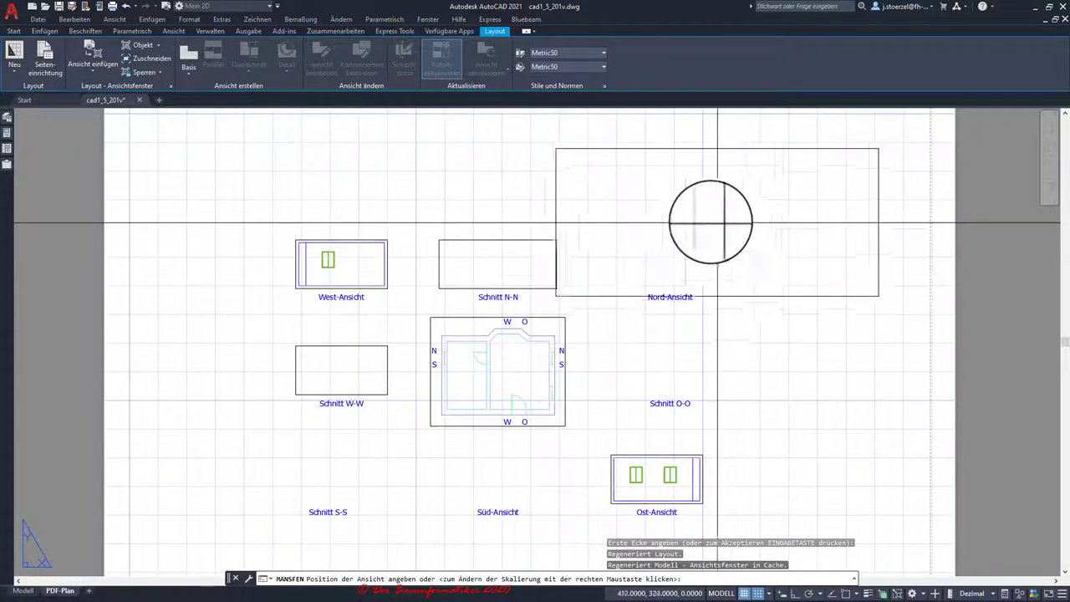
- Place the north elevation view above the Nord-Ansicht label and scale it 1:10
left_click(667, 267)
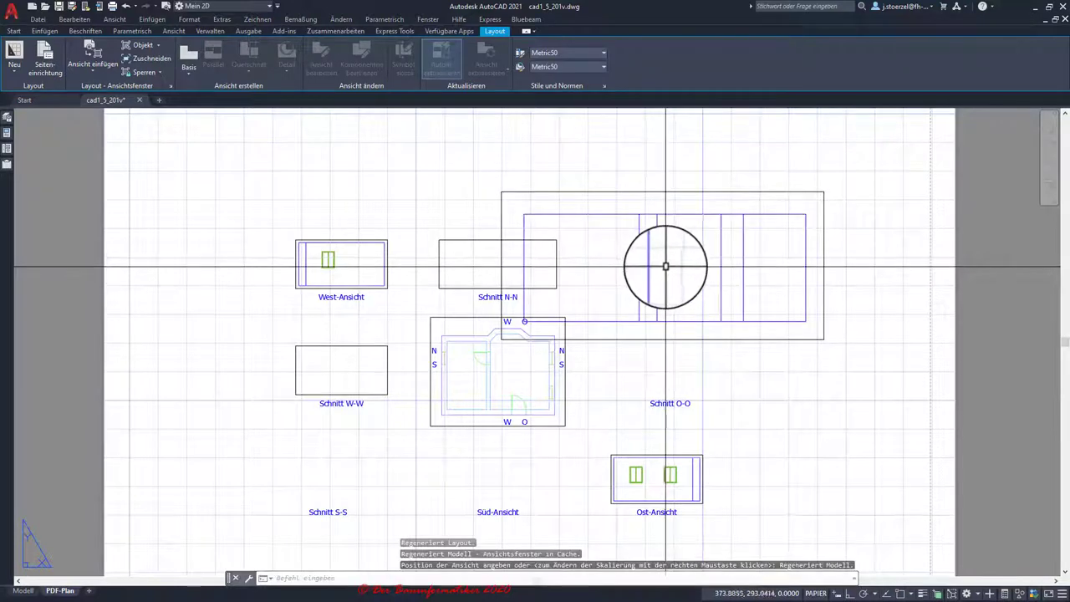
left_click(825, 214)
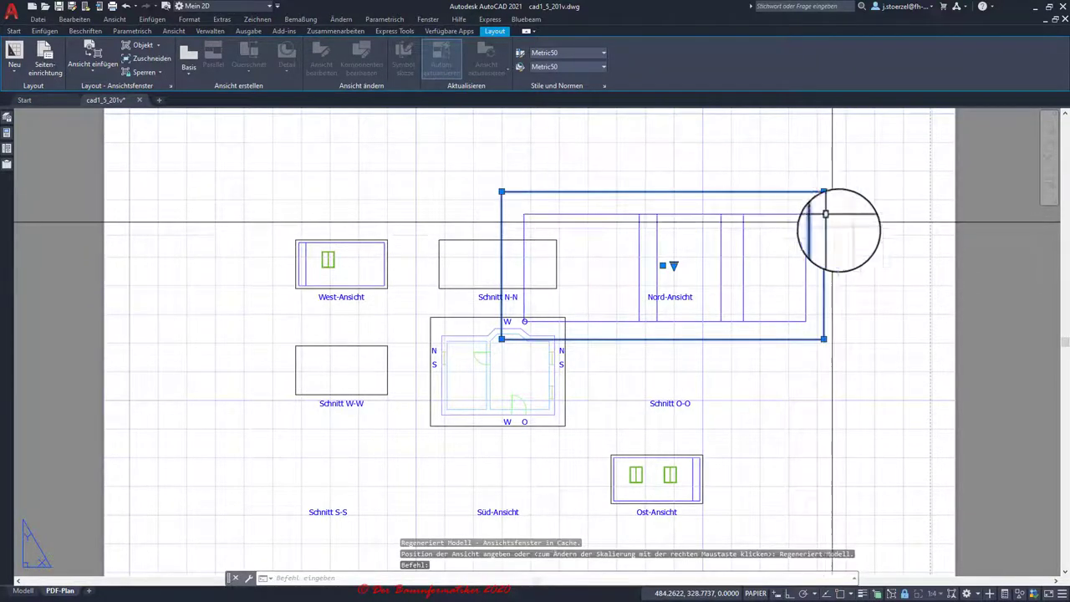
left_click(674, 266)
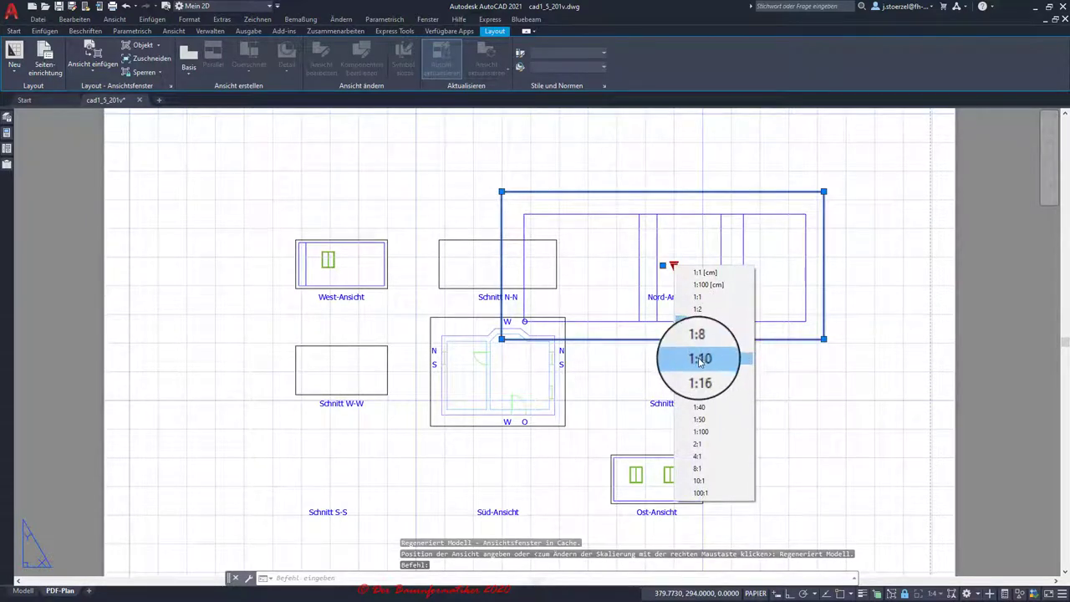
left_click(709, 358)
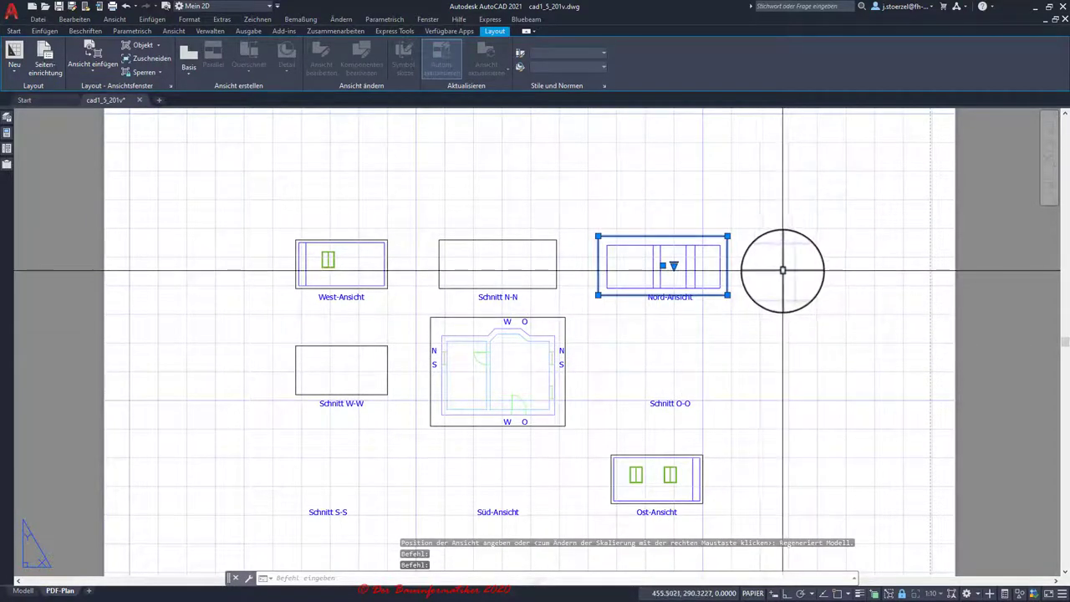
key("Escape")
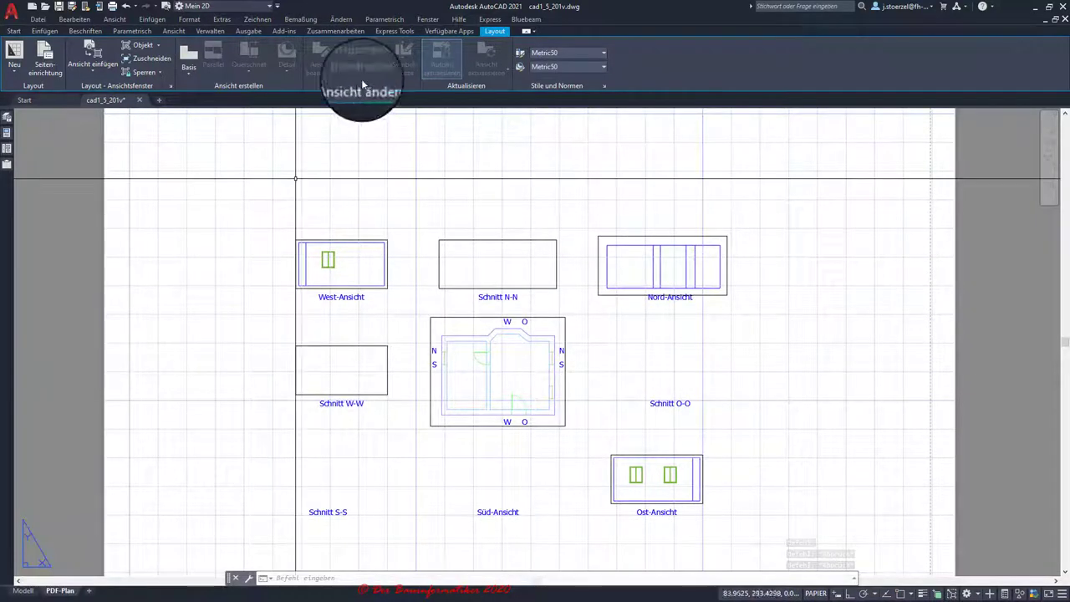
- Apply a layer state that shows the walls and axes
left_click(16, 34)
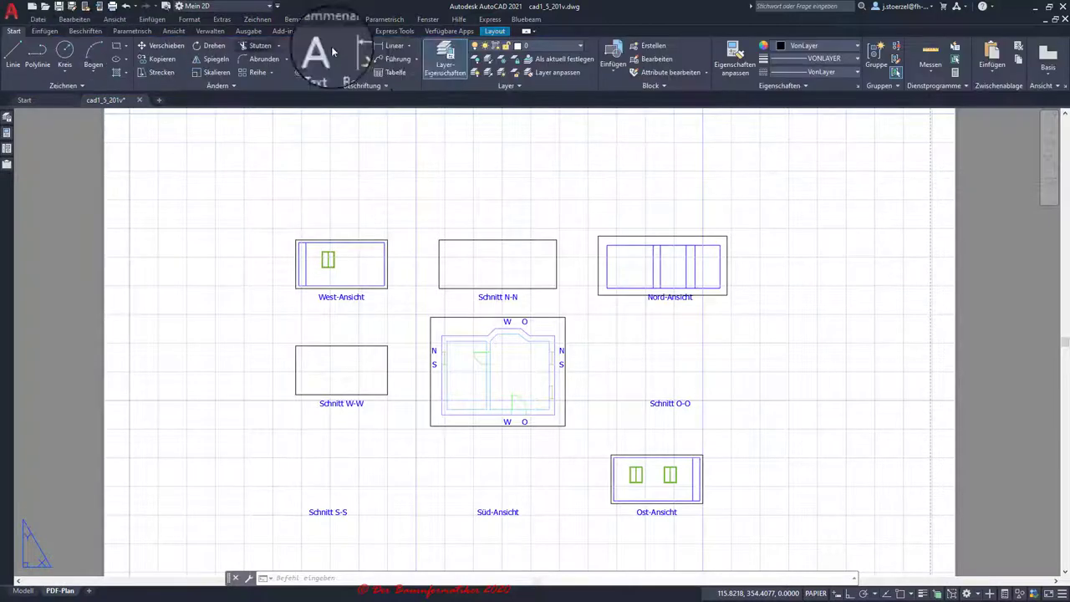
left_click(526, 84)
left_click(478, 101)
left_click(451, 131)
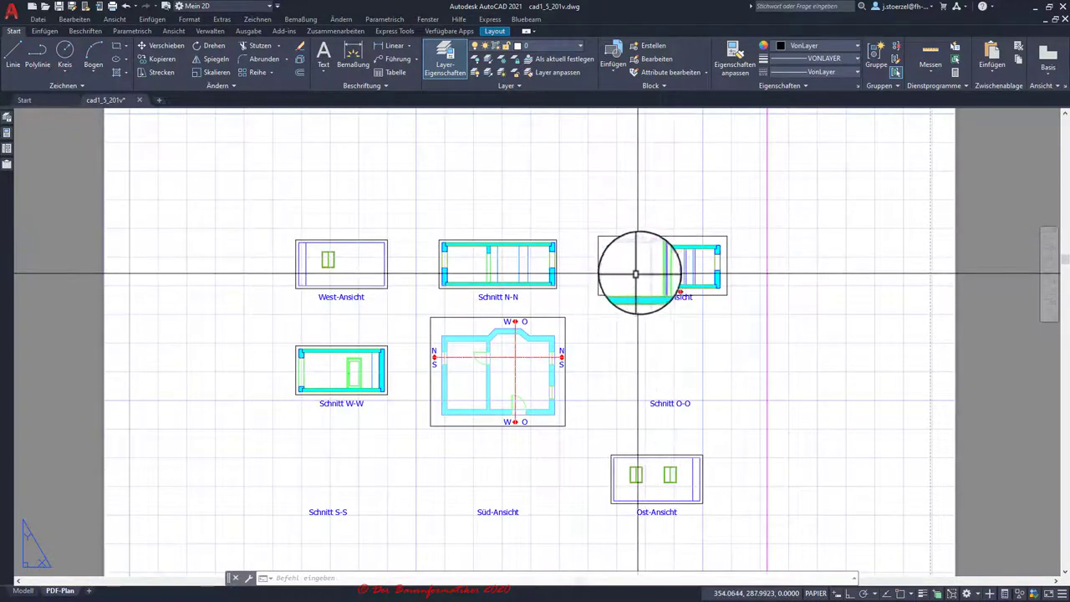
scroll(657, 257, "up", 2)
scroll(657, 256, "up", 2)
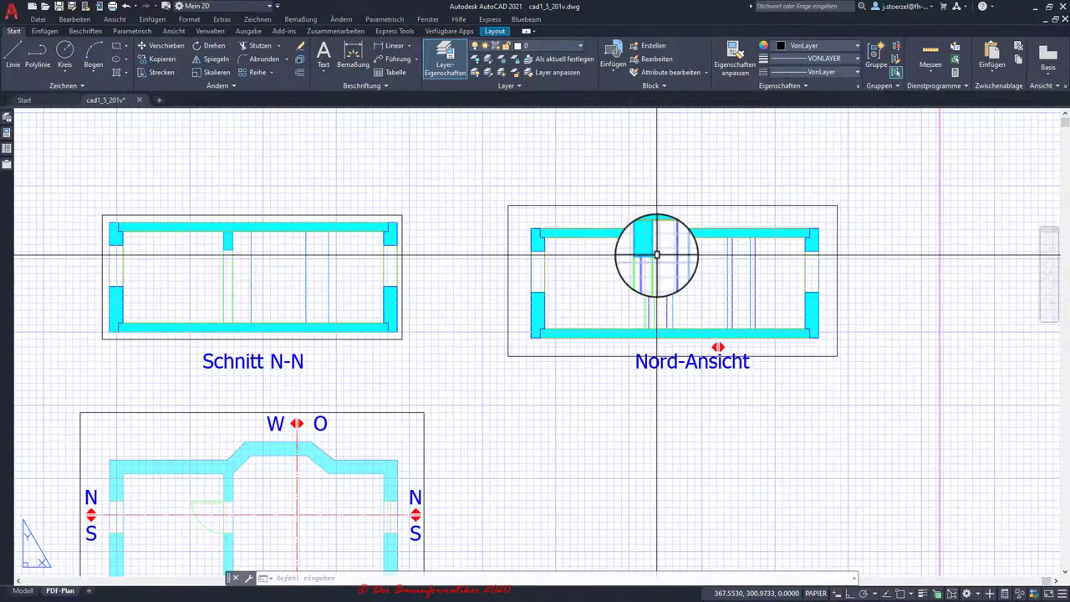
- Inside the Nord-Ansicht viewport, apply a layer state that hides the hatch fills
double_click(545, 231)
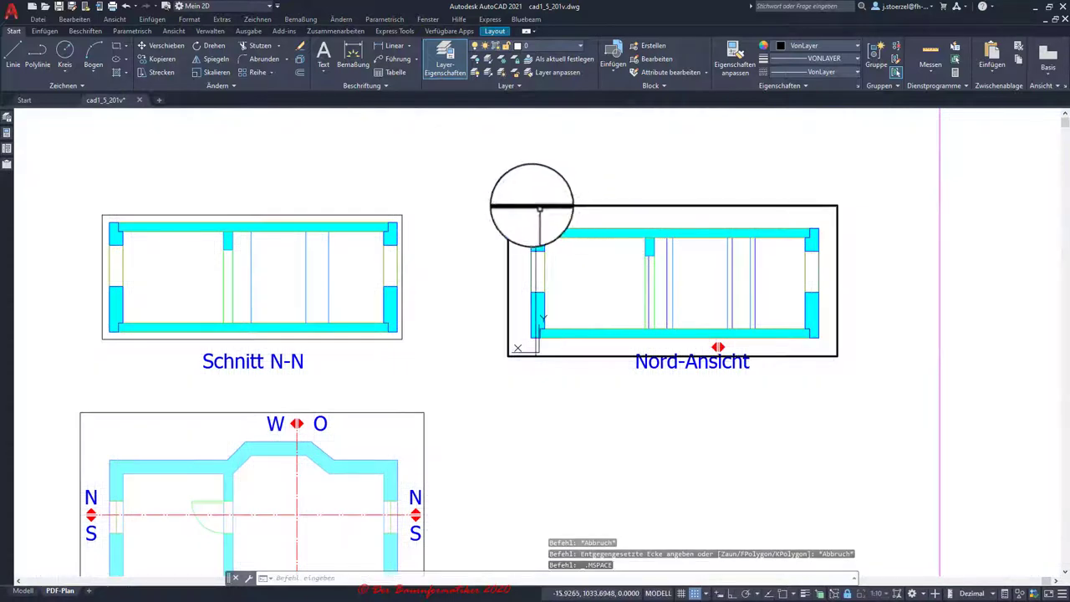
left_click(515, 91)
left_click(491, 100)
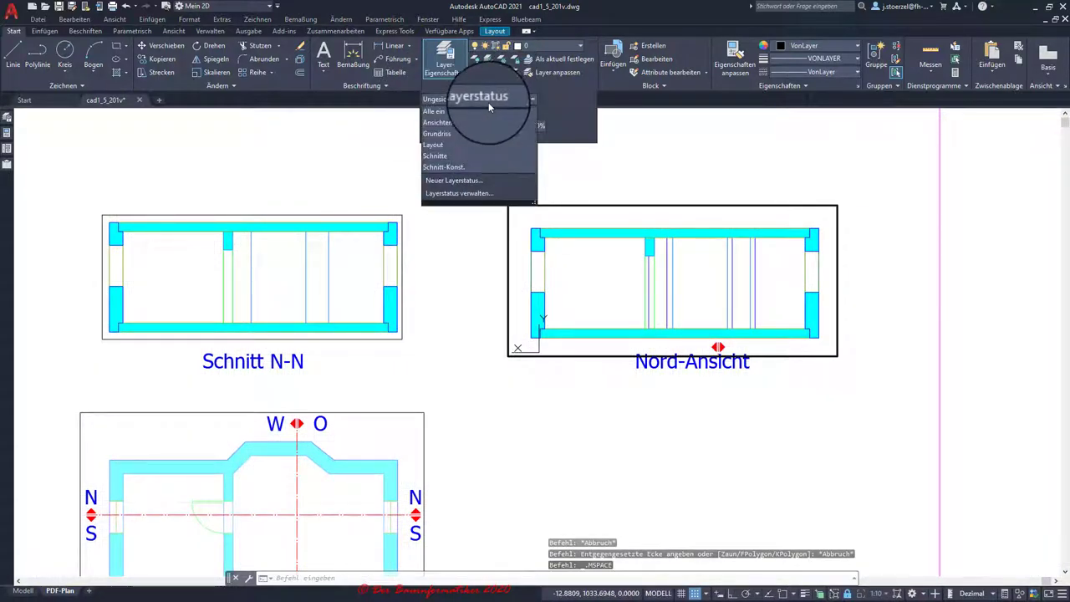
left_click(443, 120)
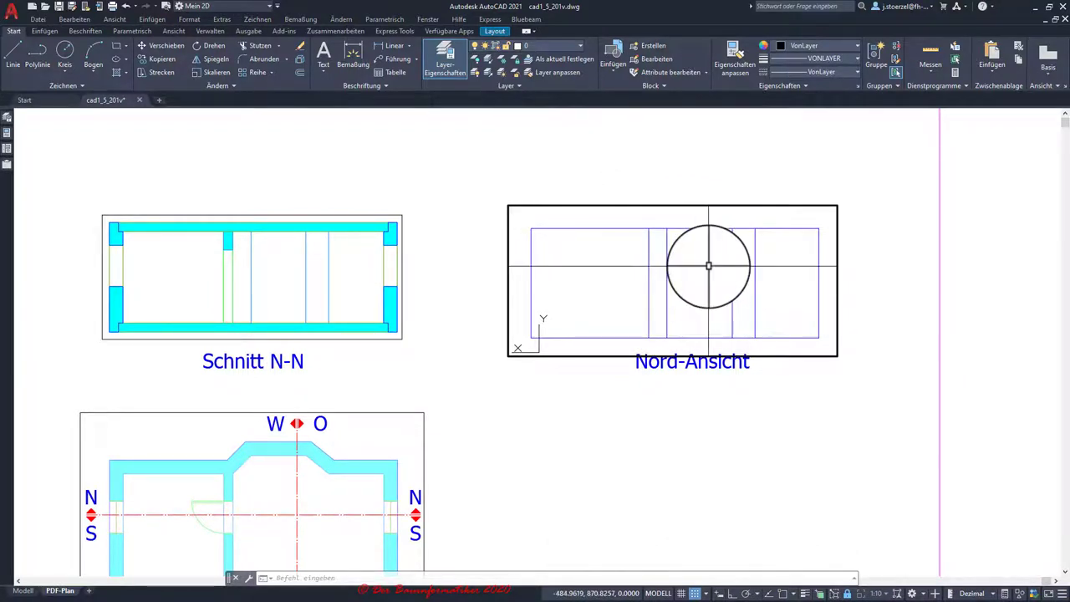
scroll(708, 266, "up", 2)
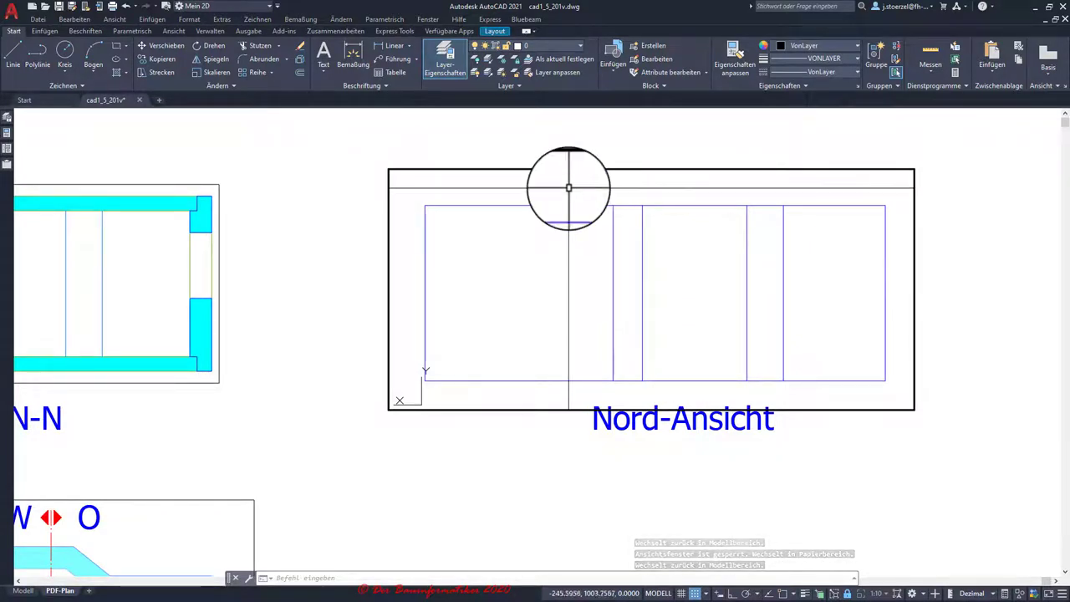
- Toggle the grid inside the Nord-Ansicht viewport with F7 and return to the sheet
left_click(519, 86)
left_click(502, 100)
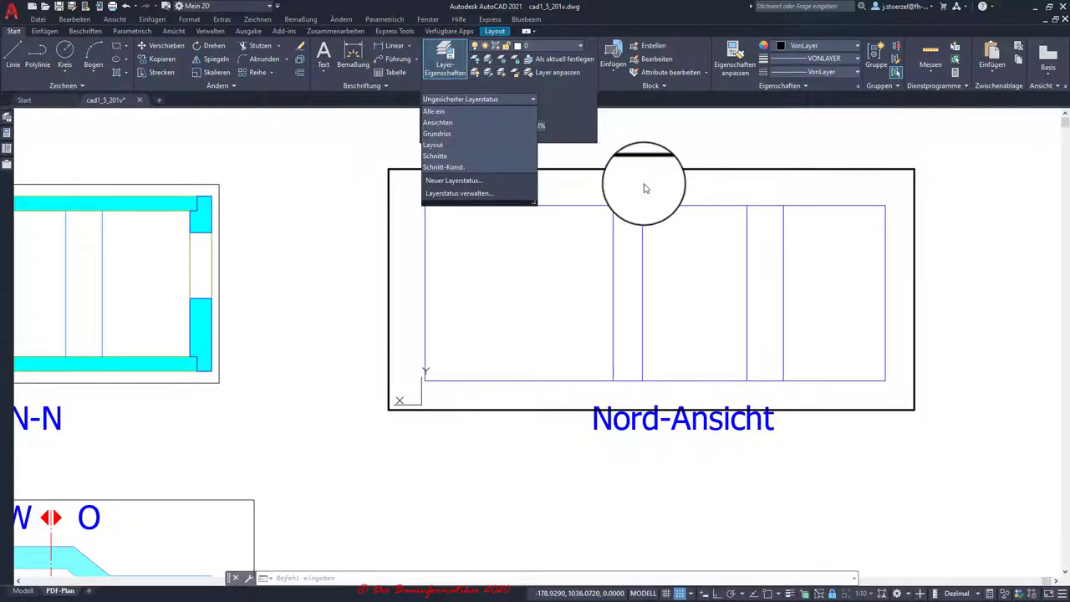
key("F7")
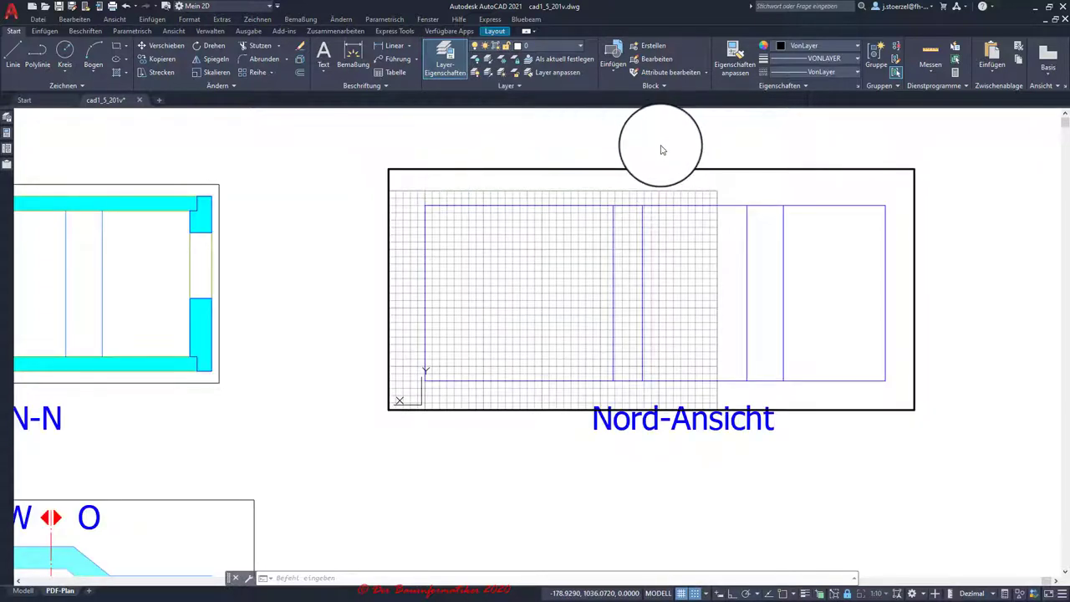
double_click(931, 180)
left_click(928, 173)
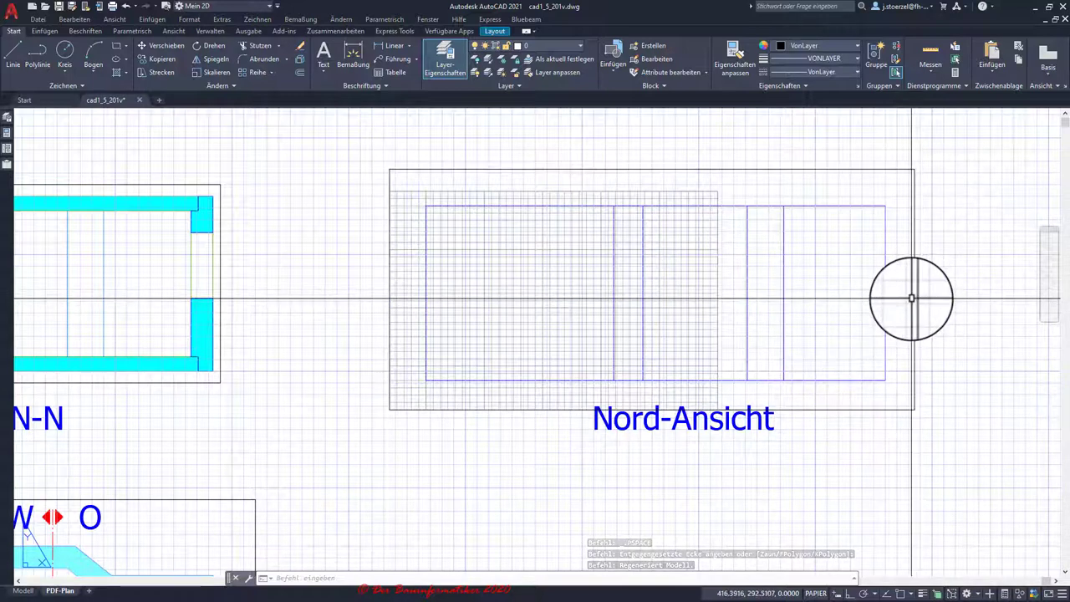
- Turn off the sheet's background grid and zoom out so all views are visible
key("F7")
scroll(924, 263, "down", 2)
scroll(932, 280, "down", 2)
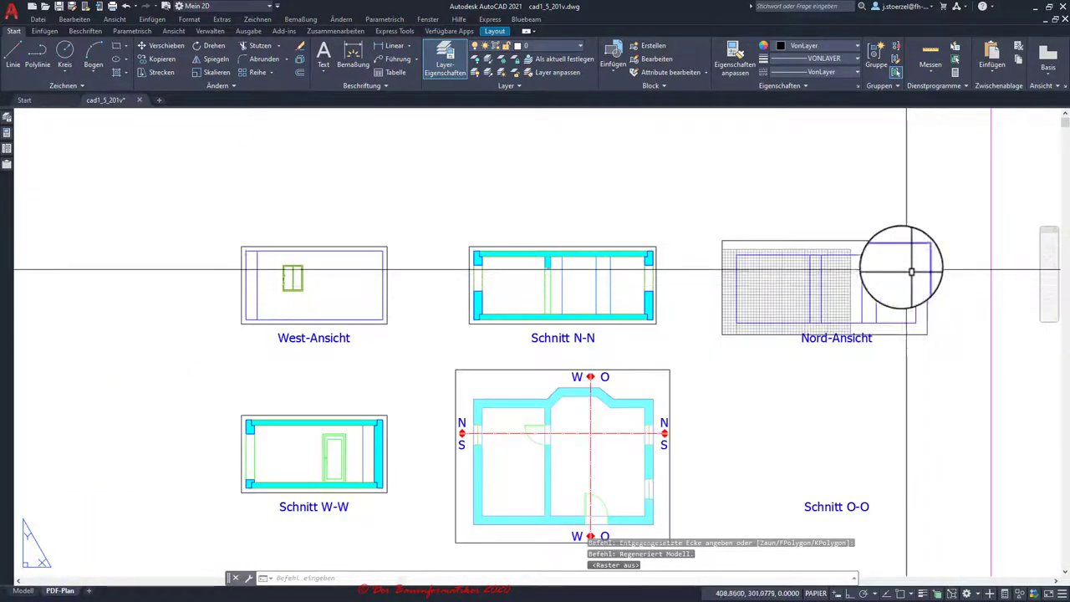
middle_click_drag(800, 203, 676, 209)
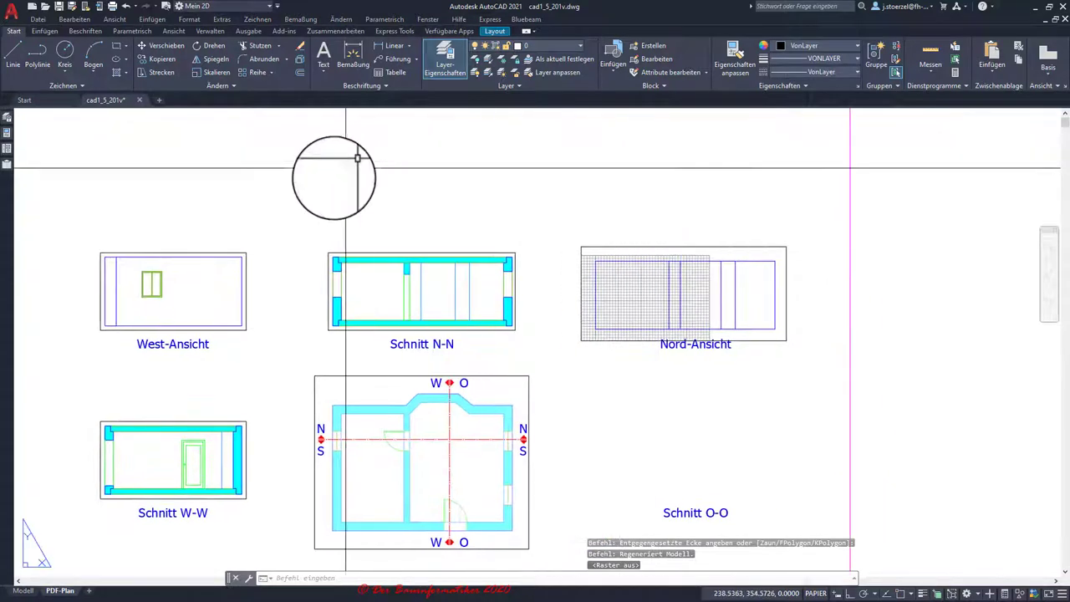
- Check the saved layer states list, then select the Nord-Ansicht viewport
left_click(533, 86)
left_click(497, 100)
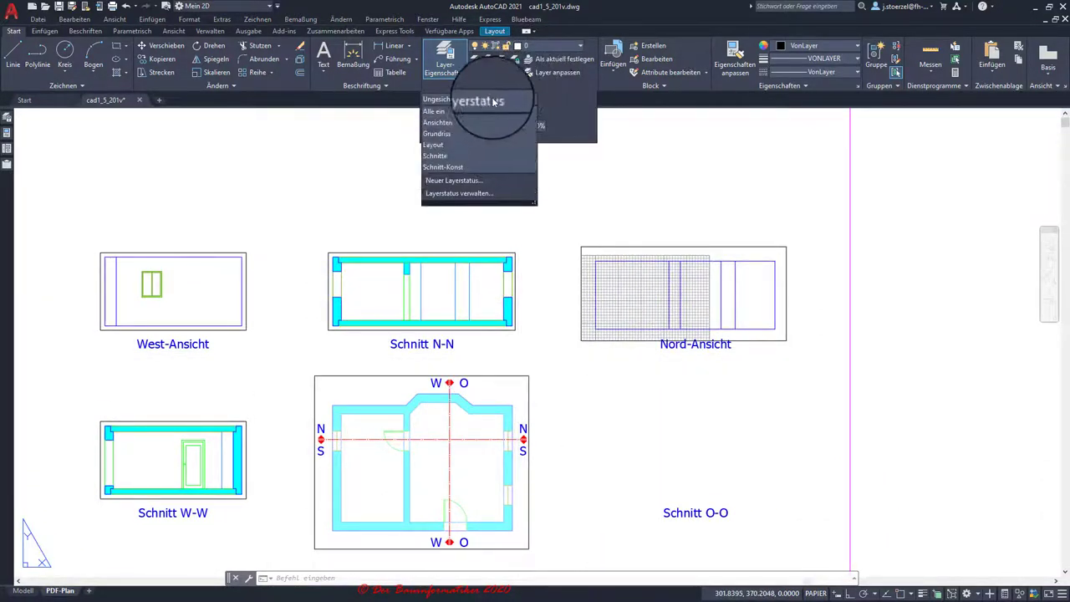
left_click(448, 126)
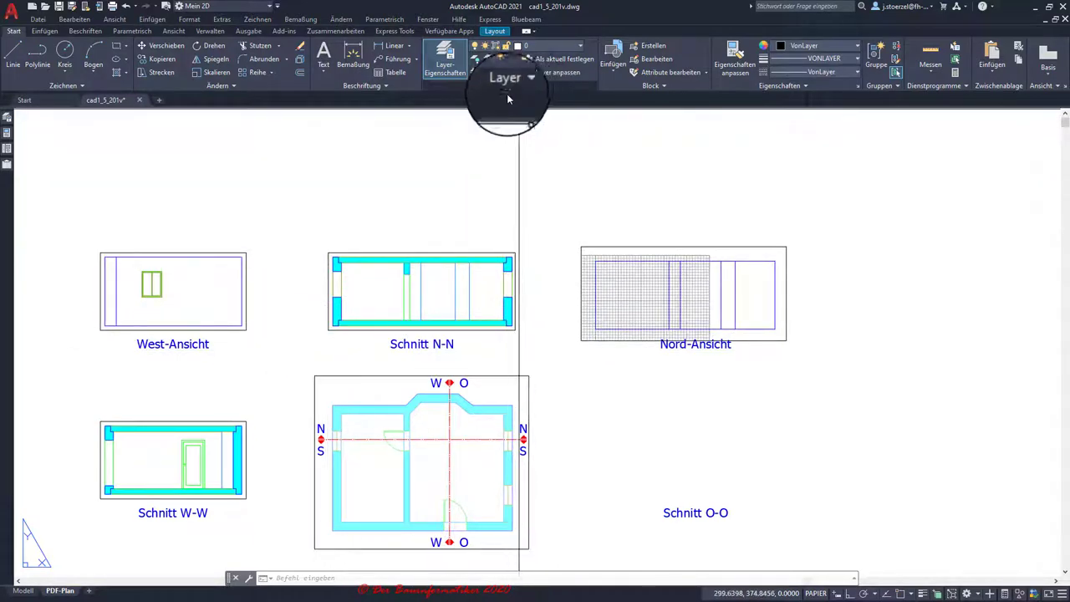
left_click(621, 247)
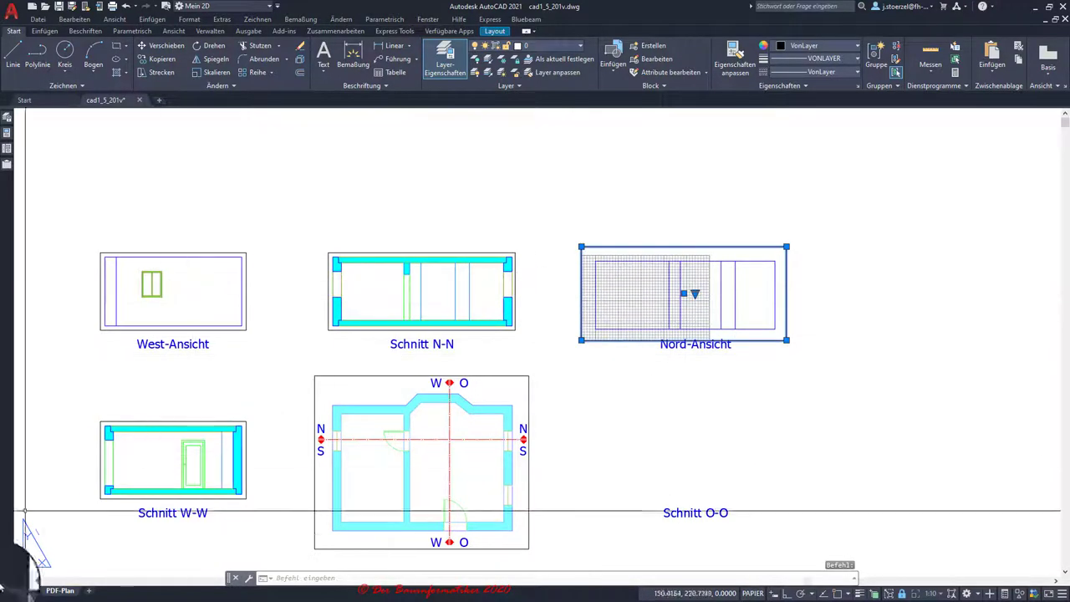
- In model space, apply a layer state hiding the hatched walls and check PDF-Plan
left_click(24, 592)
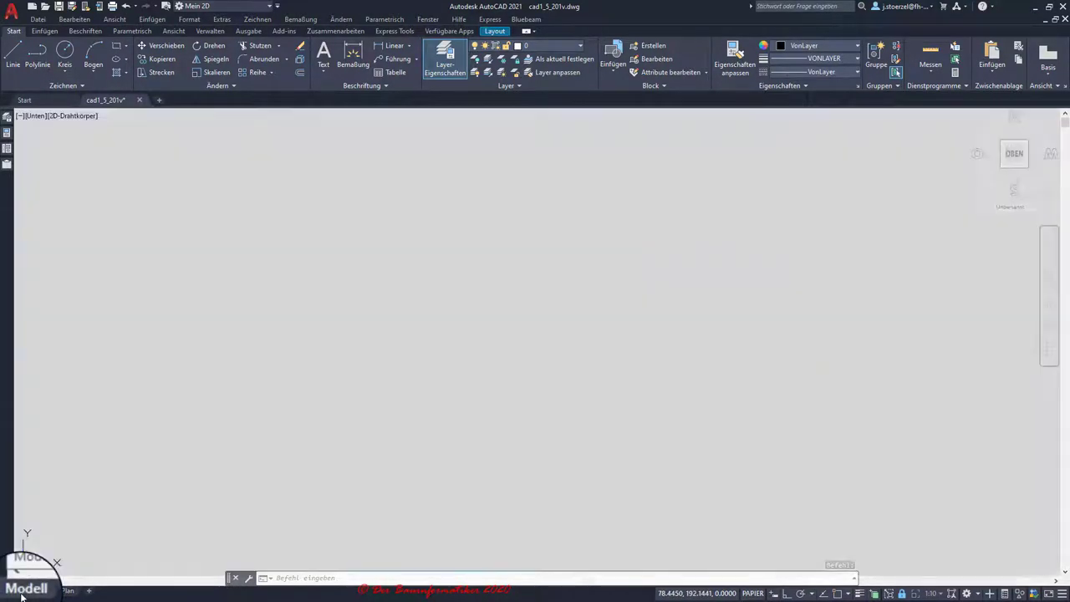
left_click(506, 85)
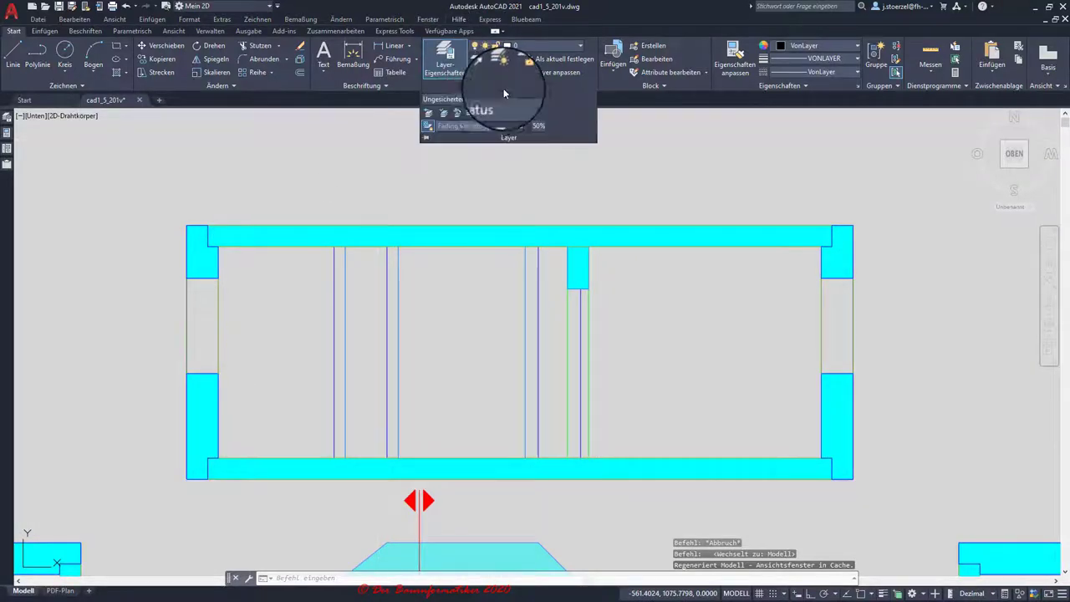
left_click(474, 102)
left_click(449, 126)
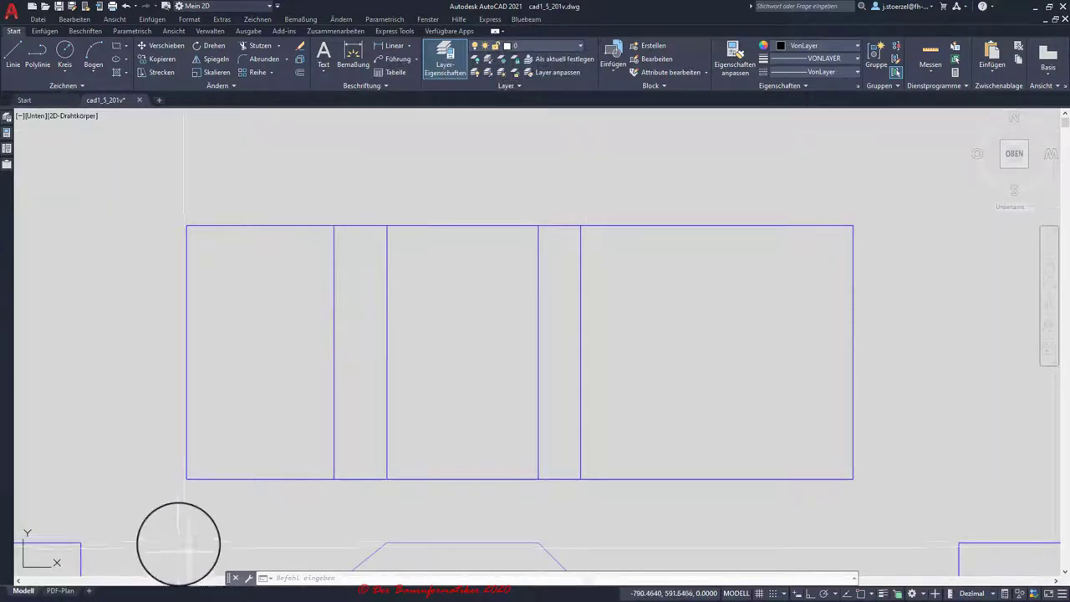
left_click(60, 591)
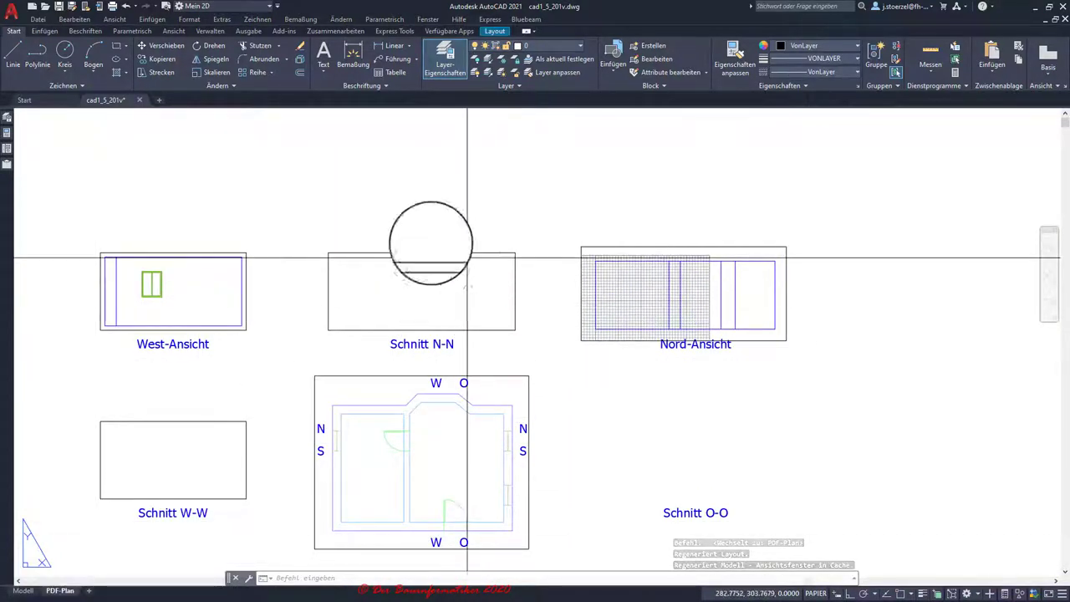
- Apply the 'Alle ein' layer state to show all layers and return to PDF-Plan
left_click(23, 591)
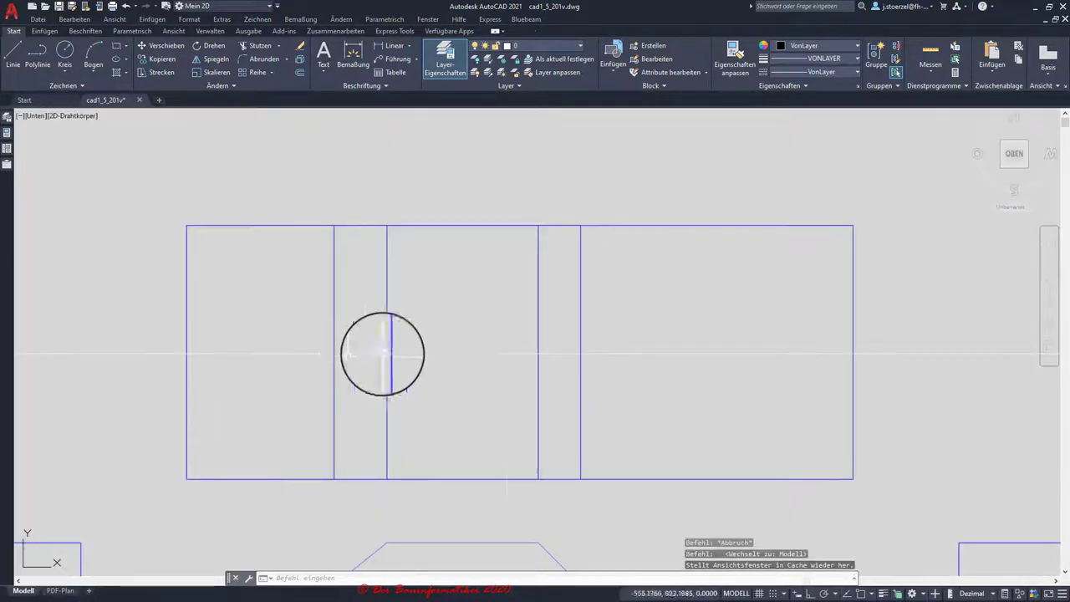
left_click(521, 85)
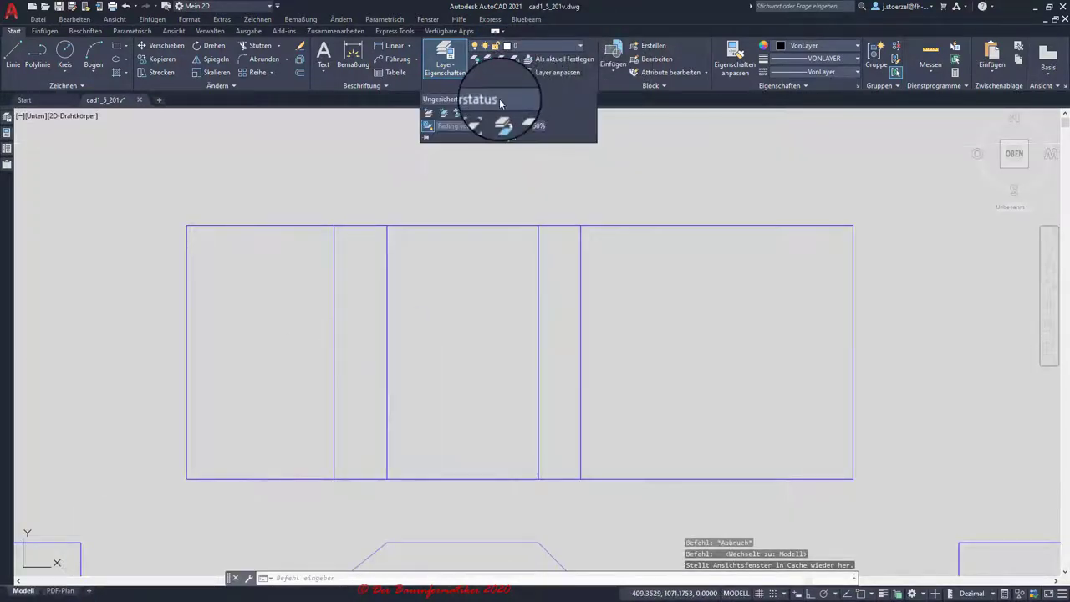
left_click(500, 101)
left_click(453, 114)
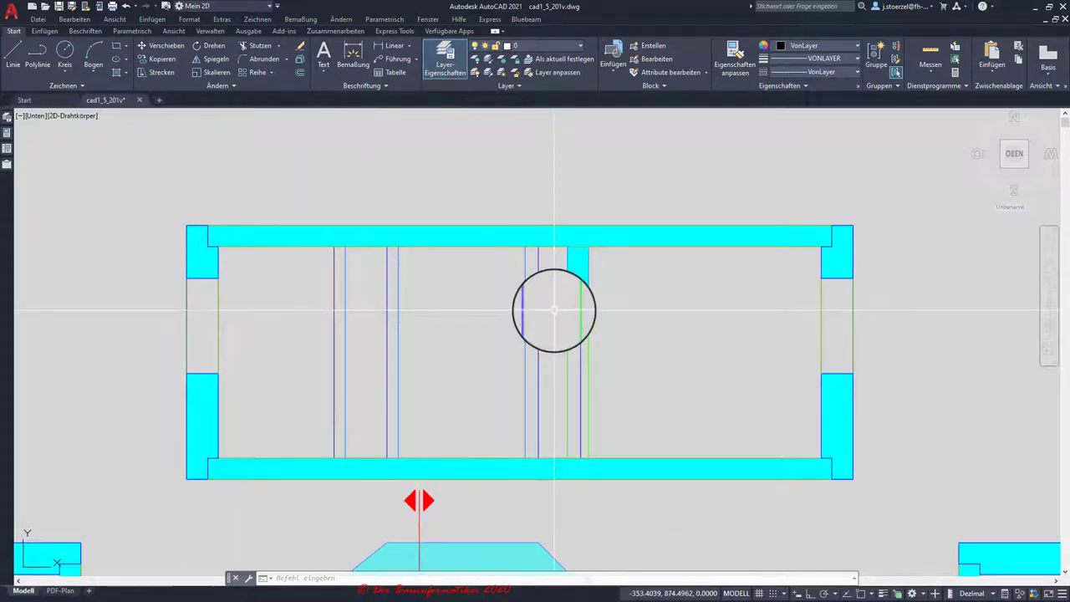
left_click(60, 591)
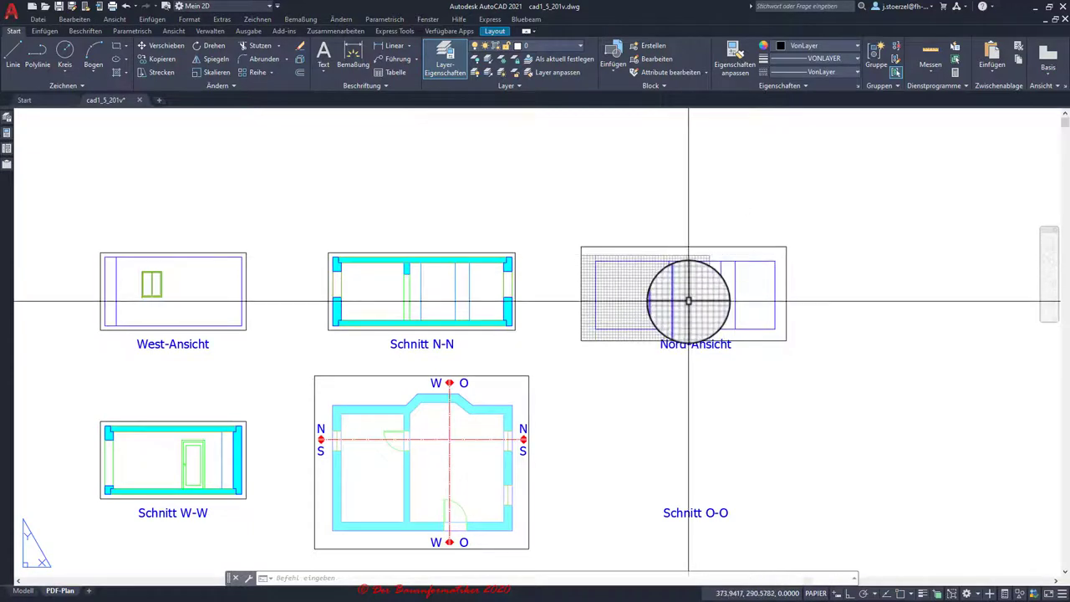
- Enter and exit the Nord-Ansicht viewport, then select its frame on the sheet
double_click(648, 264)
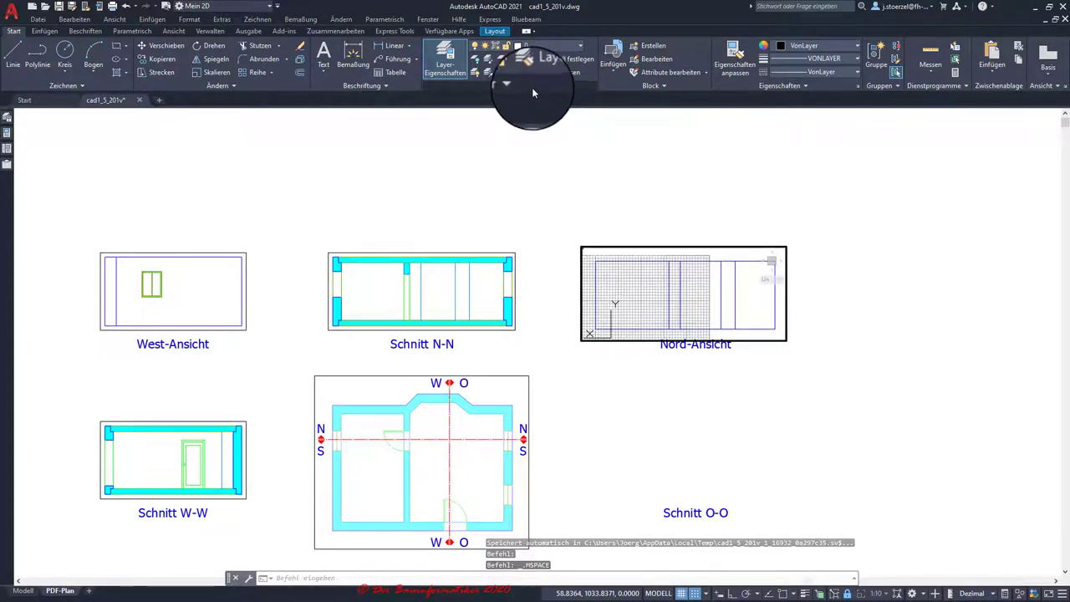
double_click(807, 289)
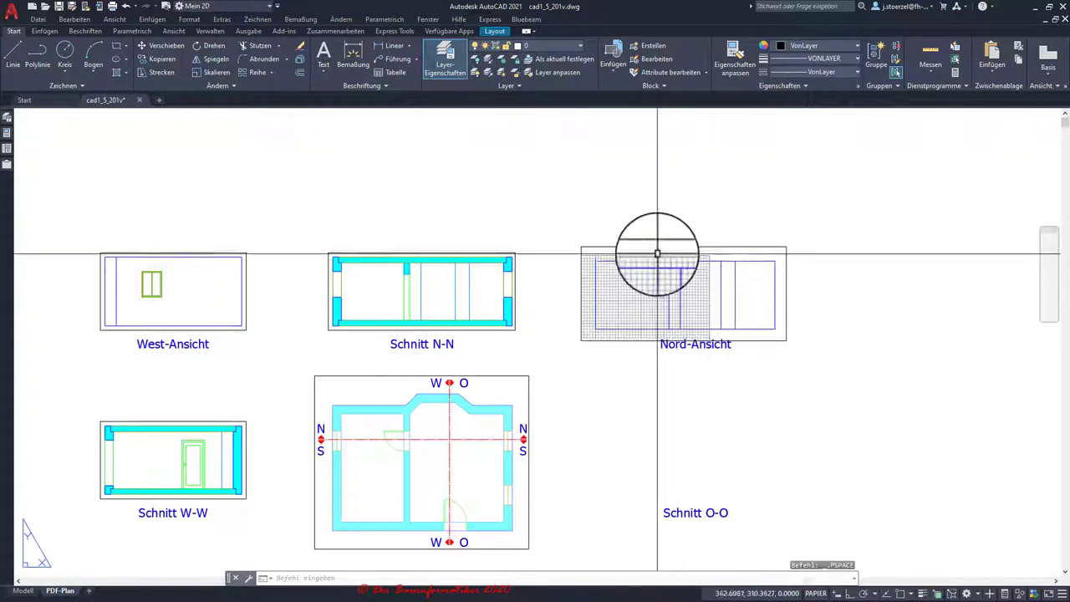
left_click(629, 248)
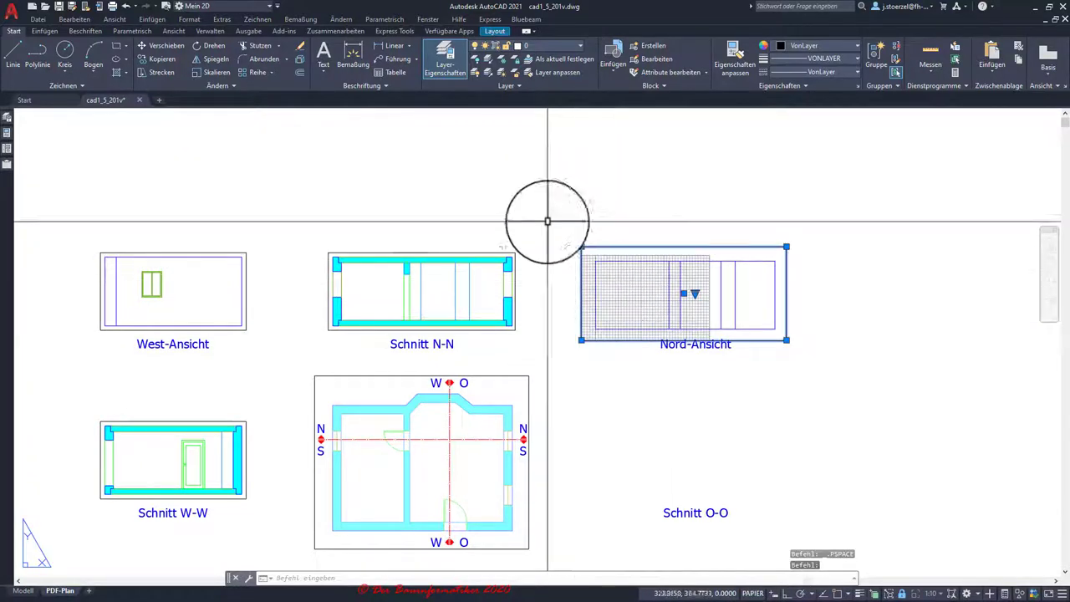
- Start moving the Nord-Ansicht viewport, using its corner as the base point
left_click(147, 48)
scroll(598, 354, "up", 4)
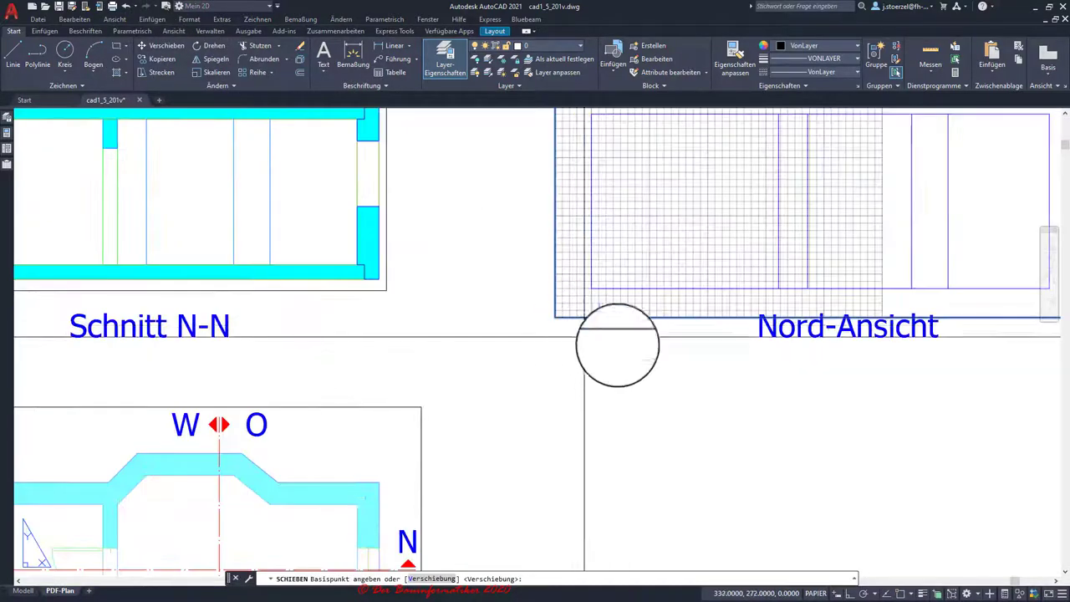
left_click(591, 288)
scroll(573, 394, "down", 6)
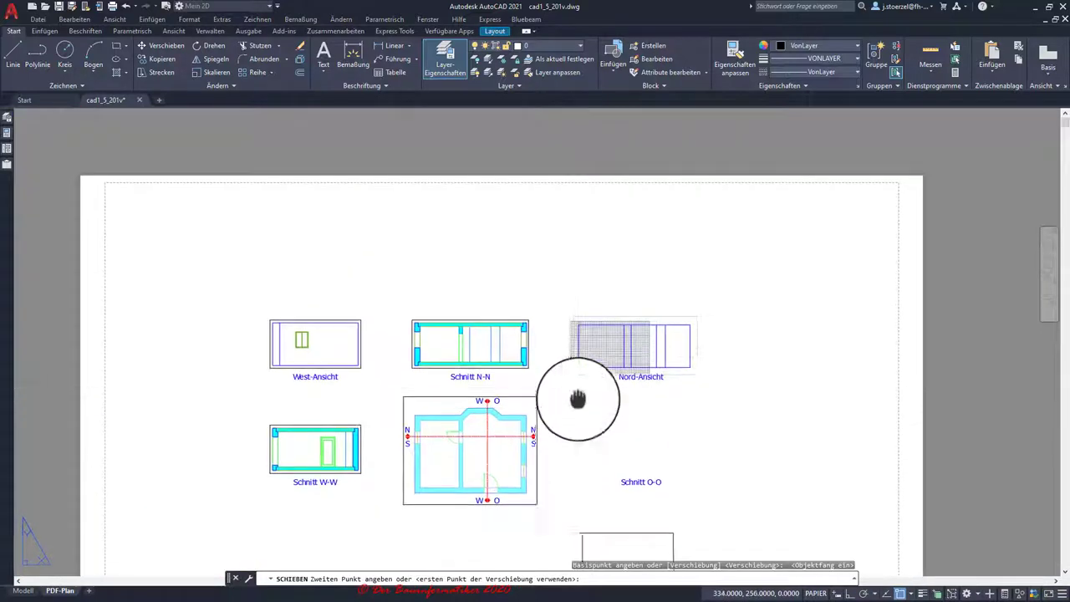
scroll(573, 389, "up", 2)
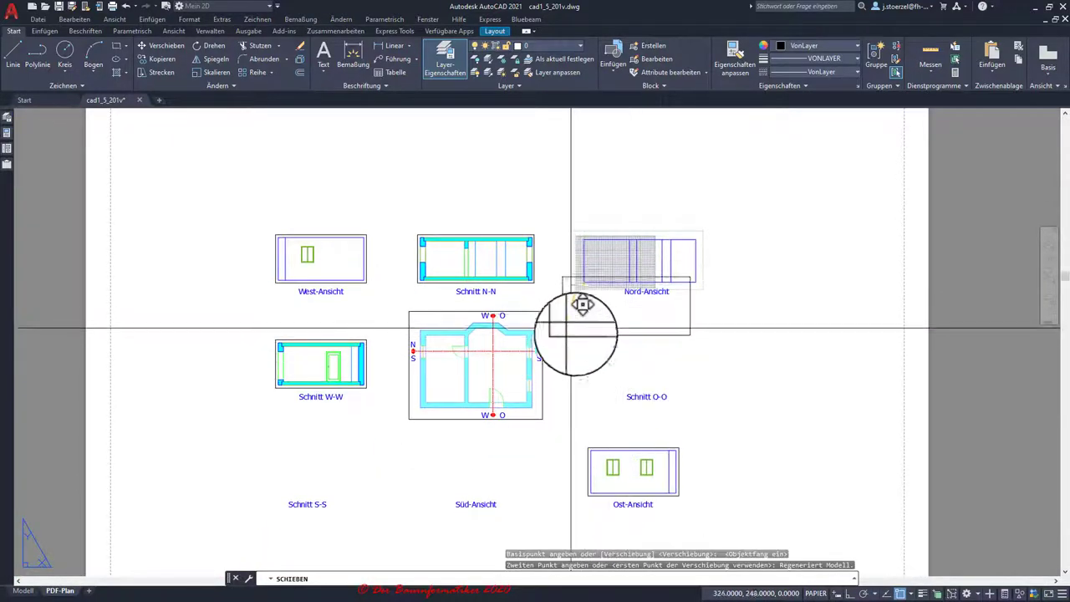
scroll(580, 337, "up", 2)
scroll(580, 337, "down", 1)
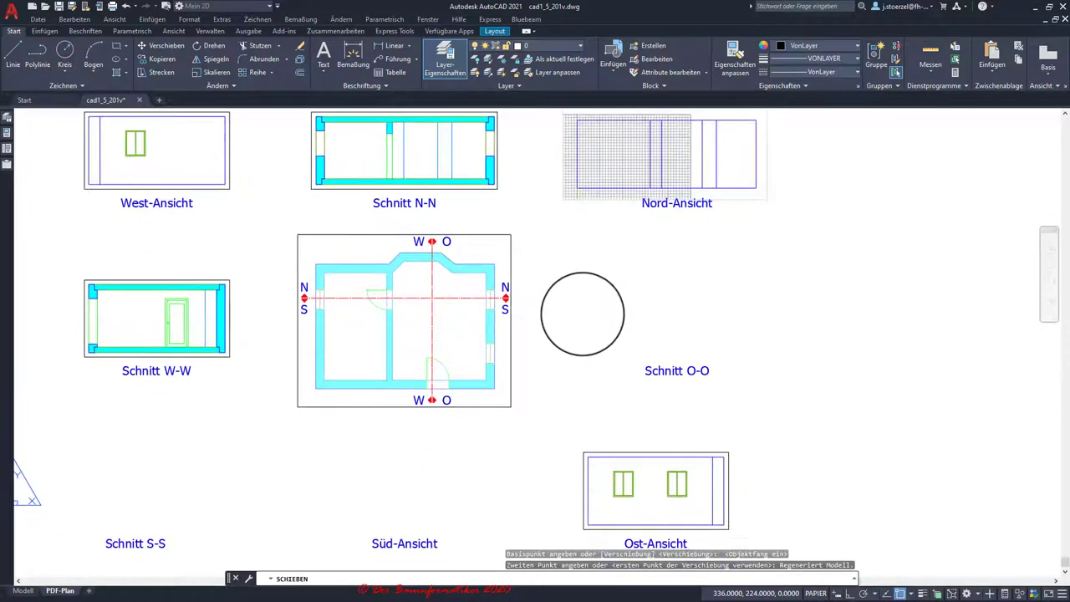
scroll(561, 322, "up", 1)
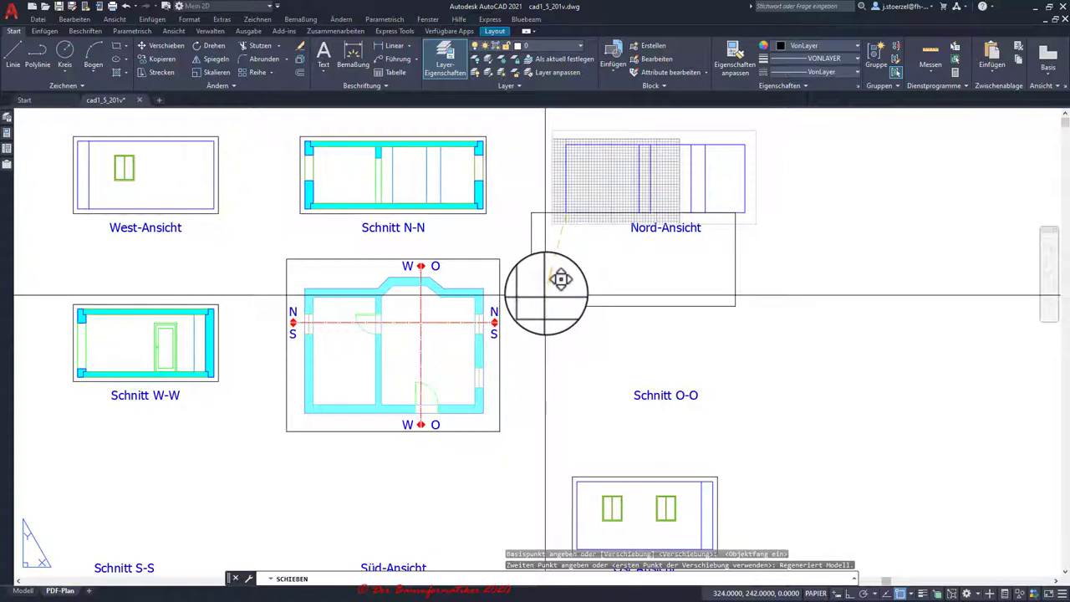
key("F8")
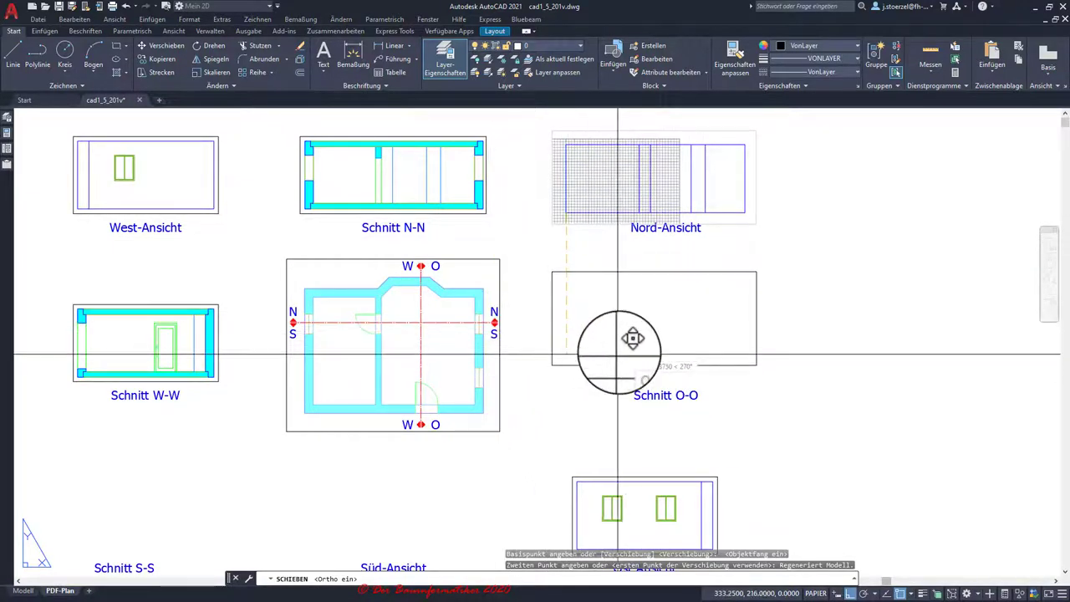
scroll(634, 336, "up", 6)
key("F8")
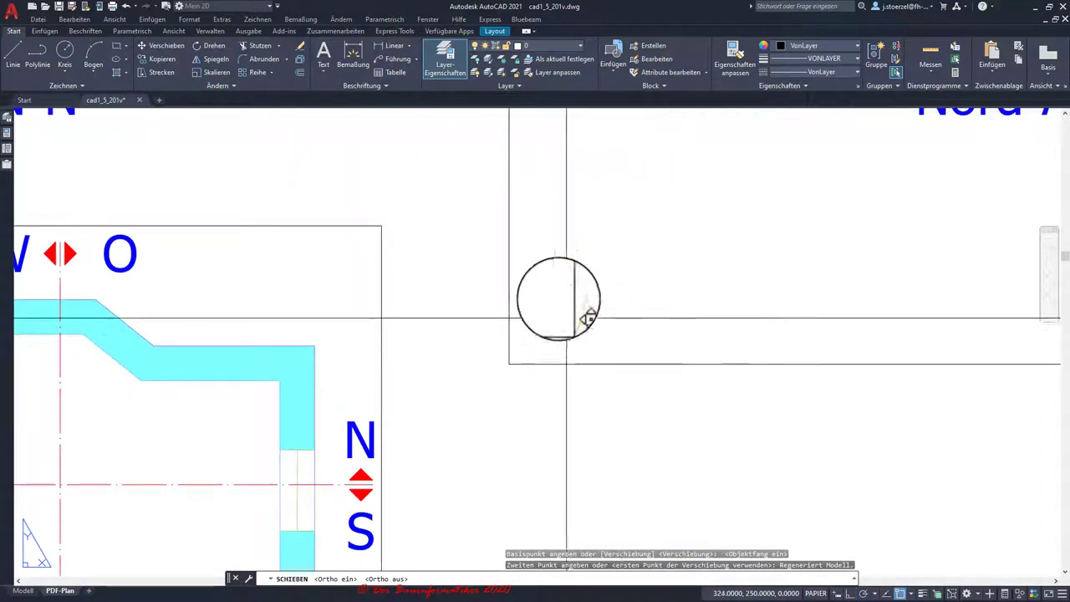
scroll(641, 321, "down", 4)
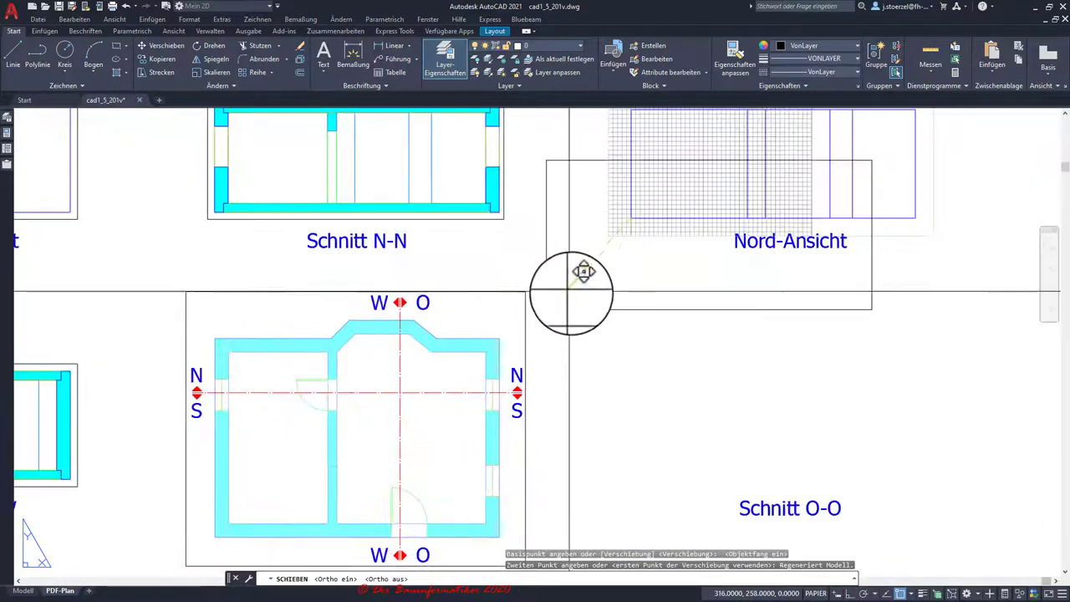
scroll(586, 268, "down", 4)
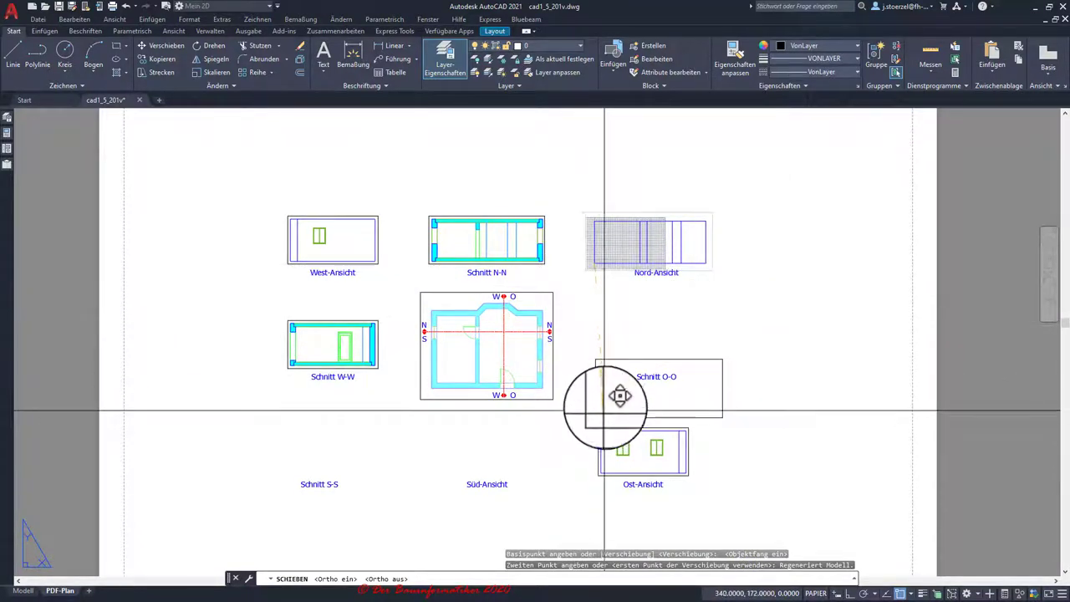
- Drop the viewport level with Schnitt N-N using an X point filter
right_click(584, 318, "shift")
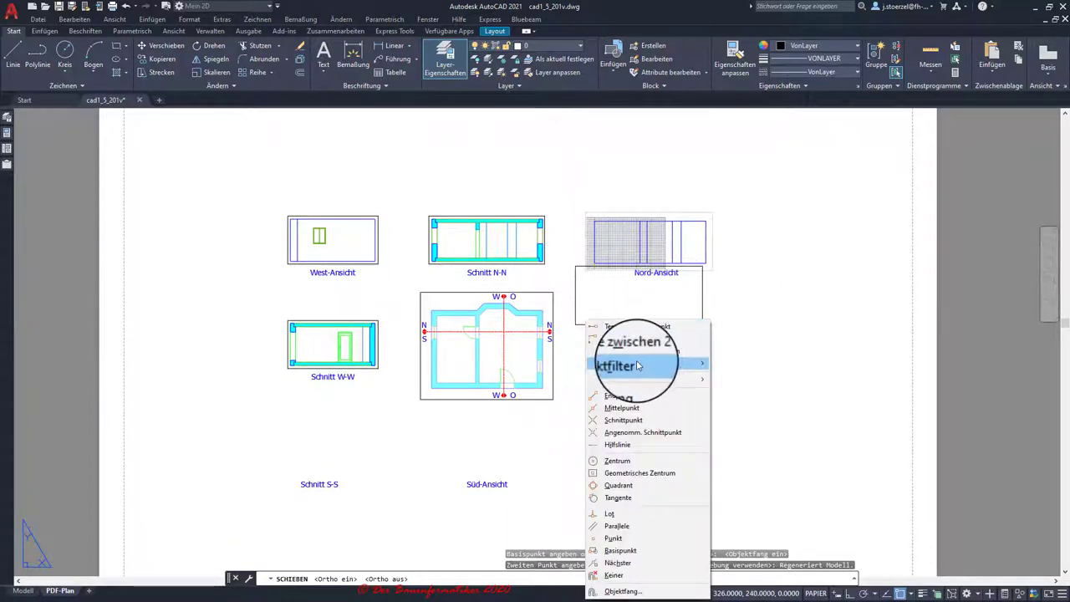
left_click(729, 363)
scroll(614, 407, "up", 3)
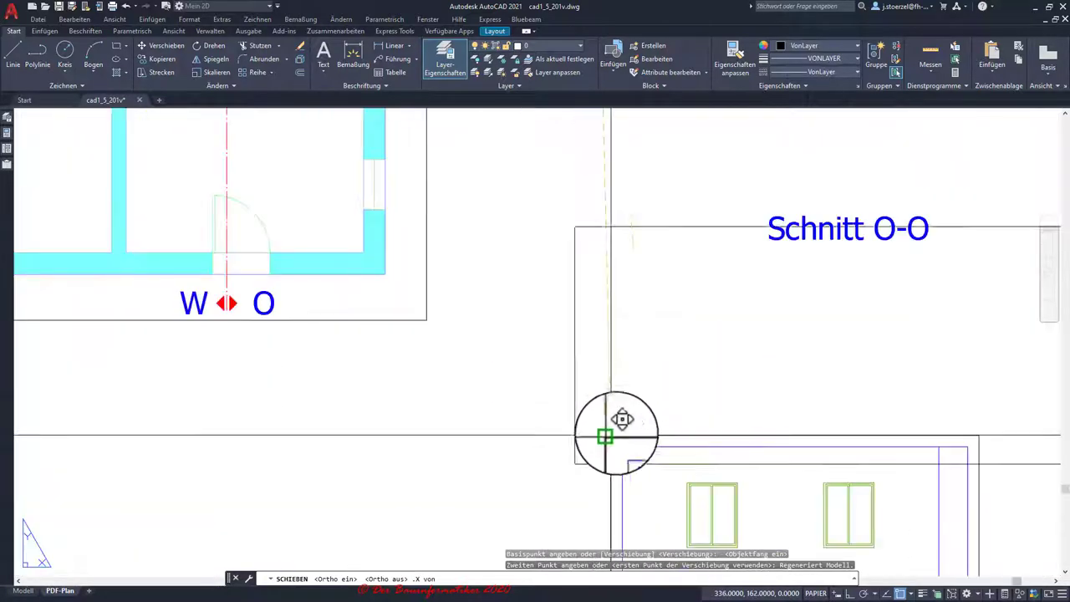
scroll(633, 446, "up", 2)
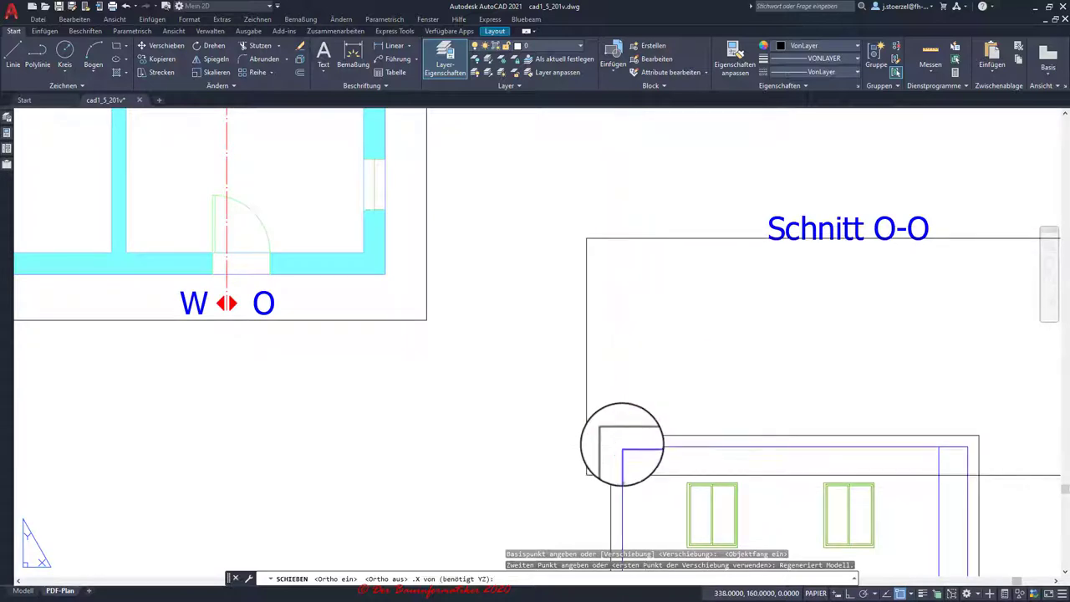
scroll(610, 340, "down", 2)
scroll(610, 341, "down", 2)
scroll(567, 222, "up", 3)
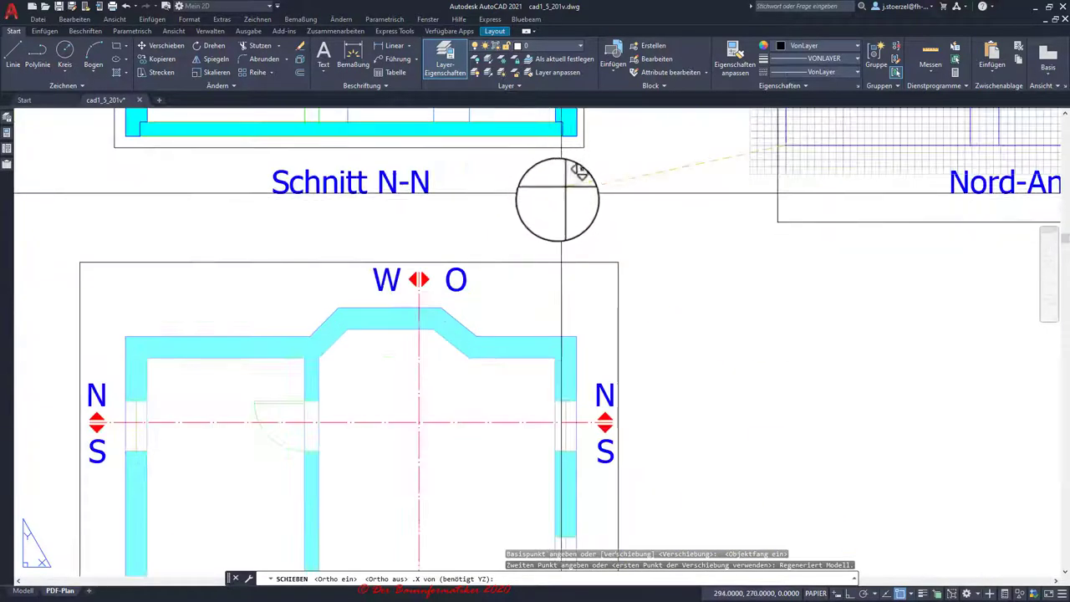
left_click(577, 129)
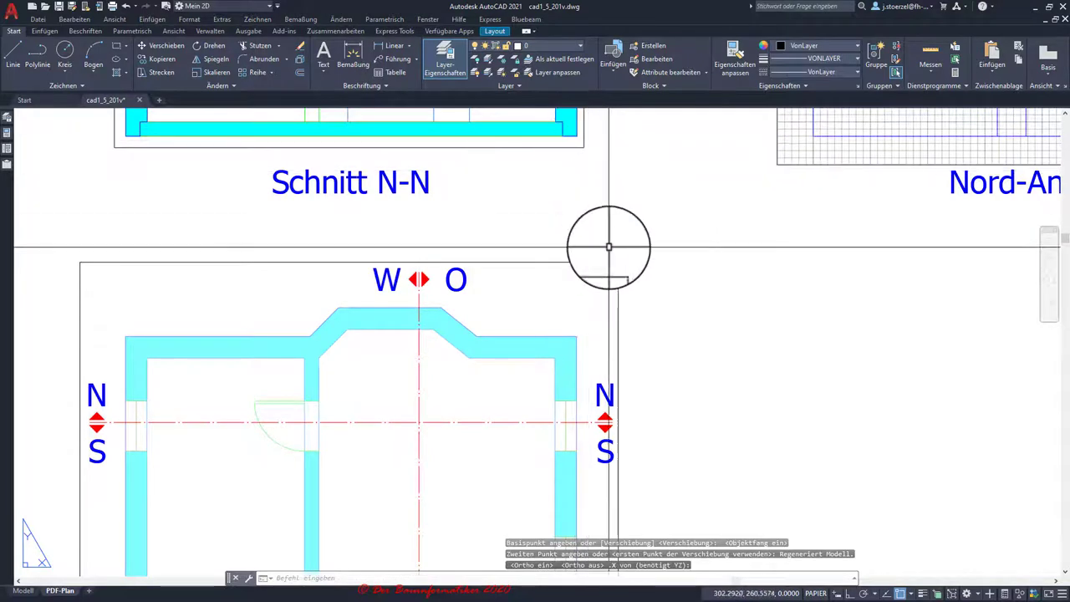
scroll(679, 210, "down", 3)
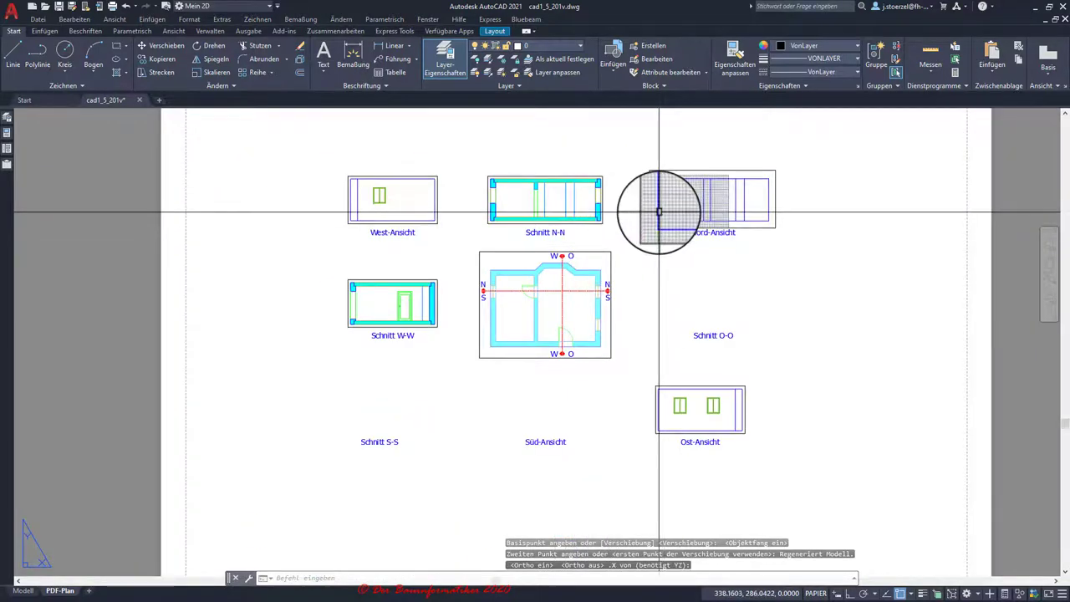
scroll(624, 219, "up", 1)
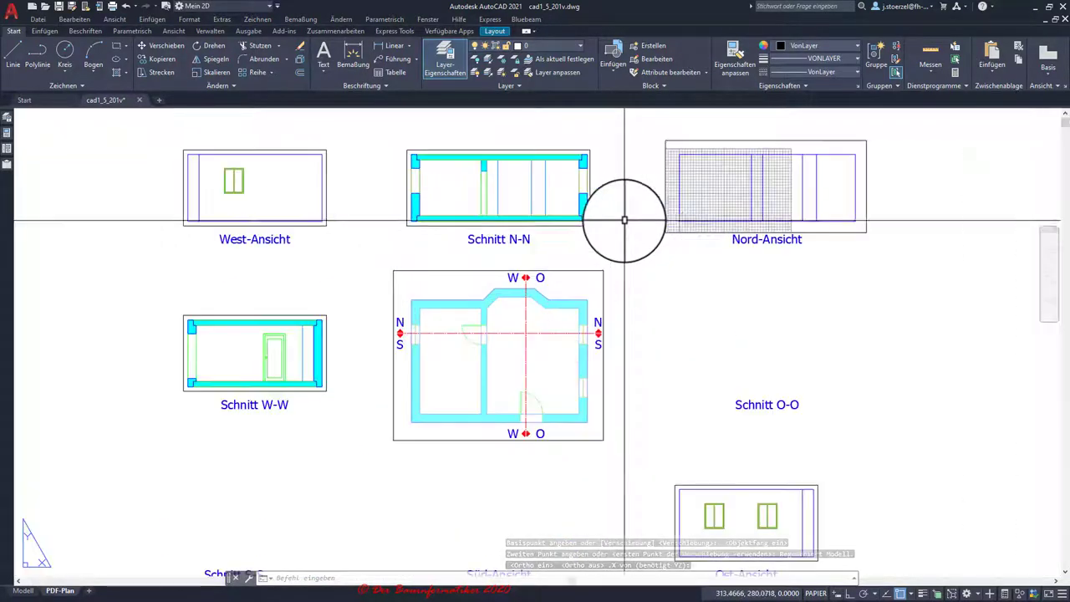
scroll(693, 234, "up", 2)
scroll(680, 334, "up", 1)
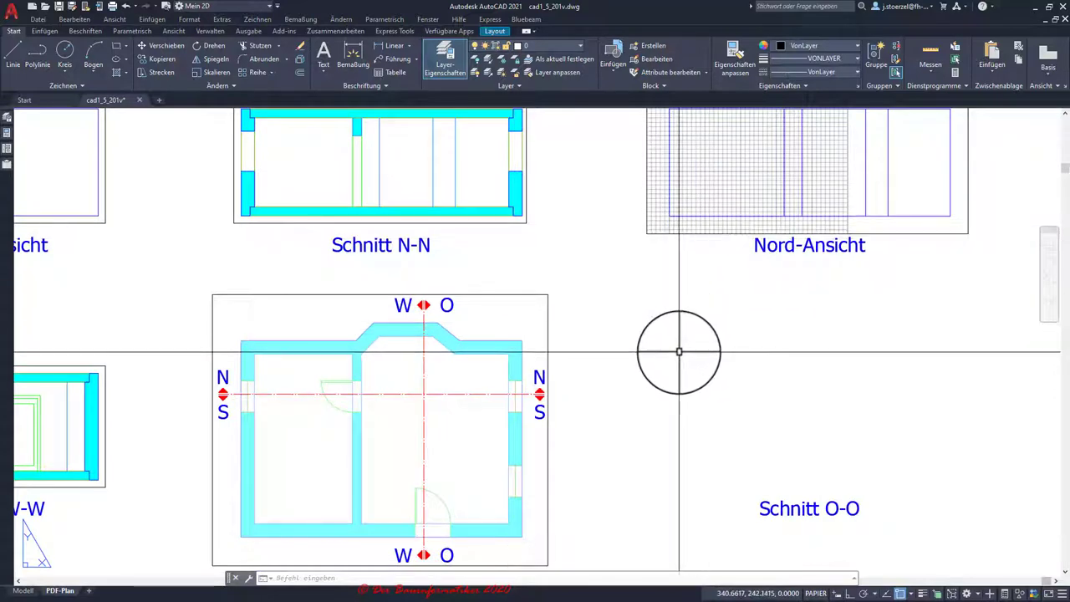
- Turn off the grid inside the Nord-Ansicht viewport with F7 and return to the sheet
double_click(678, 355)
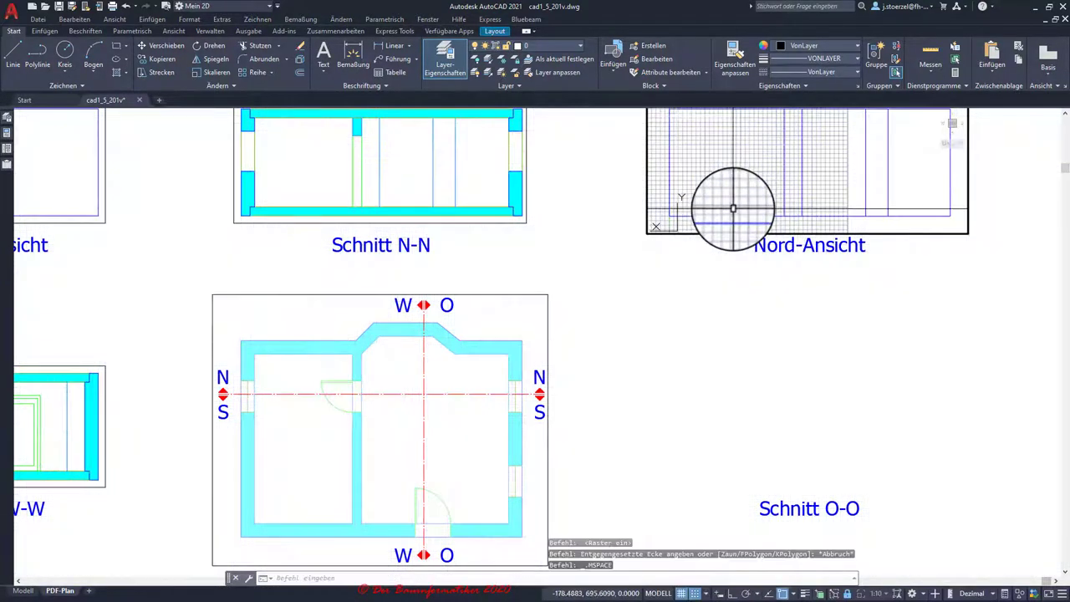
key("F7")
double_click(691, 293)
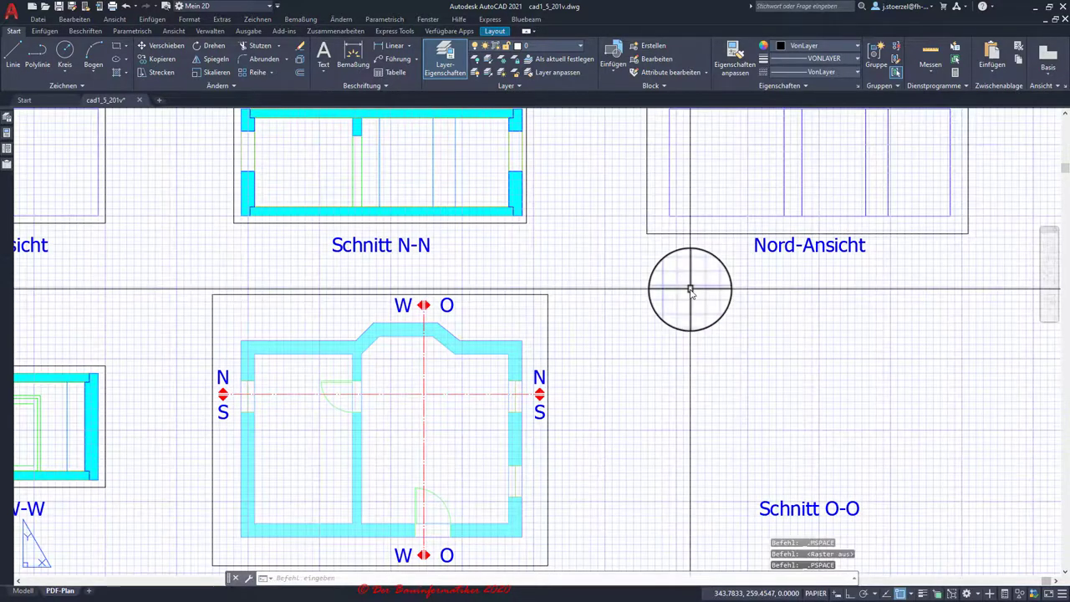
scroll(652, 201, "up", 2)
scroll(644, 251, "up", 2)
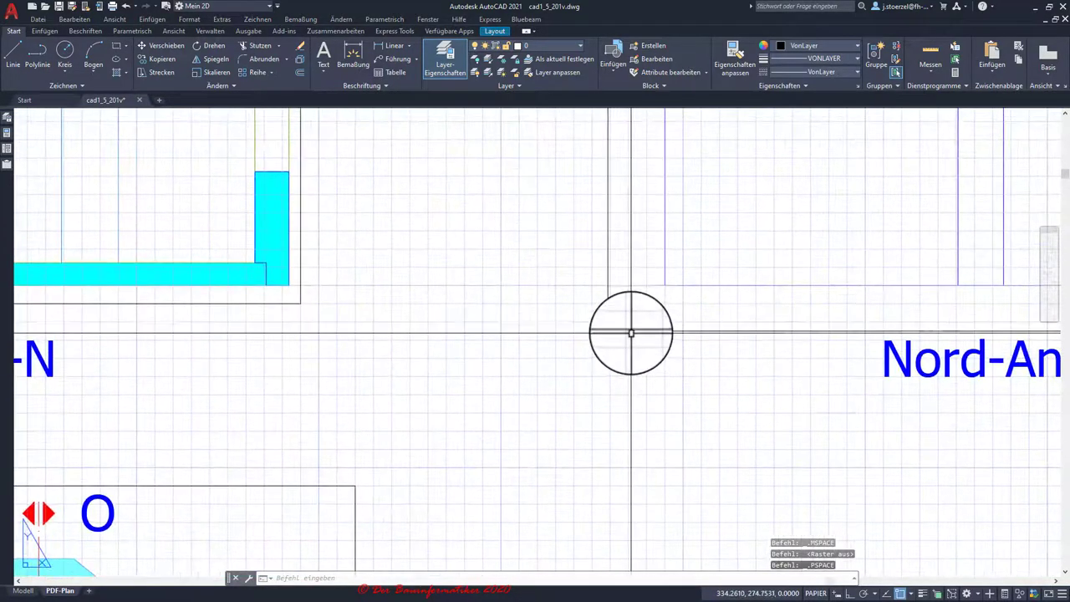
- Drag the Nord-Ansicht viewport's corner grips to the Schnitt N-N frame edges with endpoint snap
left_click(629, 329)
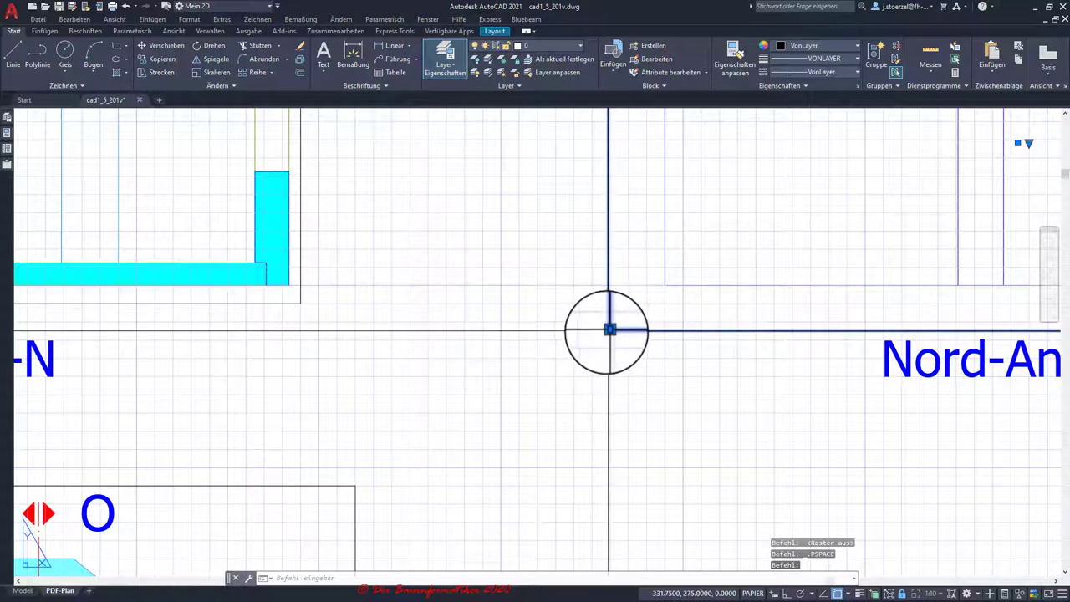
left_click(607, 330)
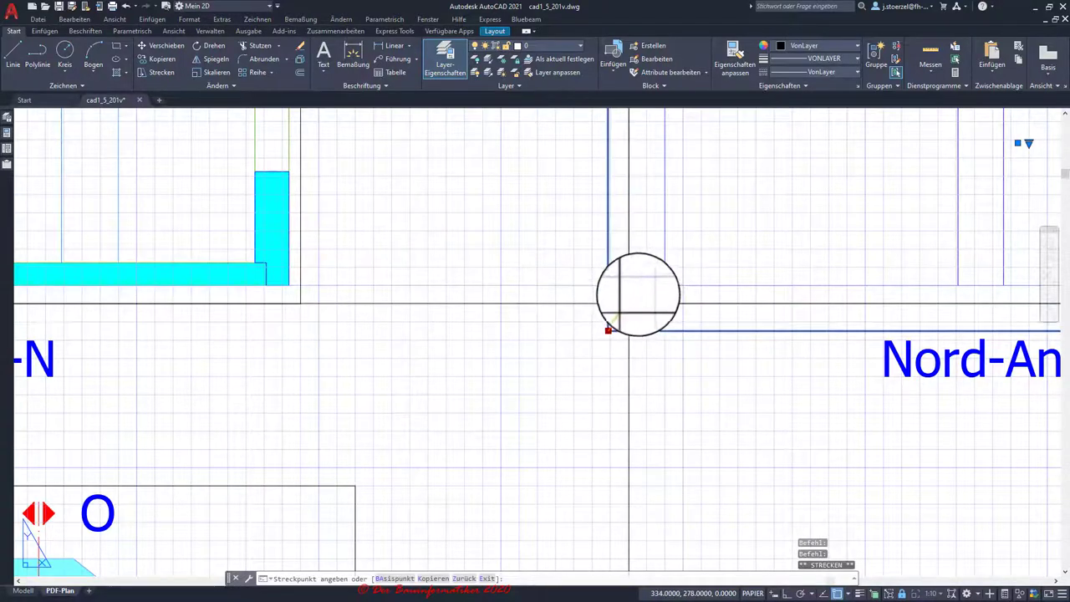
scroll(636, 305, "down", 3)
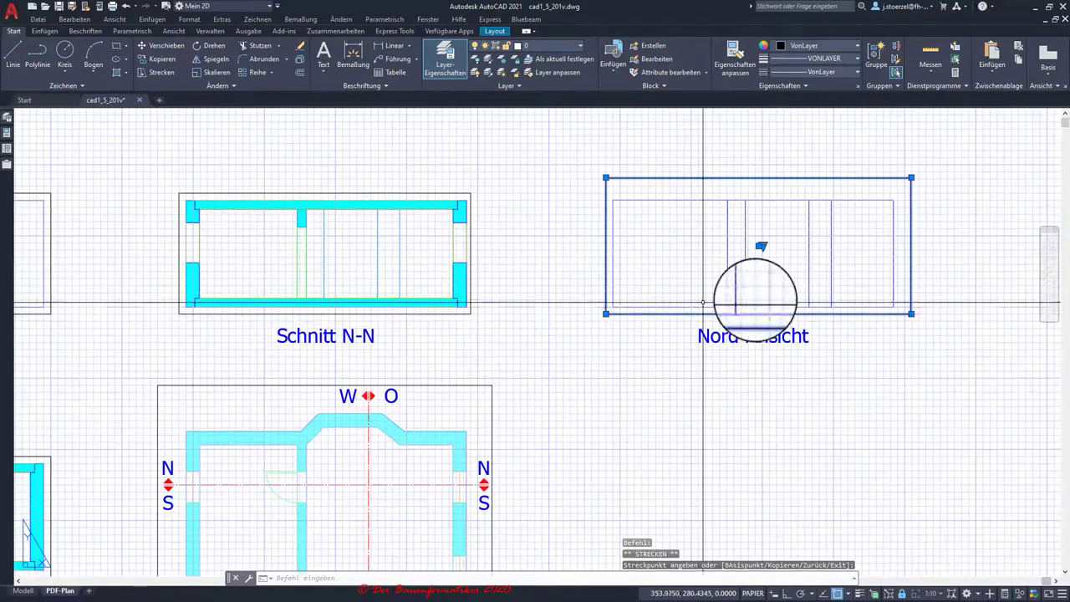
scroll(753, 293, "up", 4)
left_click(880, 306)
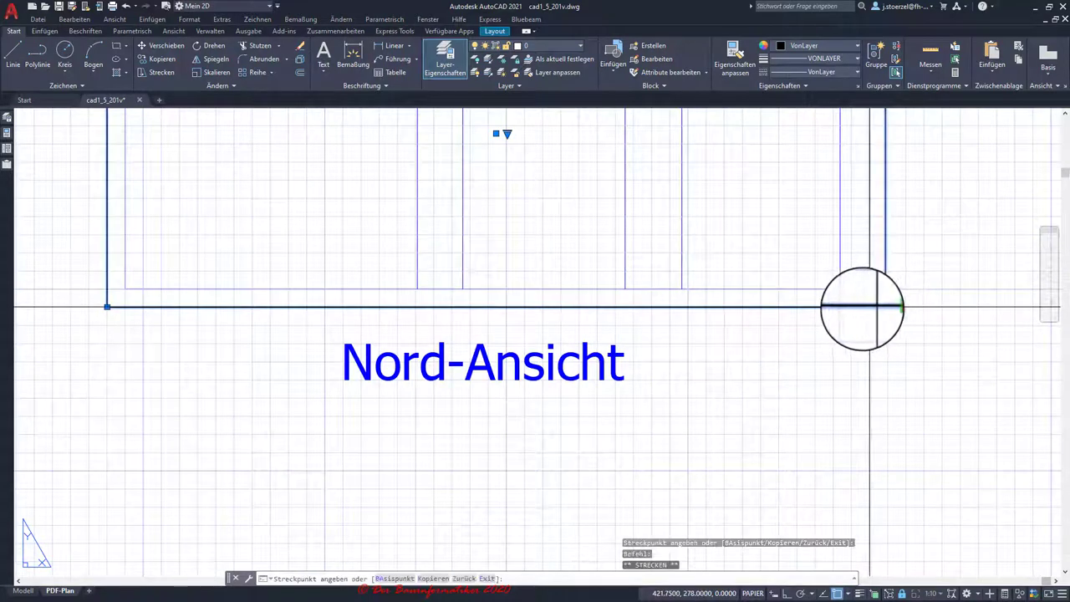
left_click(885, 306)
left_click(888, 307)
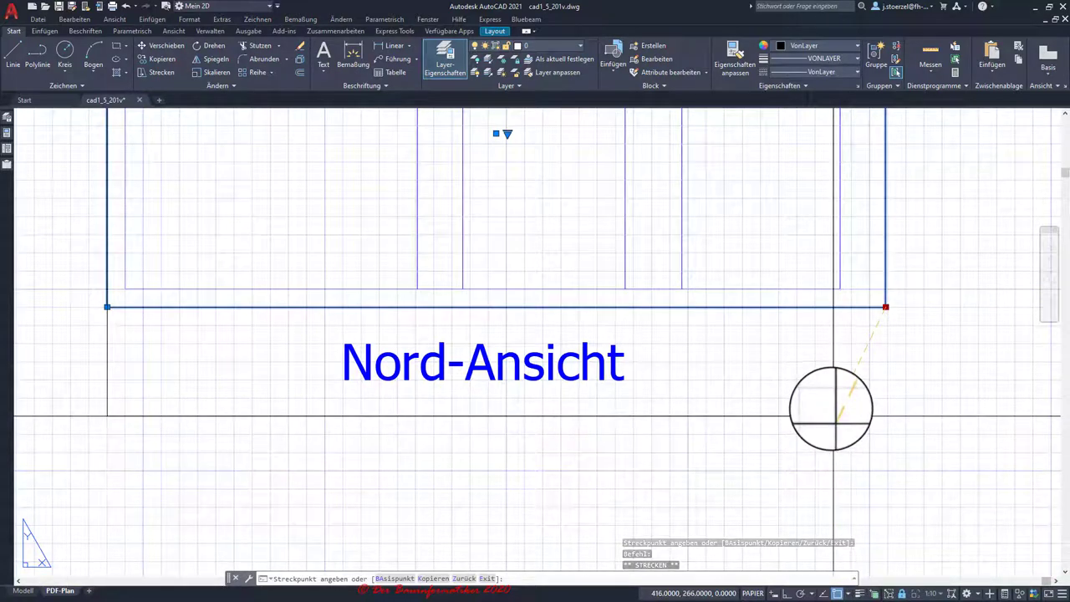
scroll(852, 376, "down", 8)
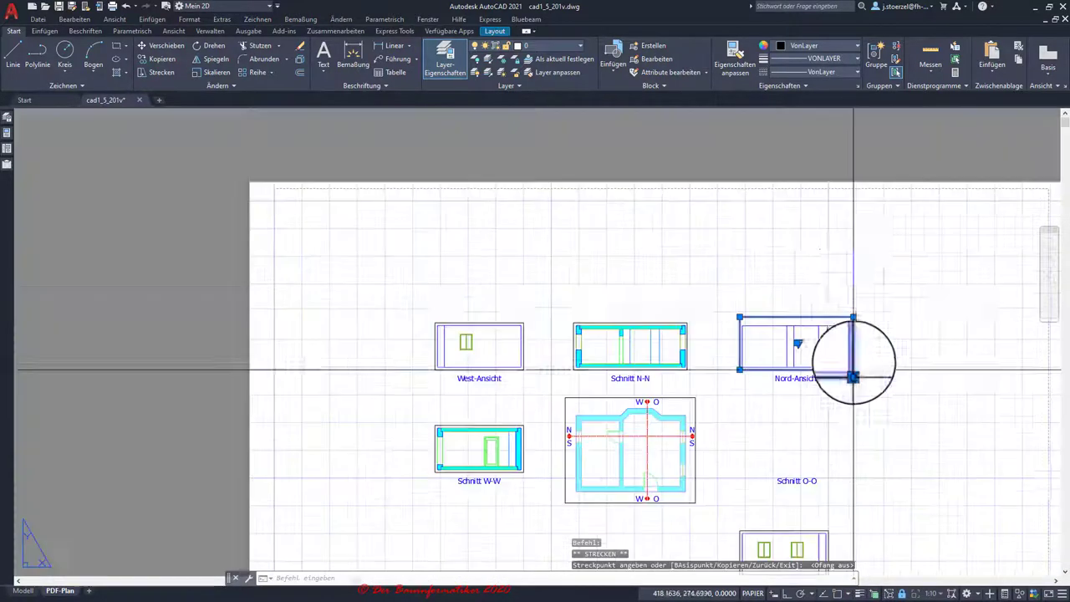
scroll(853, 369, "up", 6)
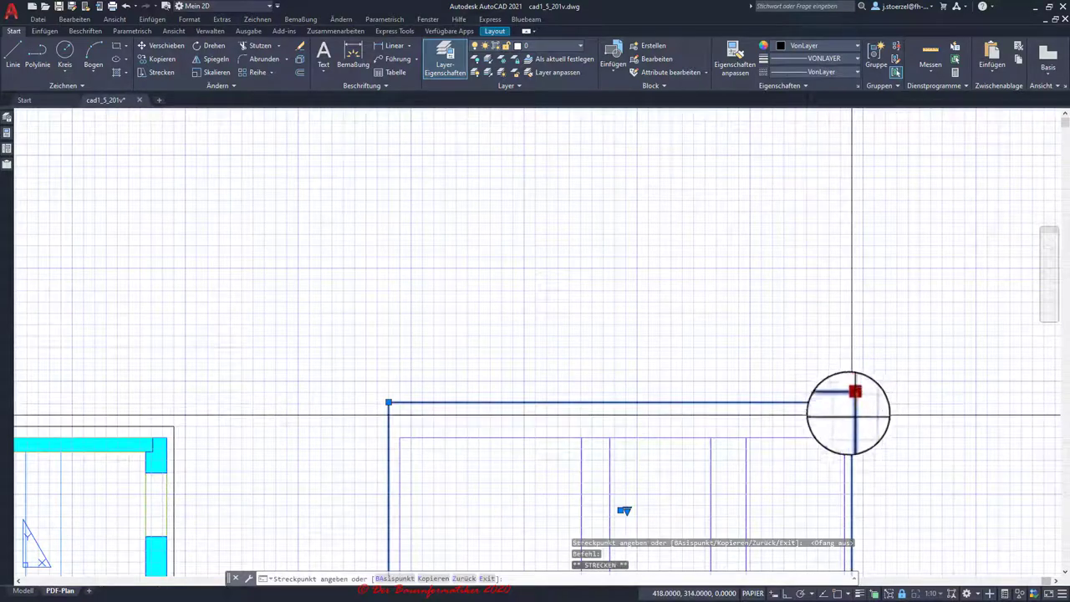
- Cancel the leftover corner resize and any active grip command
key("Escape")
scroll(853, 353, "down", 3)
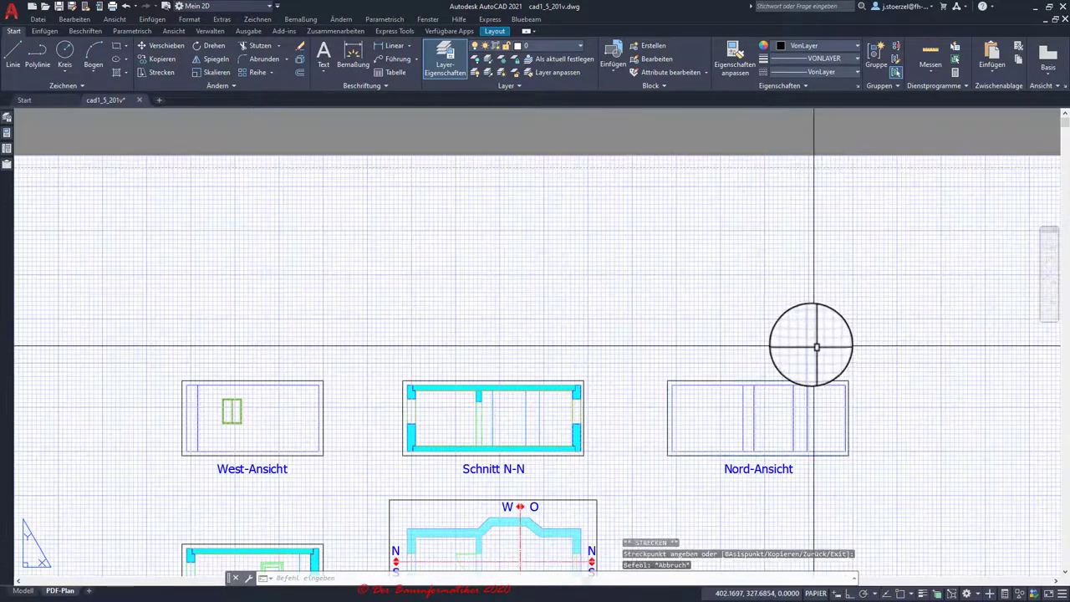
key("Escape")
scroll(688, 354, "down", 1)
scroll(724, 382, "down", 4)
scroll(716, 377, "up", 4)
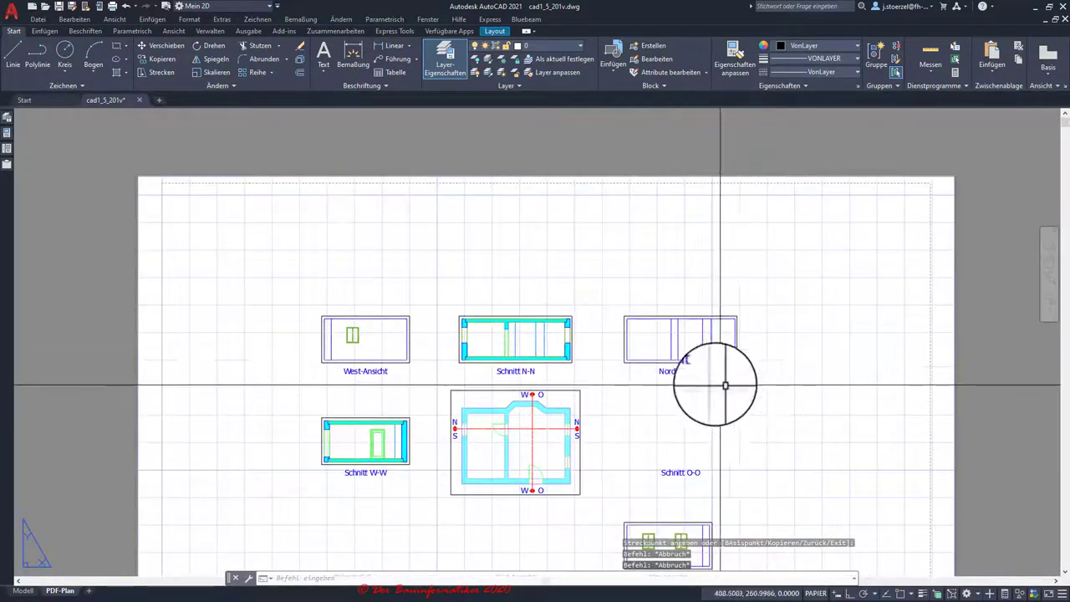
scroll(724, 386, "up", 2)
scroll(694, 363, "up", 2)
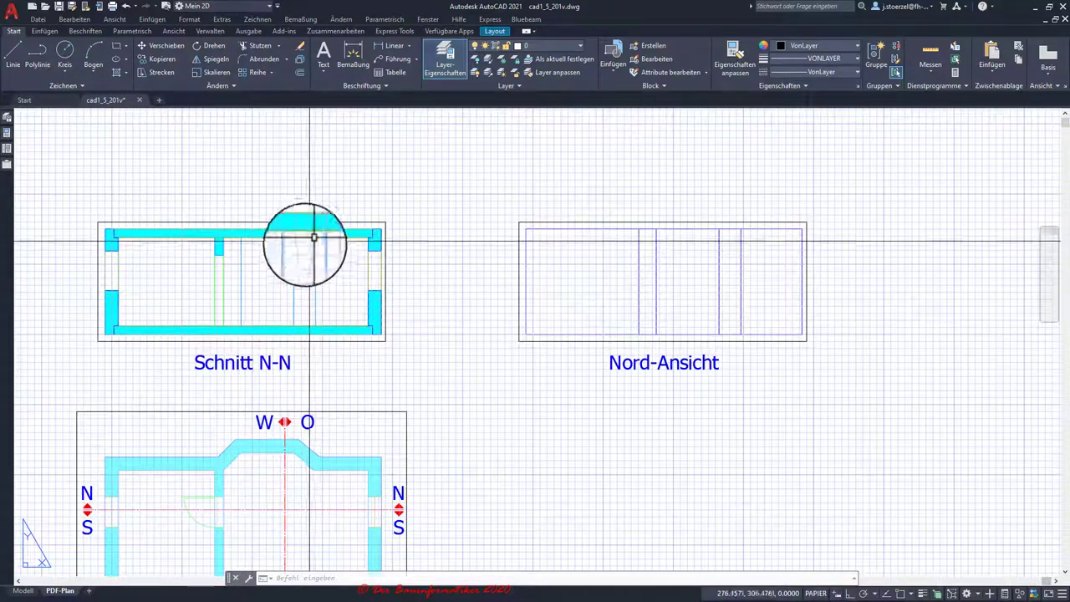
- Bring the Schnitt O-O area into view and make LA_AF the current layer
scroll(196, 359, "down", 5)
scroll(306, 406, "up", 3)
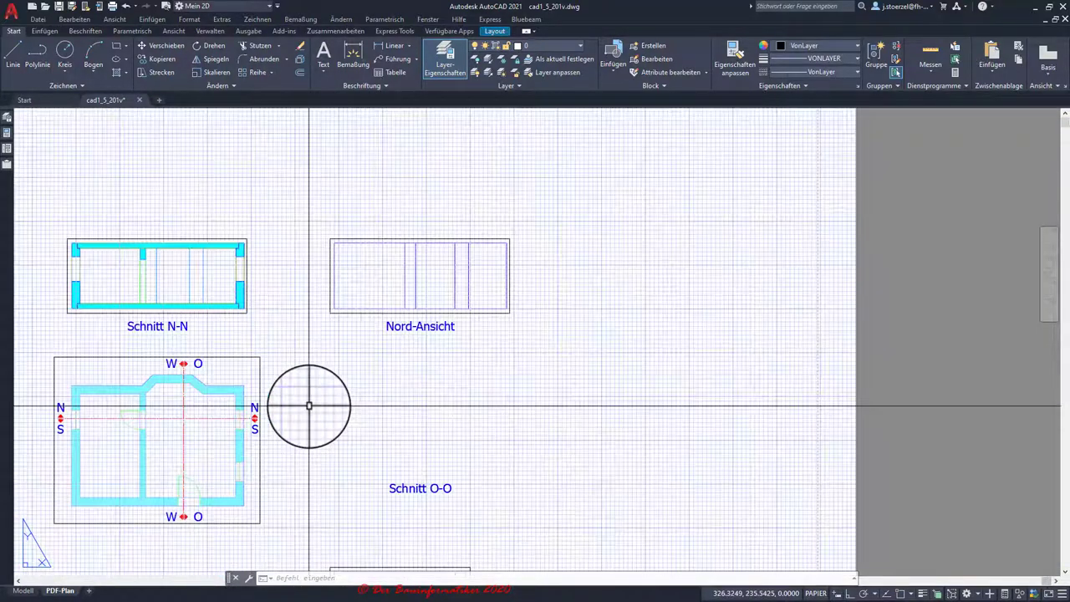
middle_click_drag(308, 406, 390, 354)
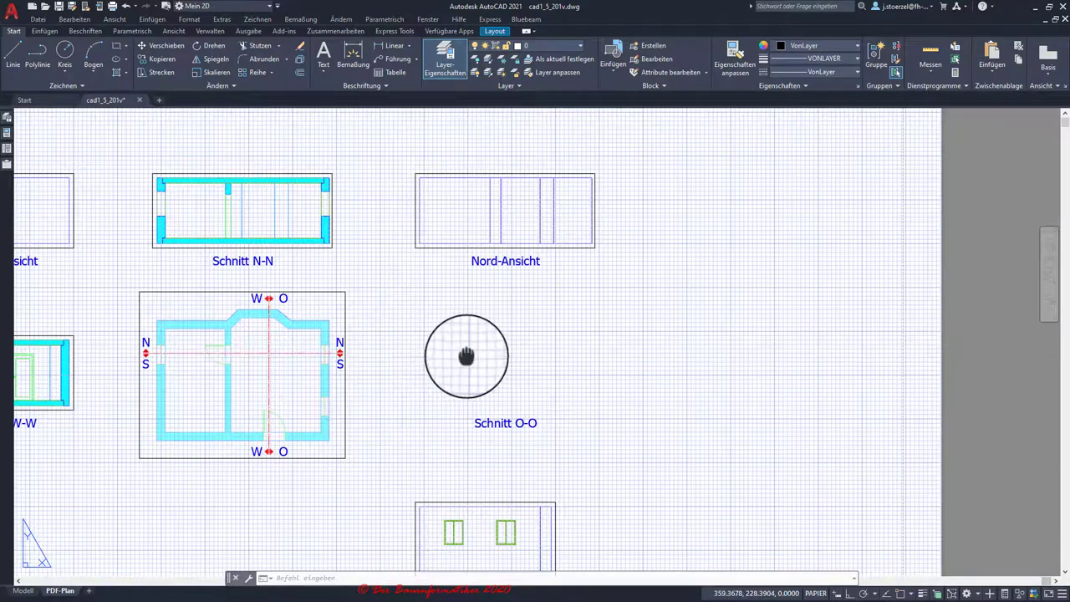
middle_click_drag(466, 356, 500, 359)
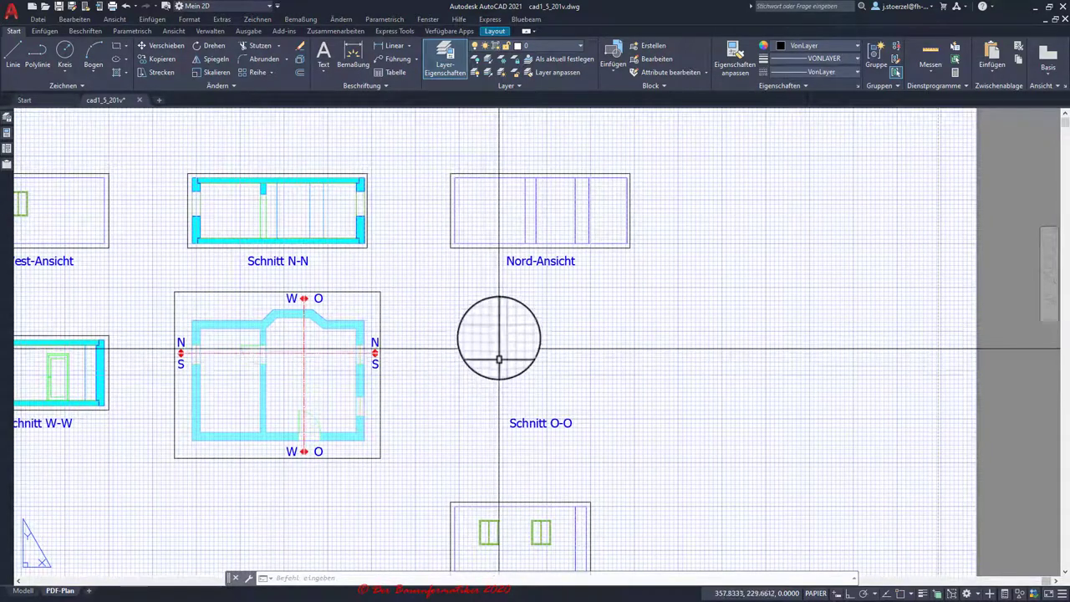
left_click(582, 45)
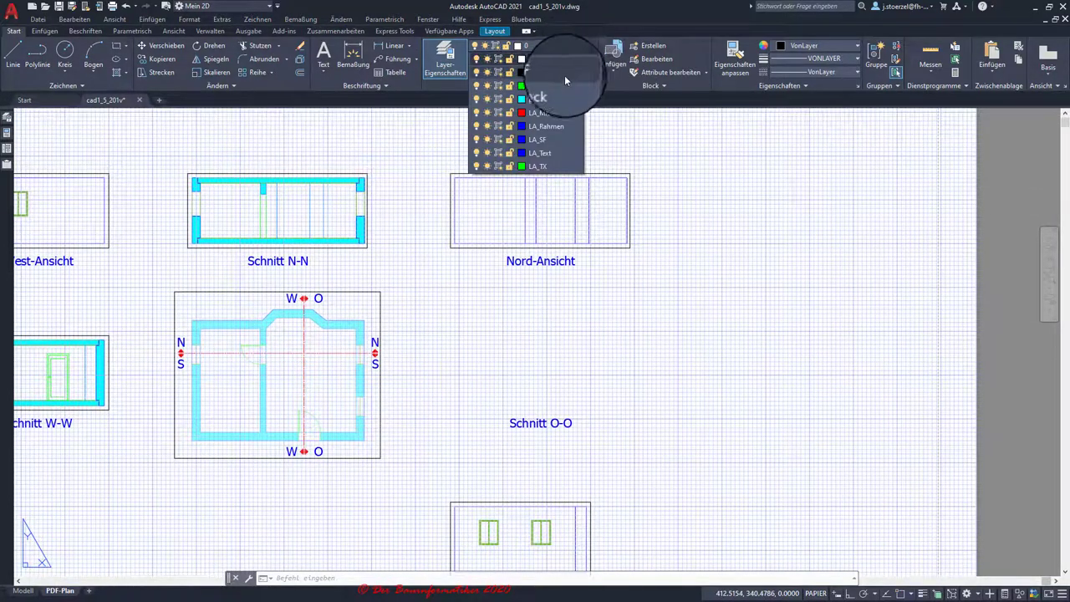
left_click(556, 74)
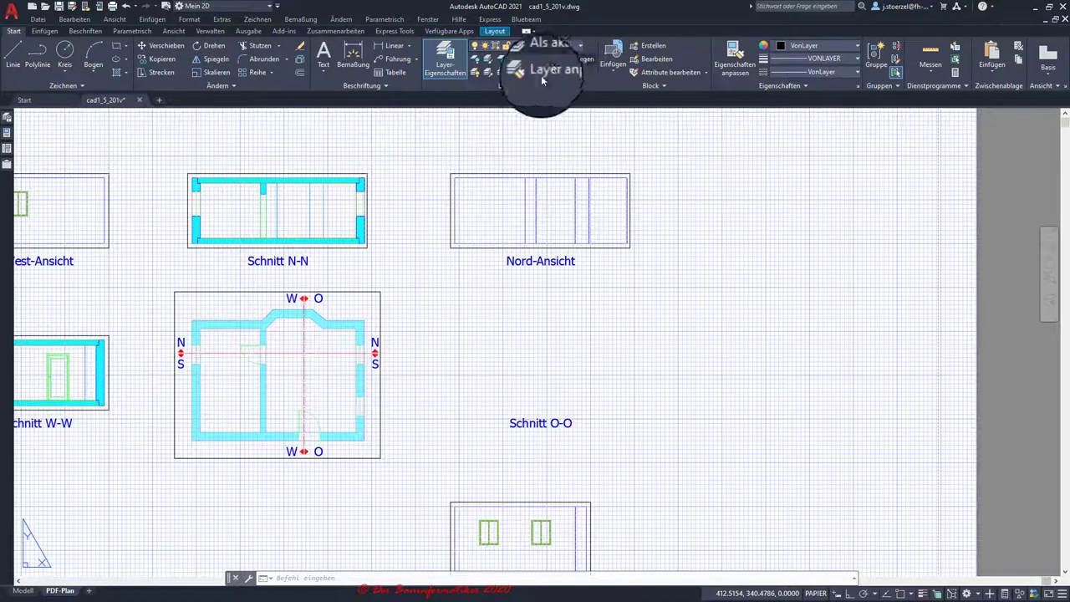
- Draw a rectangular viewport just above the Schnitt O-O label
left_click(490, 34)
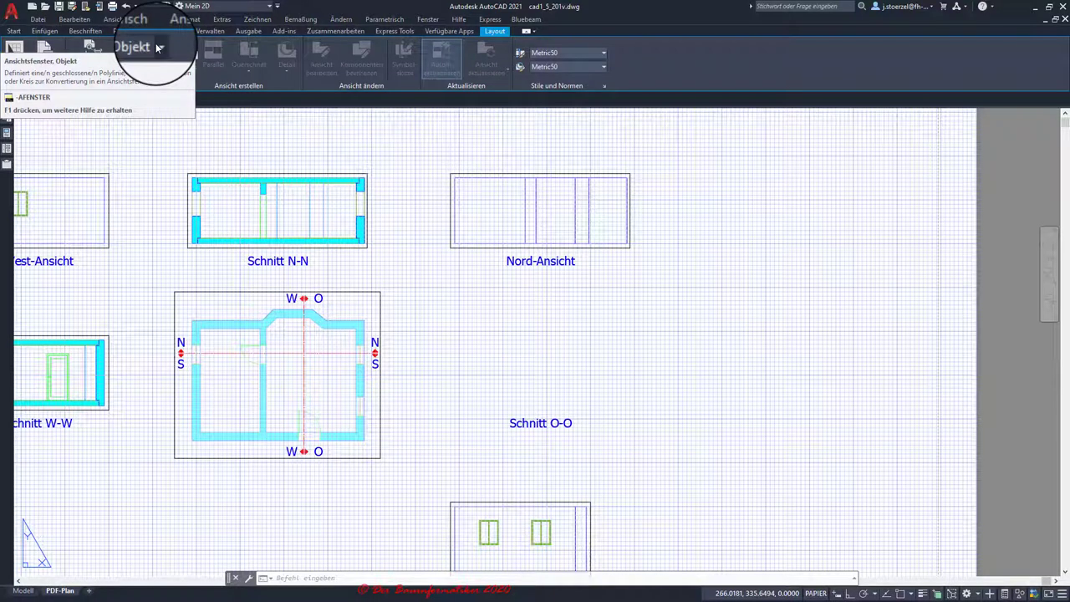
left_click(157, 50)
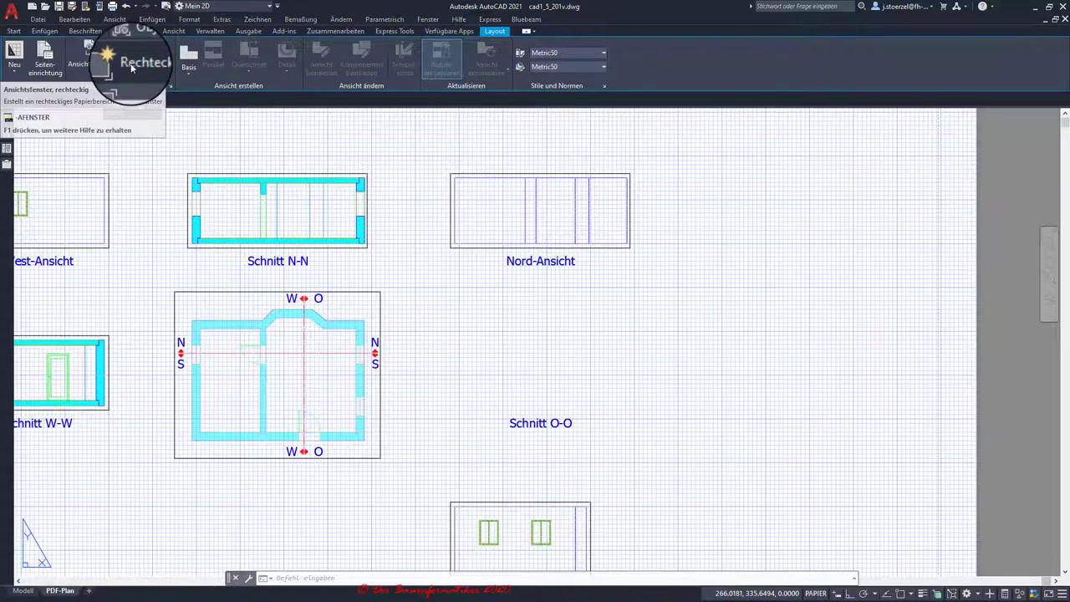
left_click(130, 74)
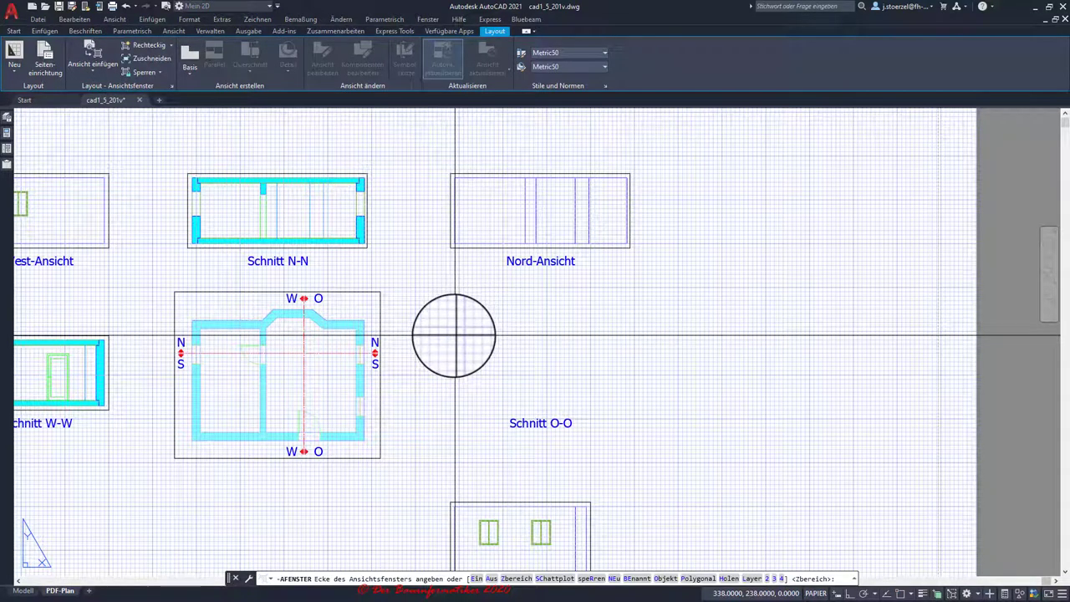
left_click(455, 335)
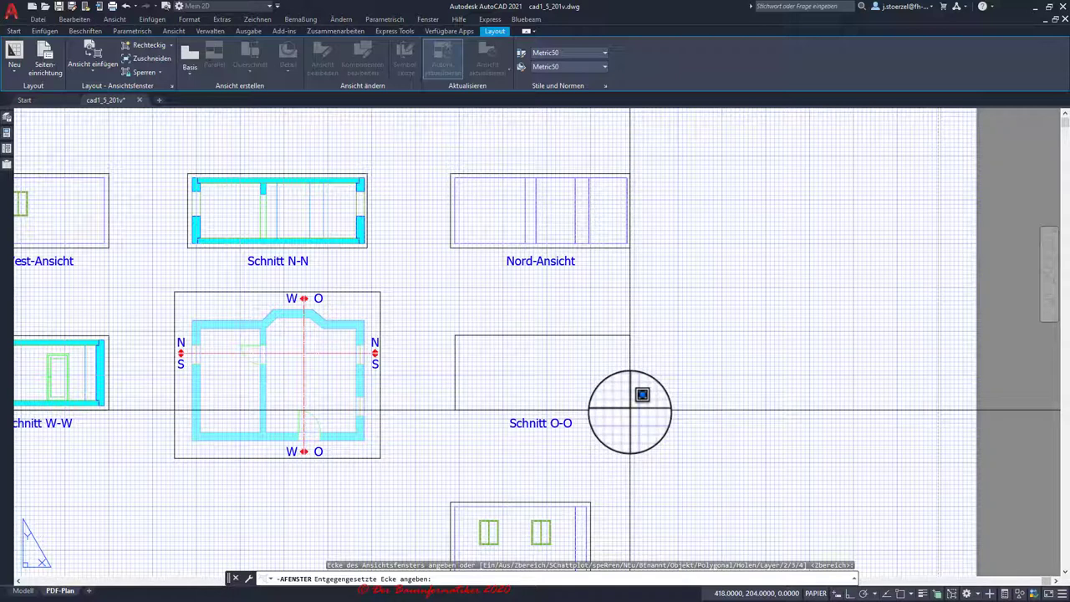
left_click(630, 410)
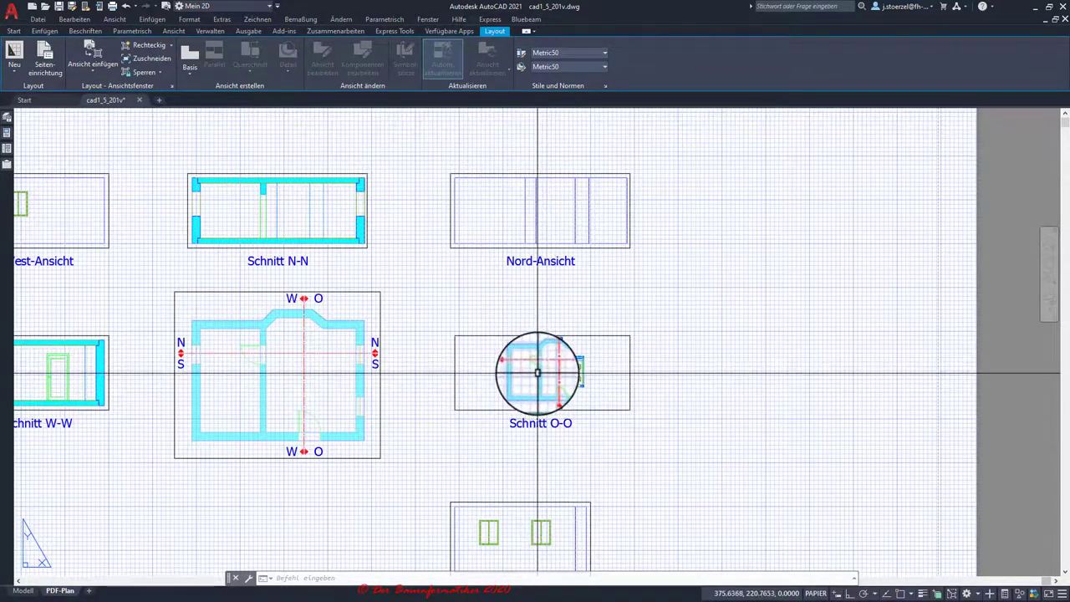
- Activate the new viewport and switch its model view to Unten (bottom) via the ViewCube and view presets
scroll(532, 373, "up", 4)
scroll(535, 377, "up", 2)
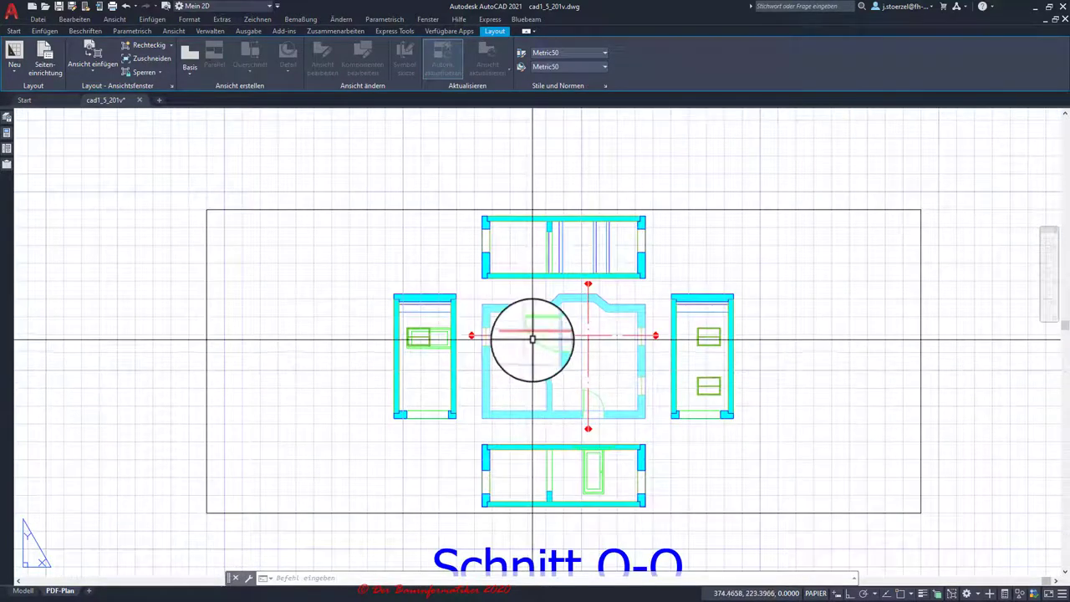
double_click(525, 340)
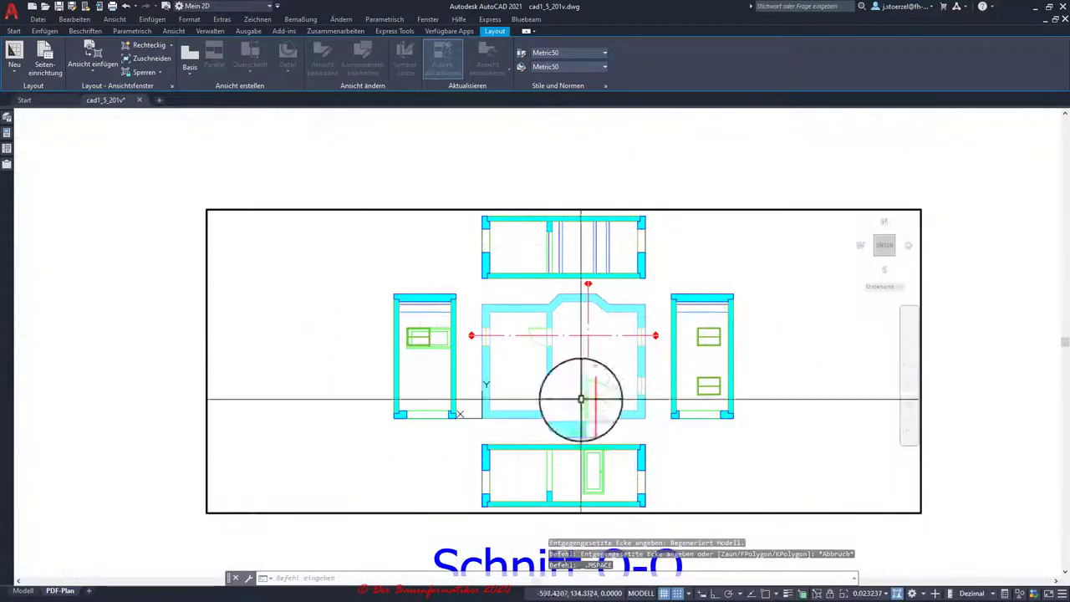
double_click(906, 219)
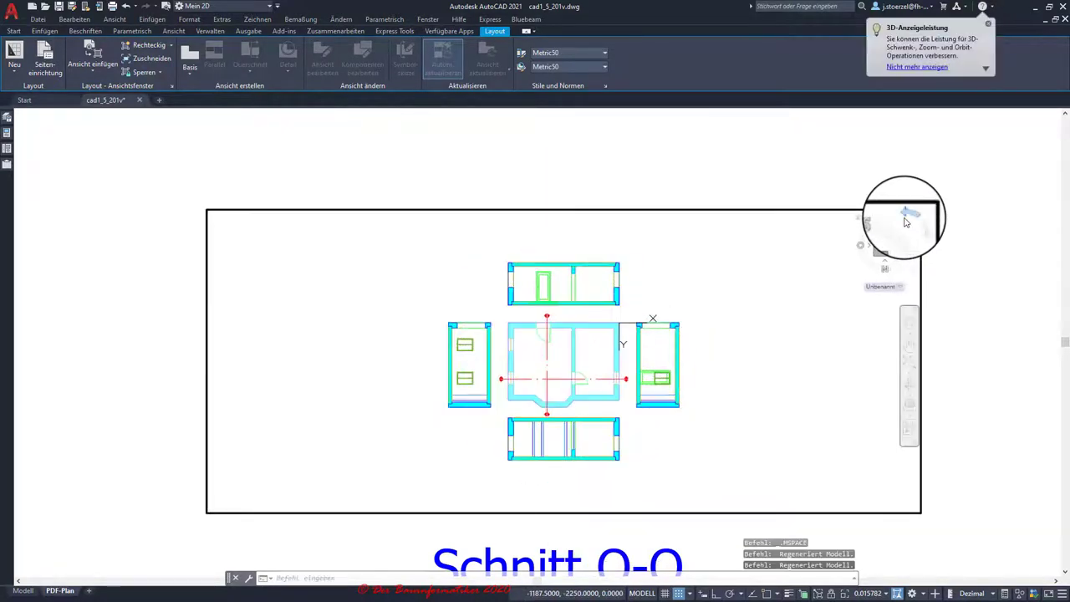
left_click(906, 219)
scroll(577, 251, "up", 4)
scroll(578, 254, "up", 2)
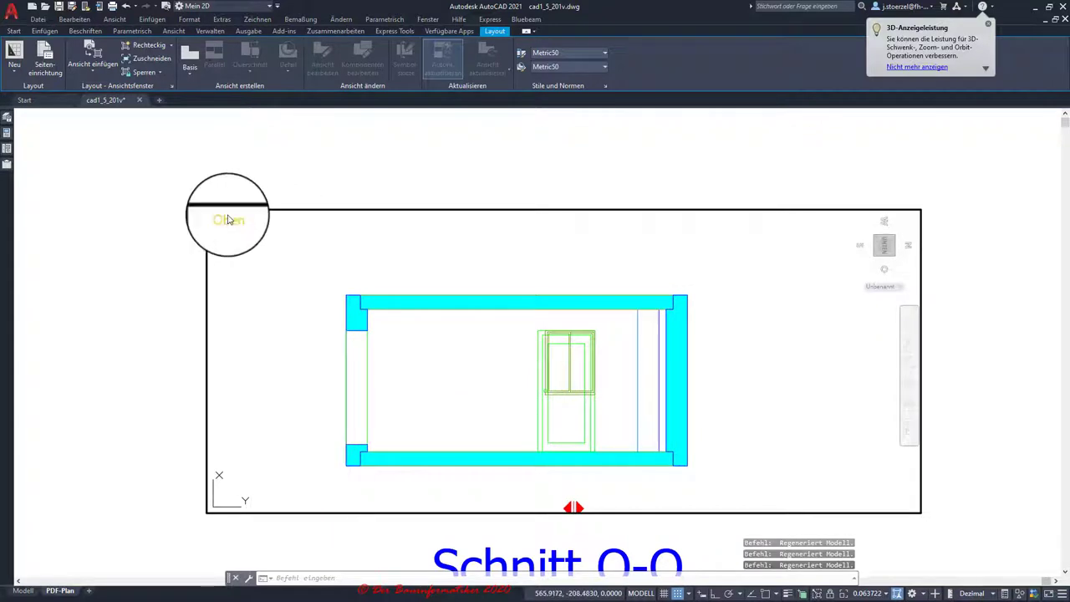
left_click(224, 224)
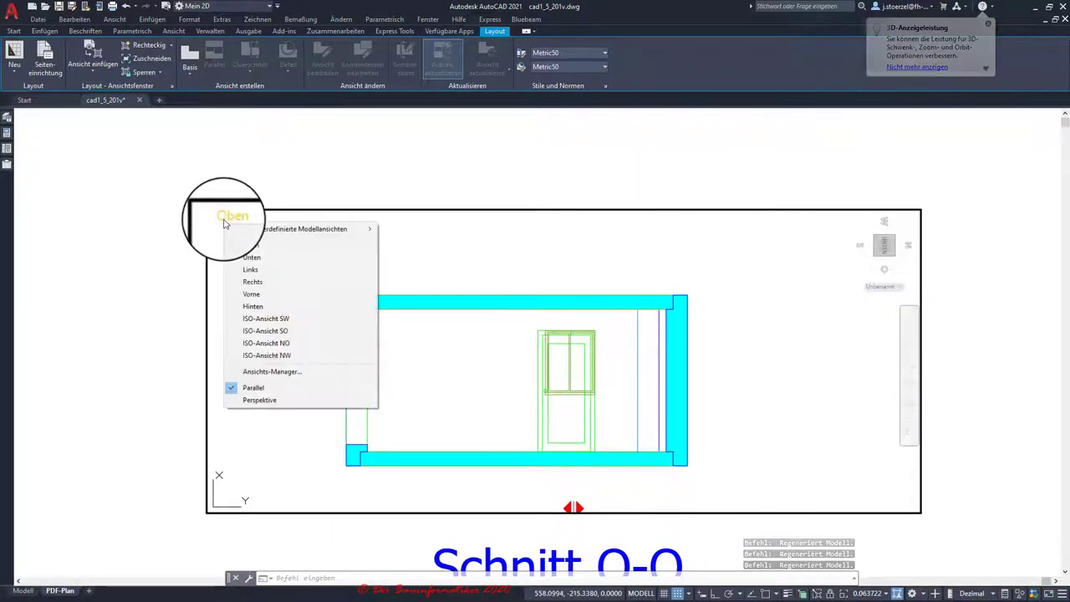
left_click(259, 266)
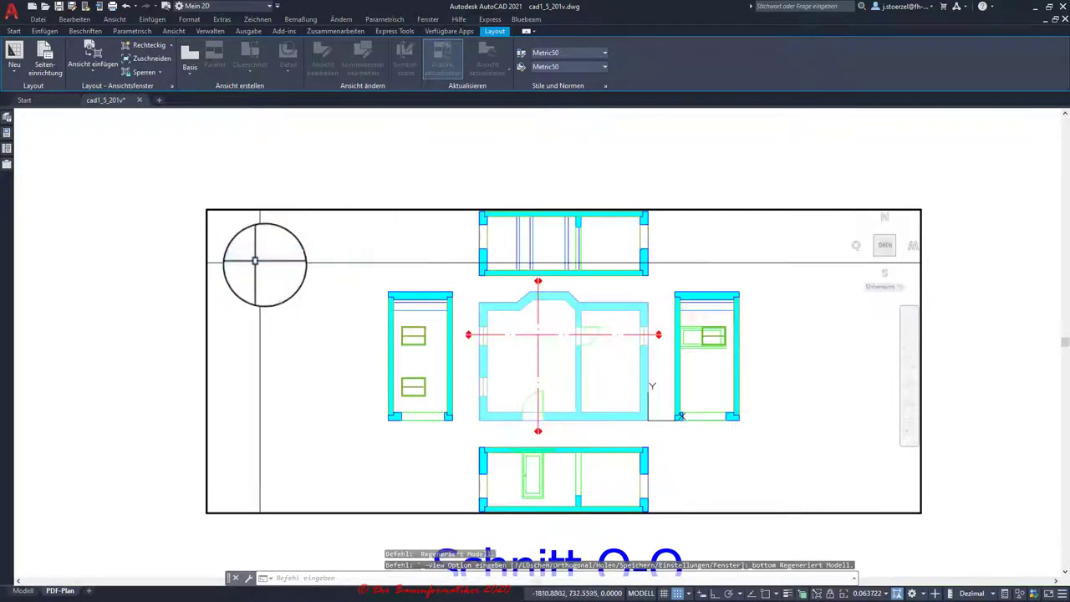
scroll(527, 351, "down", 1)
scroll(524, 339, "up", 5)
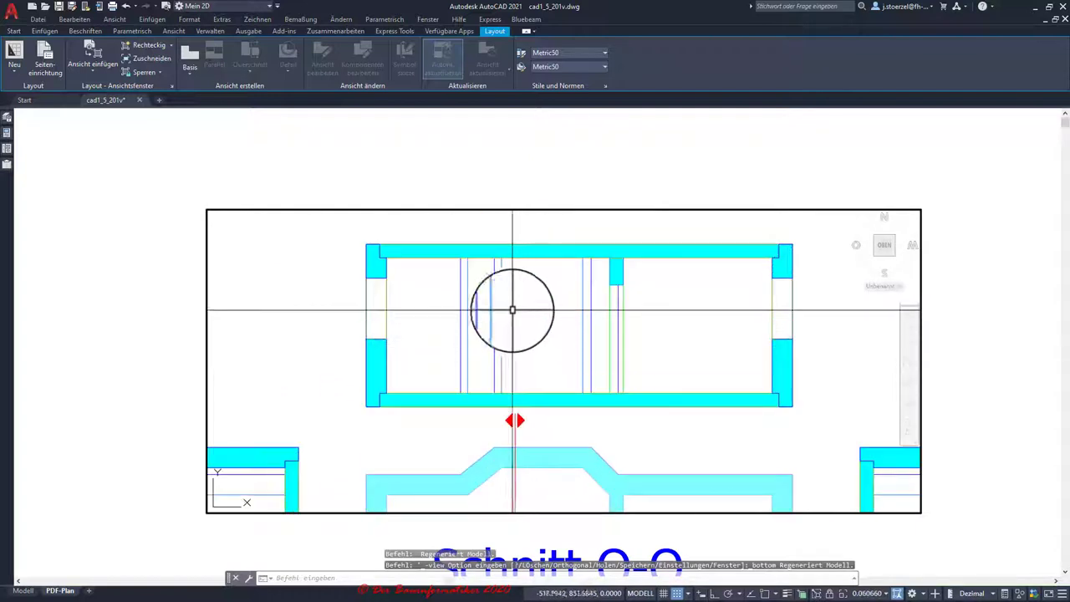
middle_click_drag(509, 310, 497, 363)
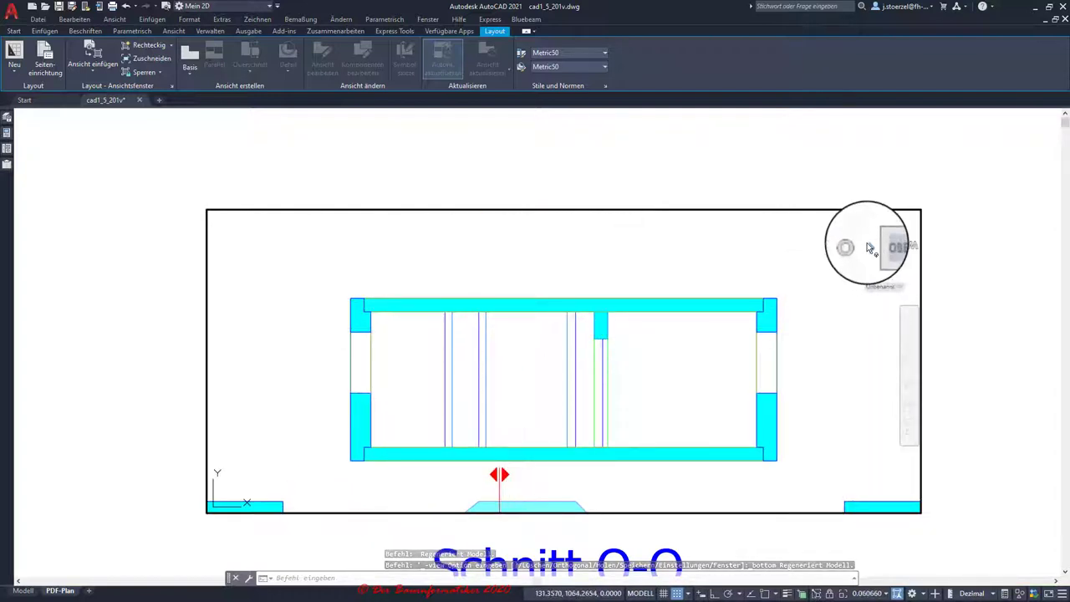
- Return to the Oben top view, rotate it 180°, and centre the enlarged two-window section
left_click(907, 219)
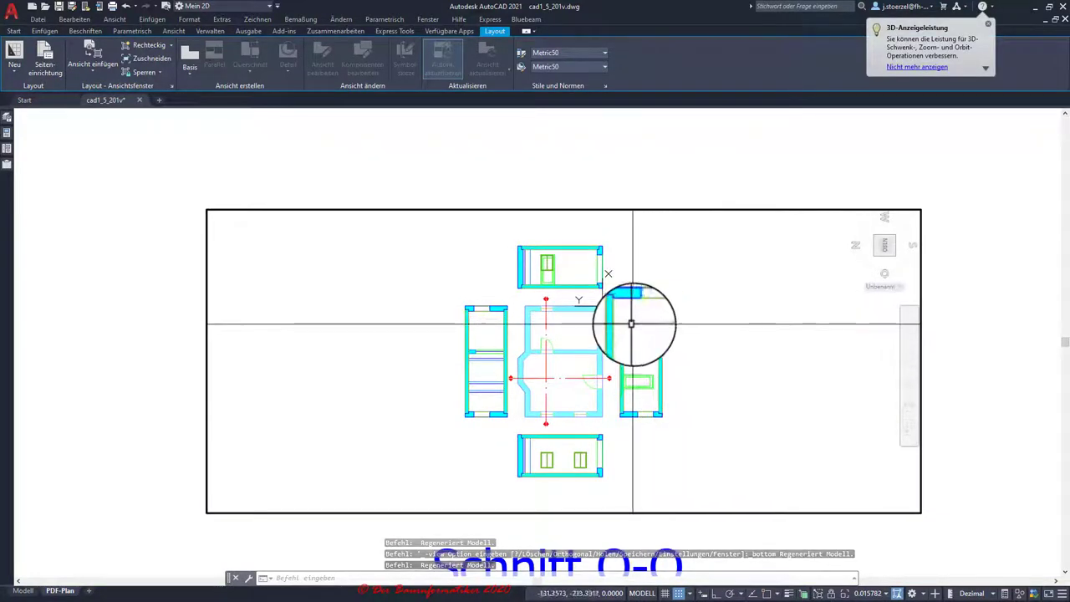
left_click(910, 218)
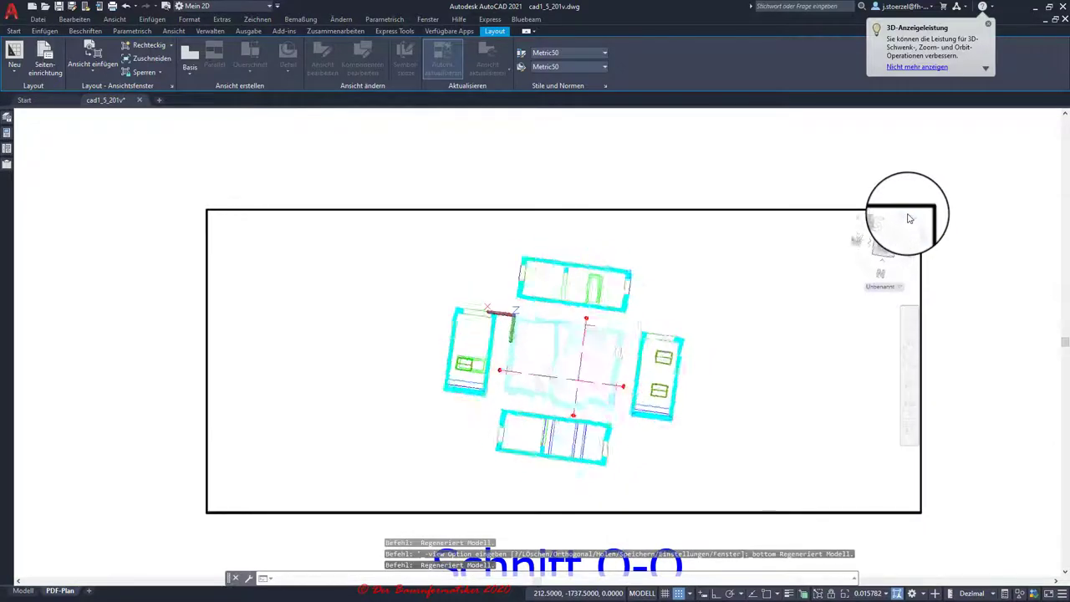
left_click(910, 217)
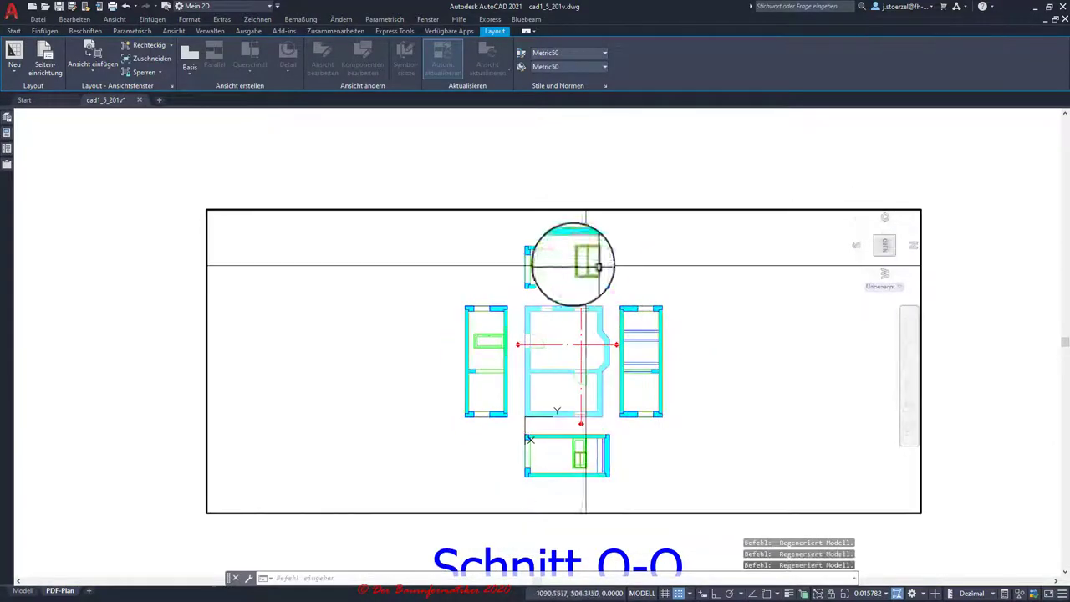
scroll(556, 255, "up", 5)
scroll(505, 334, "up", 2)
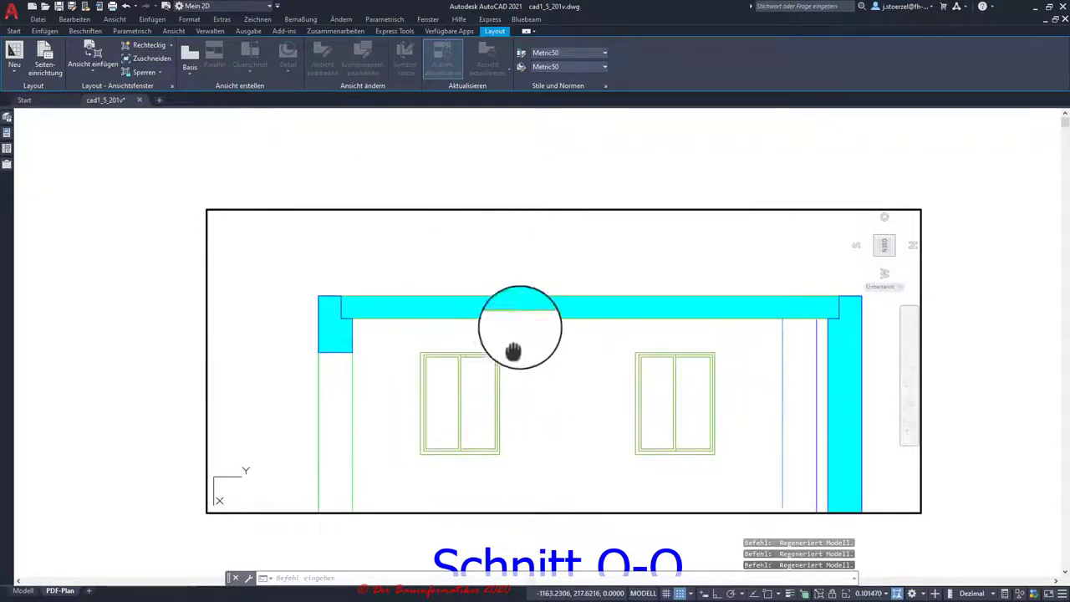
mouse_move(514, 346)
middle_mouse_down()
mouse_move(515, 284)
mouse_move(505, 270)
middle_mouse_up()
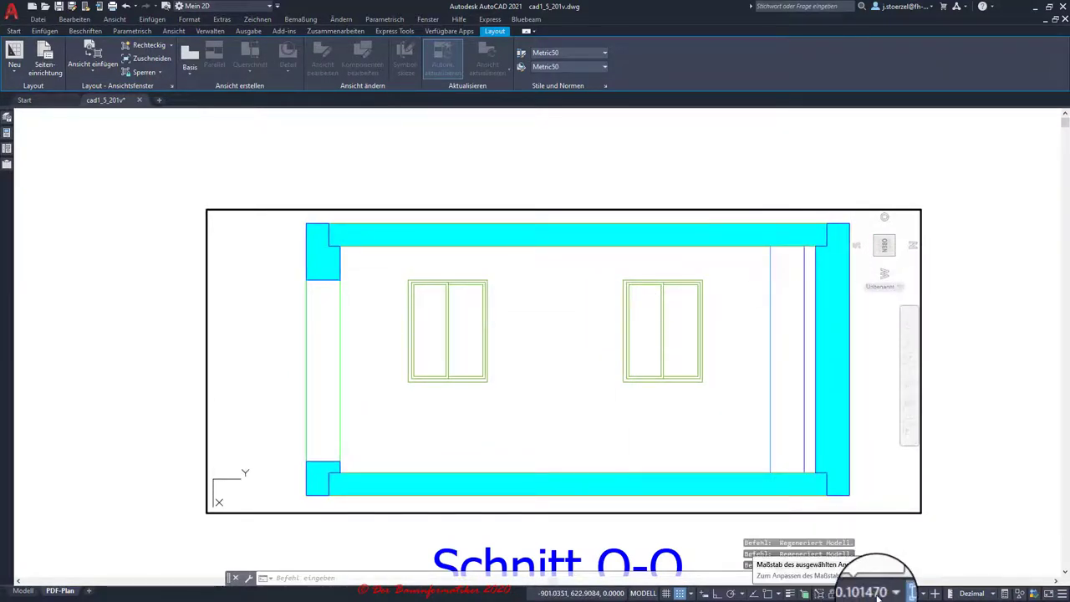
- Set the viewport scale to 1:10 and apply a saved layer state to fade the windows
left_click(878, 591)
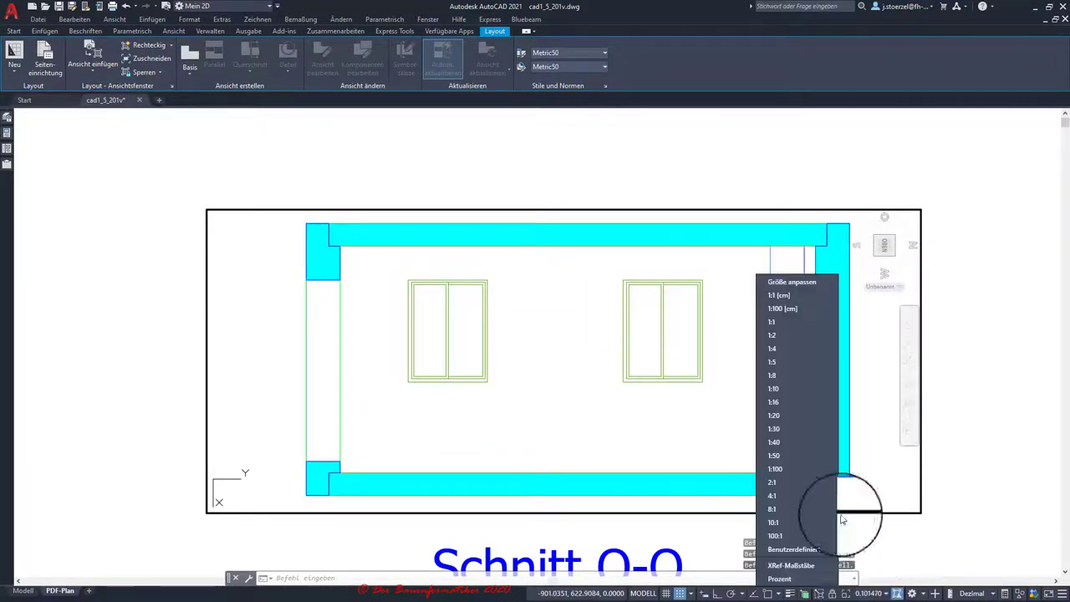
left_click(775, 387)
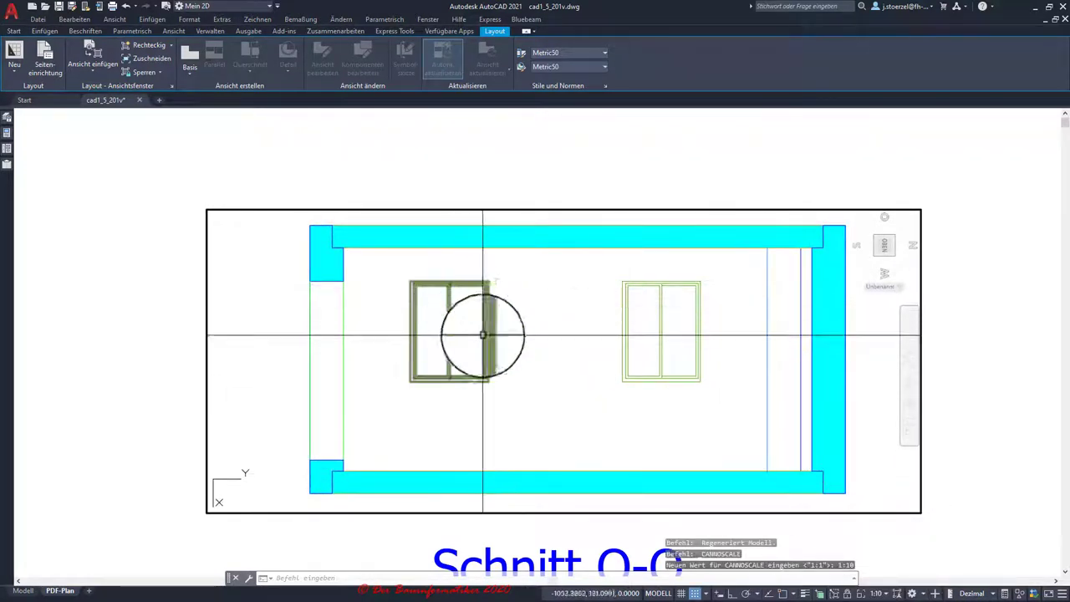
left_click(15, 31)
left_click(518, 84)
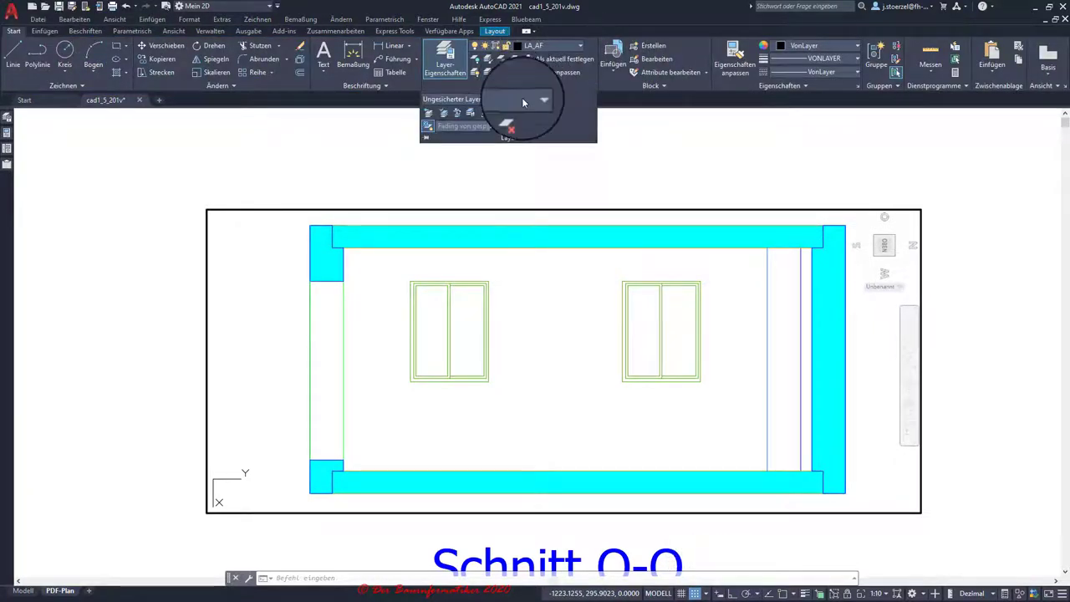
left_click(523, 100)
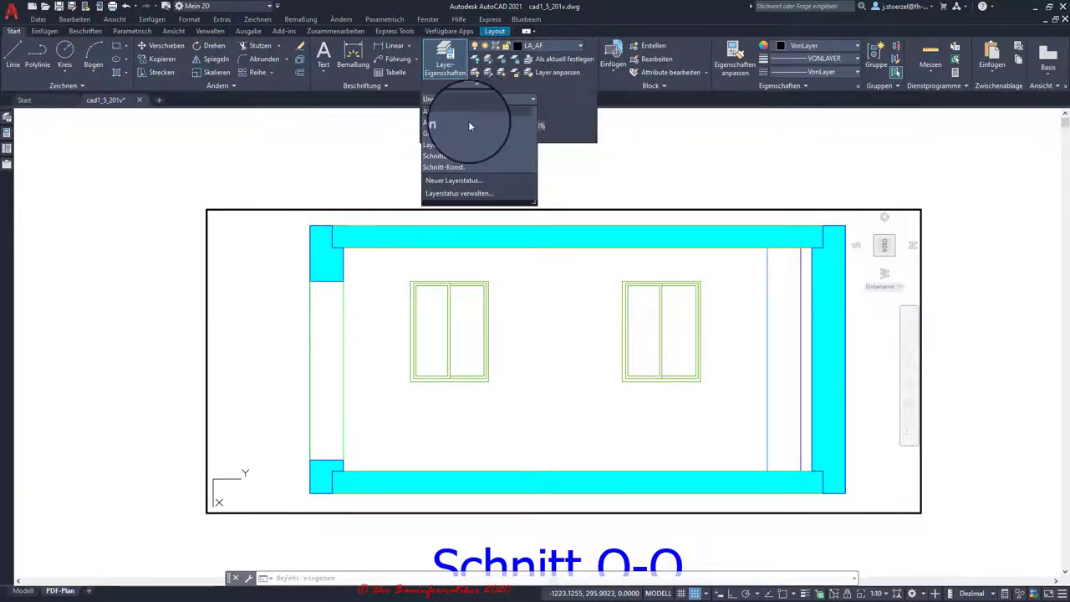
left_click(436, 156)
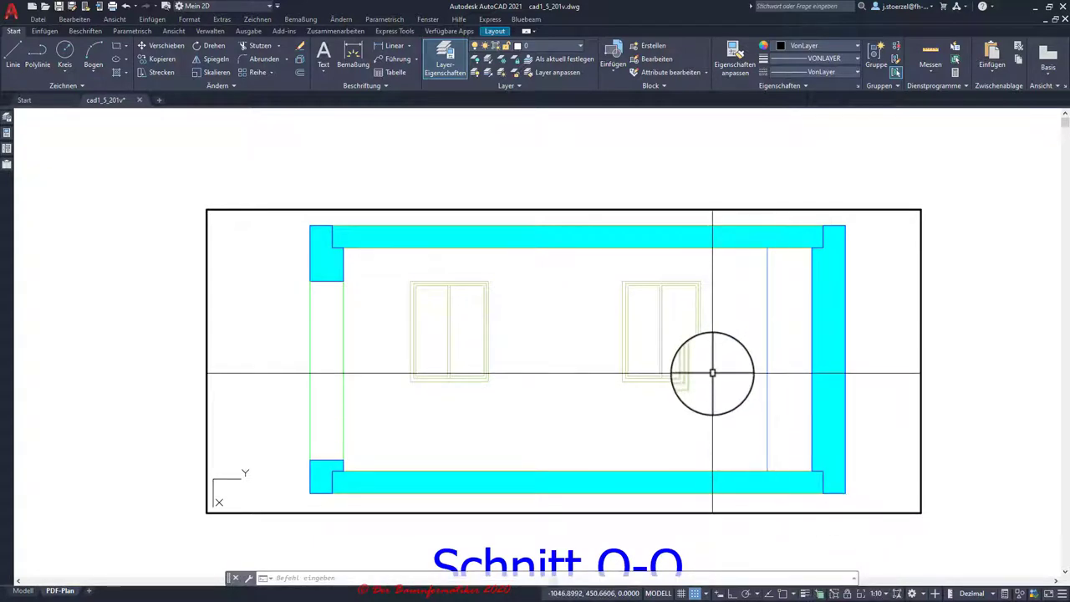
scroll(713, 373, "down", 2)
- Reset the viewport to 1:10, shift the section left, and lock the viewport
scroll(713, 373, "up", 2)
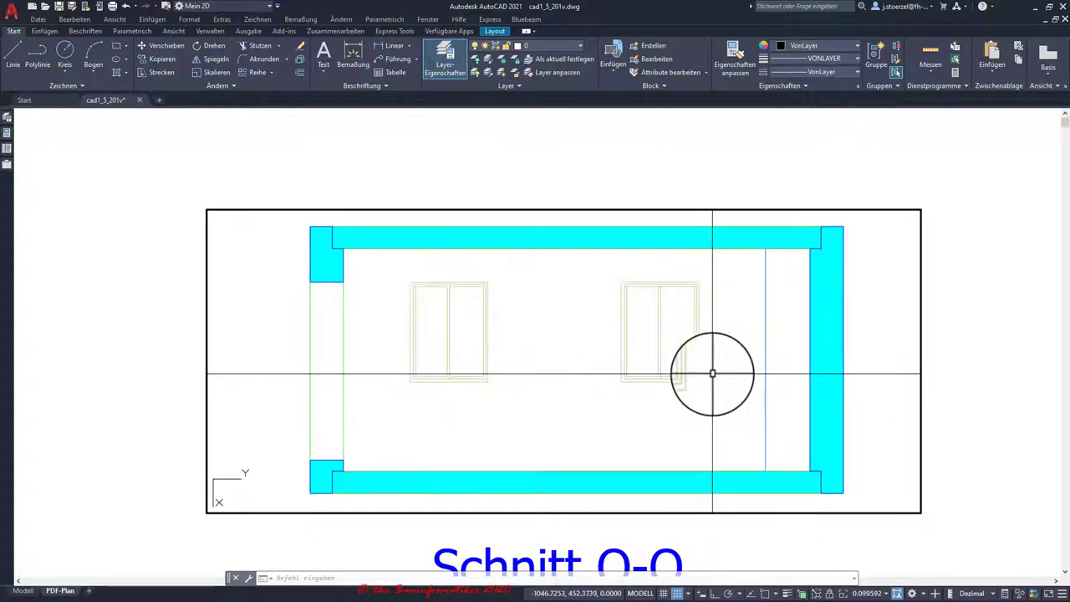
scroll(712, 373, "down", 2)
scroll(712, 373, "up", 2)
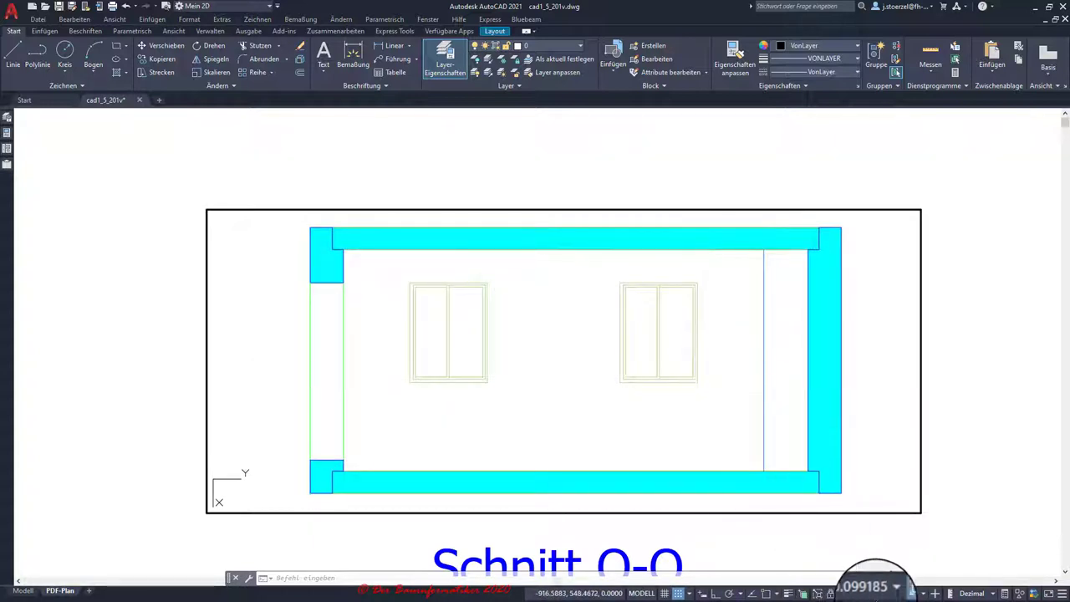
left_click(887, 595)
left_click(780, 389)
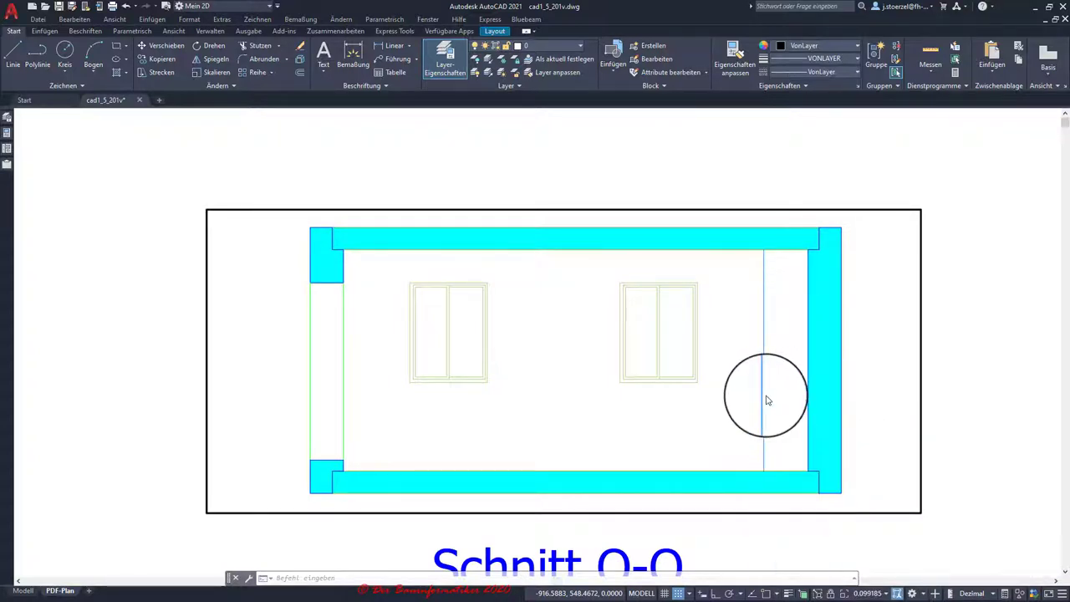
mouse_move(765, 413)
middle_mouse_down()
mouse_move(717, 416)
mouse_move(717, 407)
middle_mouse_up()
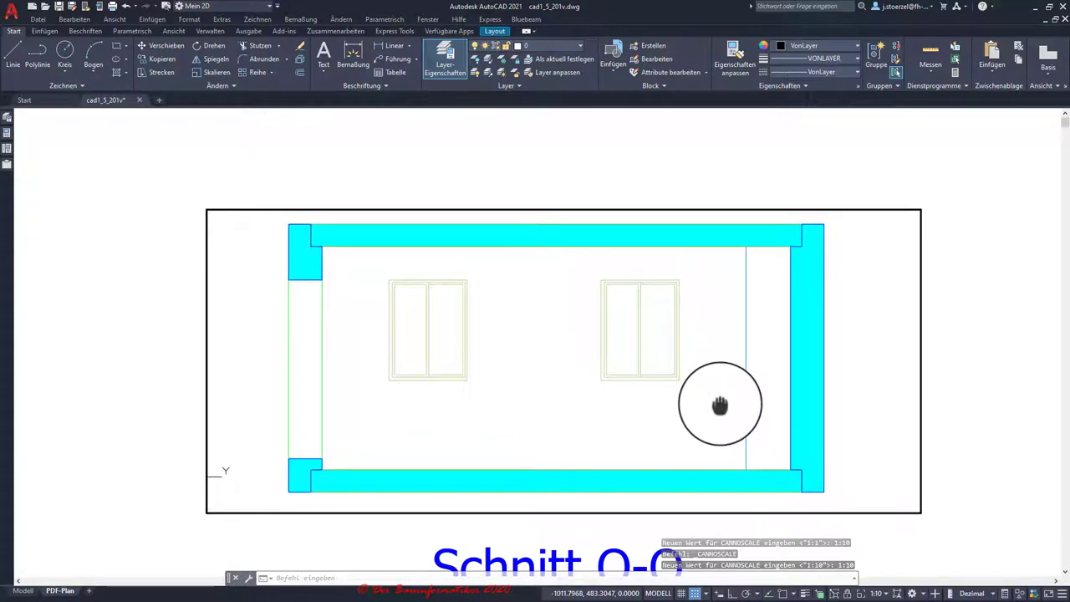
left_click(849, 590)
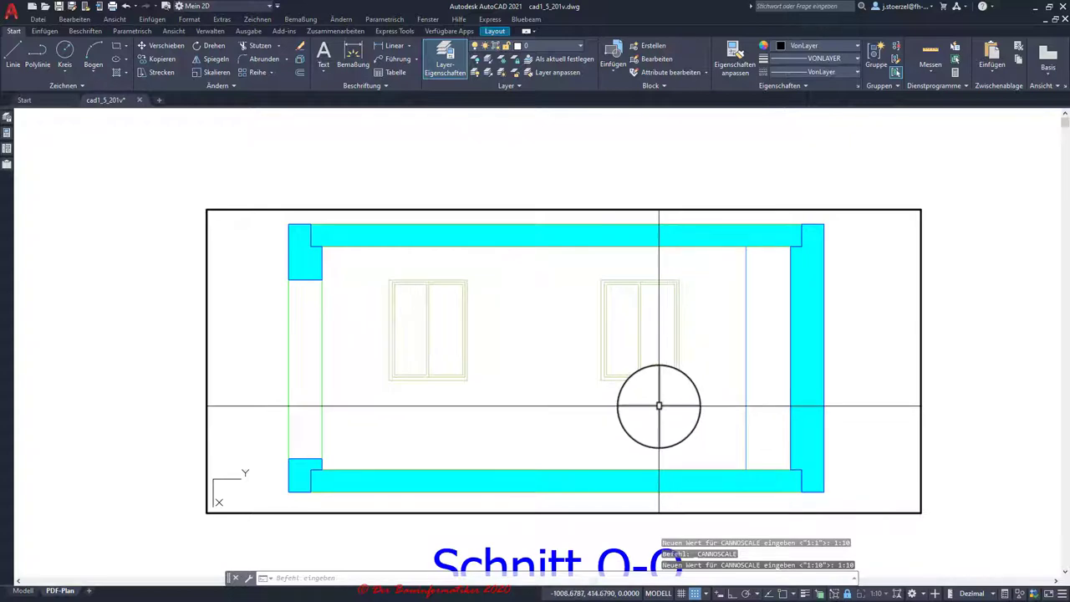
- Pan and zoom the sheet to confirm the locked viewport keeps its section fixed
mouse_move(660, 404)
middle_mouse_down()
mouse_move(502, 372)
mouse_move(811, 382)
mouse_move(576, 375)
middle_mouse_up()
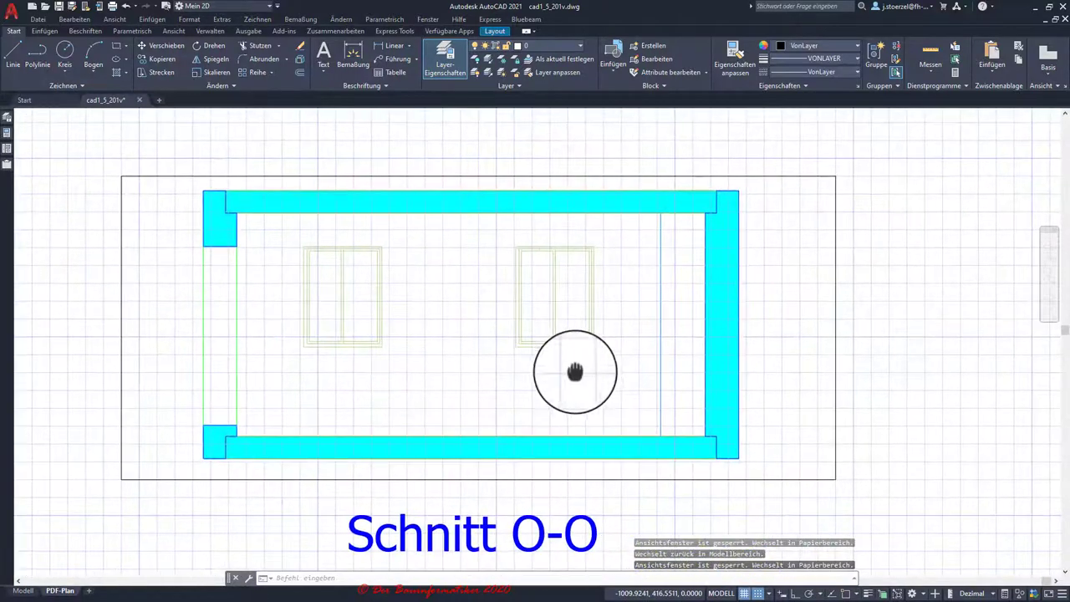
scroll(577, 380, "down", 2)
scroll(577, 382, "down", 2)
scroll(577, 381, "up", 2)
scroll(451, 336, "down", 4)
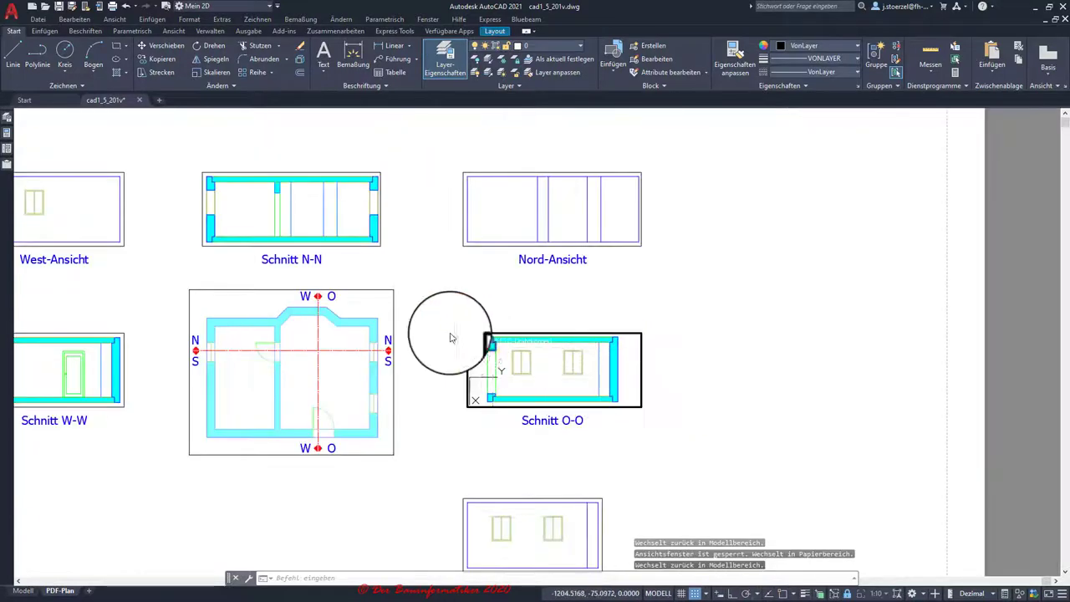
scroll(456, 338, "up", 2)
scroll(610, 381, "up", 2)
scroll(680, 382, "up", 1)
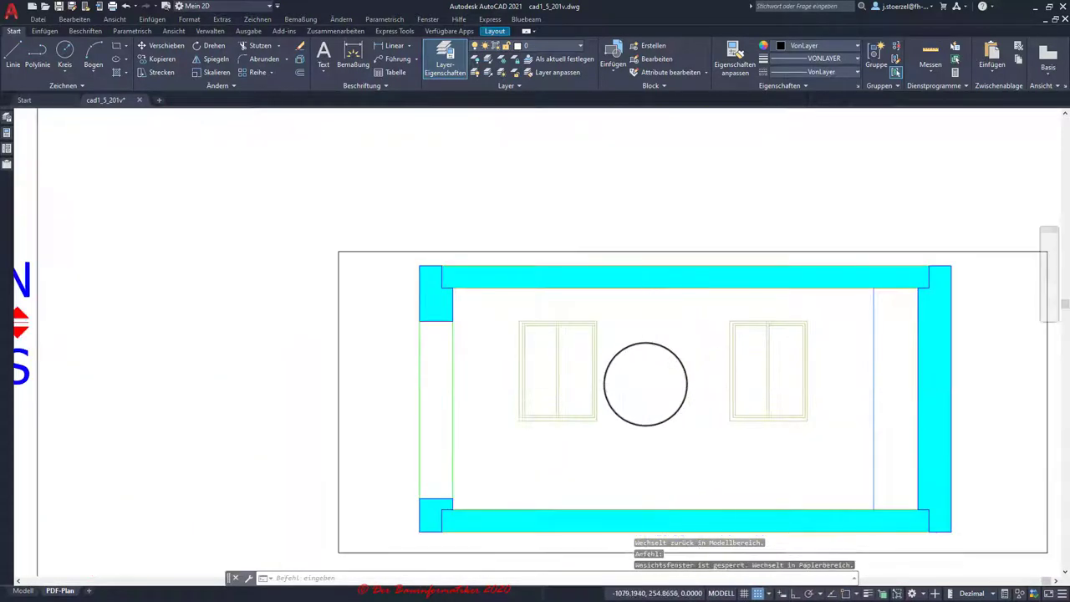
scroll(645, 384, "down", 4)
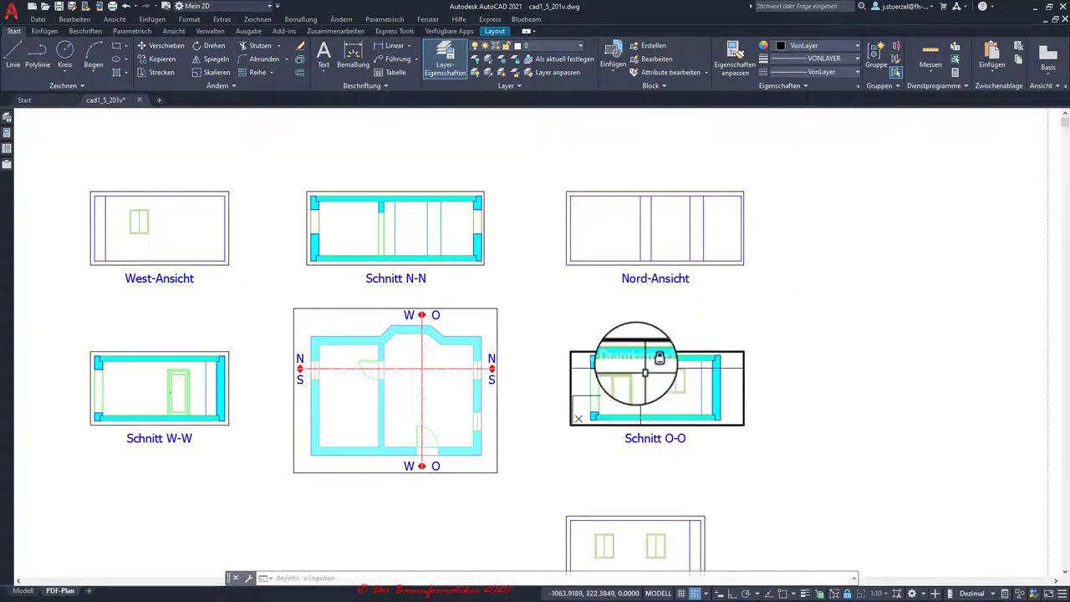
scroll(665, 391, "down", 4)
scroll(665, 392, "up", 4)
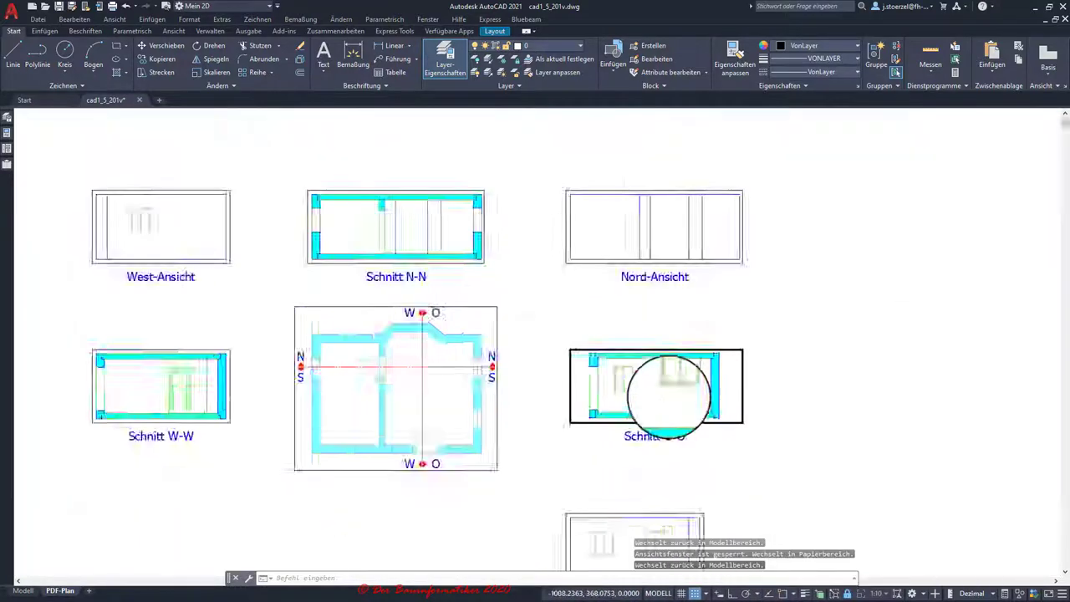
scroll(666, 391, "up", 2)
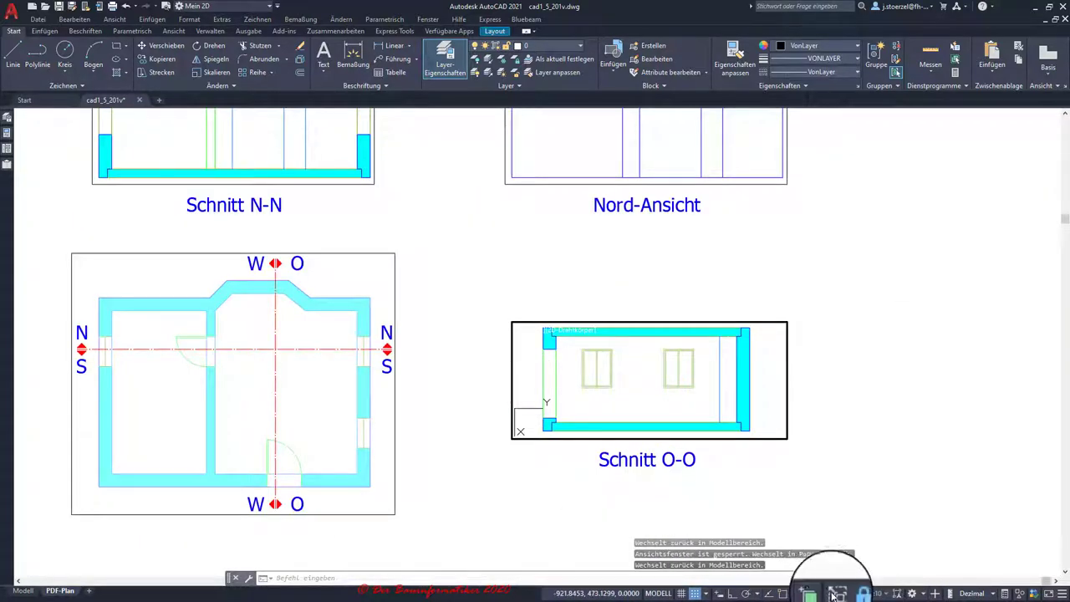
scroll(759, 449, "up", 2)
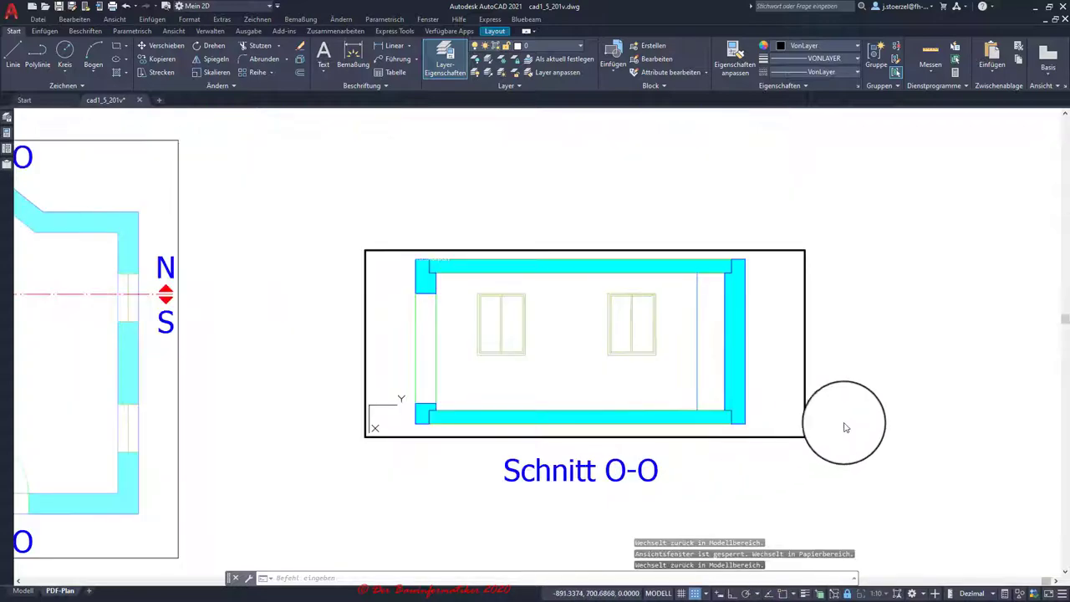
- Return to paper space and select the Schnitt O-O viewport
double_click(843, 402)
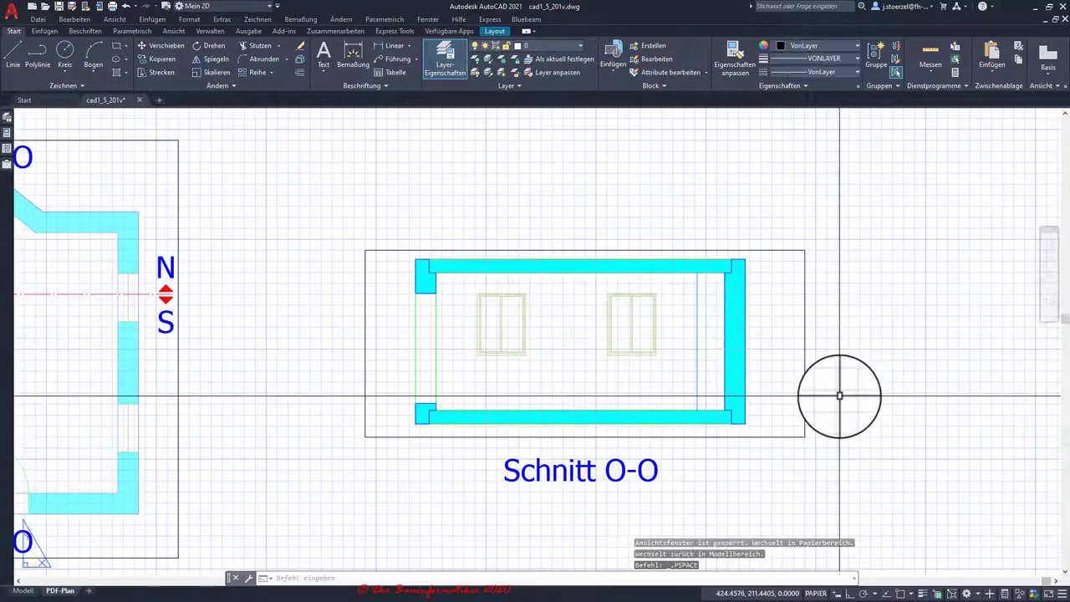
scroll(592, 281, "down", 1)
scroll(447, 251, "down", 2)
middle_click_drag(440, 240, 595, 310)
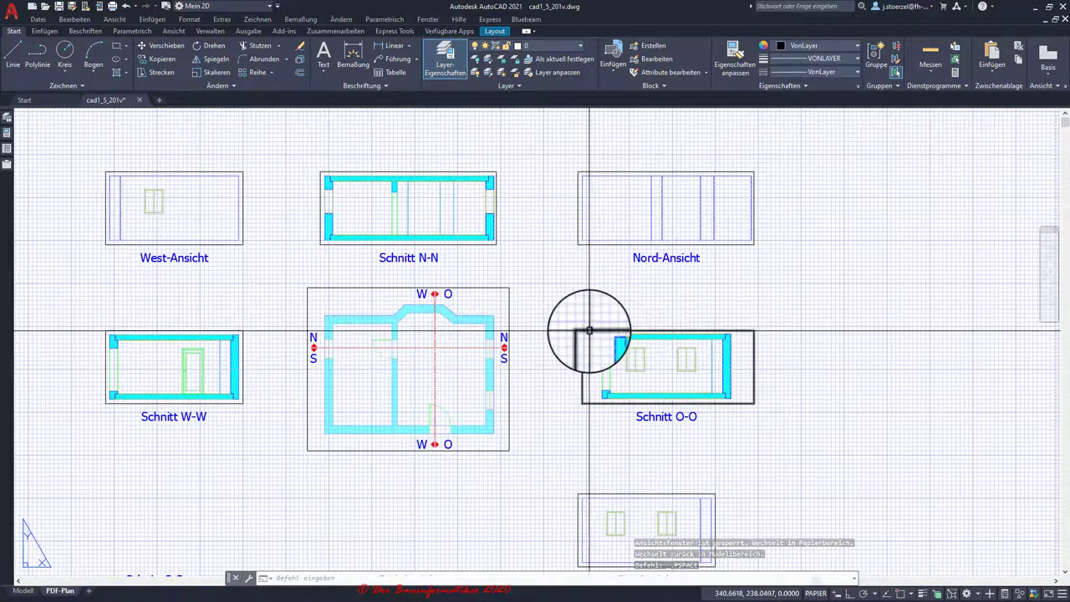
left_click(589, 331)
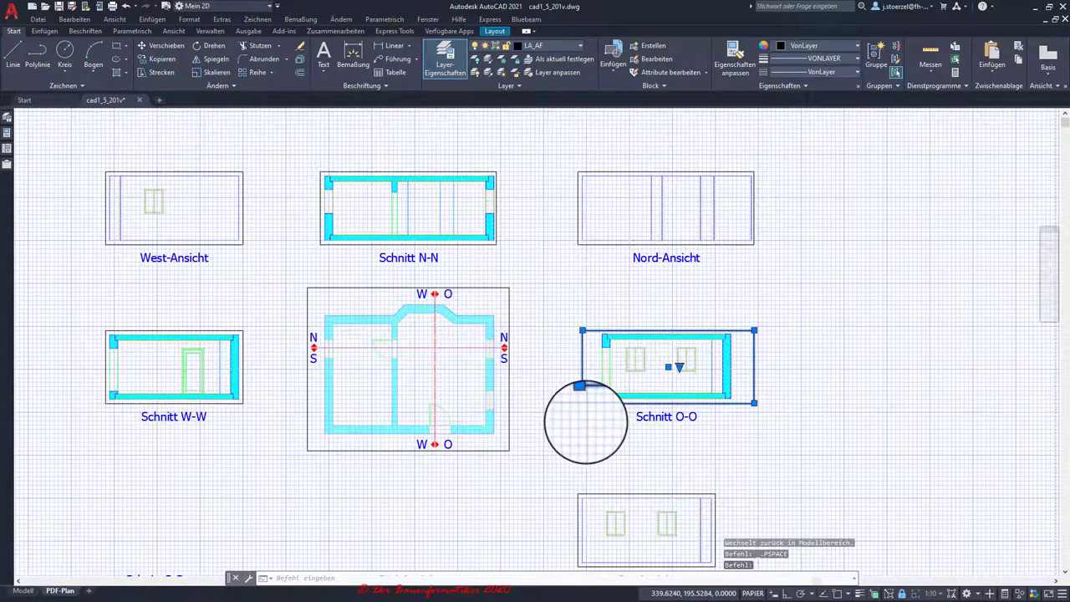
scroll(586, 421, "up", 2)
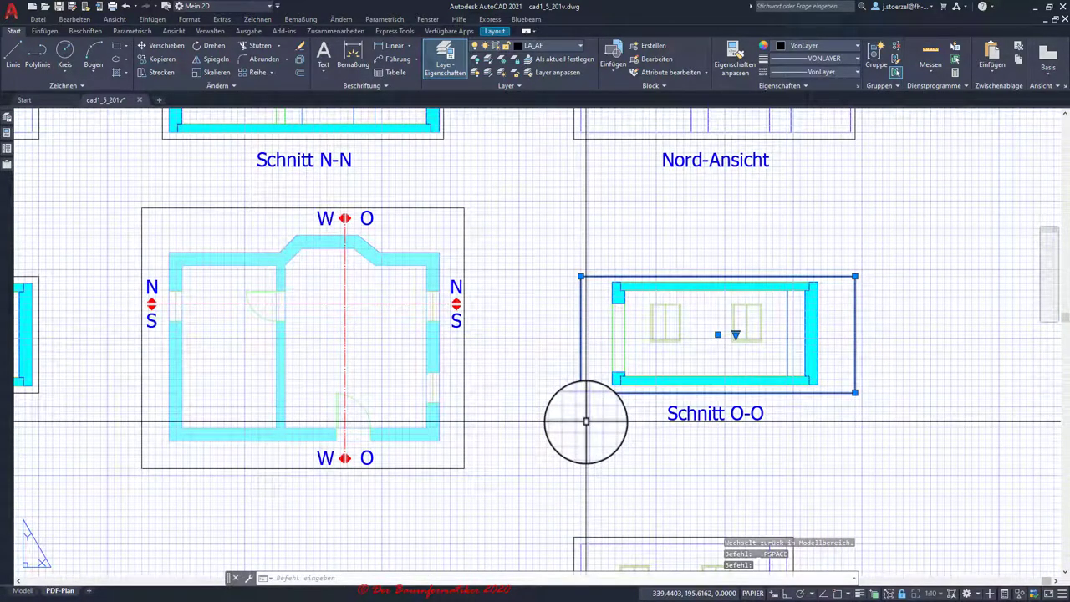
scroll(586, 421, "down", 2)
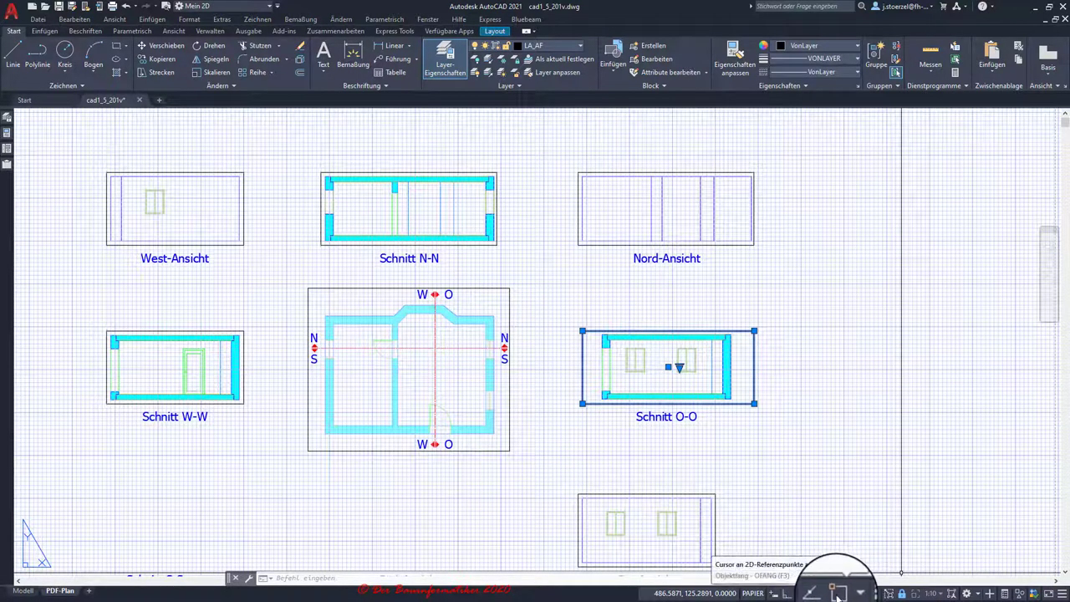
- Move the viewport level with Schnitt W-W using the .X point filter
left_click(154, 45)
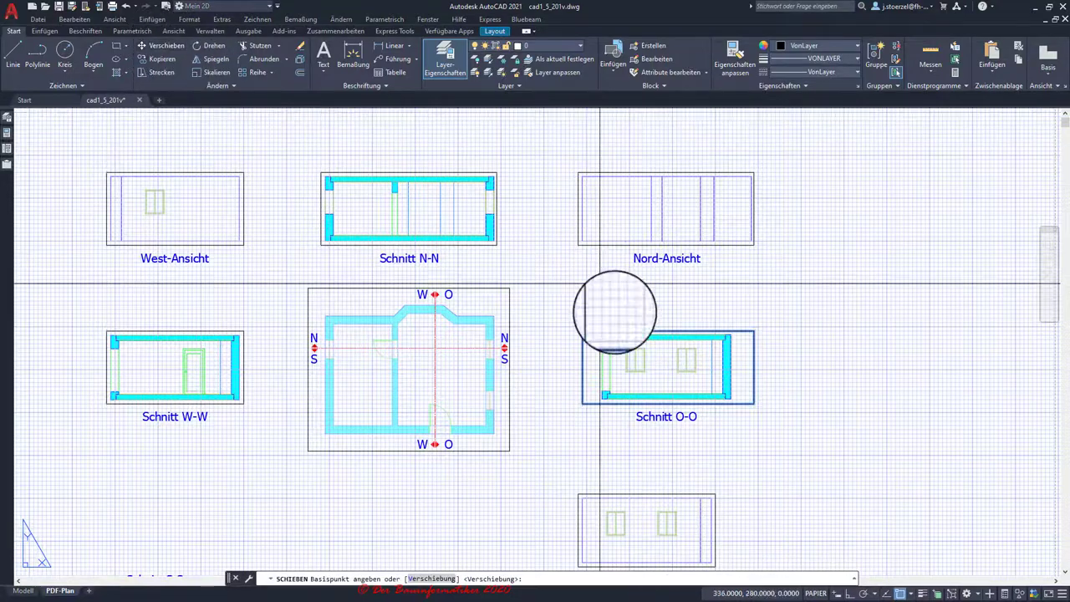
scroll(703, 418, "up", 3)
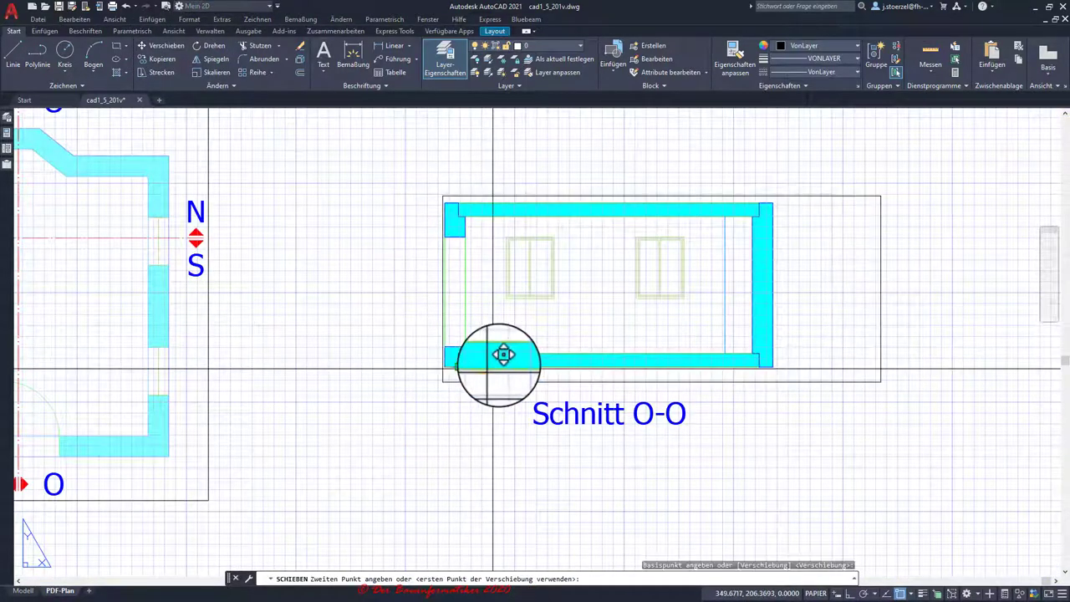
scroll(504, 355, "down", 4)
scroll(493, 346, "up", 2)
scroll(493, 348, "up", 1)
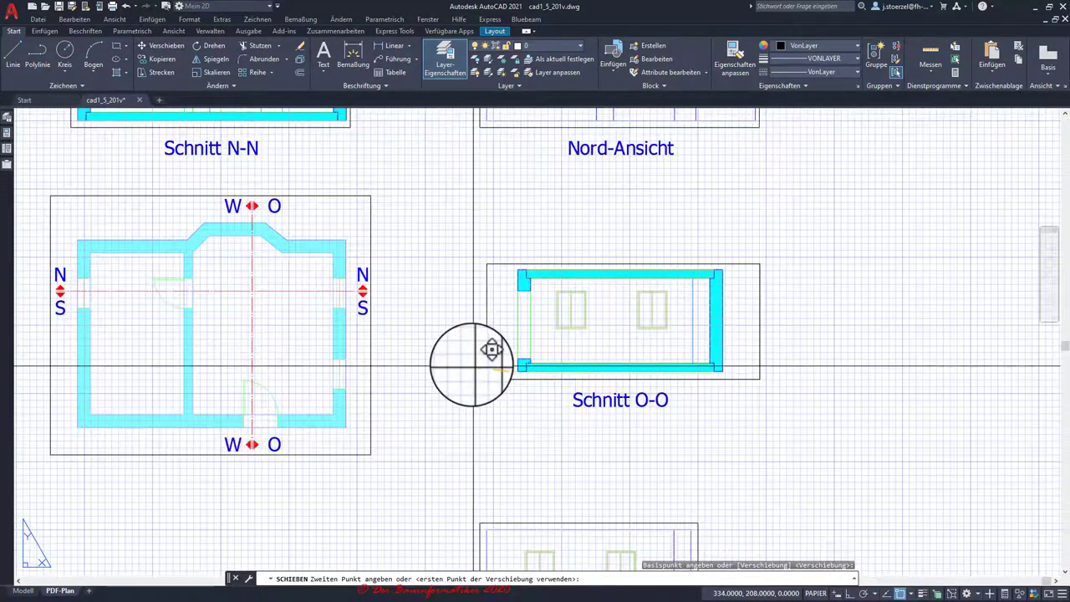
scroll(473, 365, "down", 1)
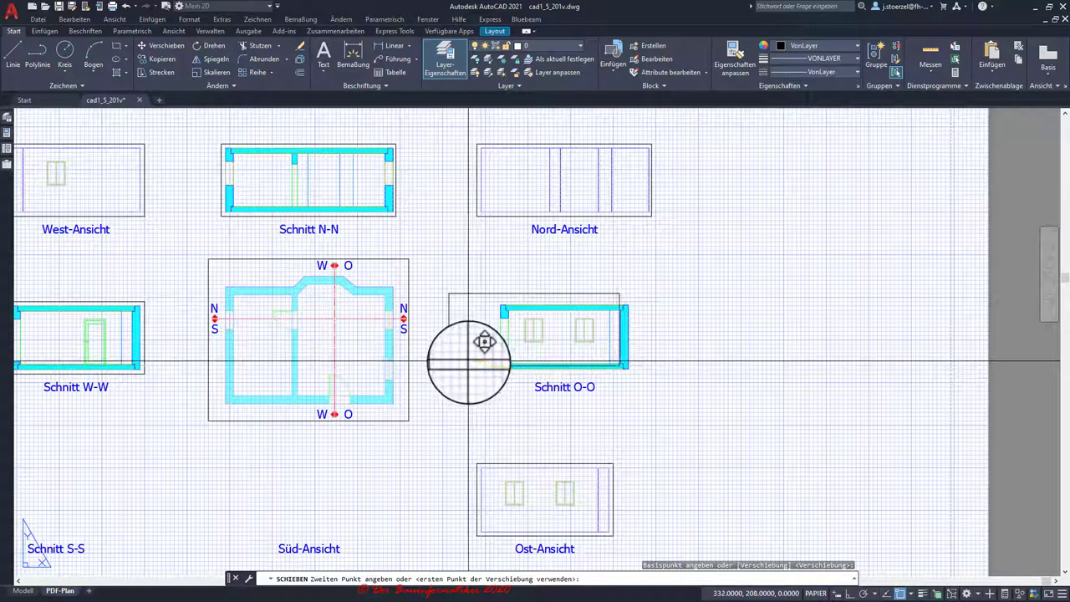
right_click(465, 365, "shift")
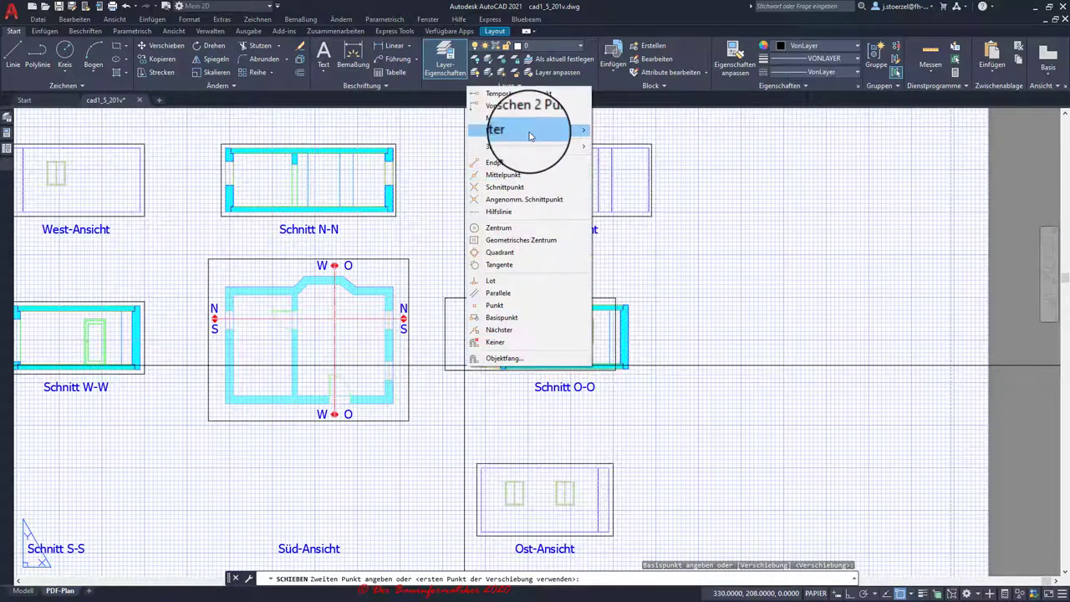
mouse_move(529, 131)
left_click(609, 134)
scroll(449, 466, "up", 2)
scroll(518, 464, "up", 3)
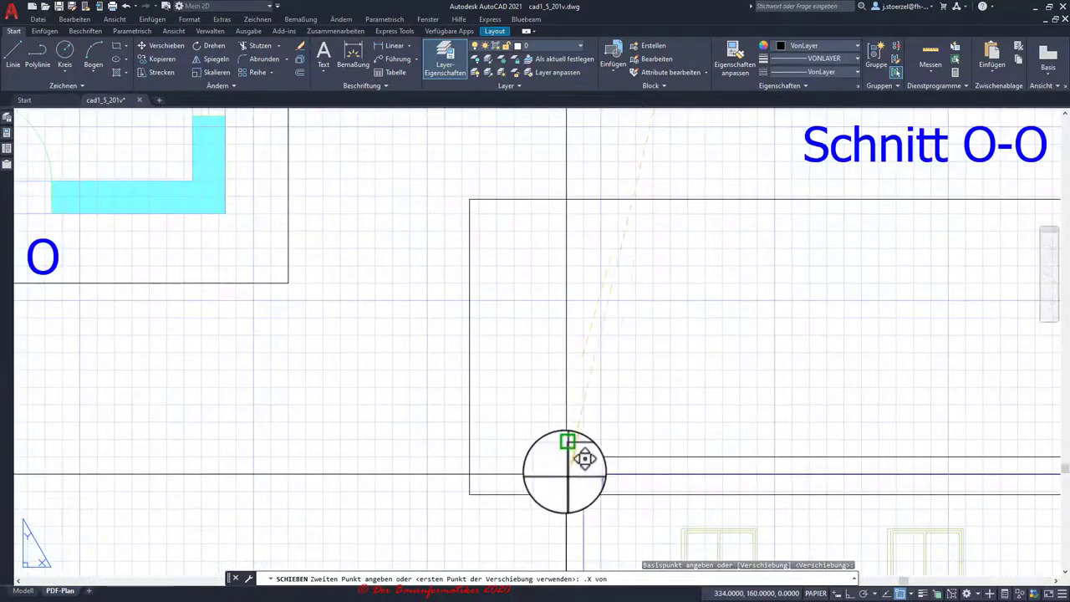
scroll(644, 490, "down", 5)
scroll(326, 402, "down", 2)
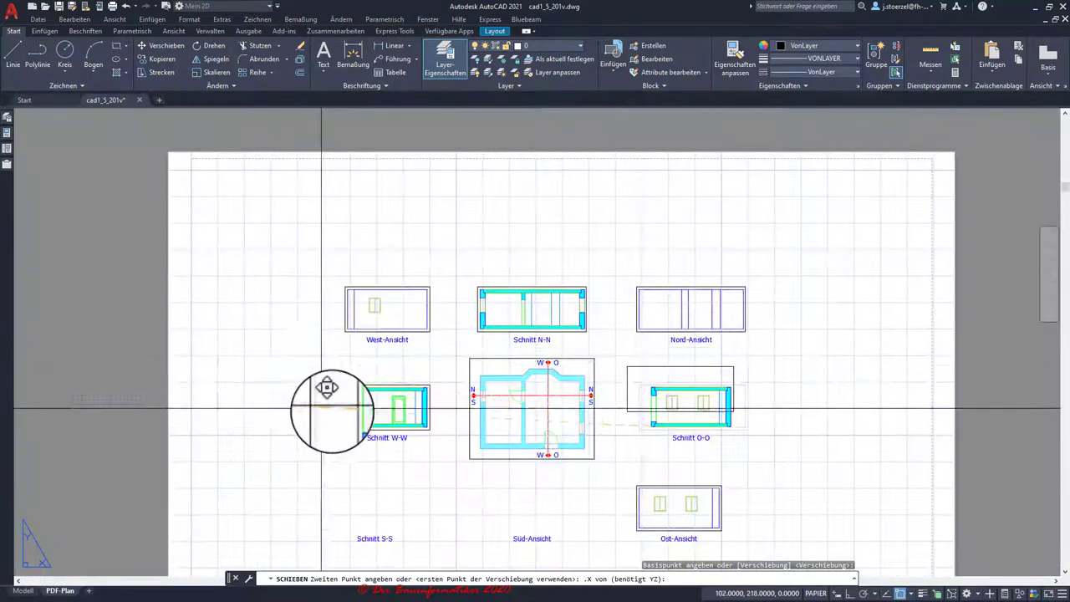
scroll(449, 410, "up", 5)
scroll(592, 451, "down", 1)
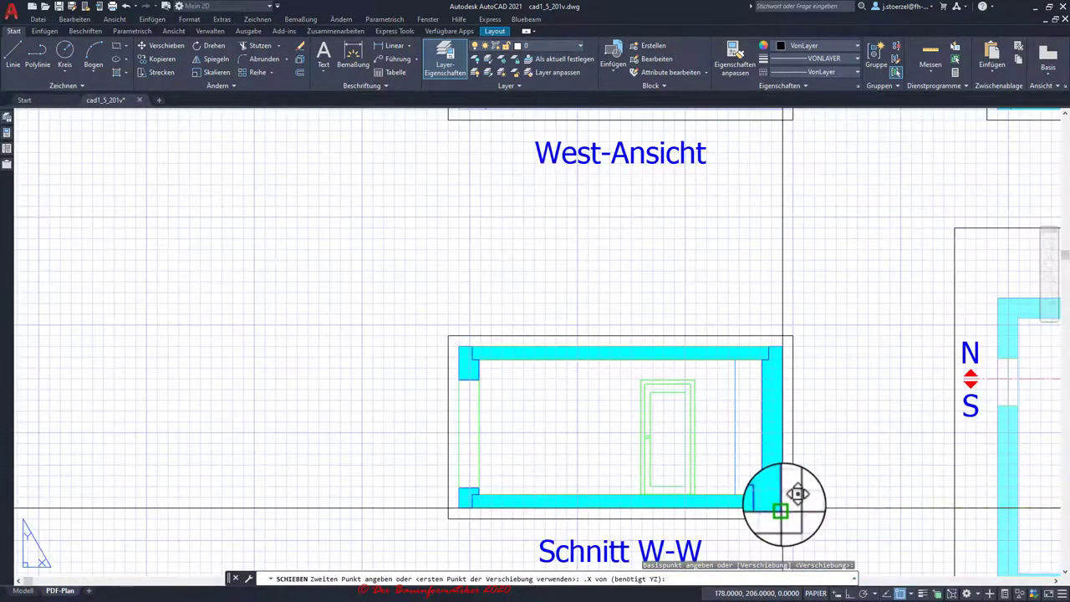
scroll(627, 471, "down", 5)
scroll(765, 471, "up", 4)
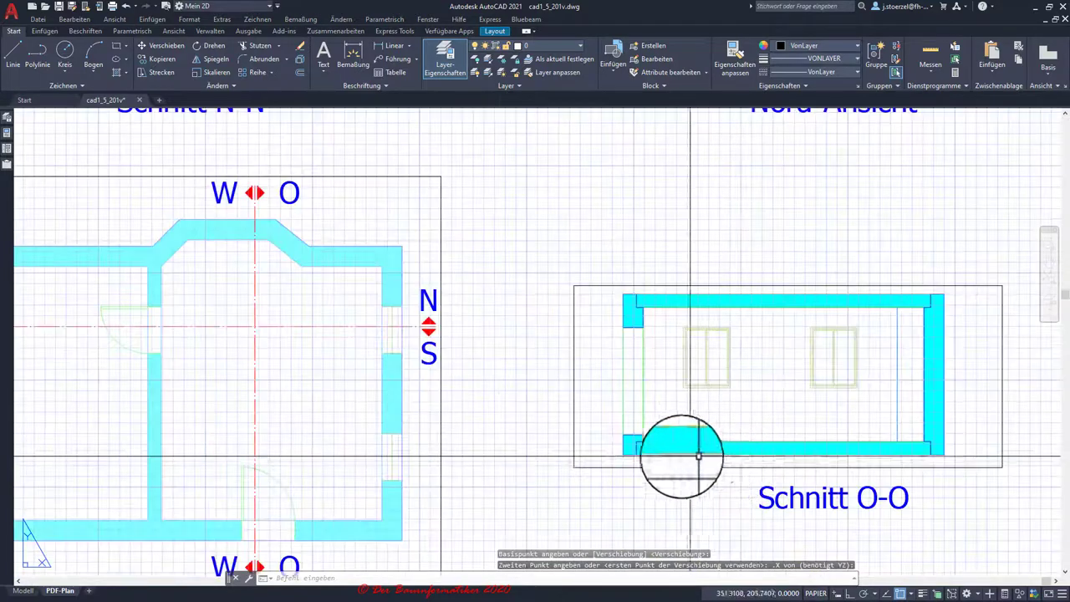
left_click(575, 465)
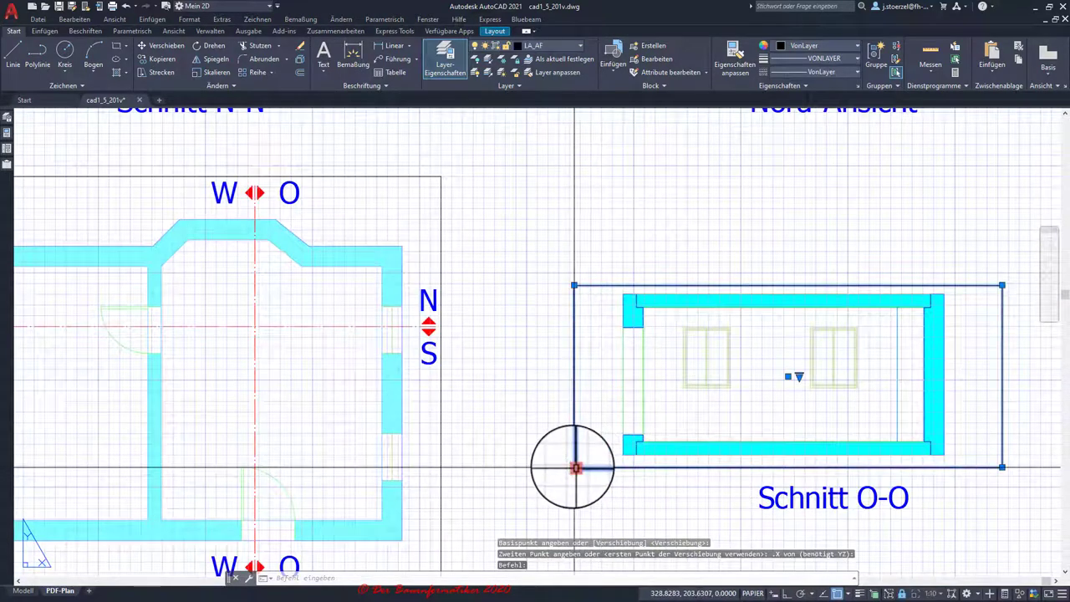
- With object snap off, pull the lower-left corner inward to crop the viewport frame
left_click(577, 468)
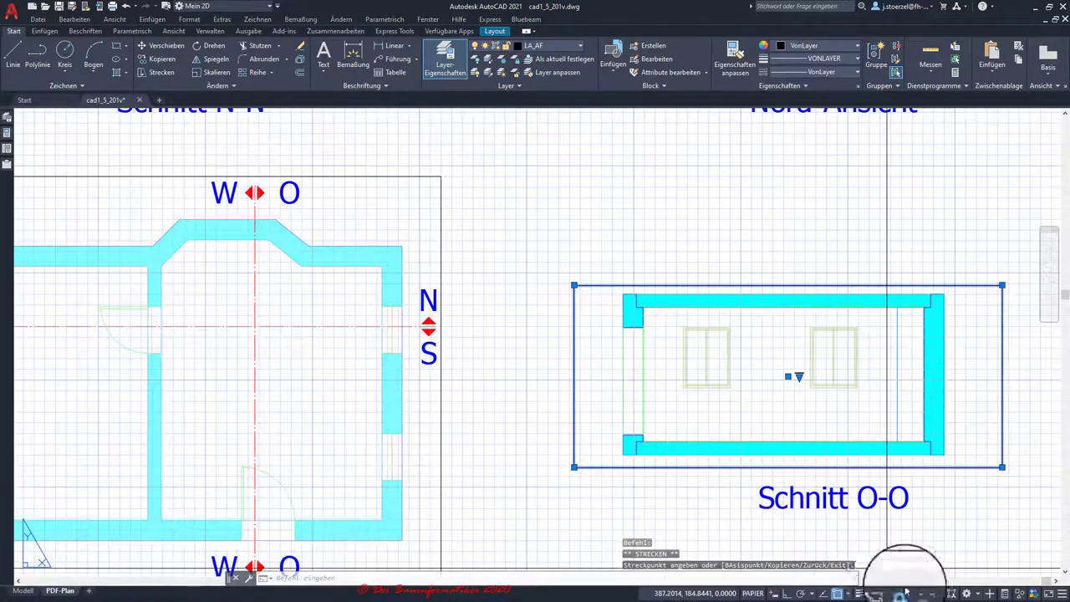
left_click(836, 592)
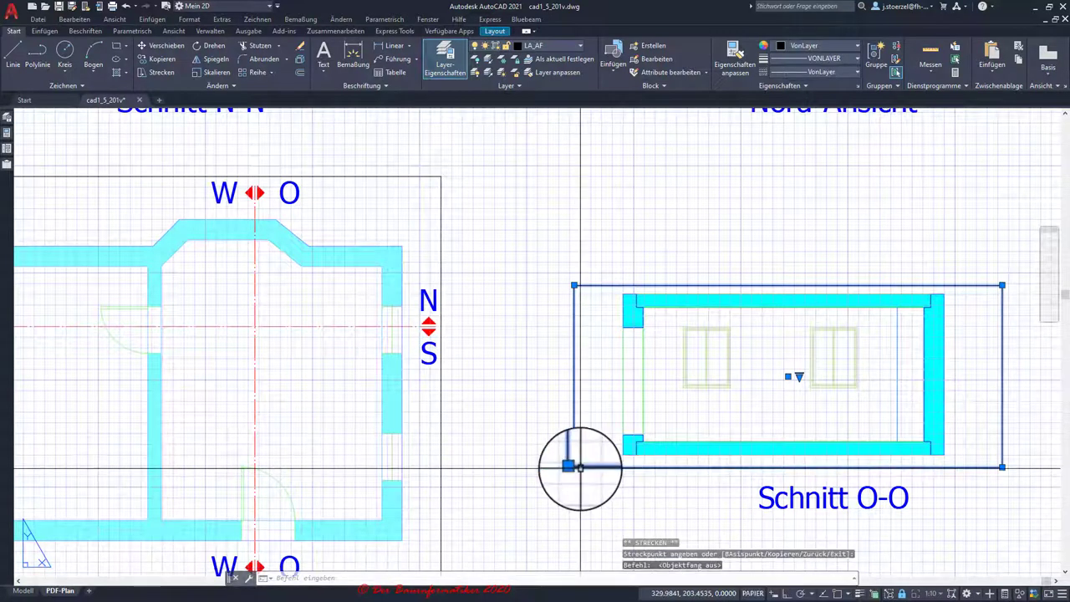
left_click(613, 466)
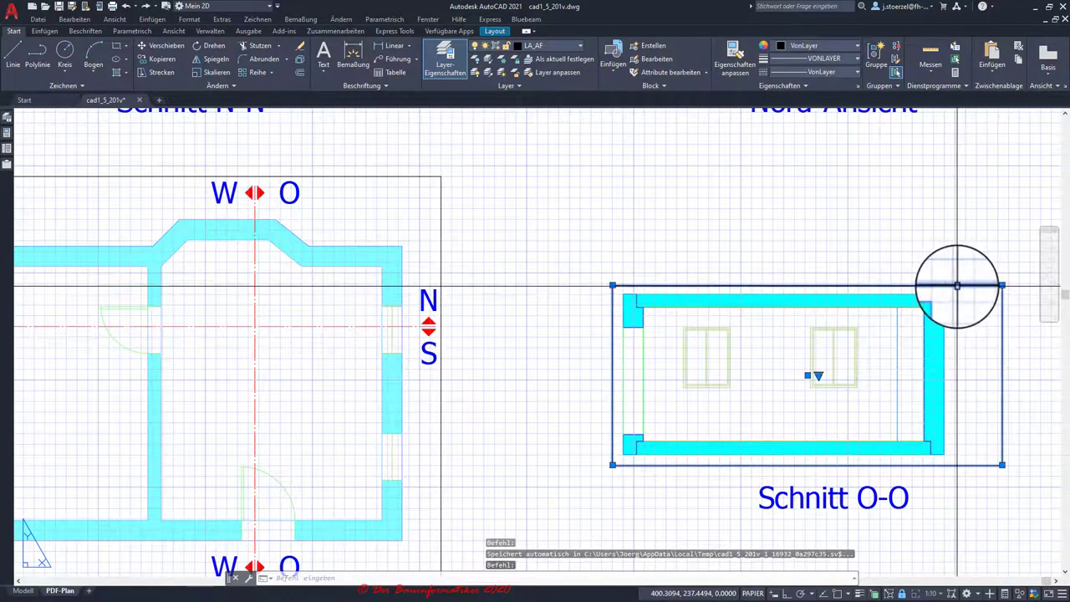
left_click(1003, 285)
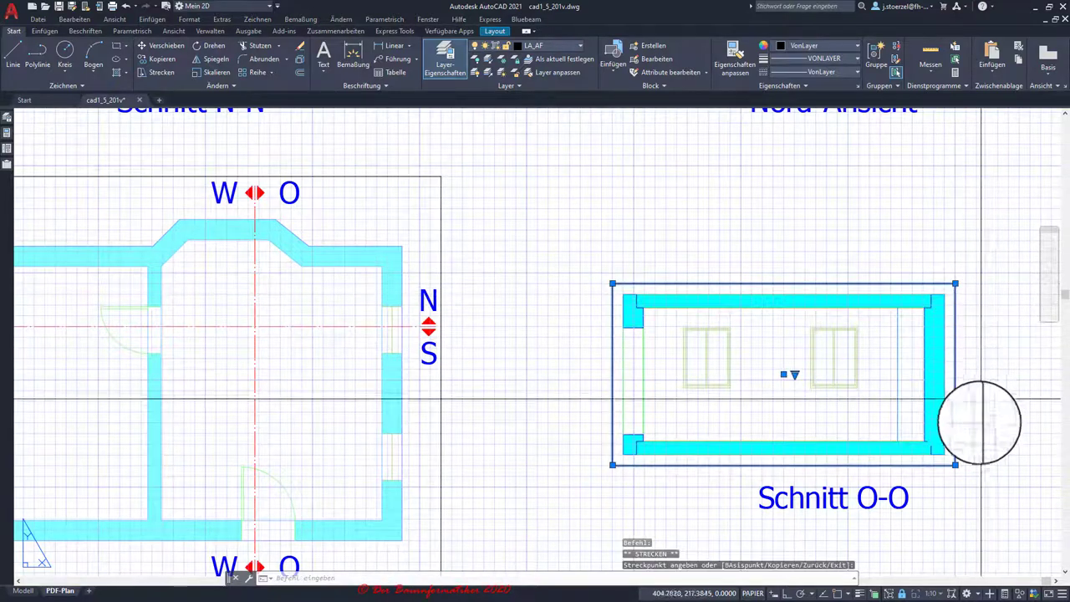
key("Escape")
key("Escape")
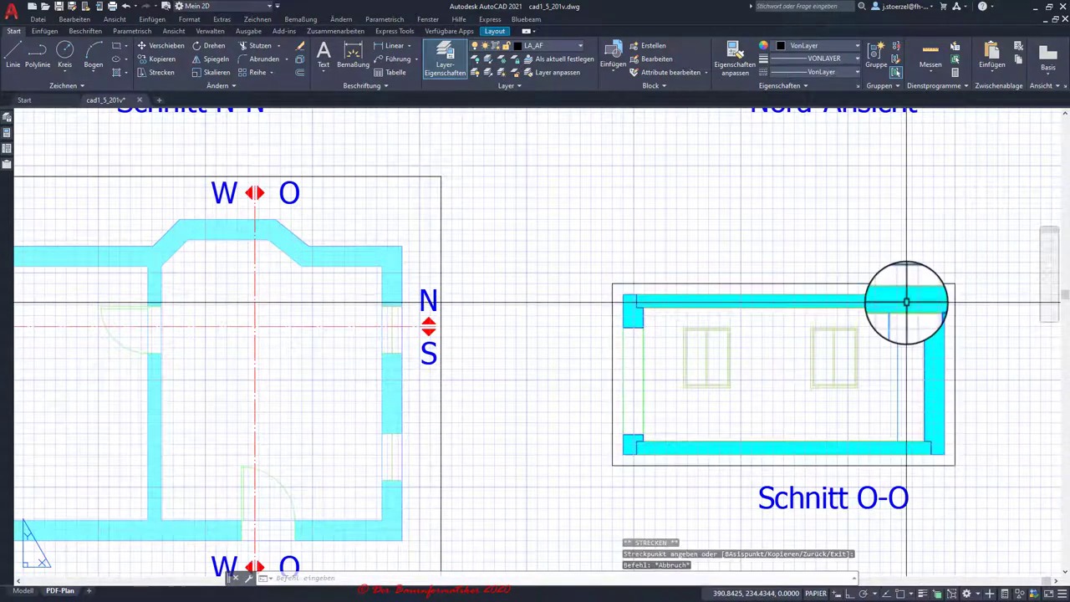
scroll(652, 242, "down", 4)
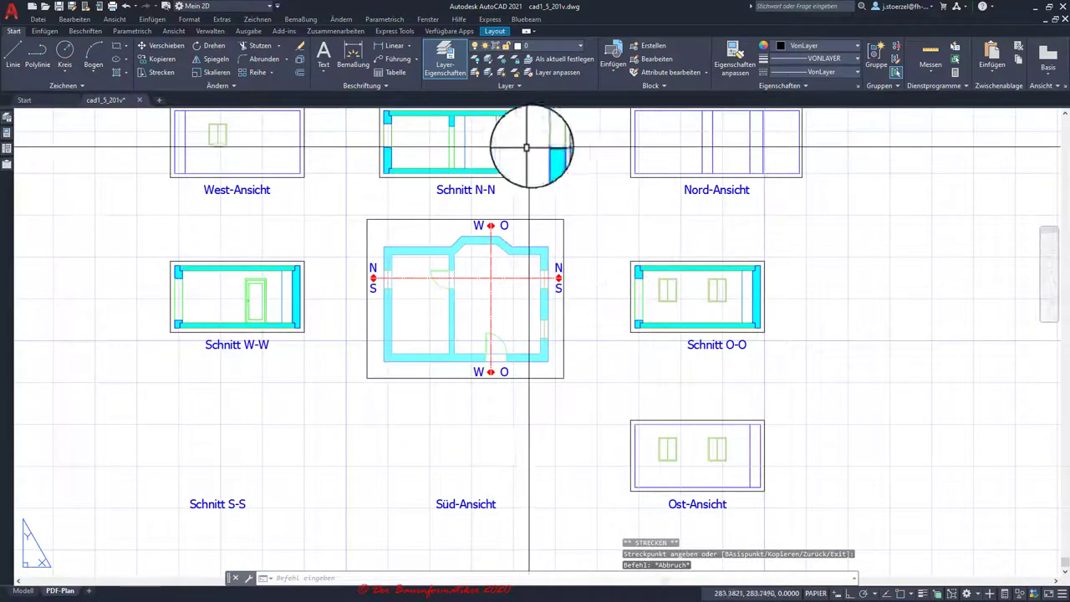
- Frame the empty Schnitt S-S and Süd-Ansicht spots and make LA_AF the current layer
middle_click_drag(530, 310, 676, 327)
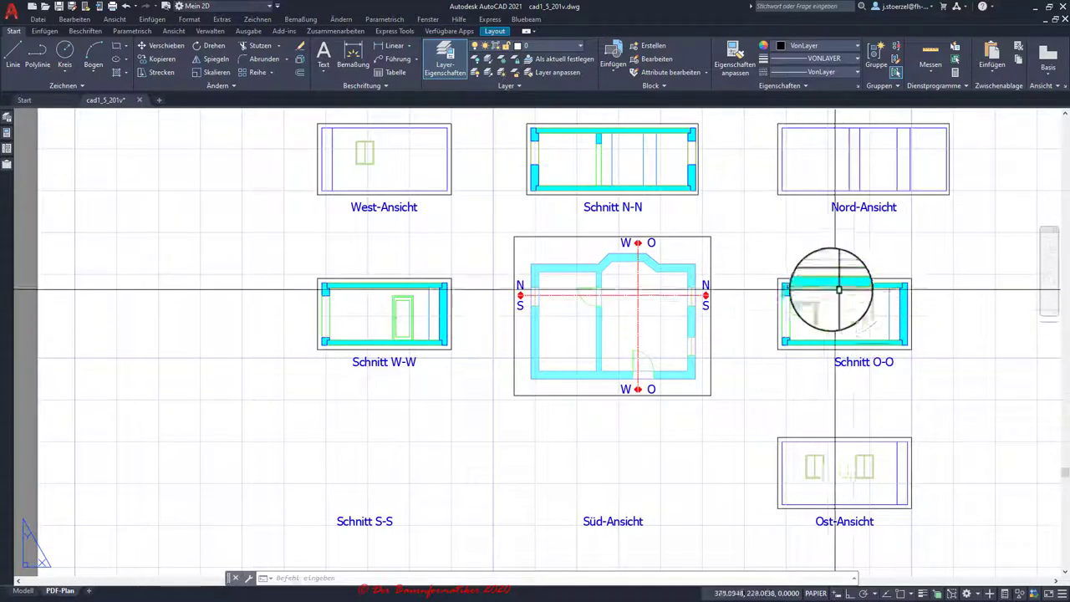
scroll(612, 490, "down", 3)
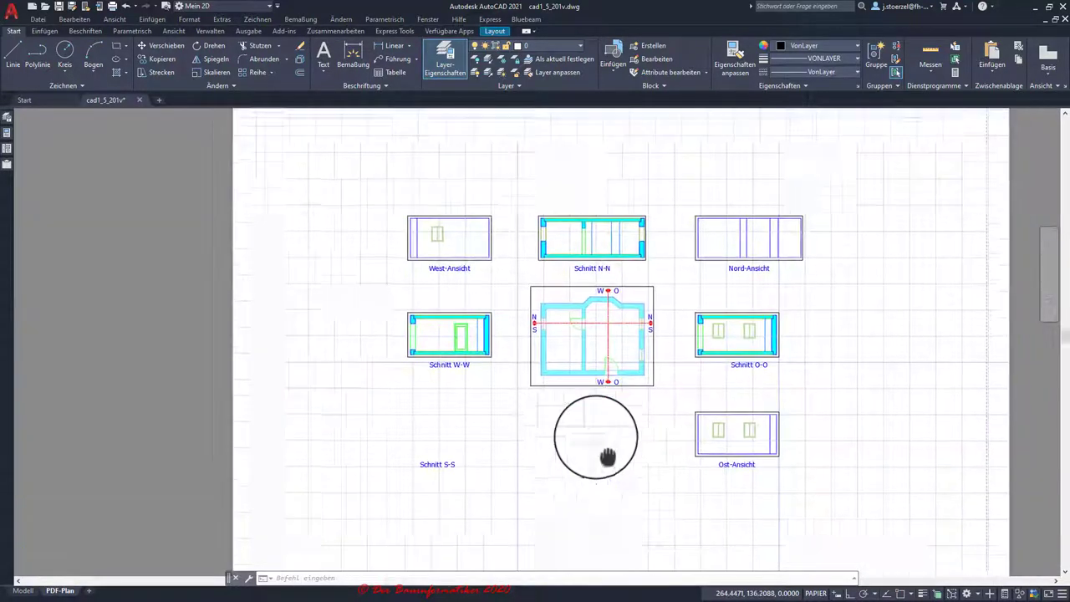
scroll(569, 430, "up", 5)
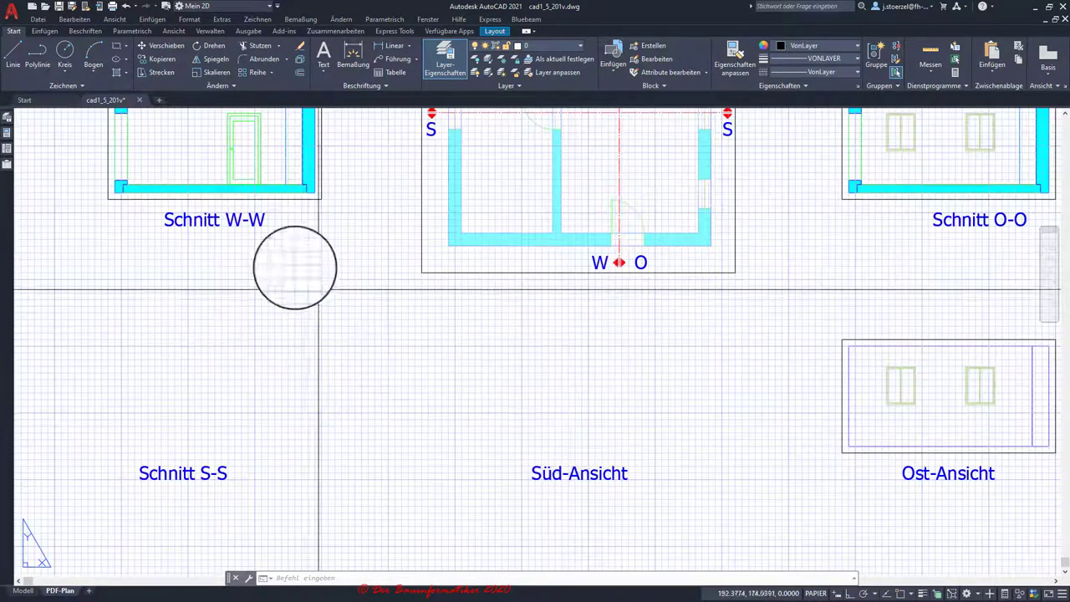
middle_click_drag(459, 370, 449, 390)
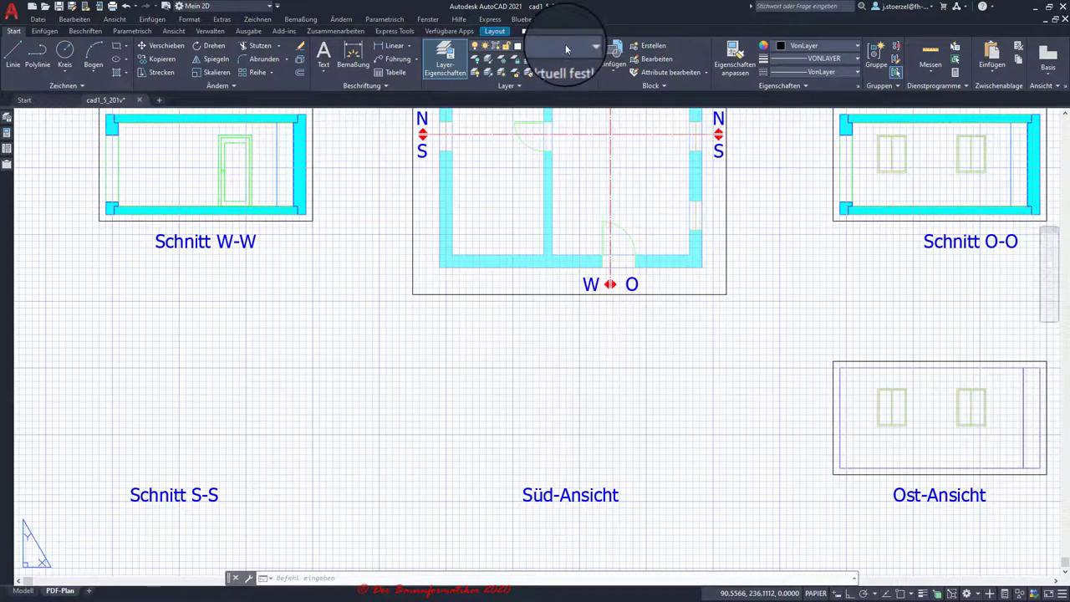
left_click(552, 46)
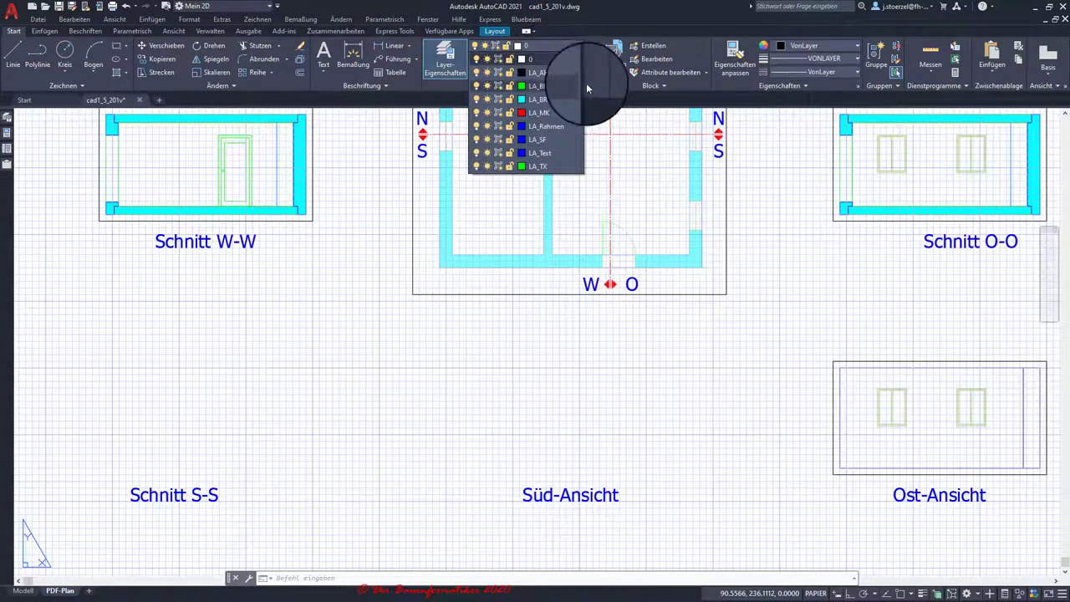
left_click(540, 75)
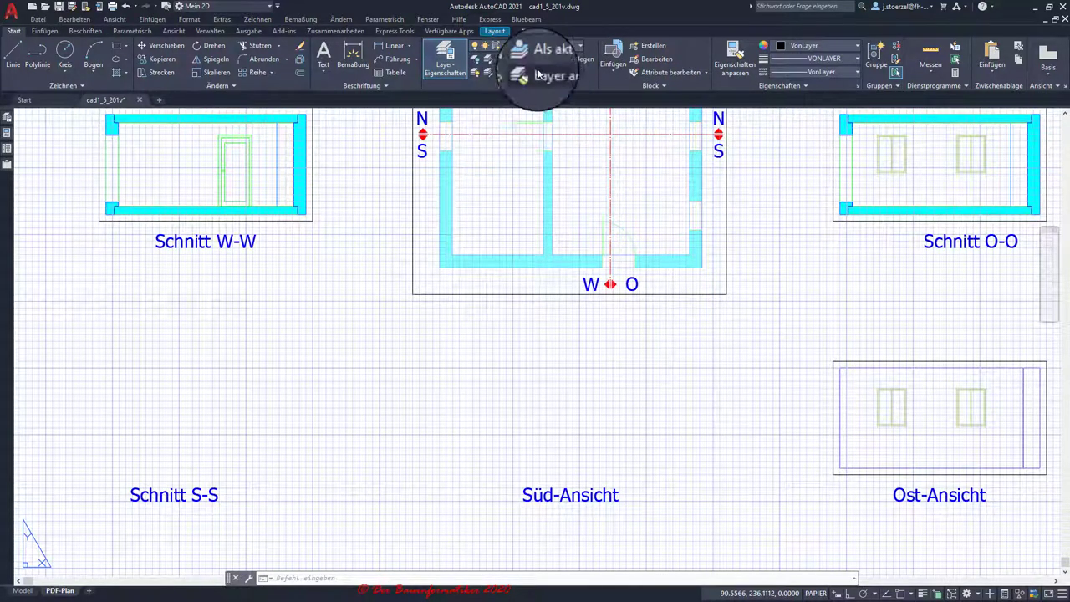
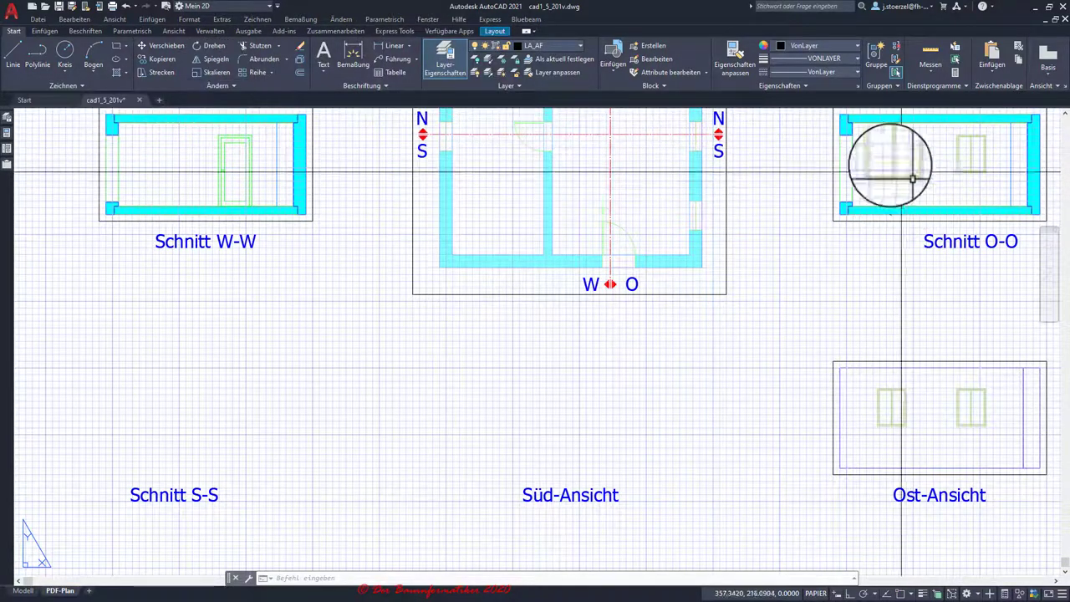
- Check the PDF-Plan sheet in the plot preview, then close the preview
left_click(168, 8)
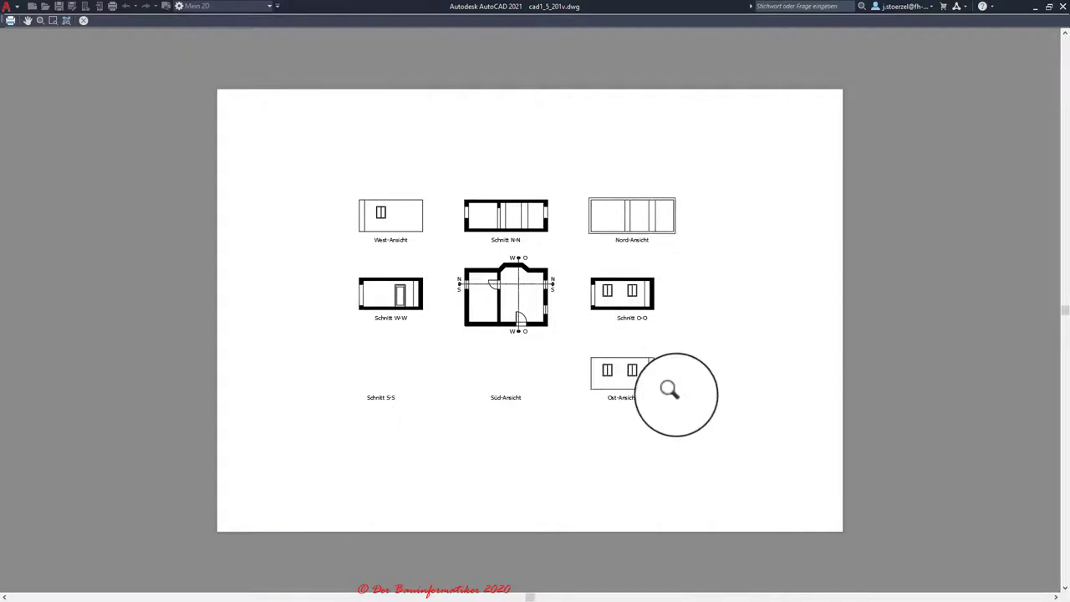
scroll(600, 211, "up", 2)
scroll(585, 219, "up", 2)
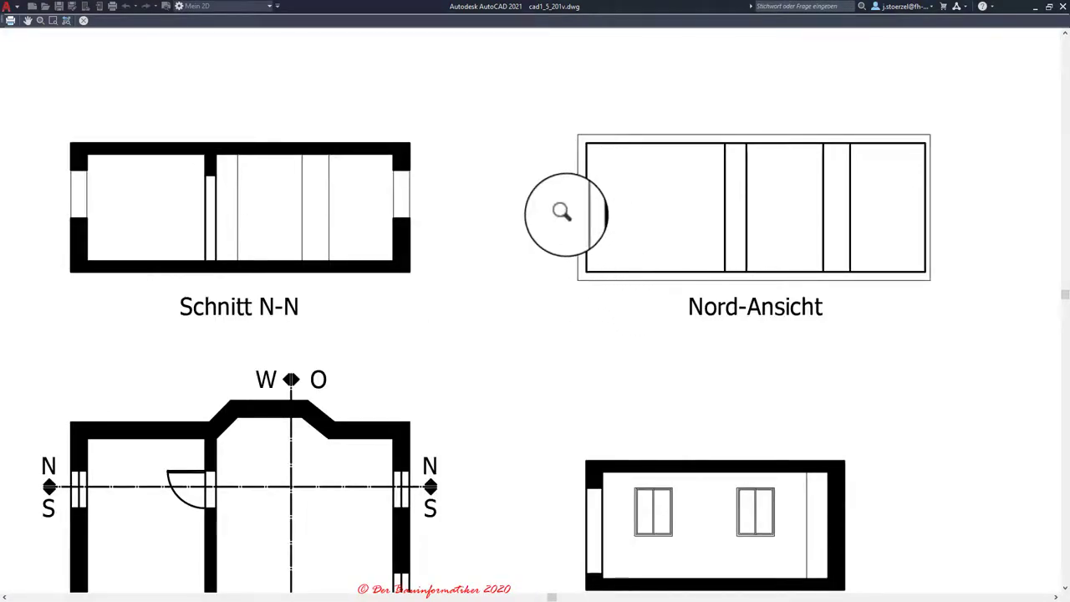
left_click(87, 22)
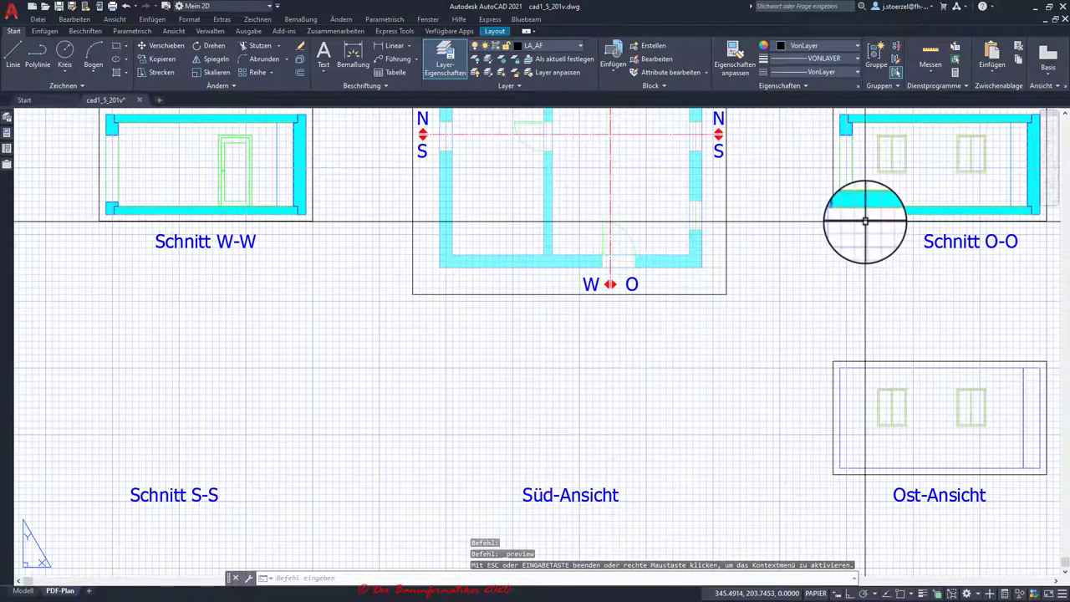
- Move the Schnitt O-O and Nord-Ansicht viewports onto layer LA_AF
left_click(865, 220)
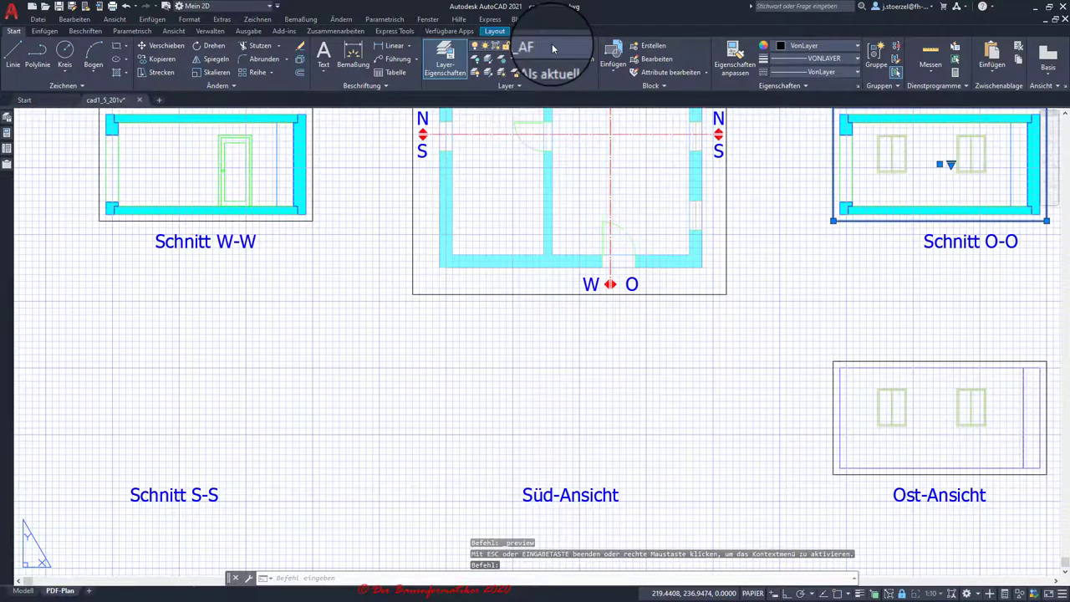
left_click(551, 48)
left_click(552, 45)
left_click(549, 49)
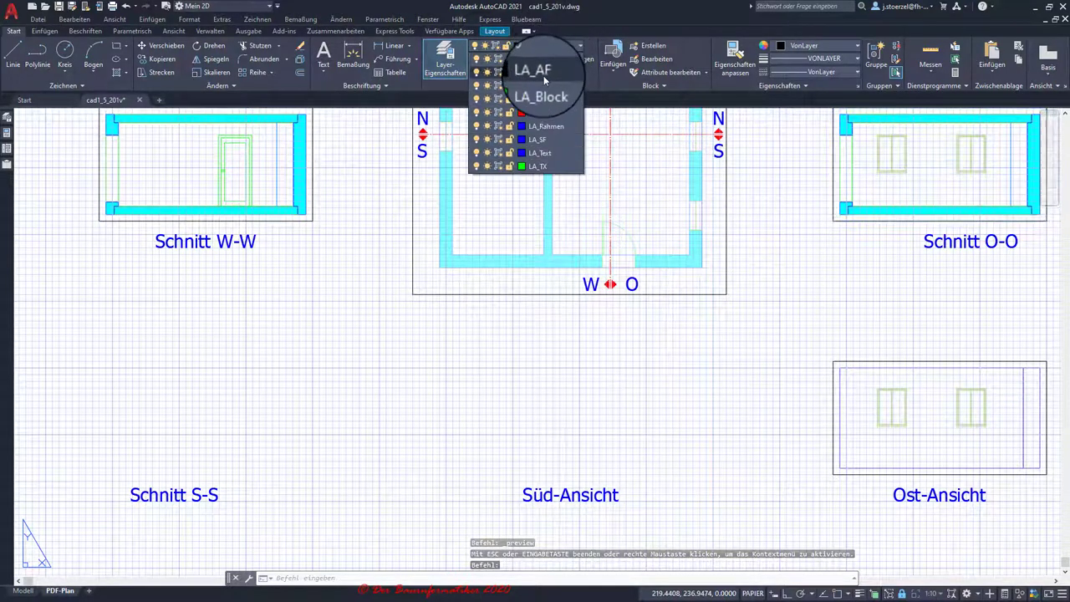
left_click(544, 75)
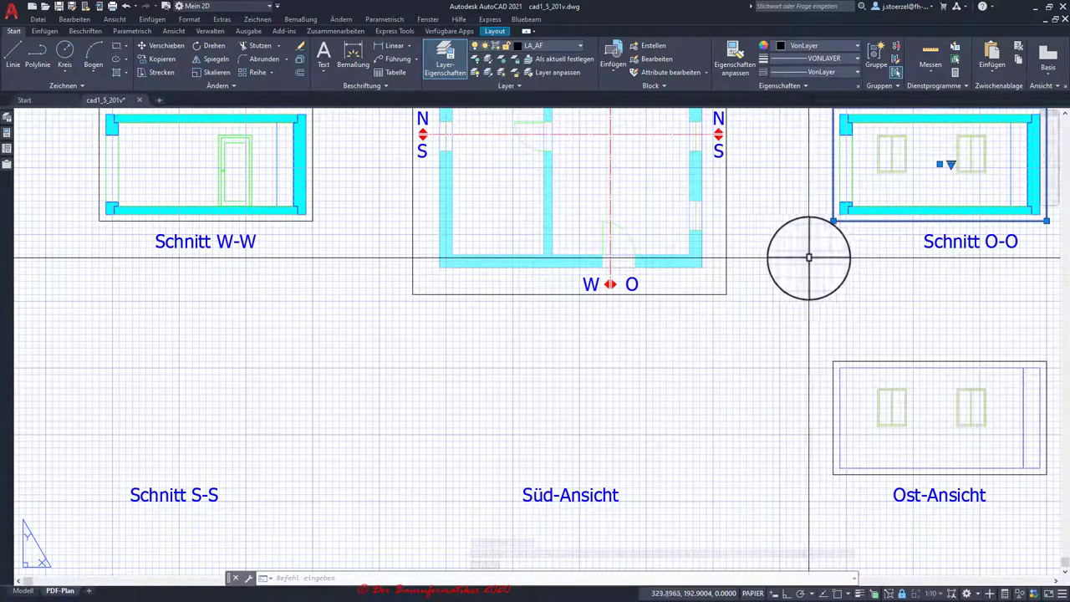
key("Escape")
scroll(809, 257, "down", 4)
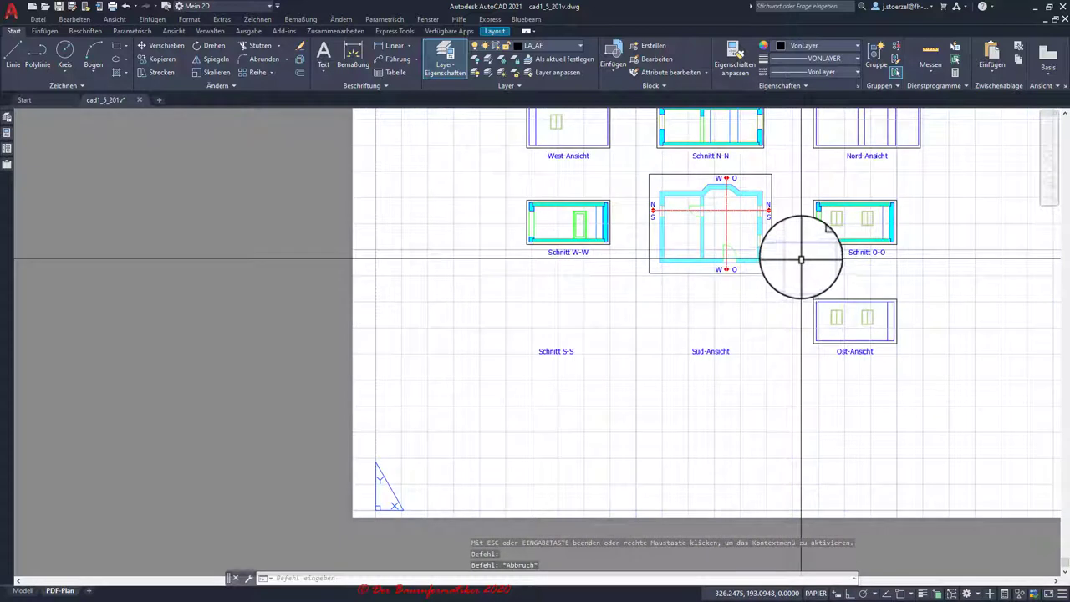
left_click(814, 143)
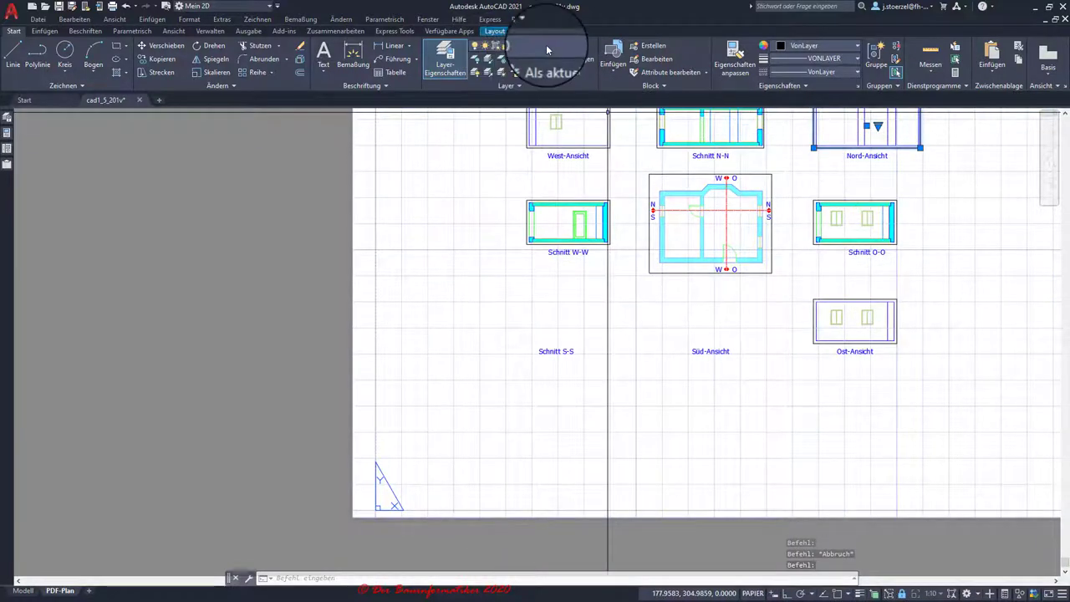
left_click(546, 44)
left_click(557, 75)
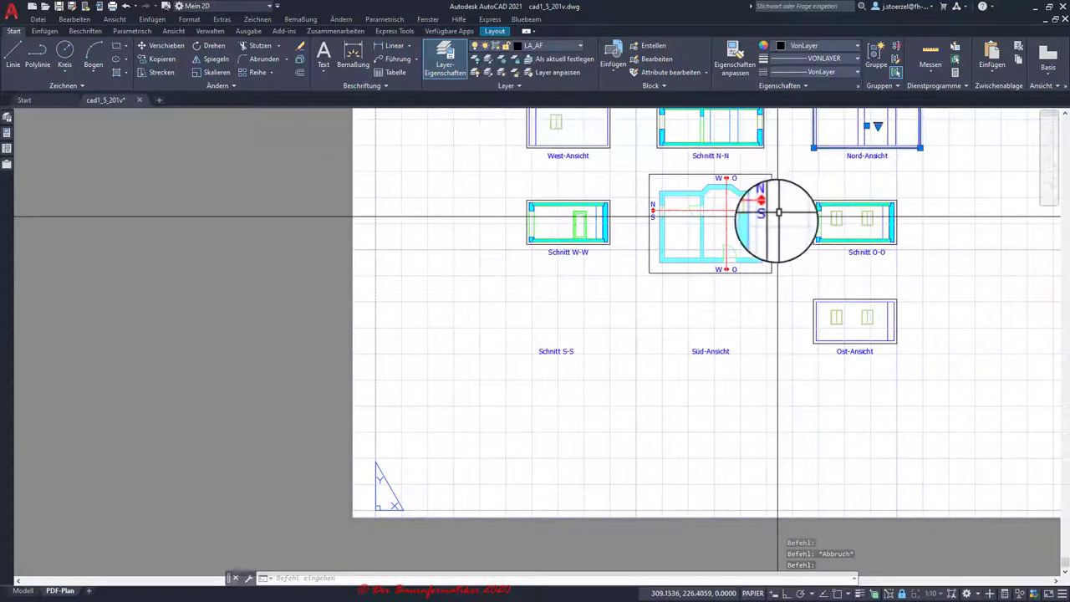
key("Escape")
key("Escape")
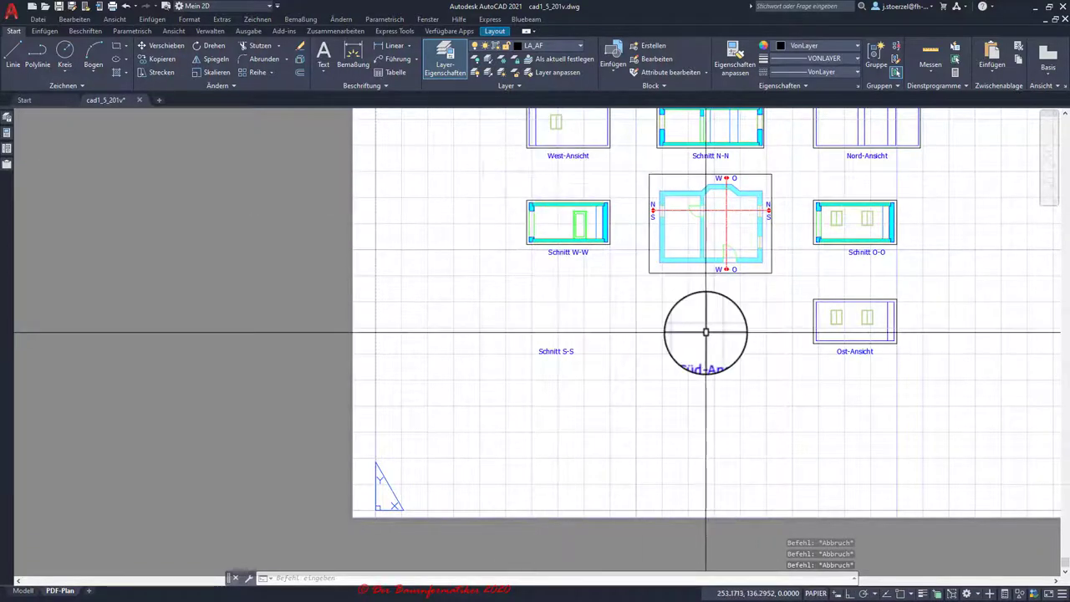
- Preview the plotted sheet again, then close it and centre the view grid
scroll(705, 331, "up", 2)
left_click(167, 7)
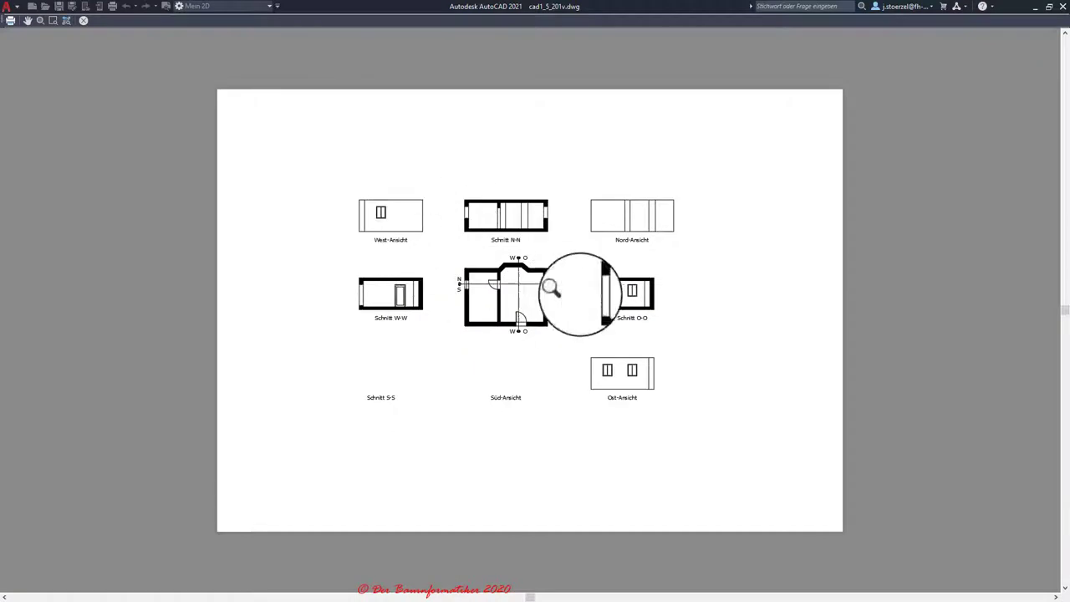
left_click(83, 21)
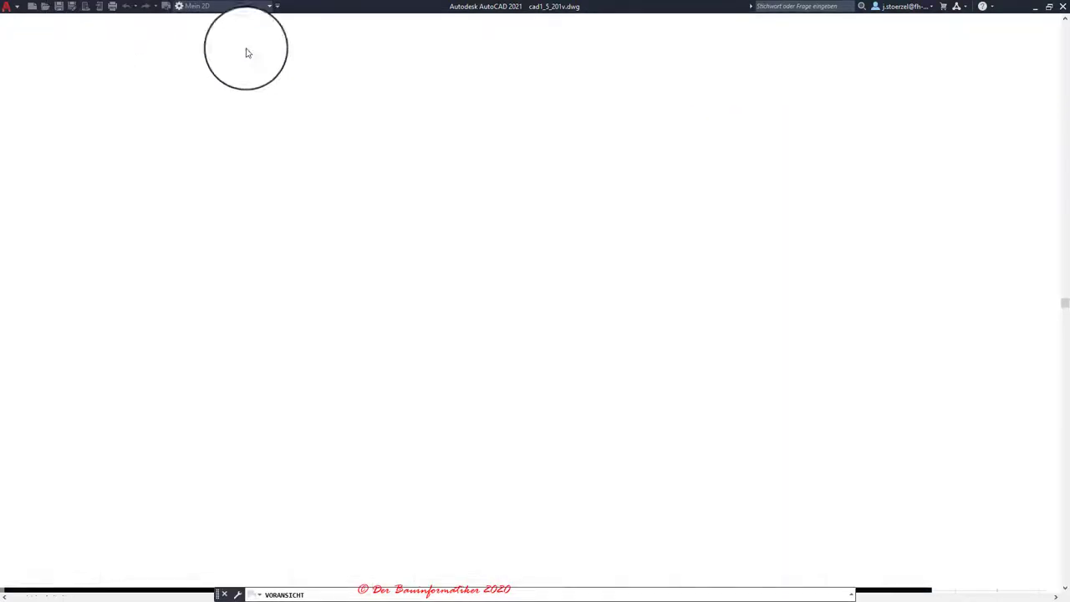
mouse_move(662, 276)
middle_mouse_down()
mouse_move(556, 321)
mouse_move(553, 365)
middle_mouse_up()
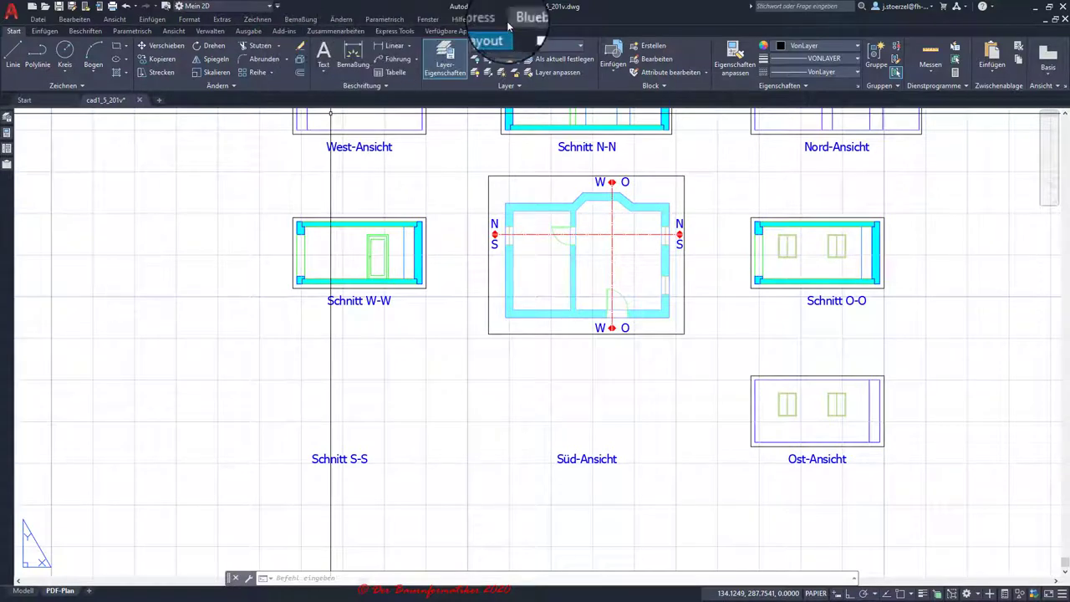
- Draw a Rechteckig viewport from two corners picked above the Süd-Ansicht label
left_click(495, 33)
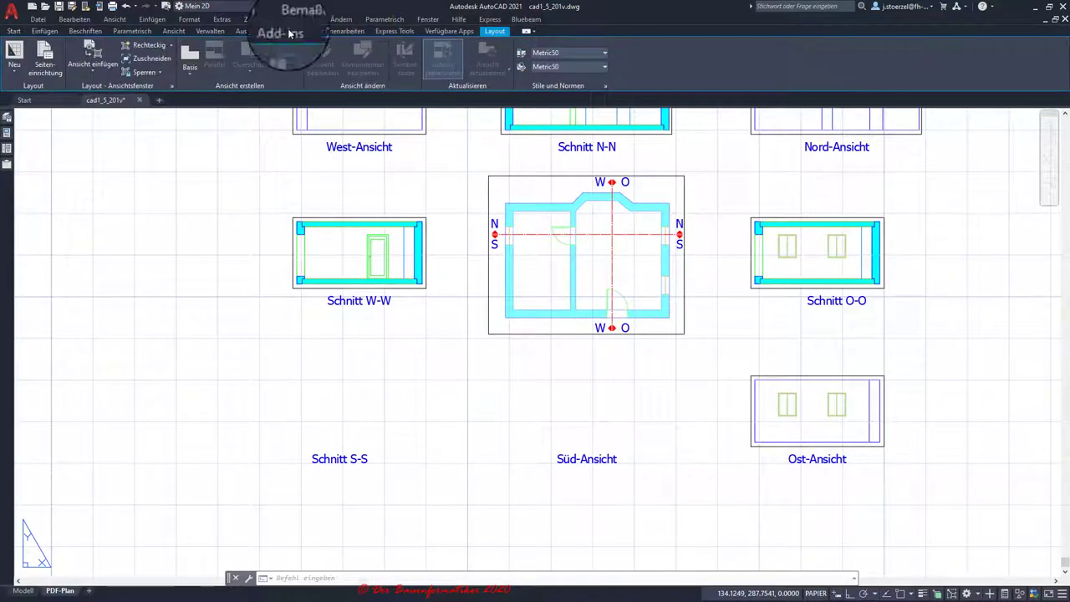
left_click(12, 32)
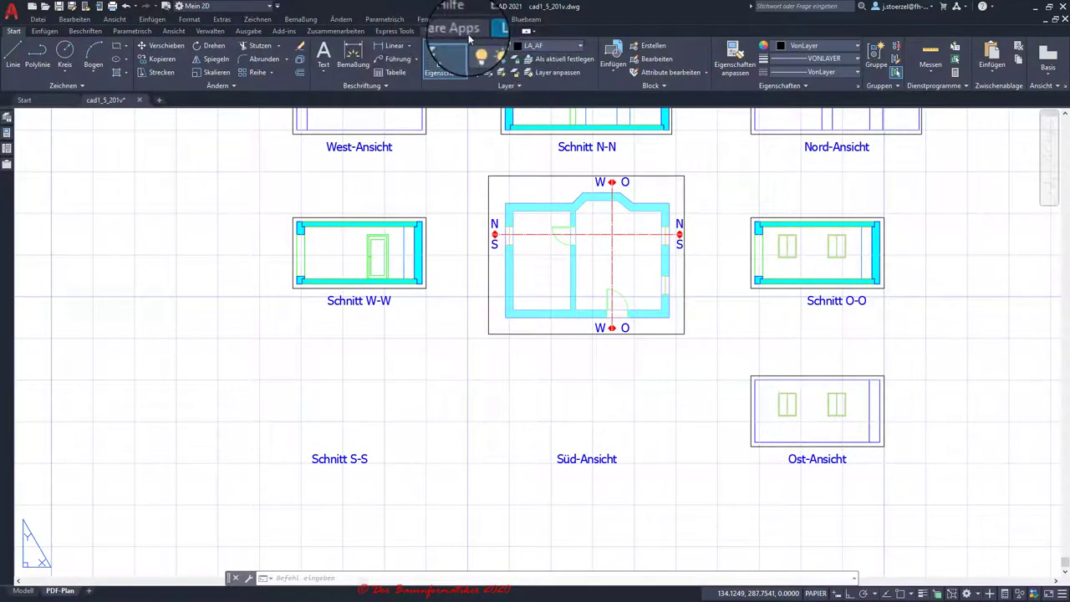
left_click(495, 31)
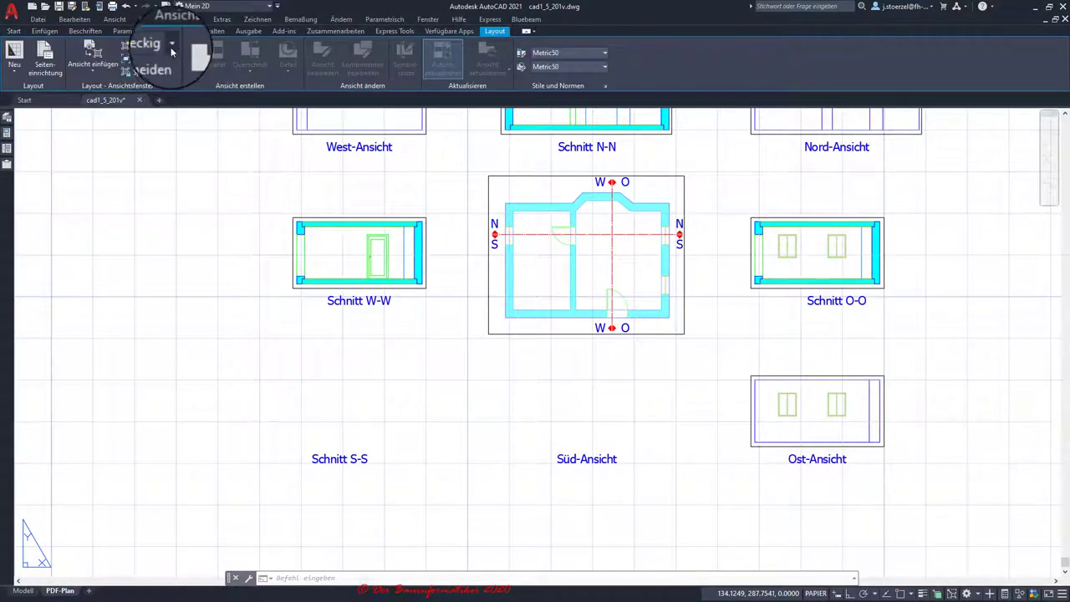
left_click(151, 71)
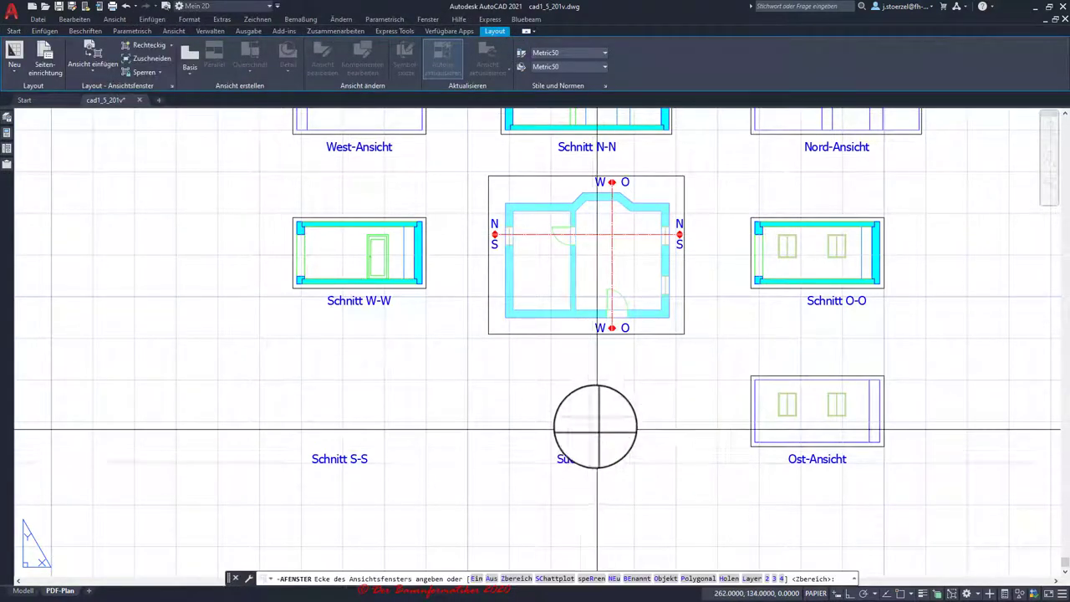
scroll(506, 368, "up", 2)
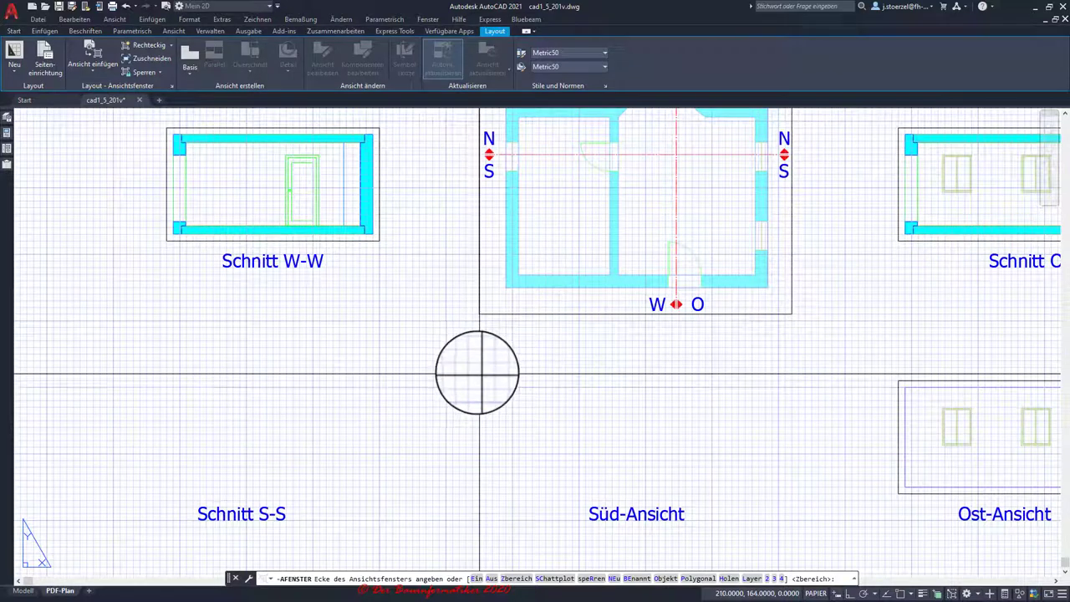
left_click(479, 373)
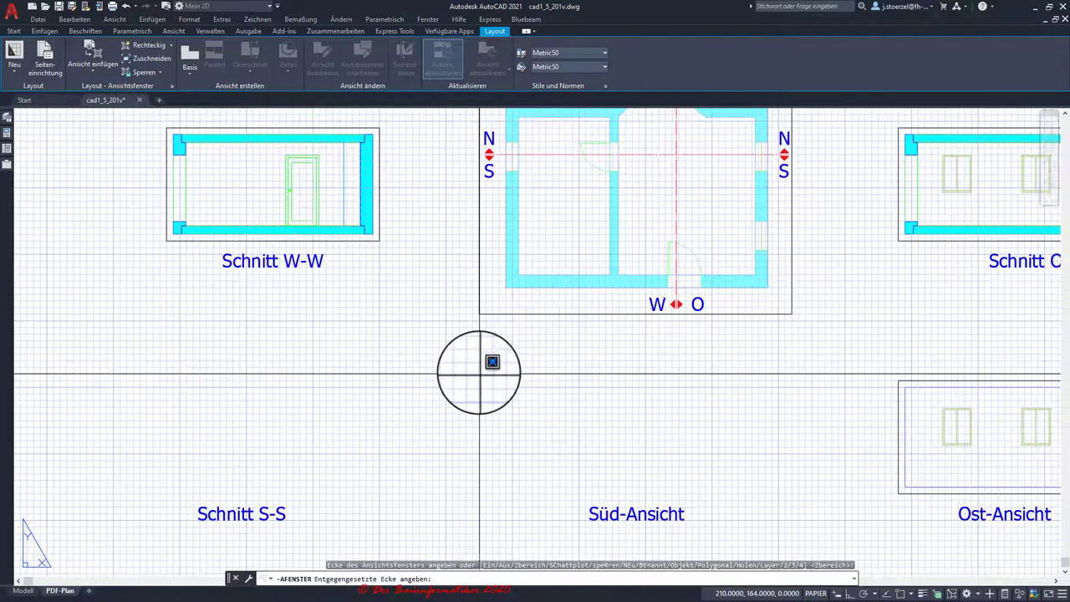
left_click(792, 500)
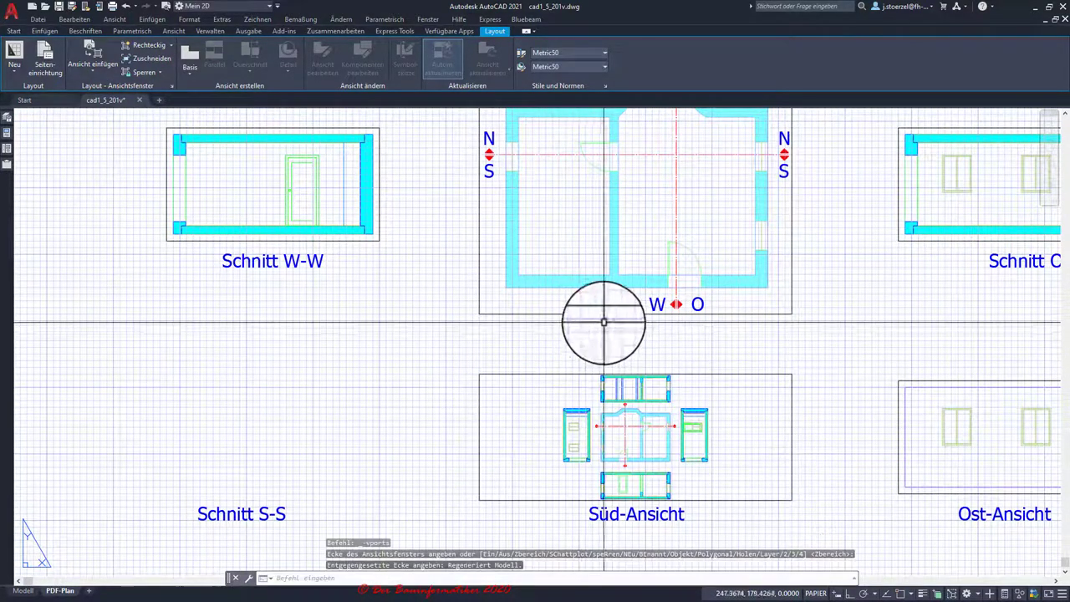
key("Escape")
key("Escape")
- Inside the new viewport, restore the Ansicht-Sued named view and nudge it down
double_click(720, 399)
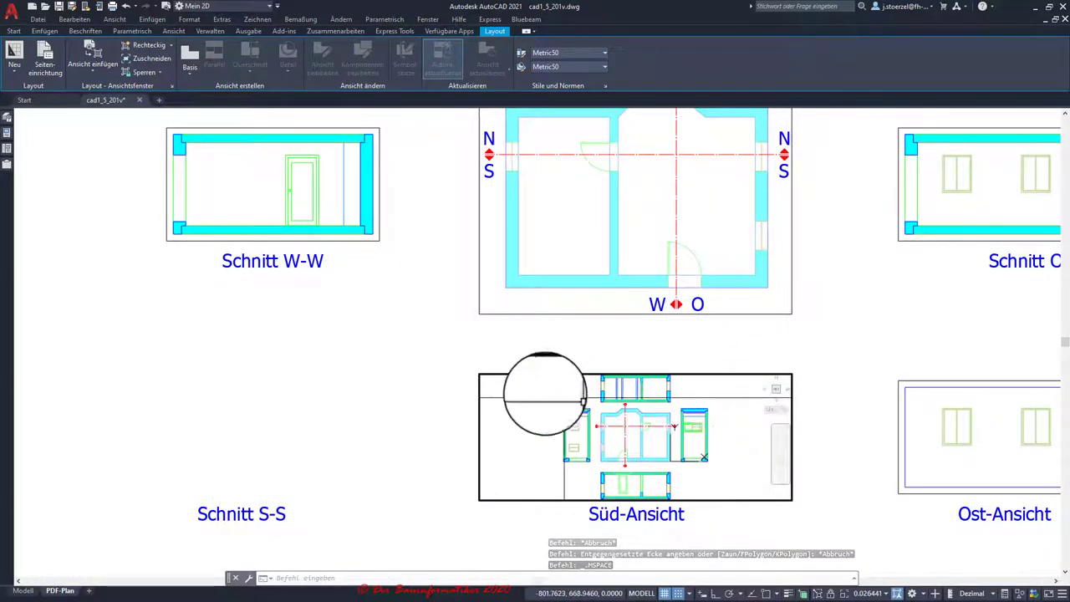
left_click(494, 384)
mouse_move(564, 393)
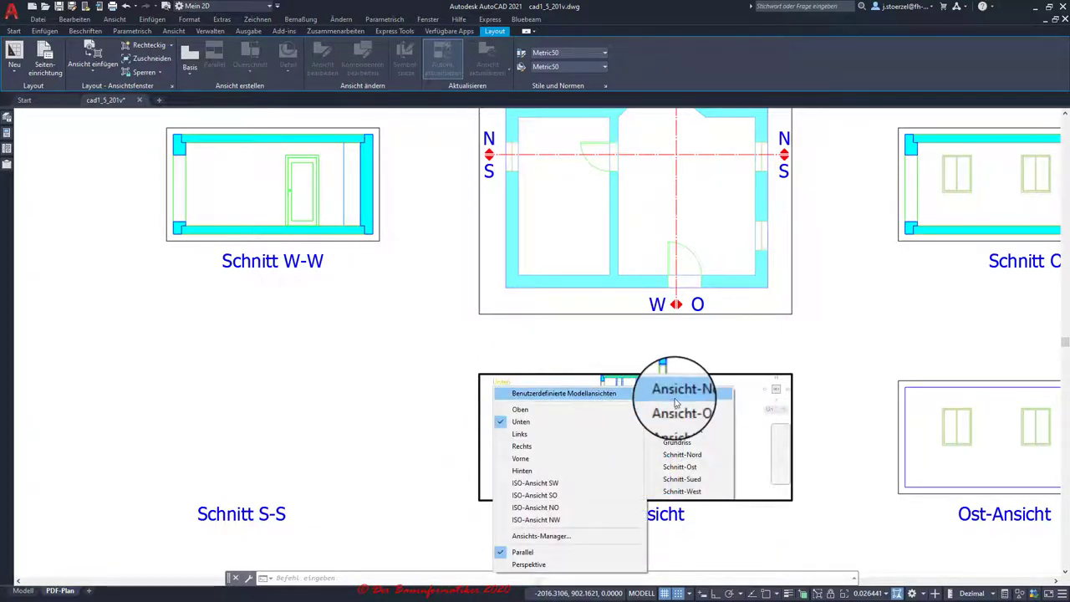
left_click(676, 399)
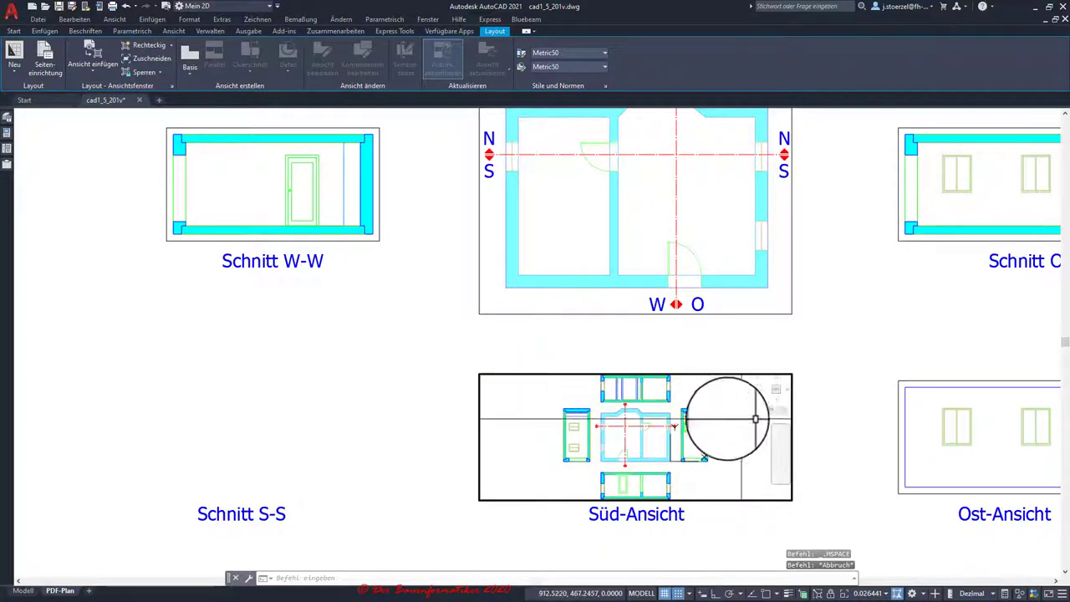
left_click(174, 31)
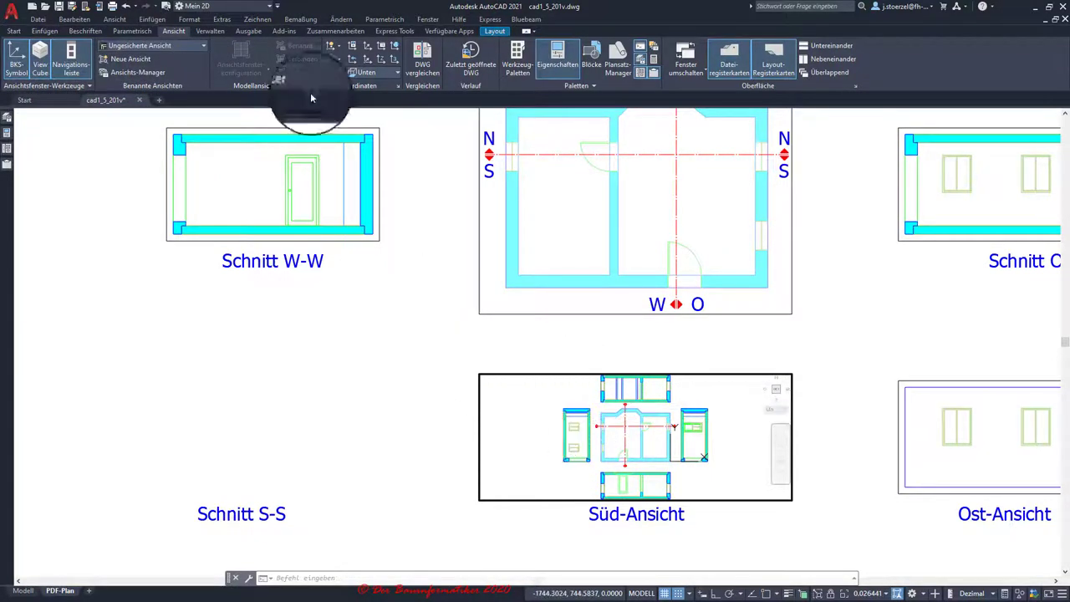
left_click(200, 49)
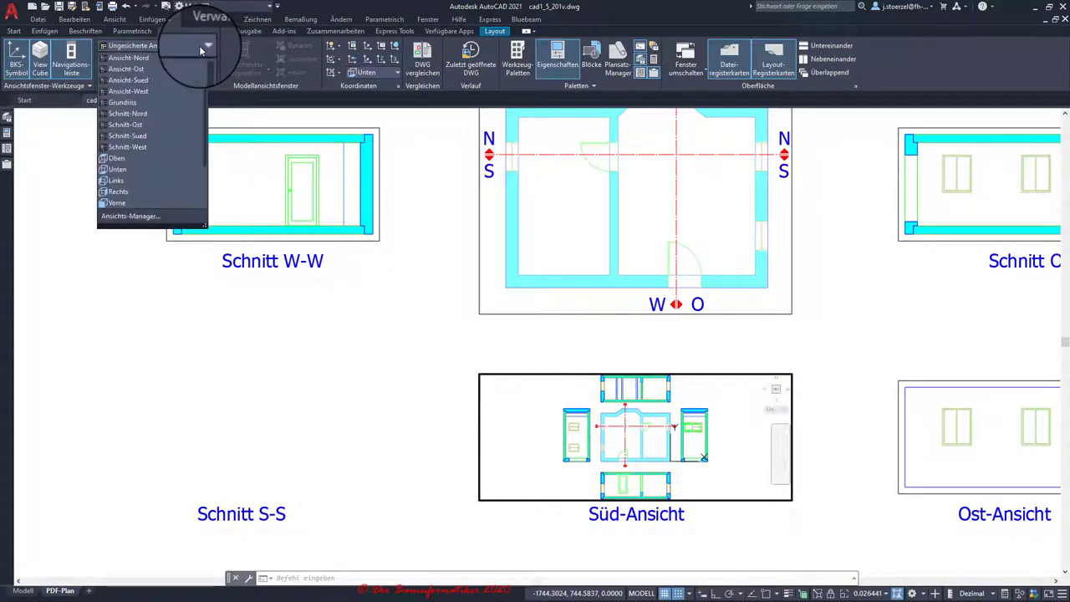
left_click(144, 82)
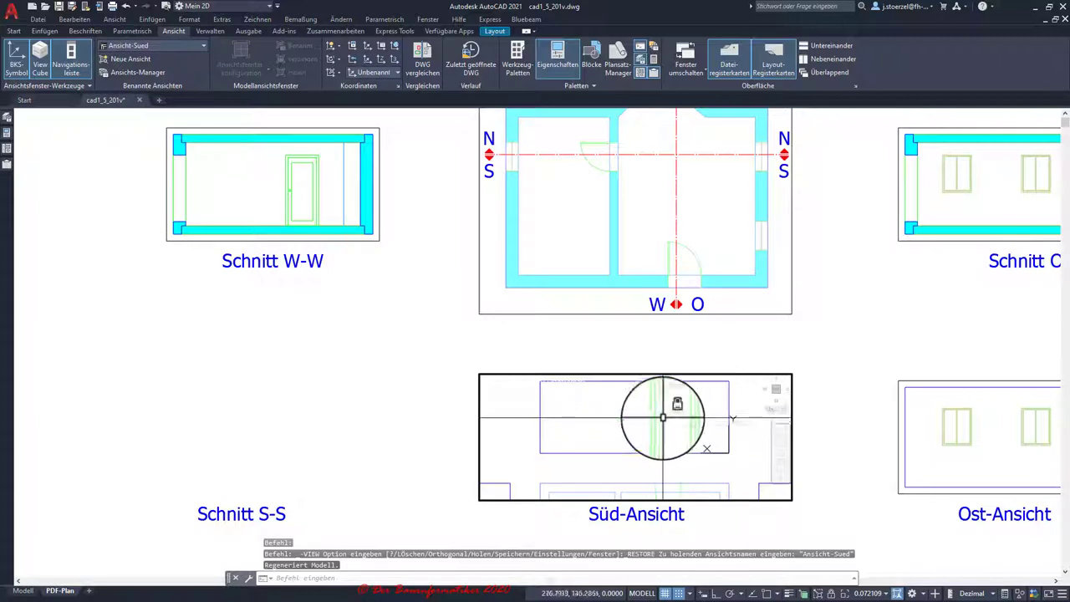
middle_click_drag(609, 415, 605, 435)
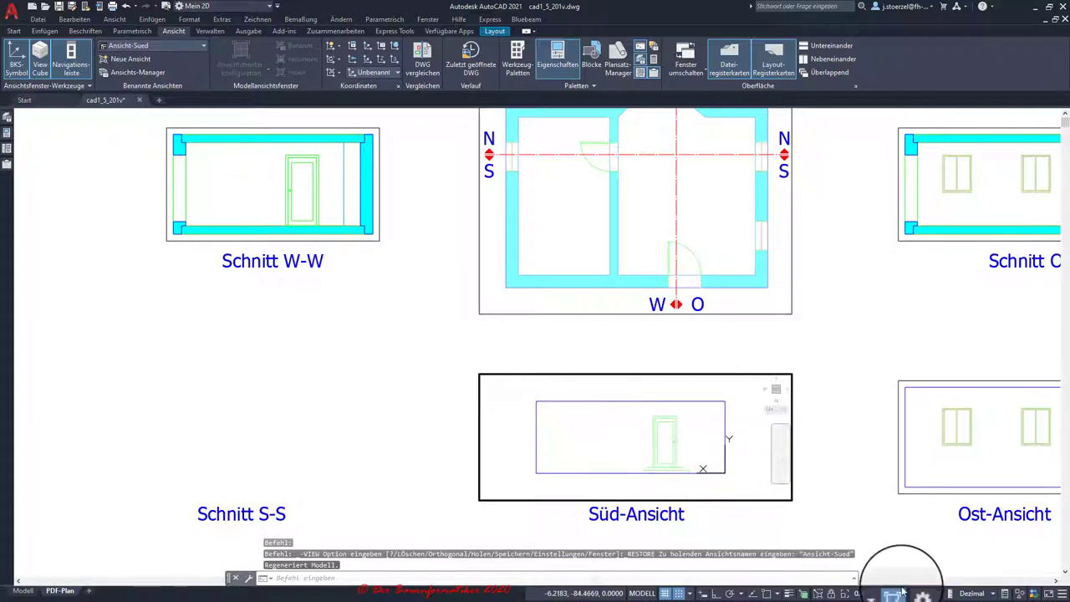
- Set the Süd-Ansicht viewport scale to 1:10 and return to paper space
left_click(874, 597)
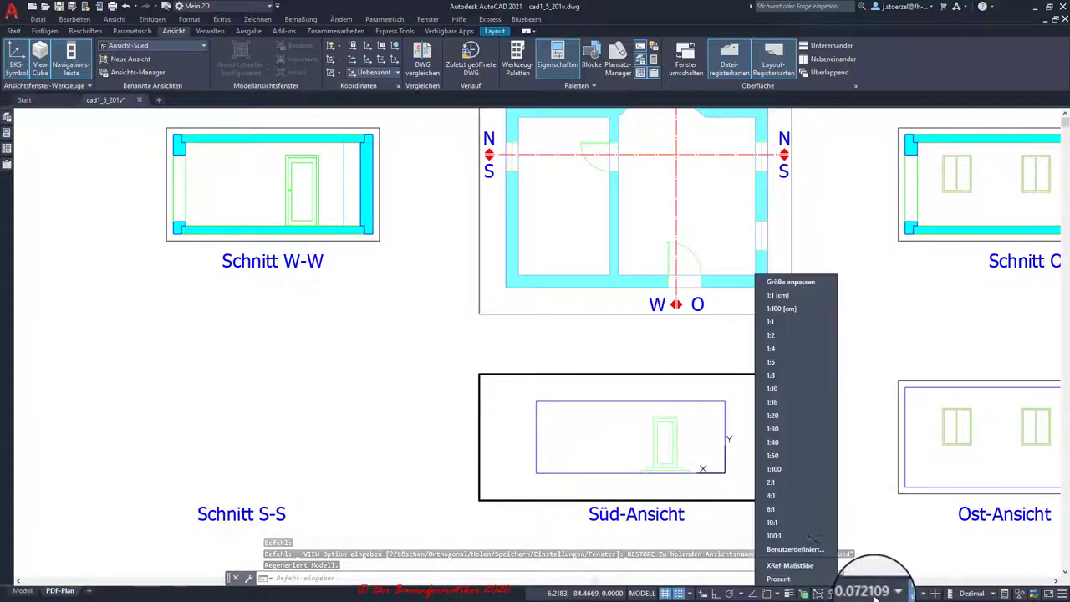
left_click(782, 389)
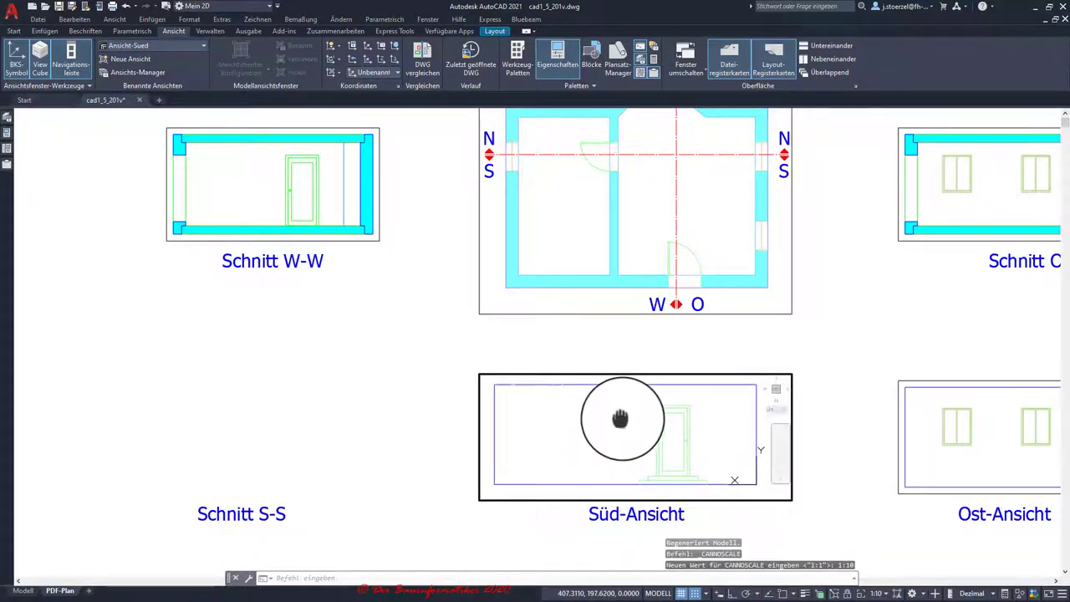
left_click(847, 594)
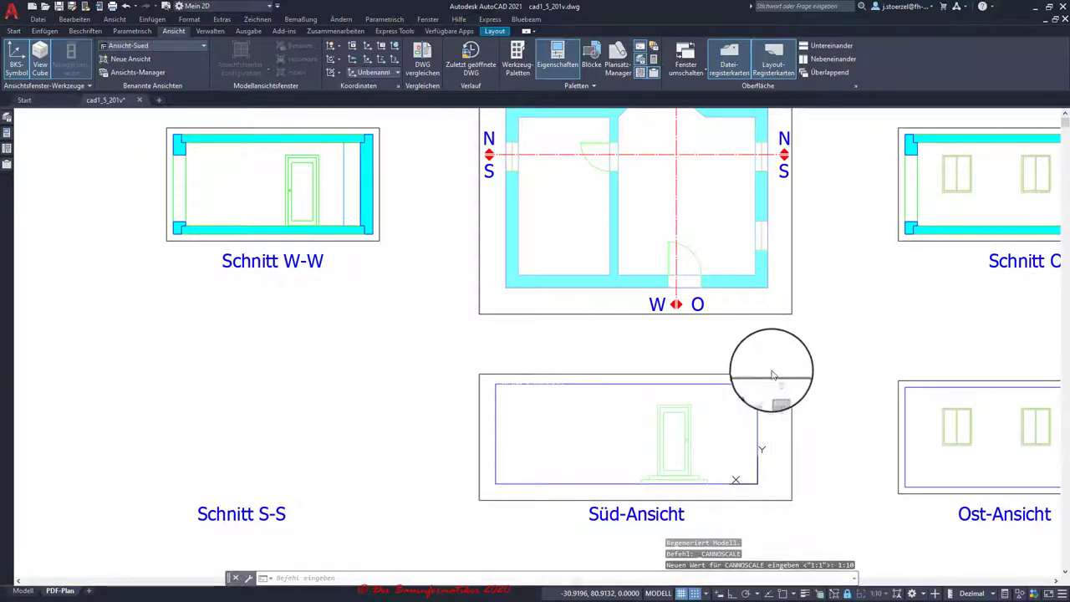
double_click(703, 424)
double_click(833, 428)
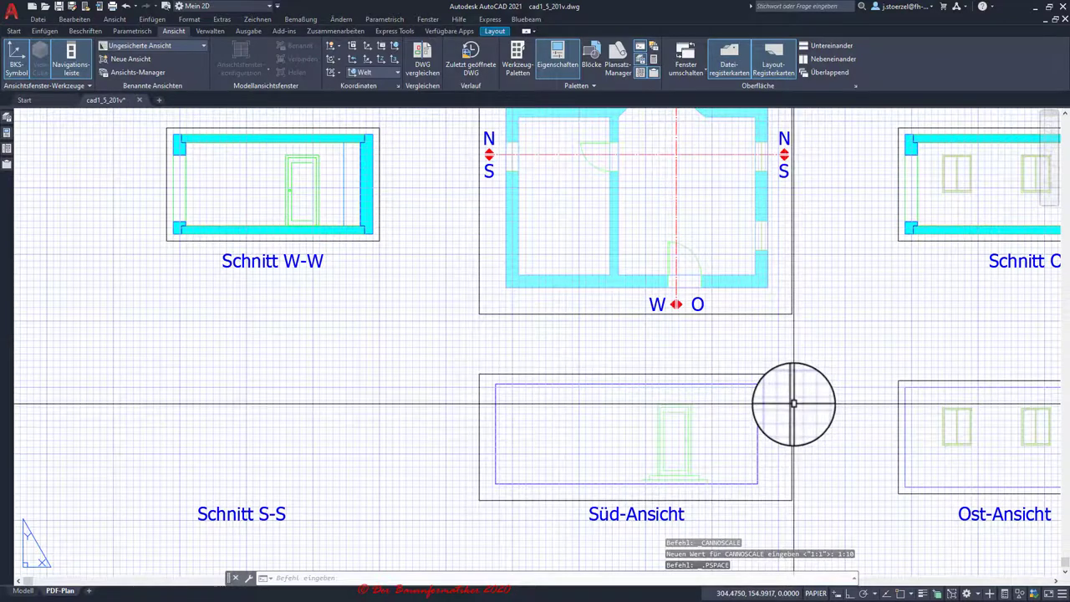
- Move the Süd-Ansicht viewport from its lower-left corner to a new position
scroll(475, 399, "up", 2)
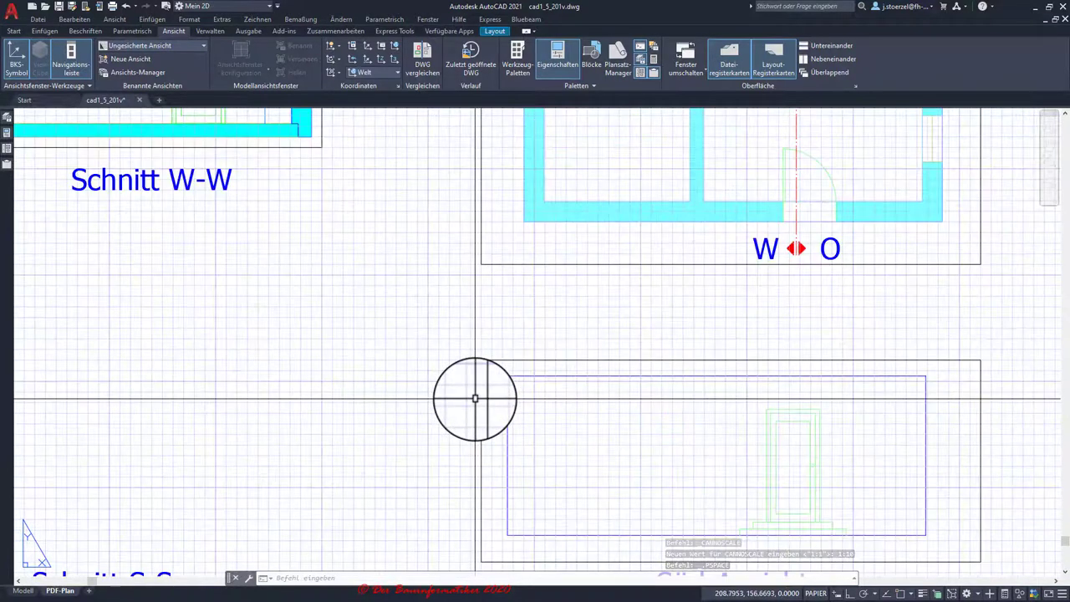
scroll(475, 399, "down", 3)
scroll(485, 387, "up", 1)
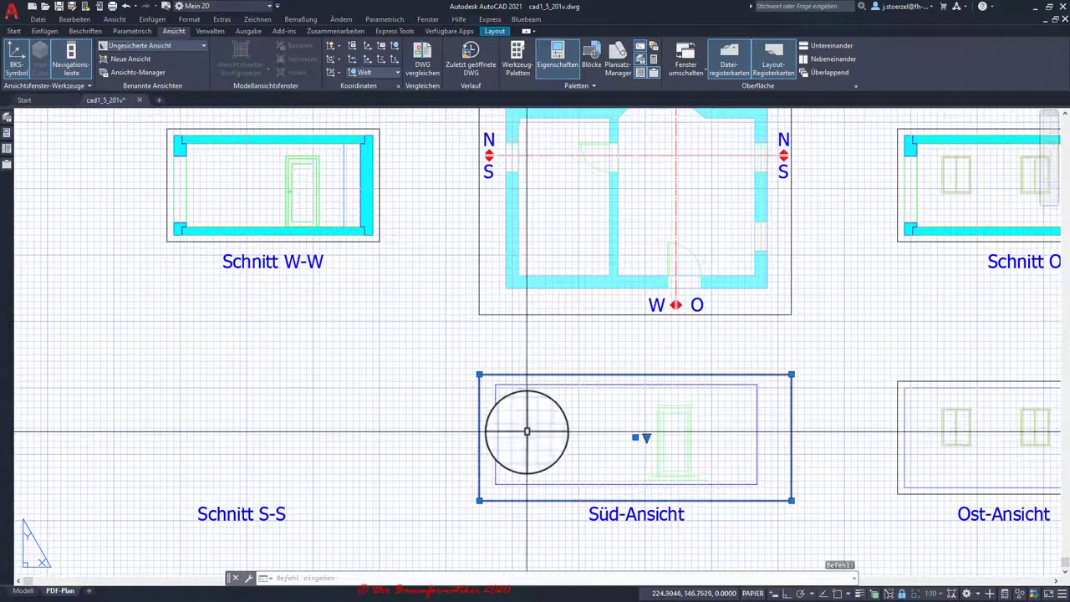
left_click(17, 35)
left_click(159, 45)
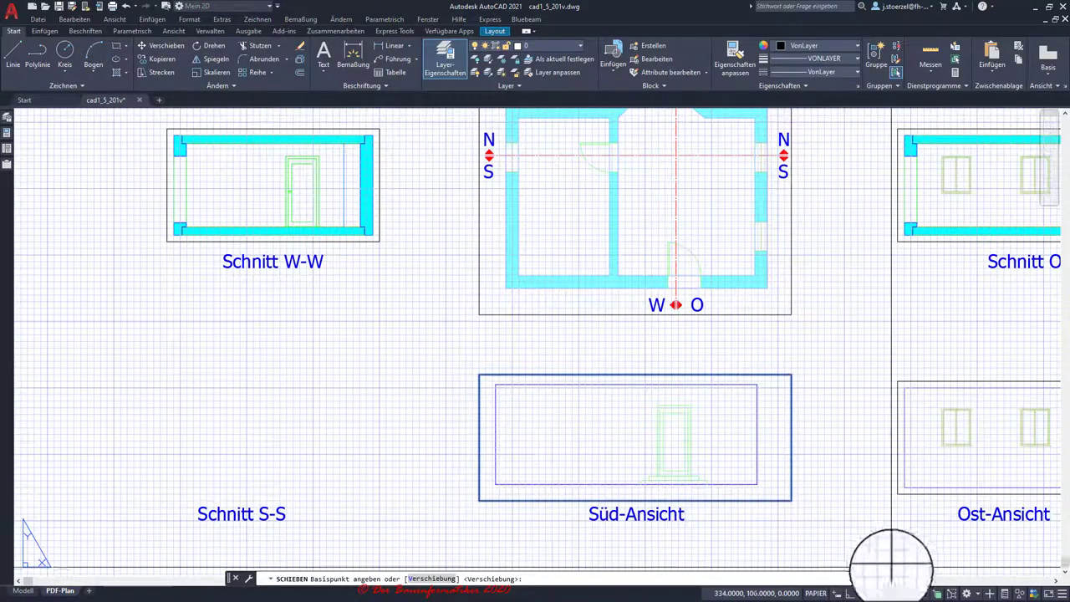
left_click(901, 594)
left_click(494, 483)
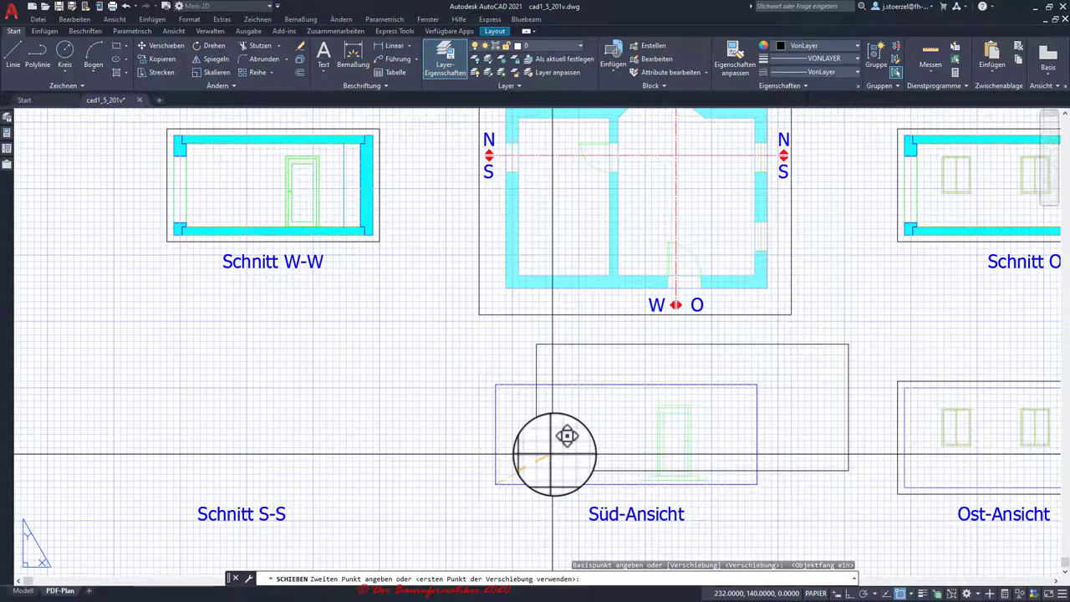
key("F3")
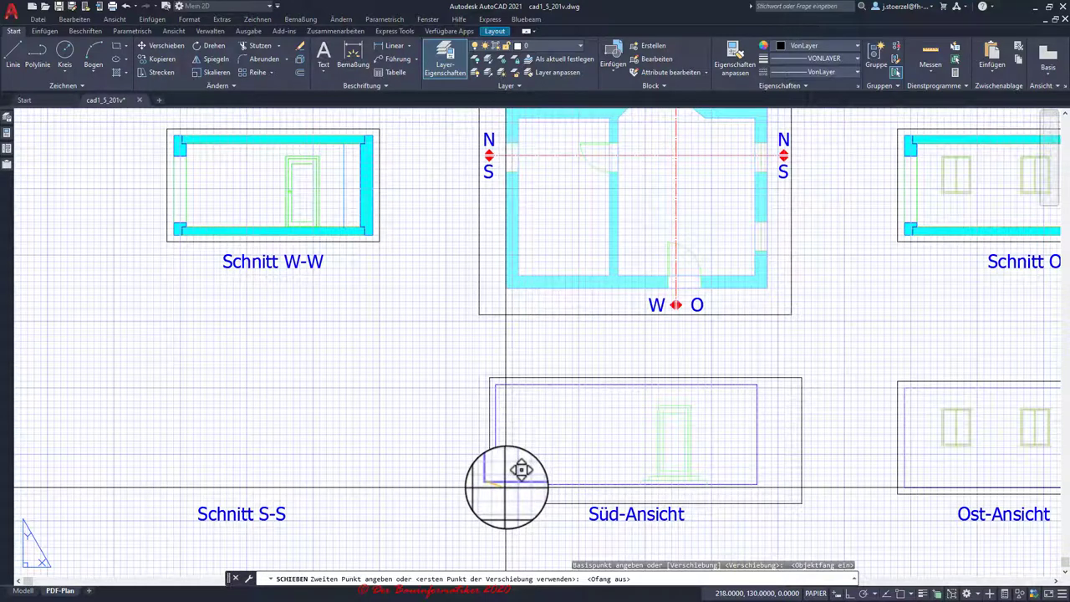
left_click(506, 486)
- Stretch the Süd-Ansicht frame corner onto the grid intersection and preview the sheet
scroll(506, 485, "up", 4)
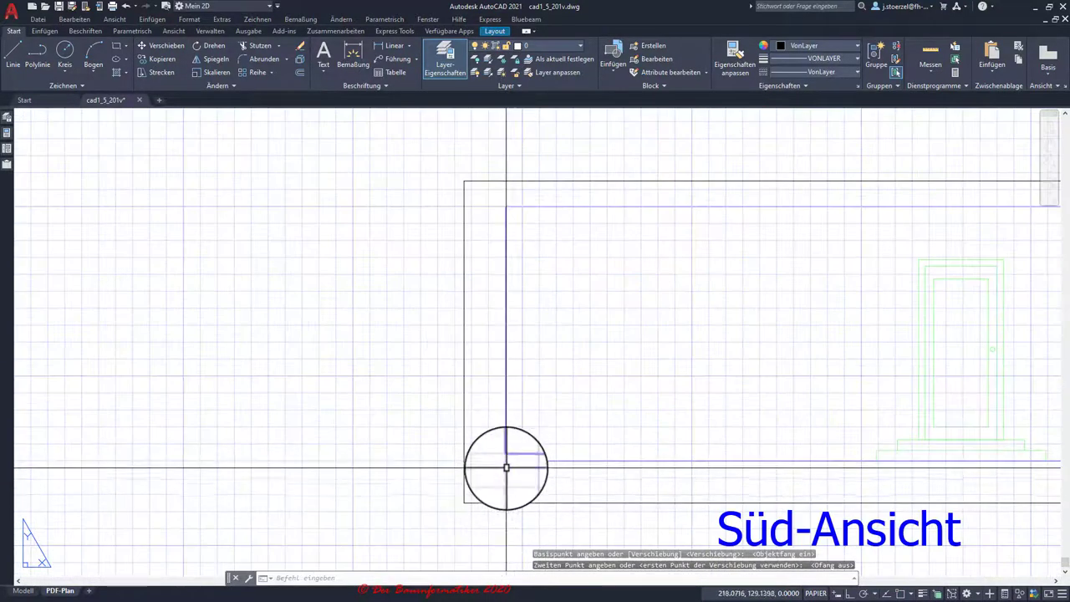
left_click(493, 504)
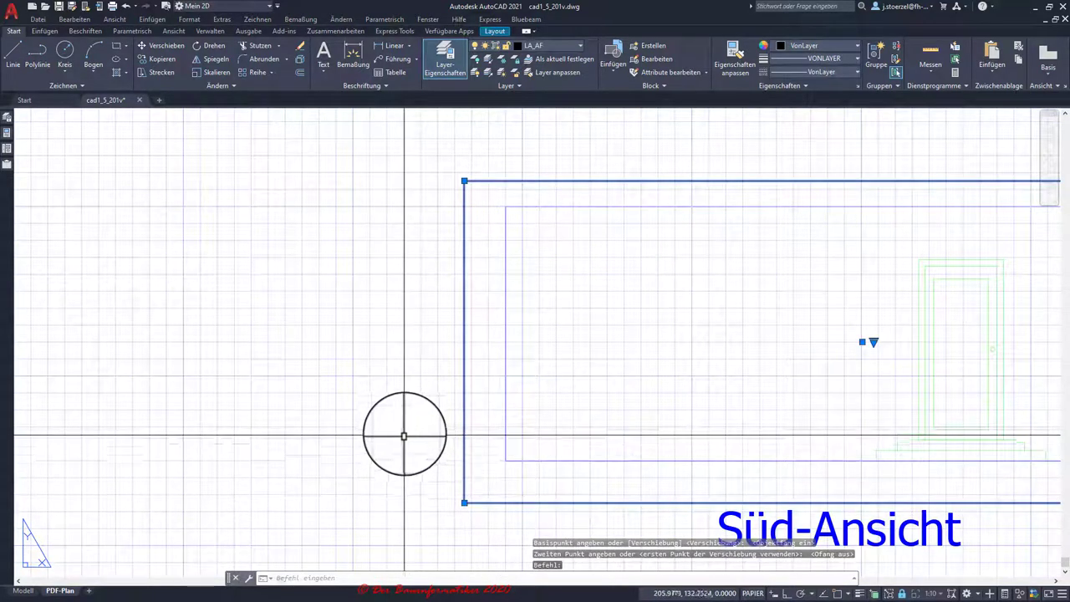
left_click(464, 500)
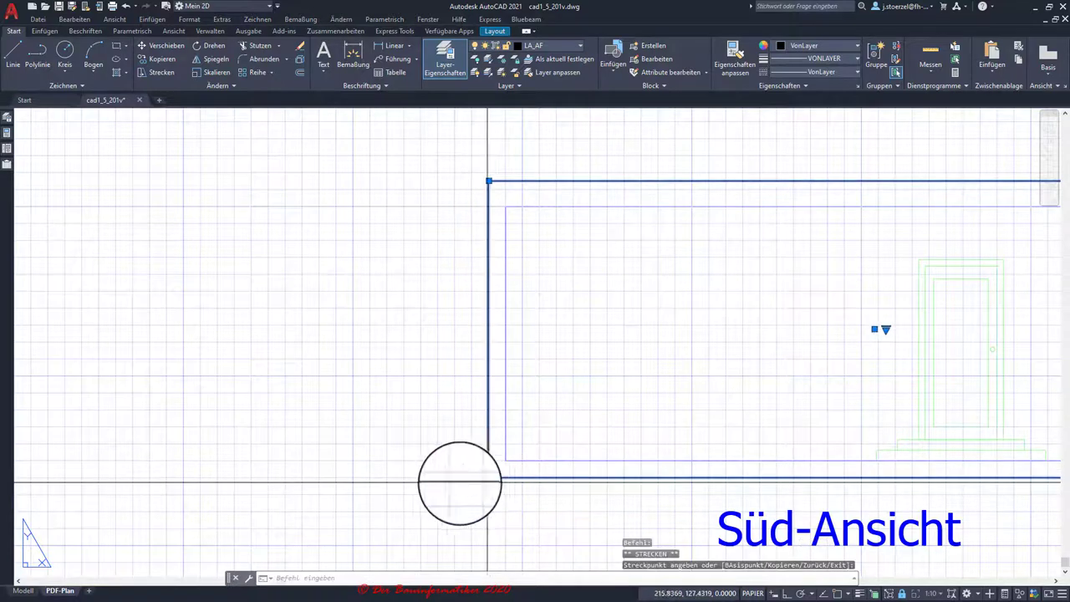
scroll(459, 483, "down", 4)
scroll(740, 365, "up", 4)
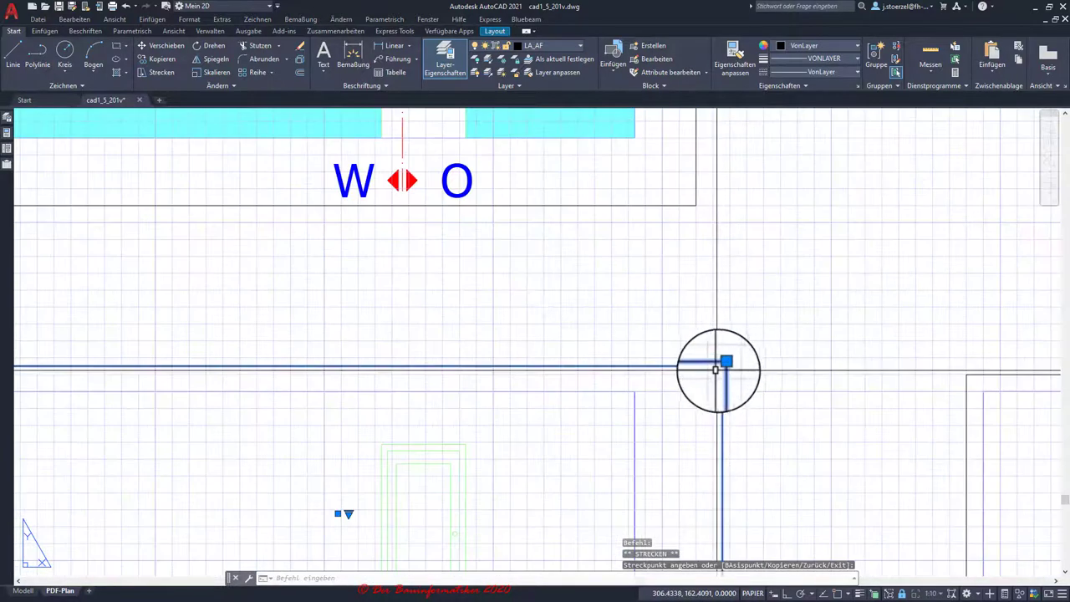
left_click(721, 366)
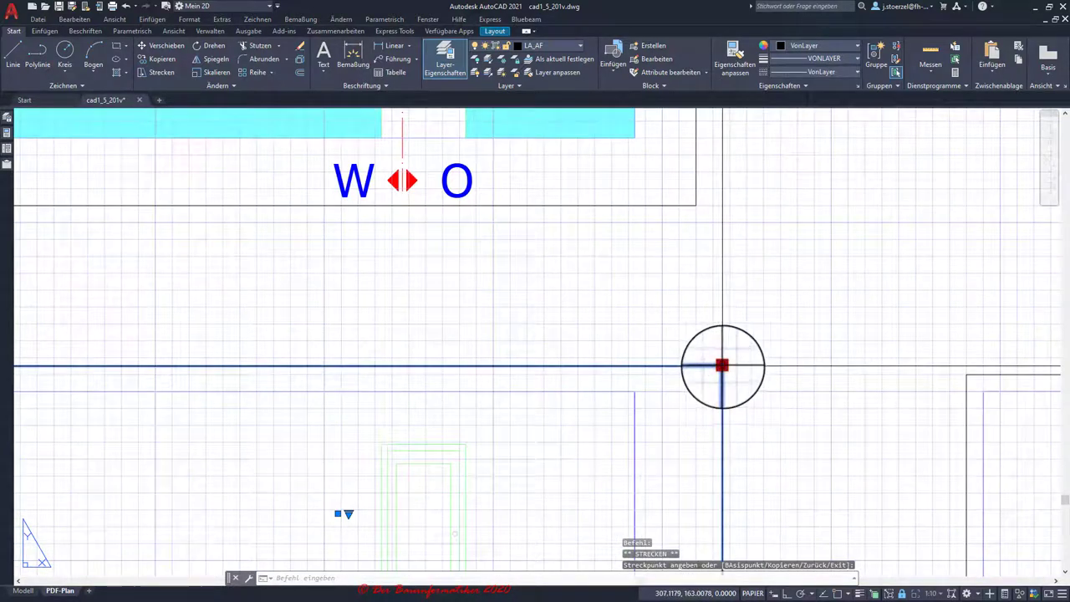
left_click(645, 366)
scroll(721, 377, "down", 4)
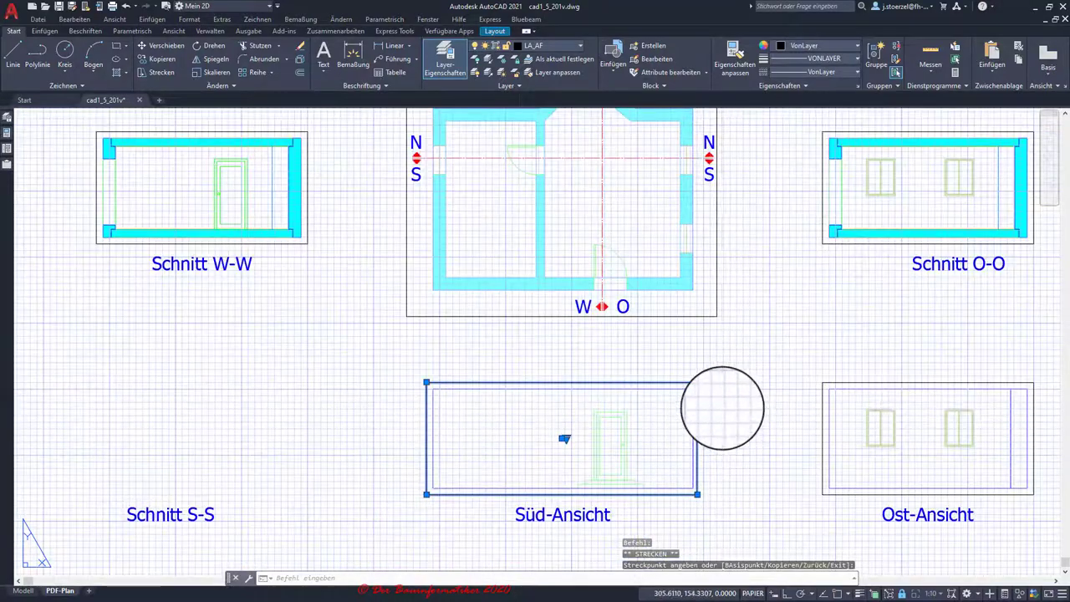
key("Escape")
key("Escape")
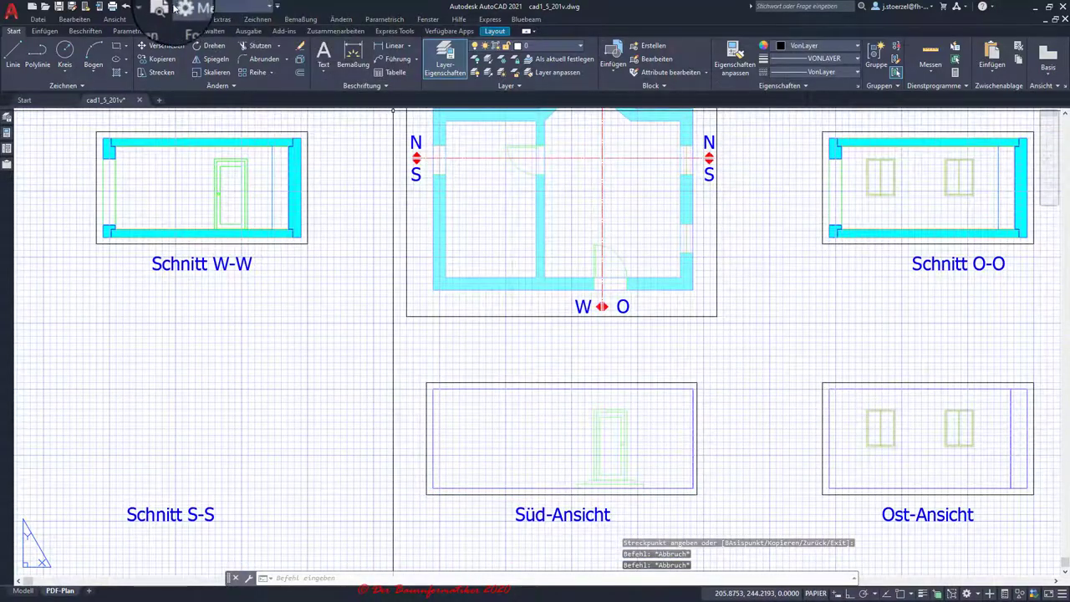
left_click(168, 8)
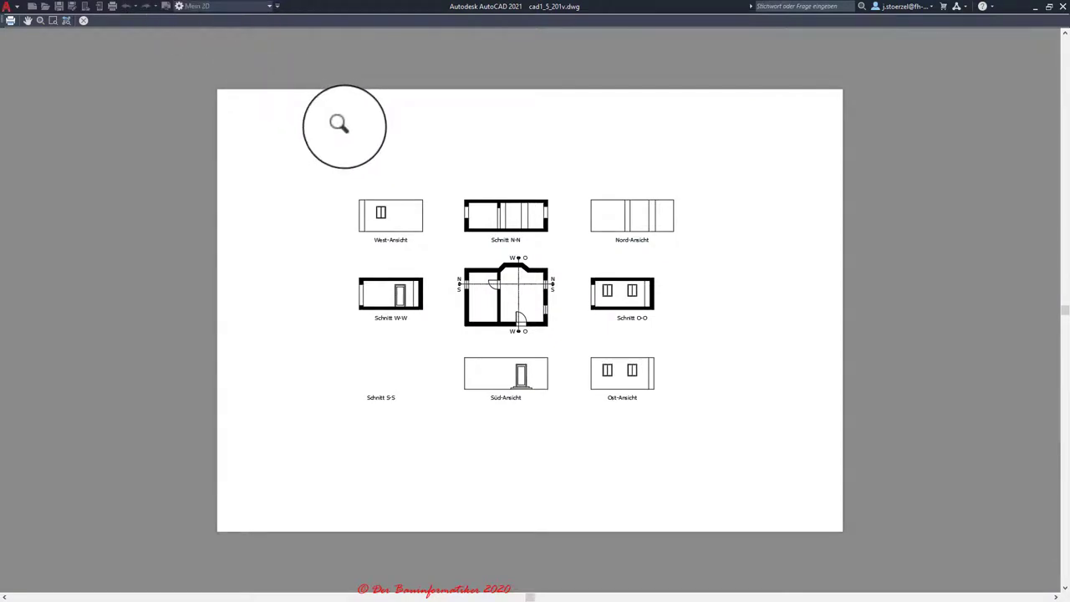
- Close the preview, reframe the PDF-Plan layout, and set LA_AF as the current layer
key("Escape")
scroll(468, 282, "down", 2)
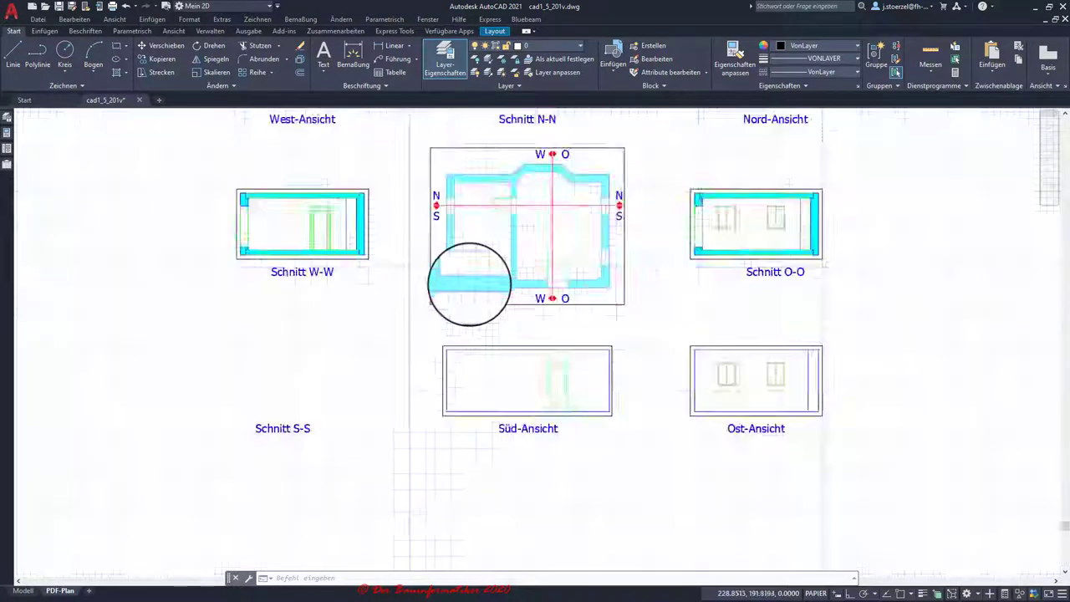
scroll(487, 245, "down", 2)
middle_click_drag(487, 245, 473, 277)
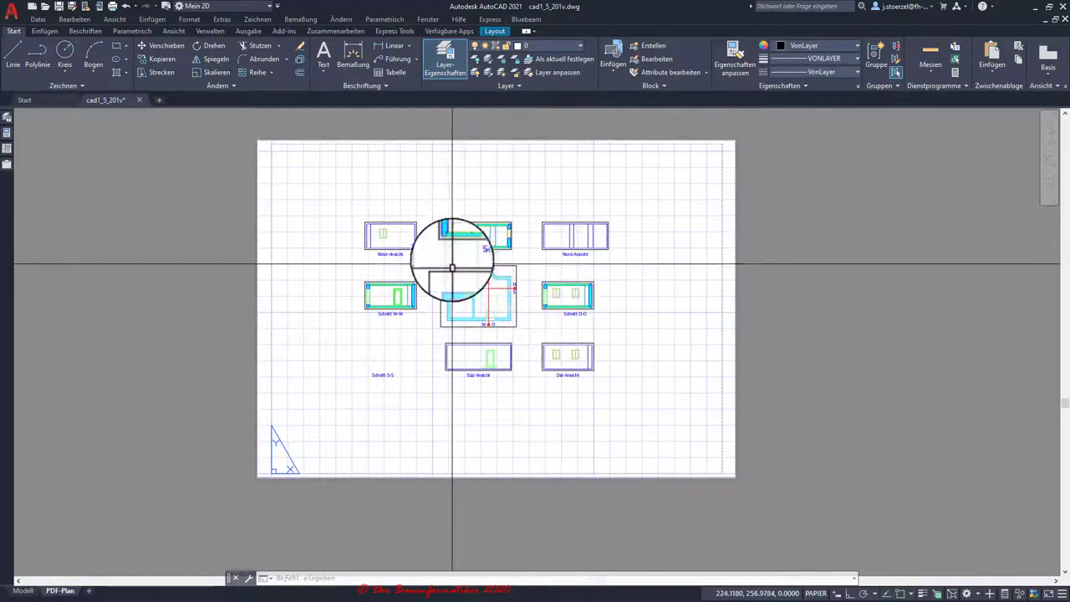
scroll(368, 349, "up", 3)
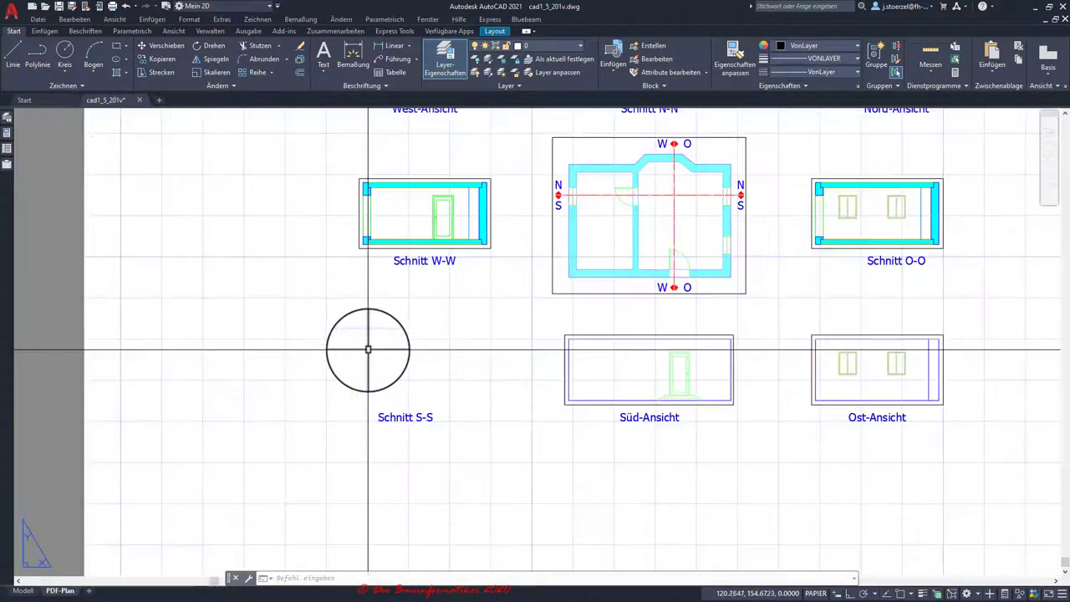
middle_click_drag(413, 361, 393, 400)
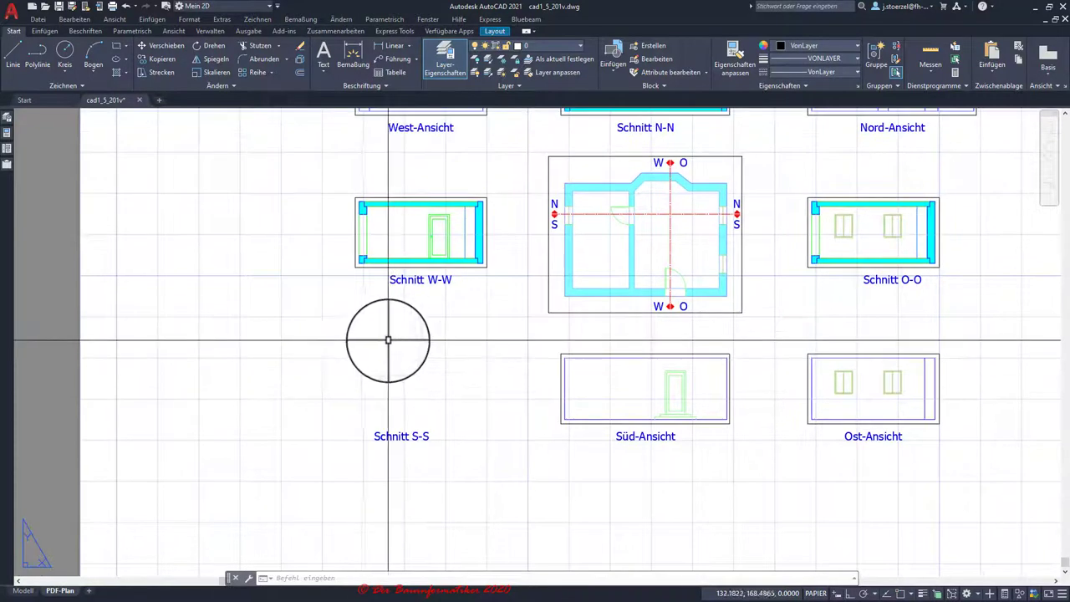
middle_click_drag(368, 364, 365, 372)
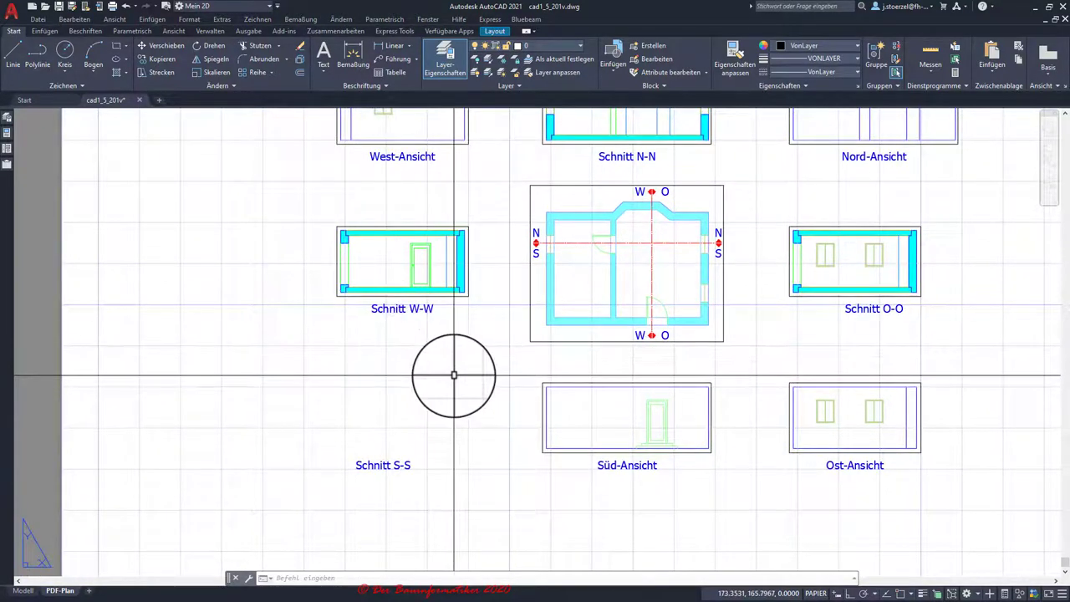
mouse_move(450, 378)
middle_mouse_down()
mouse_move(444, 407)
mouse_move(457, 412)
middle_mouse_up()
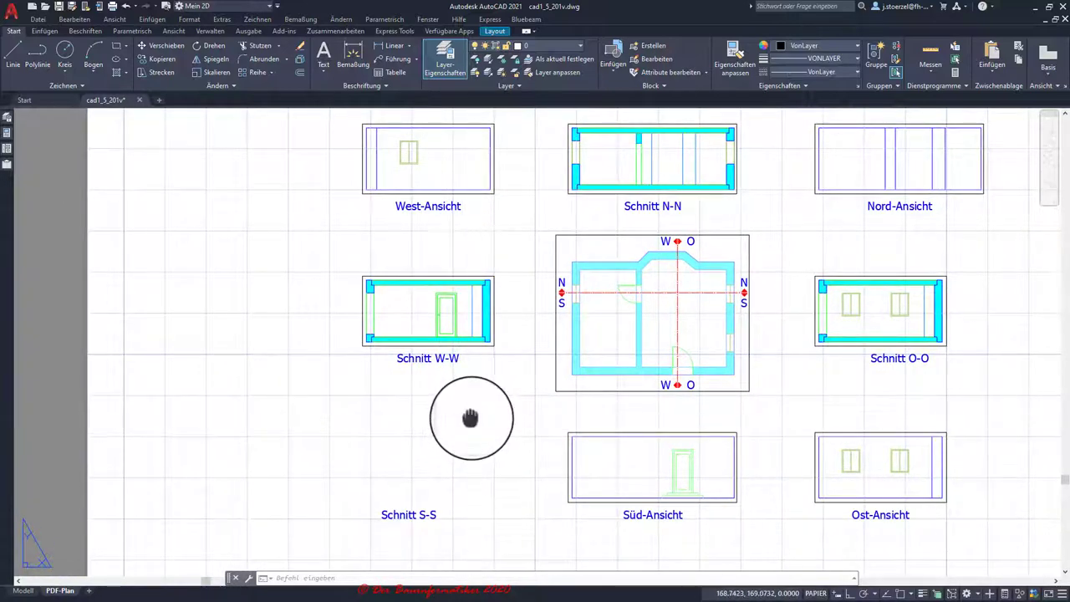
middle_click_drag(473, 425, 498, 420)
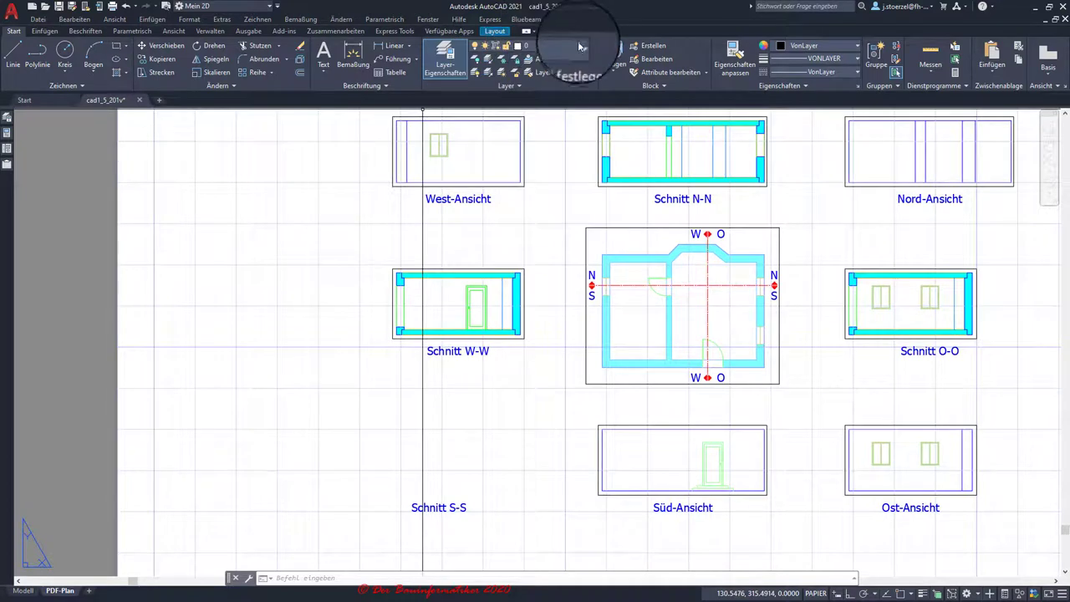
left_click(552, 46)
left_click(544, 75)
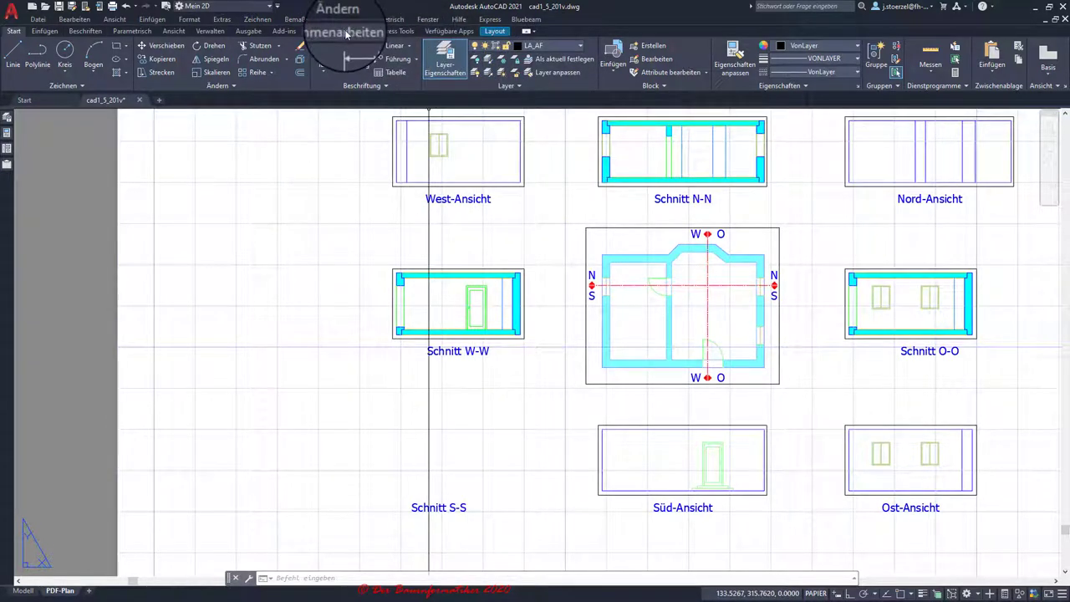
- Insert the saved Schnitt-Sued named view onto the layout sheet
left_click(169, 31)
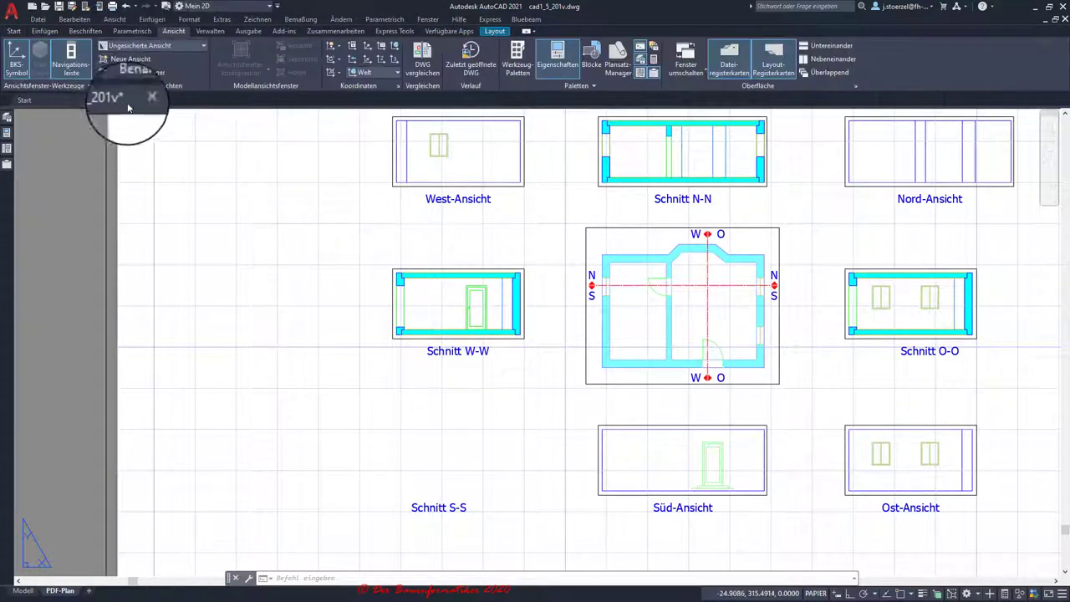
left_click(495, 33)
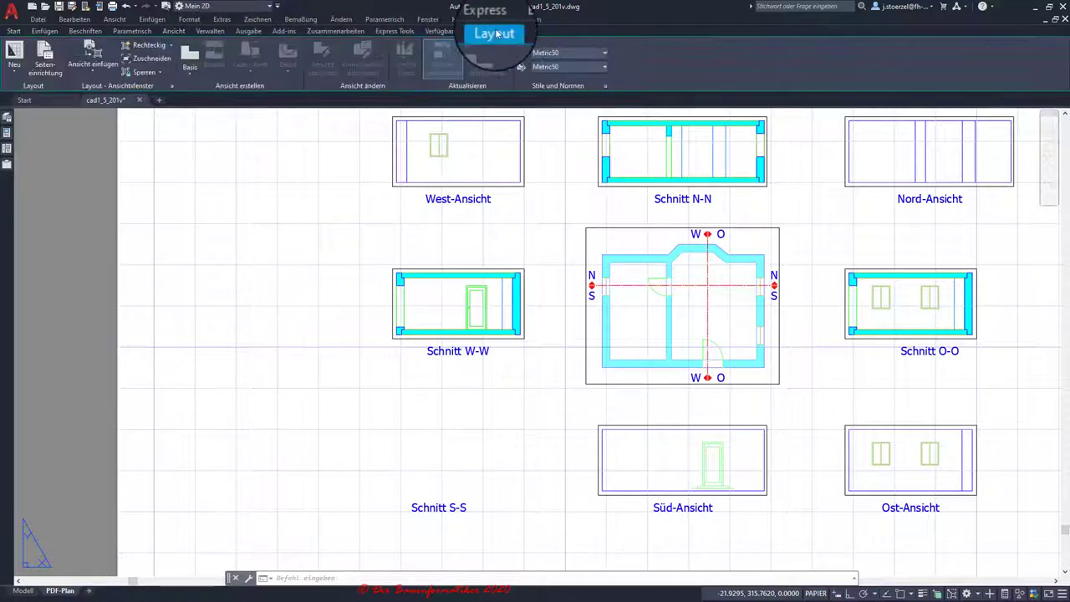
left_click(92, 74)
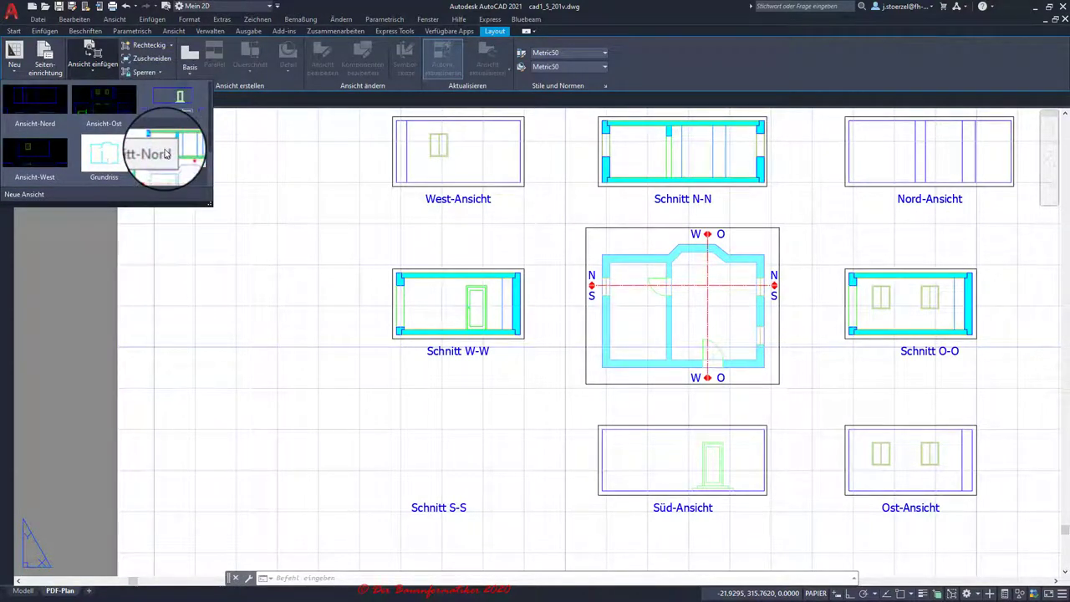
scroll(165, 153, "down", 2)
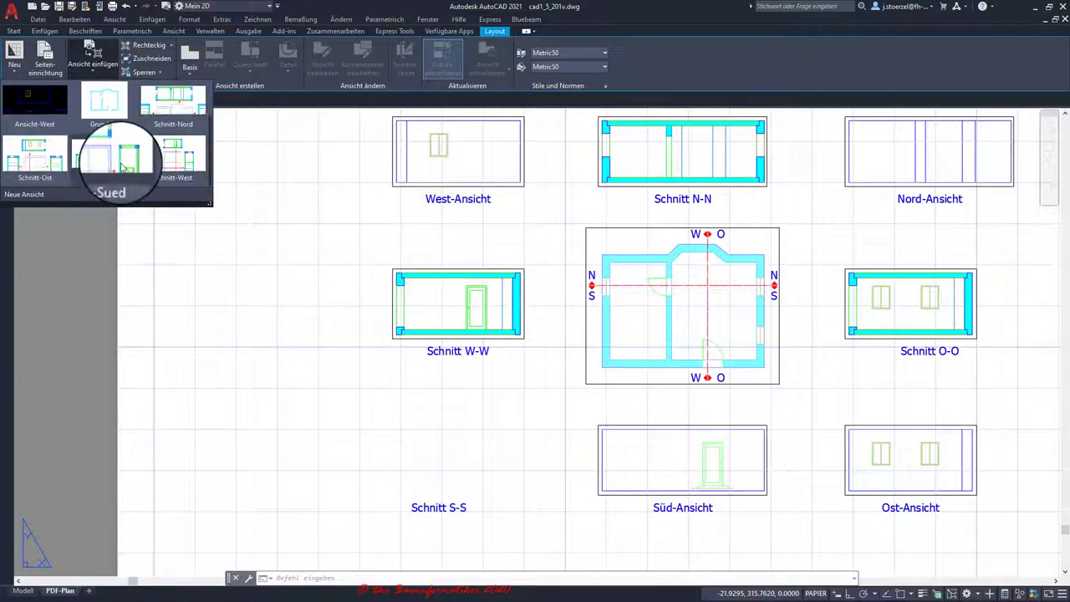
left_click(123, 167)
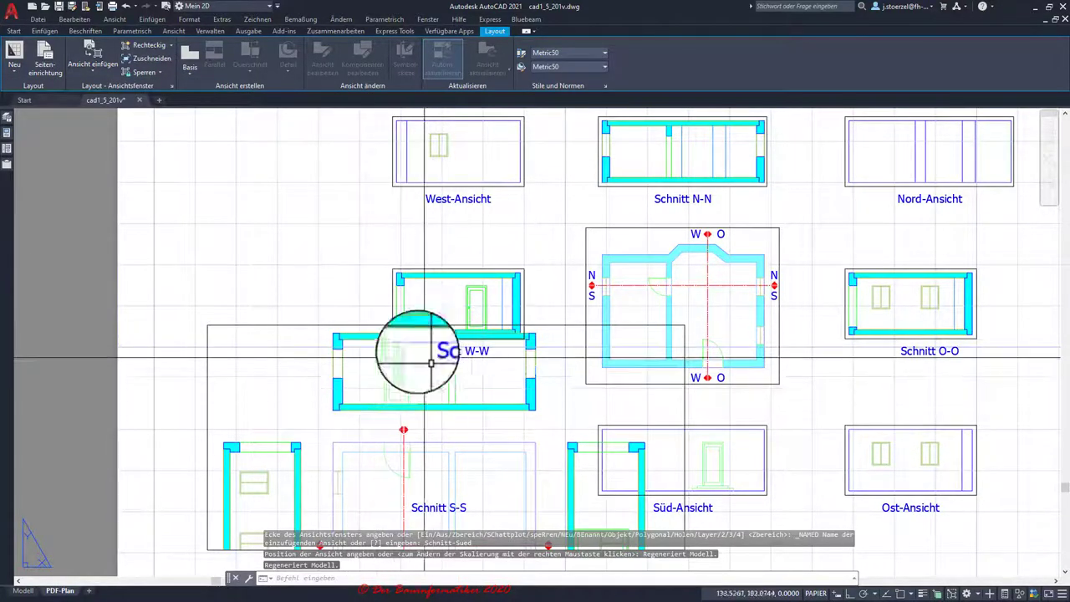
scroll(404, 404, "down", 2)
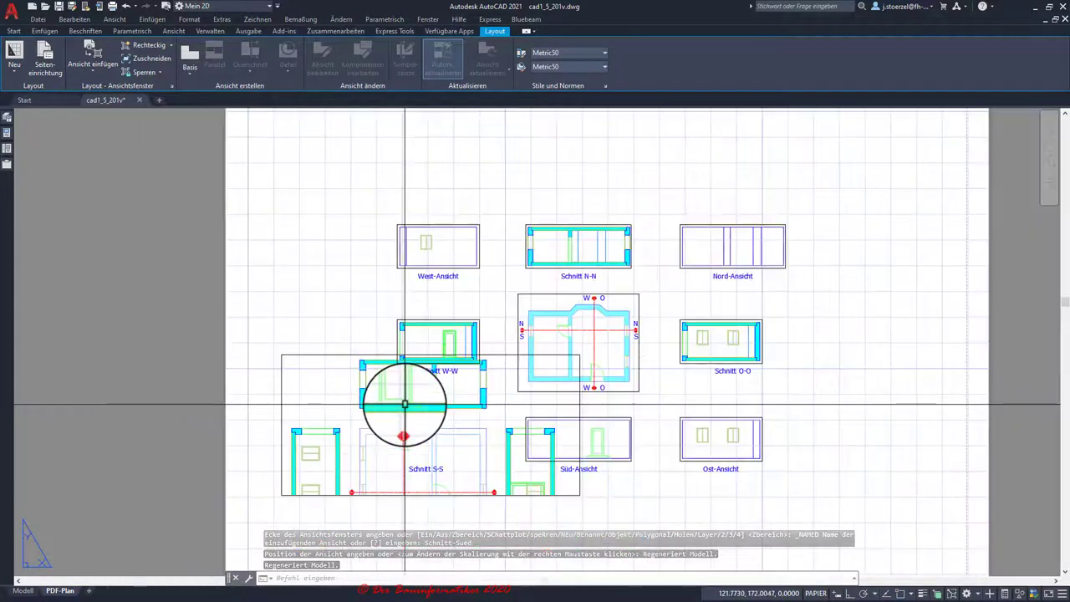
left_click(405, 405)
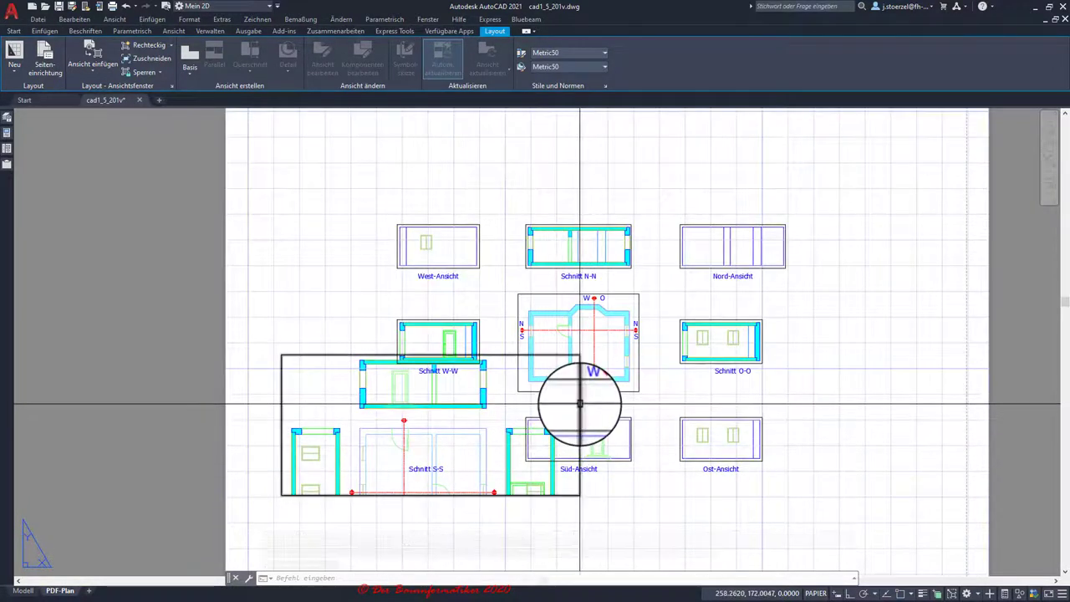
- Scale the Schnitt S-S view to 1:10, then reselect and delete it
left_click(442, 426)
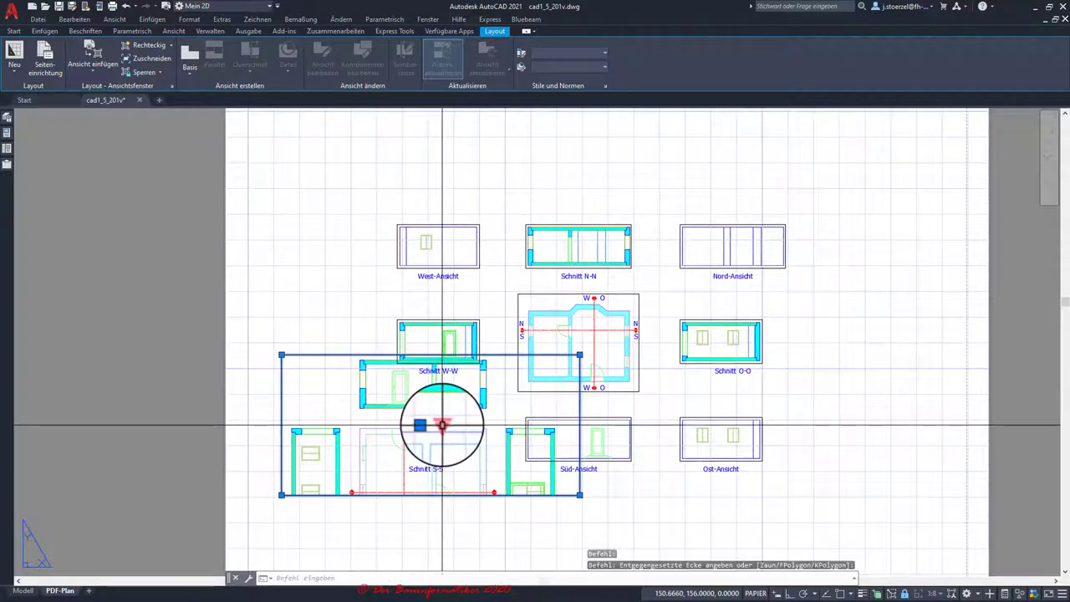
left_click(441, 424)
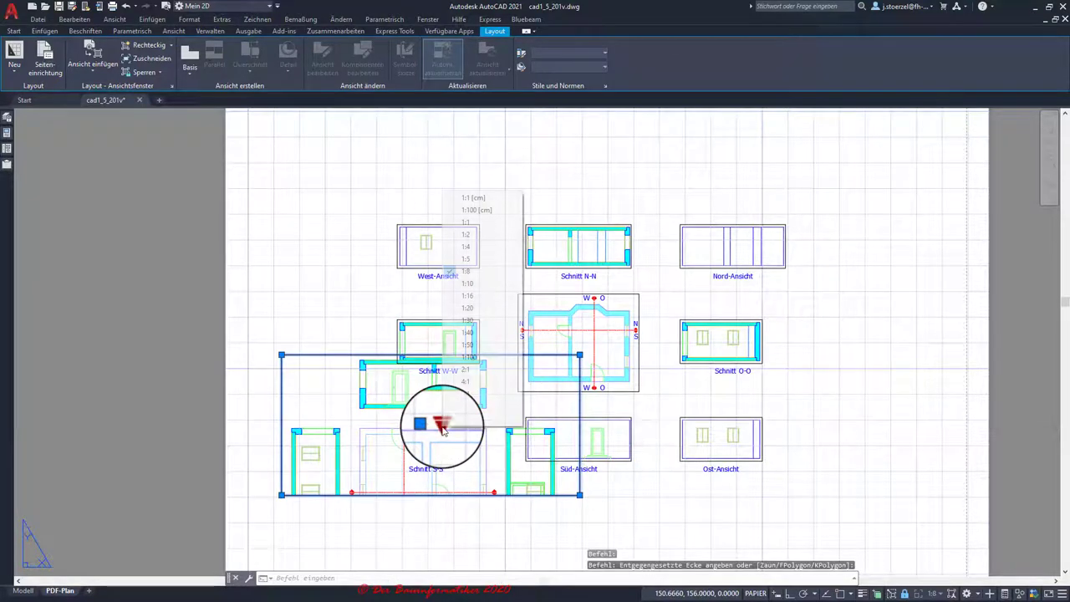
left_click(479, 284)
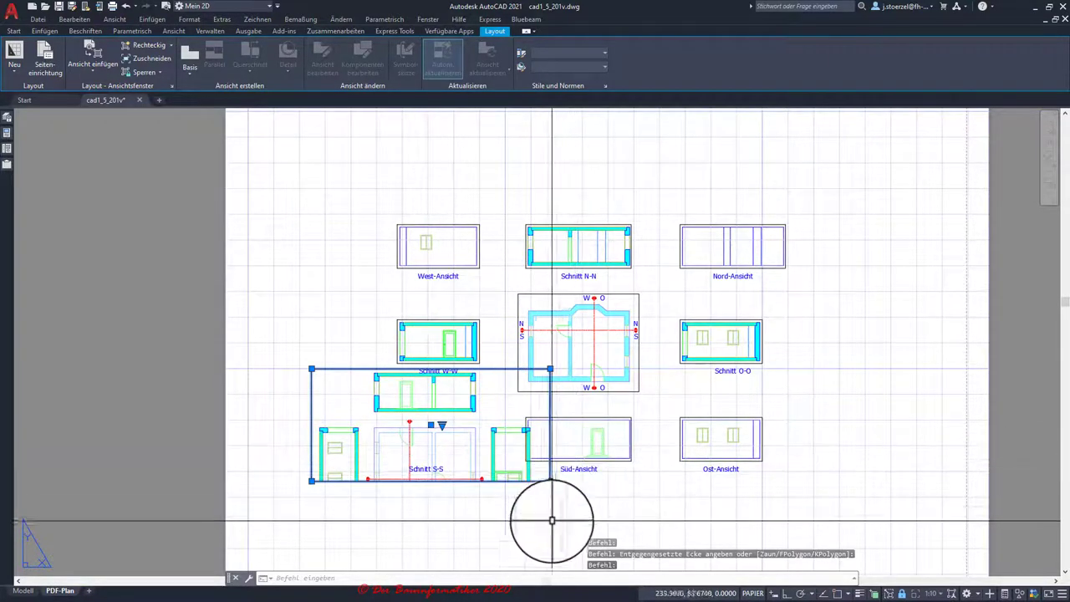
key("Escape")
key("Escape")
key("Escape")
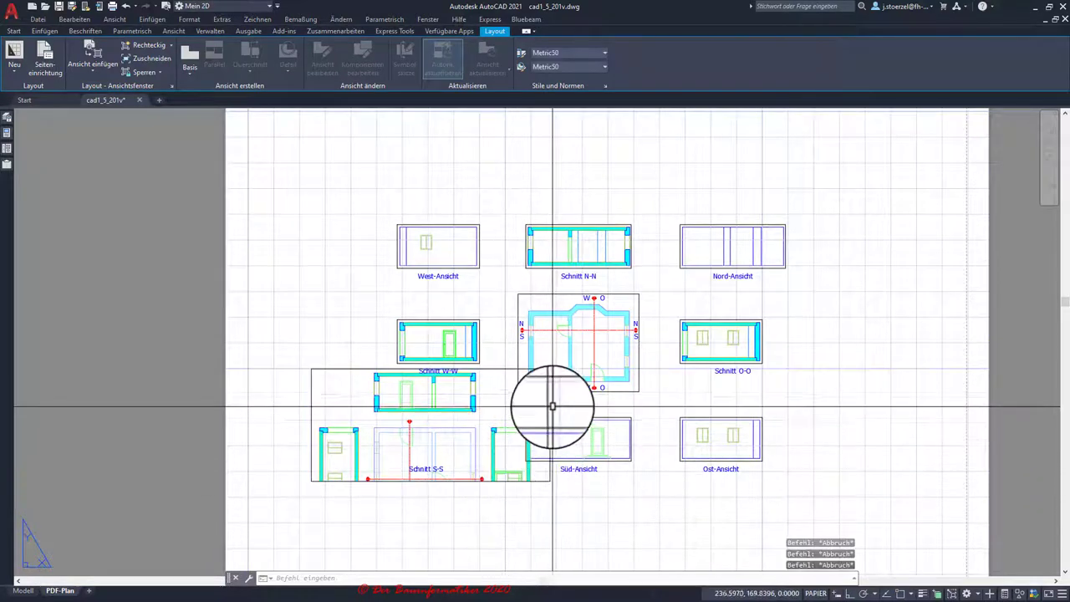
left_click(552, 408)
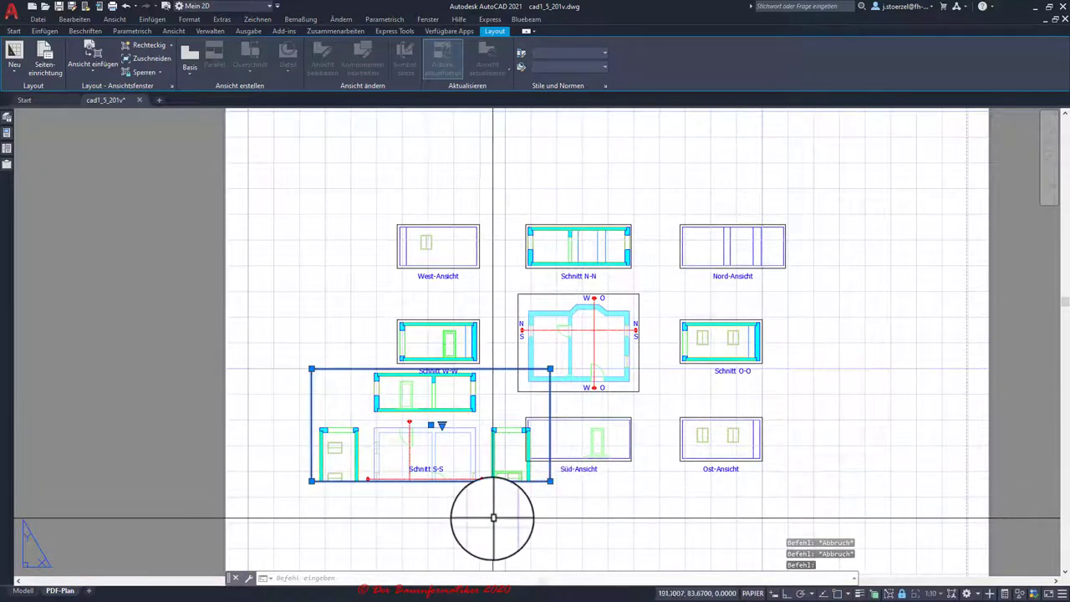
key("Delete")
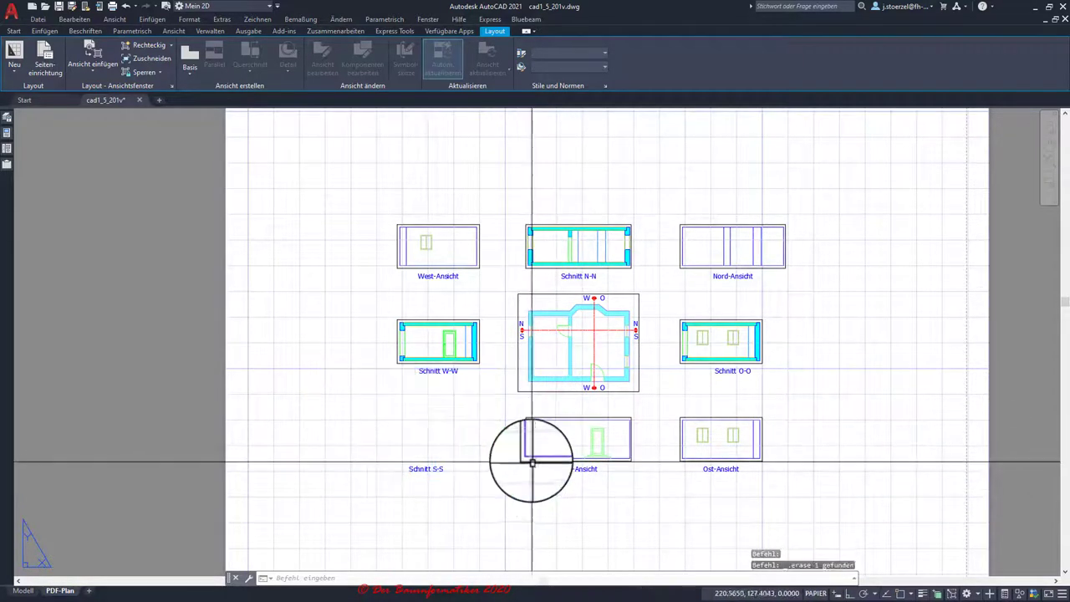
- In model space, restore the Schnitt-Sued view and bring the top elevation into view
left_click(23, 591)
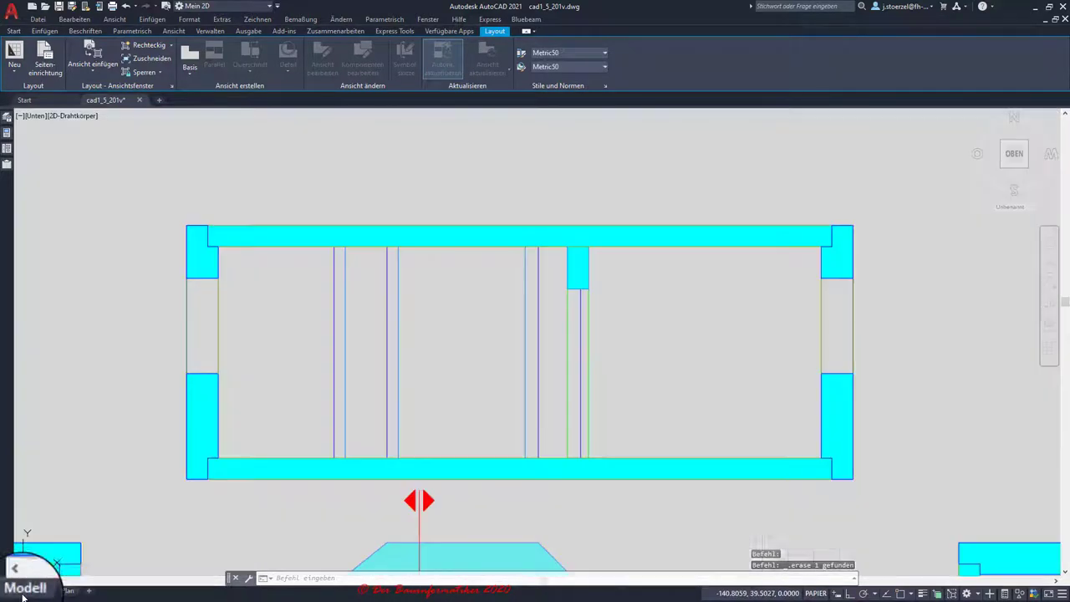
left_click(35, 116)
mouse_move(107, 128)
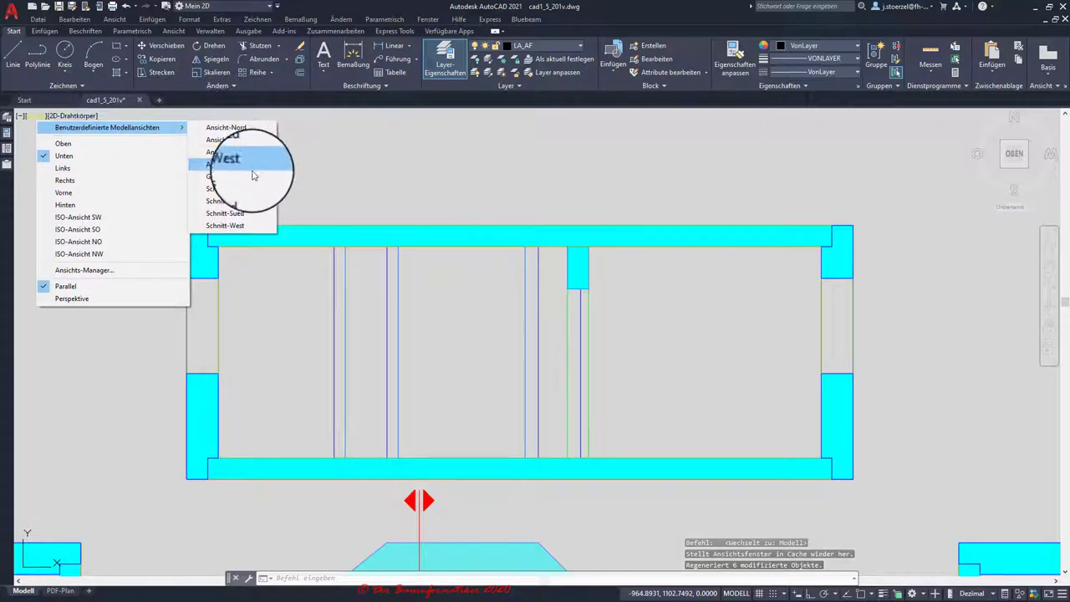
left_click(236, 217)
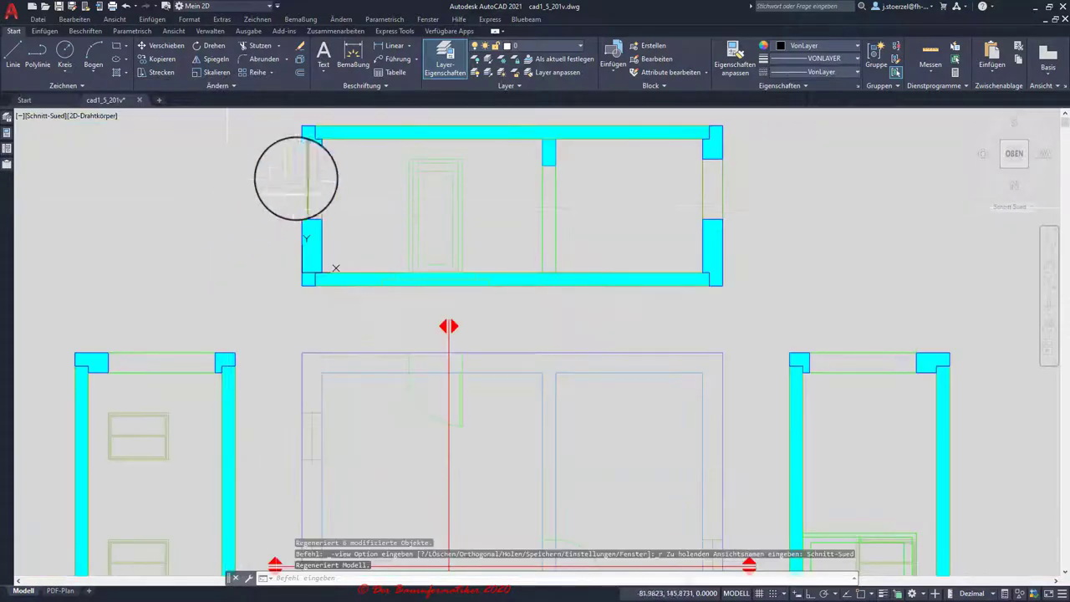
mouse_move(420, 174)
middle_mouse_down()
mouse_move(410, 249)
mouse_move(381, 270)
middle_mouse_up()
scroll(408, 254, "up", 2)
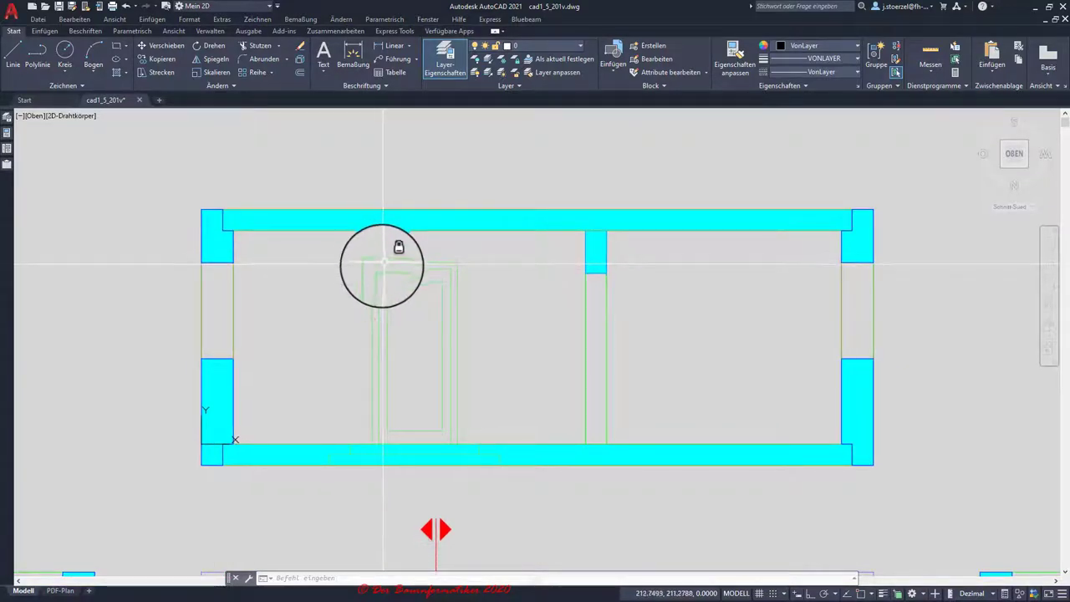
middle_click_drag(360, 251, 371, 264)
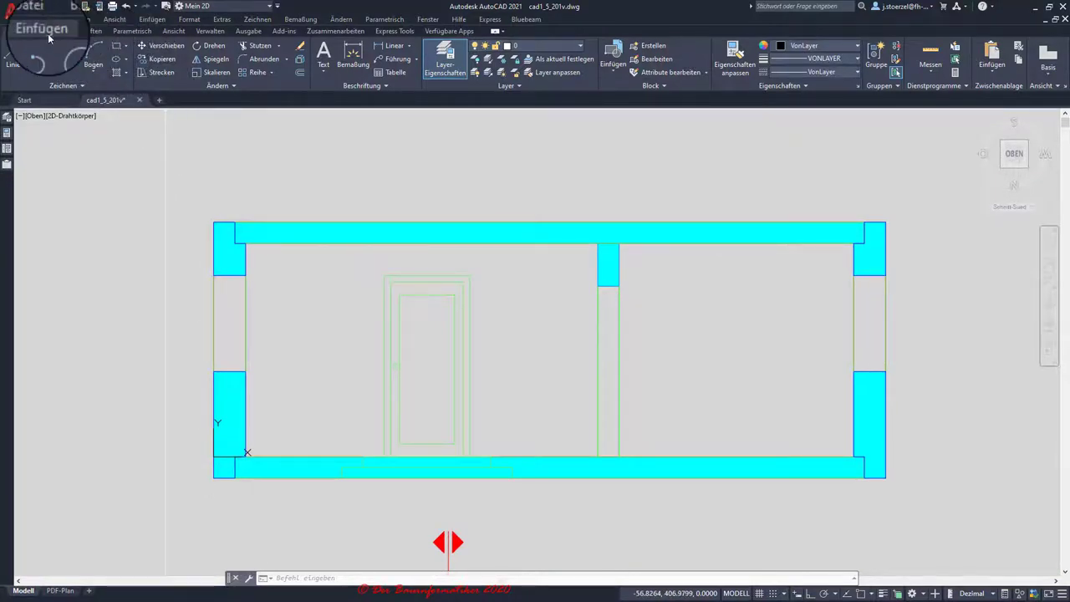
- In the View Manager, redraw Schnitt-Sued's boundary around the top elevation and confirm
left_click(173, 33)
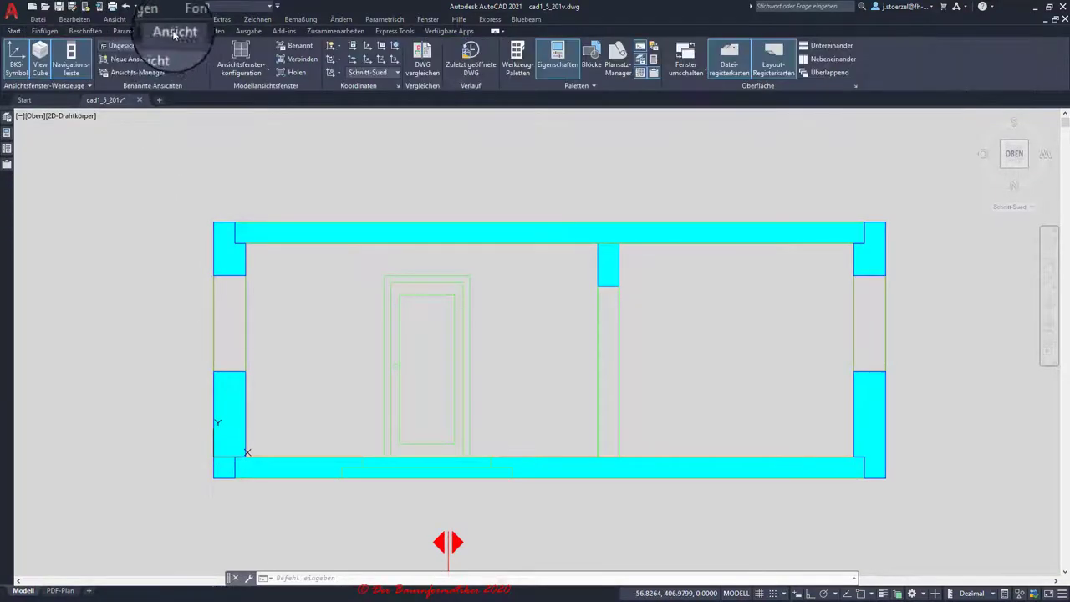
left_click(132, 71)
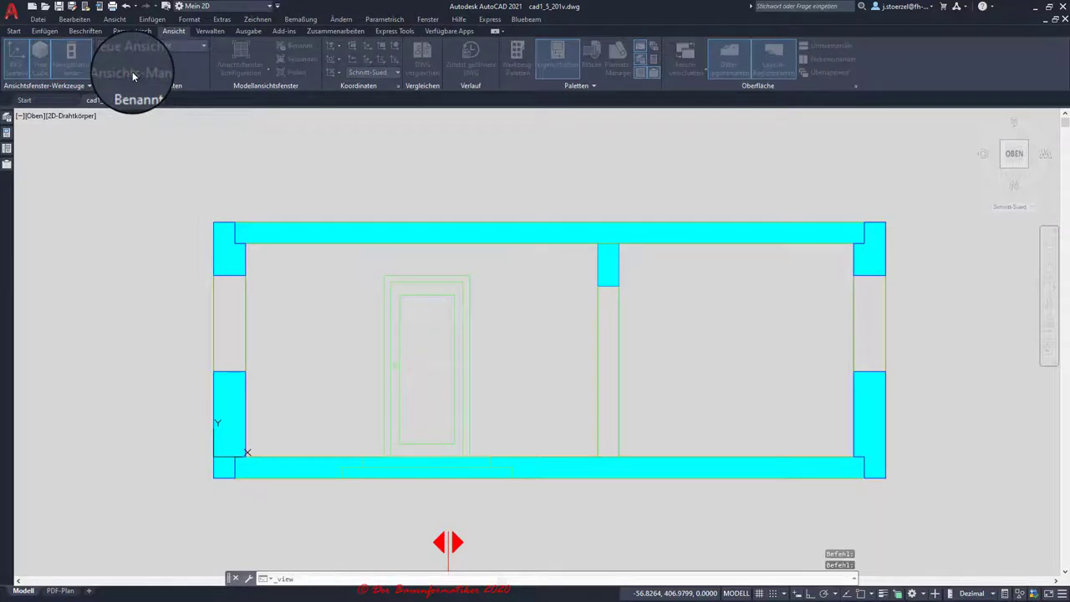
scroll(304, 208, "up", 3)
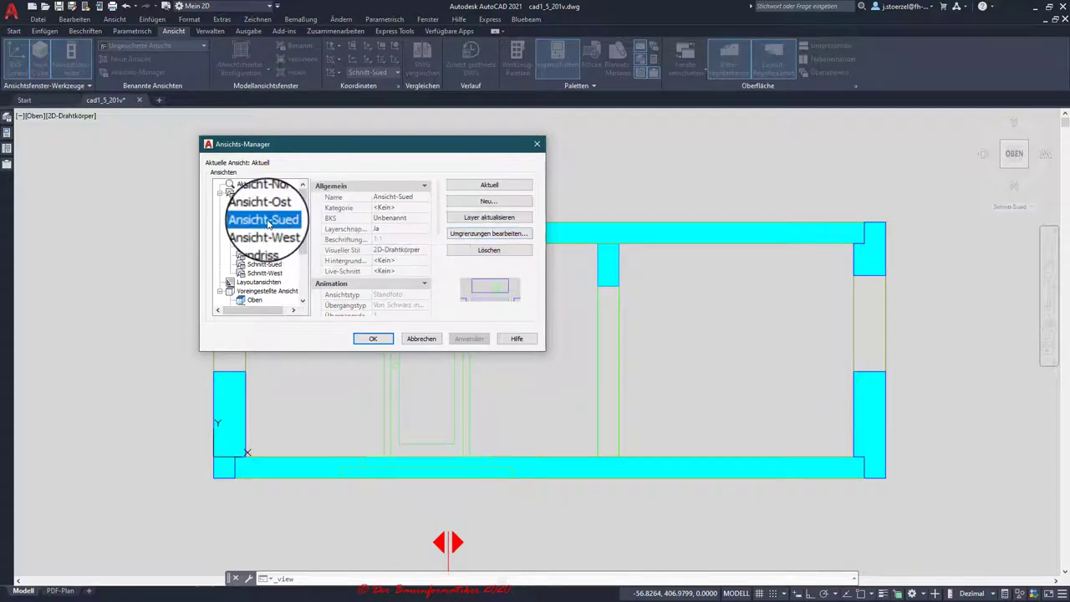
left_click(266, 264)
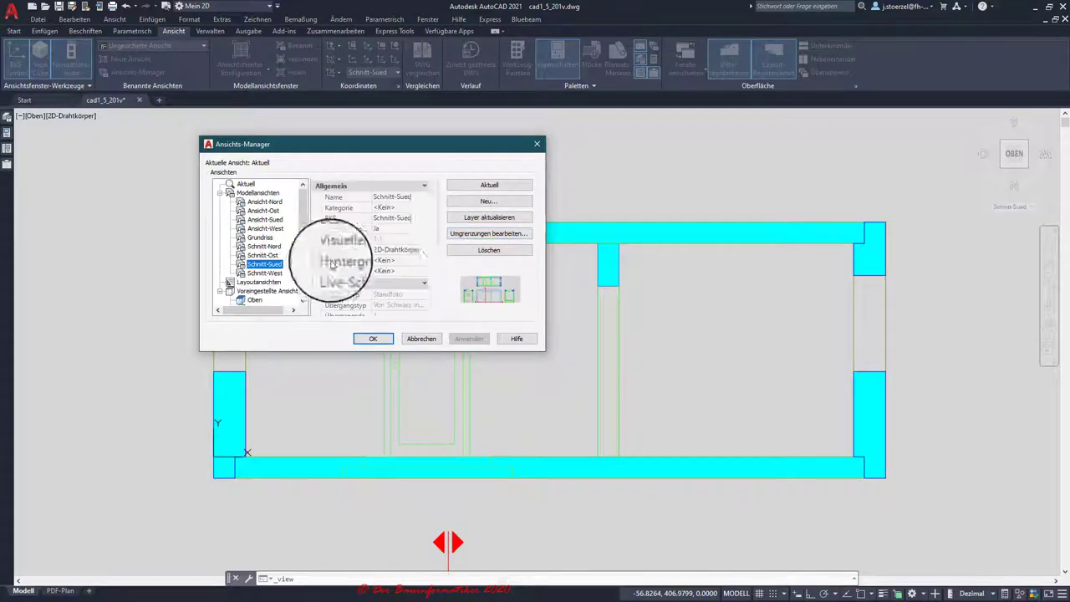
left_click(482, 237)
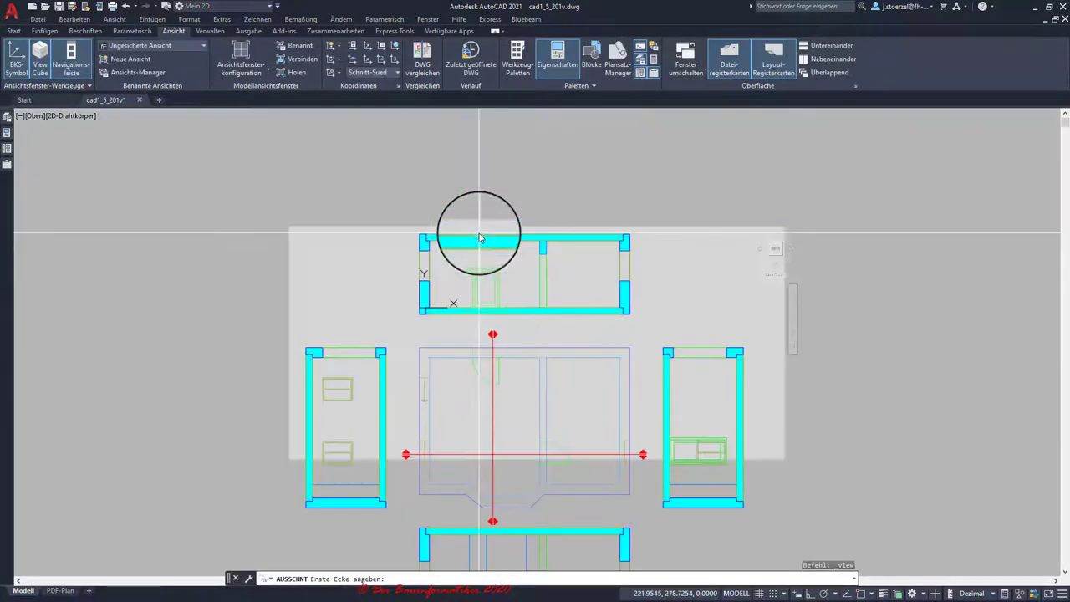
left_click(408, 210)
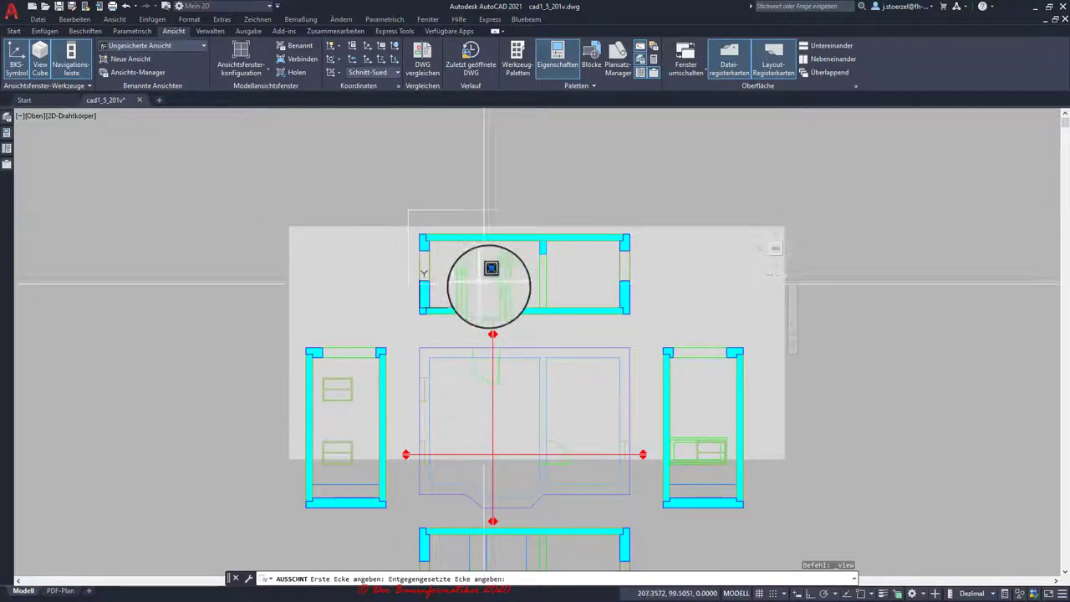
left_click(641, 328)
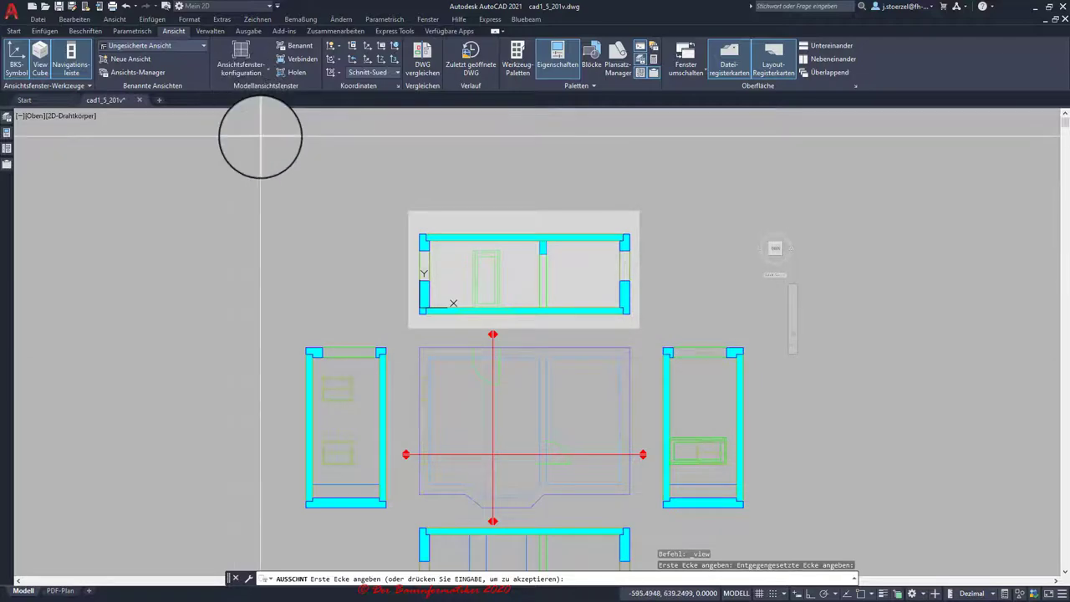
key("Return")
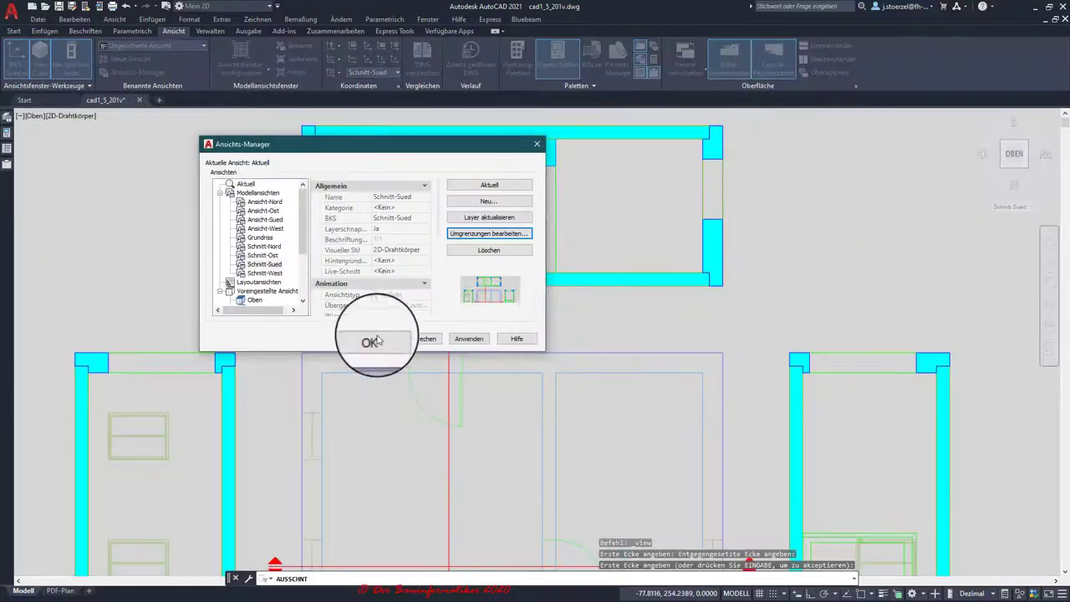
left_click(374, 341)
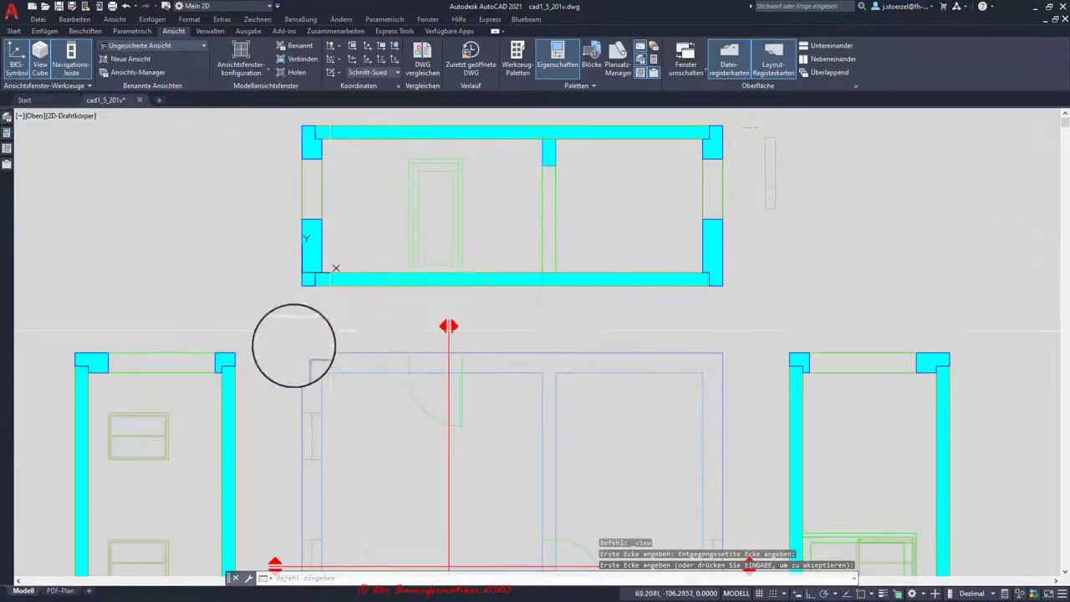
- Return to the PDF-Plan layout and pan to its empty area
left_click(57, 591)
scroll(464, 419, "up", 1)
scroll(440, 433, "up", 2)
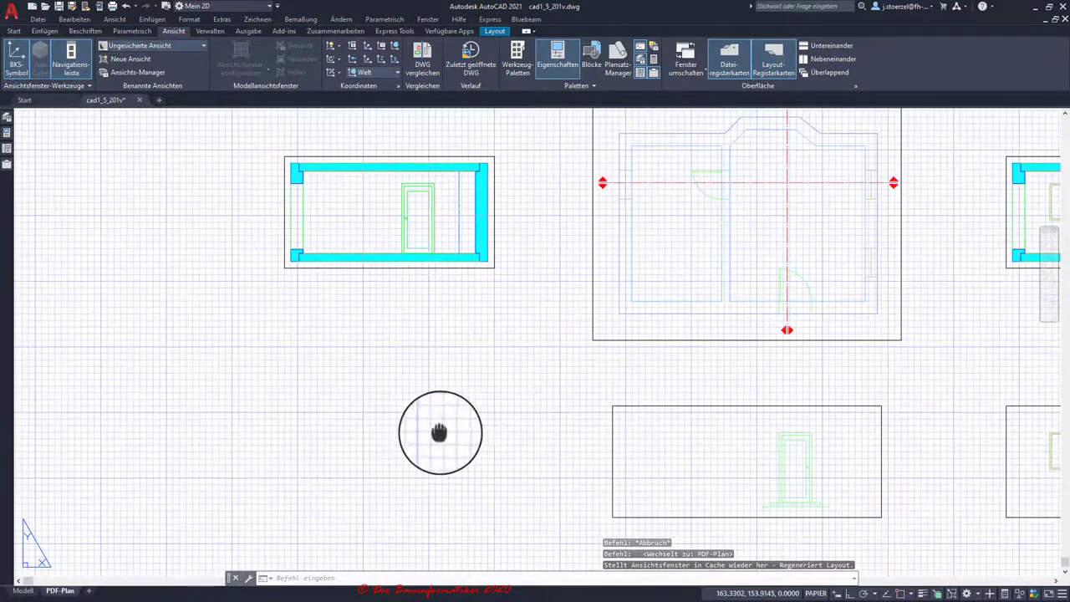
middle_click_drag(439, 432, 480, 425)
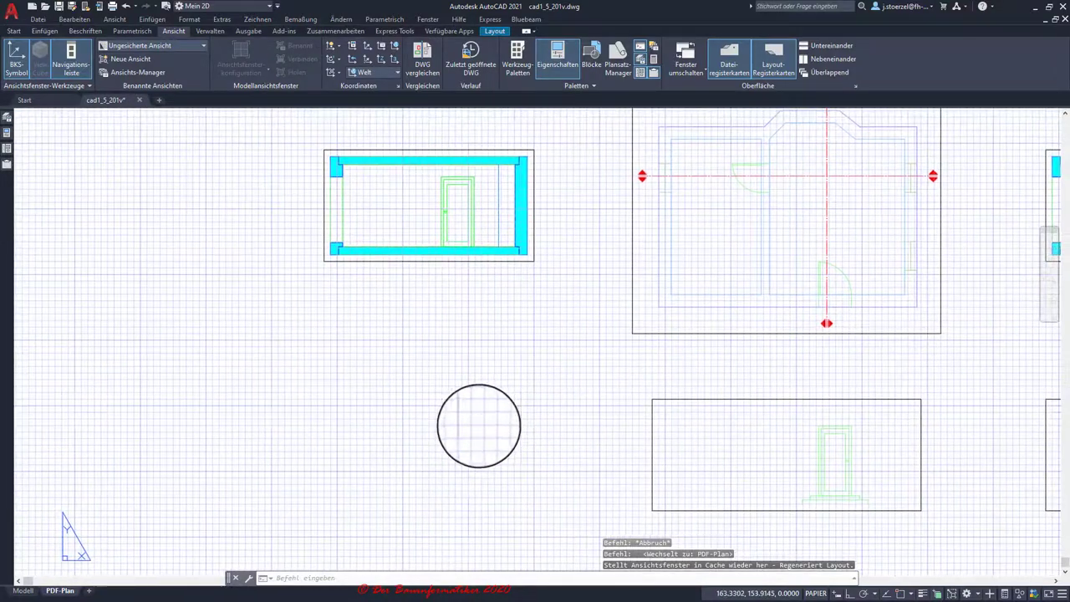
- Place the saved Schnitt-Sued view as a new viewport at scale 1:10
left_click(49, 34)
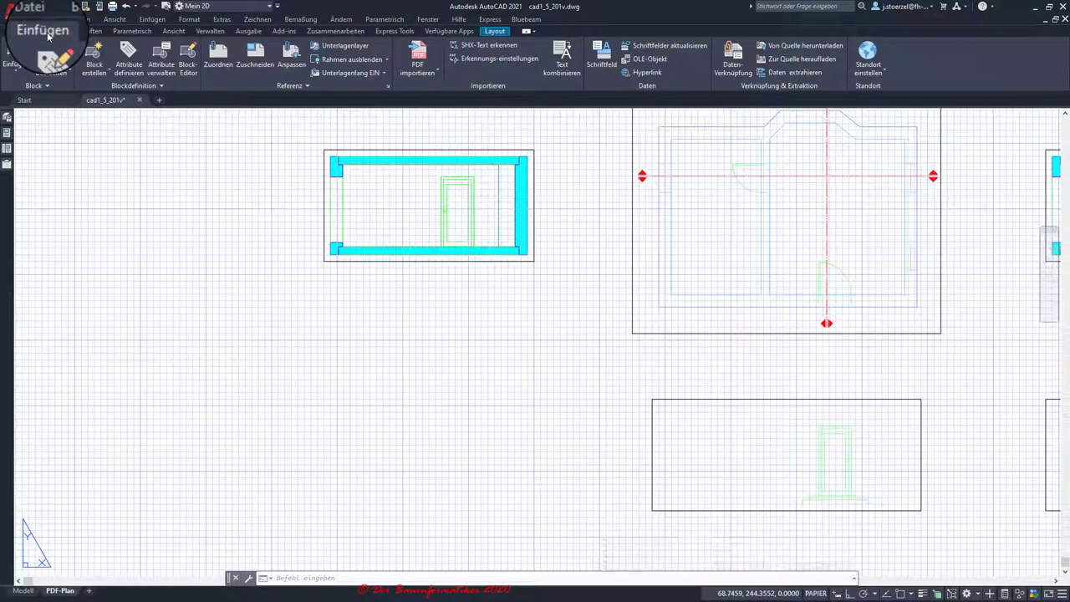
left_click(494, 32)
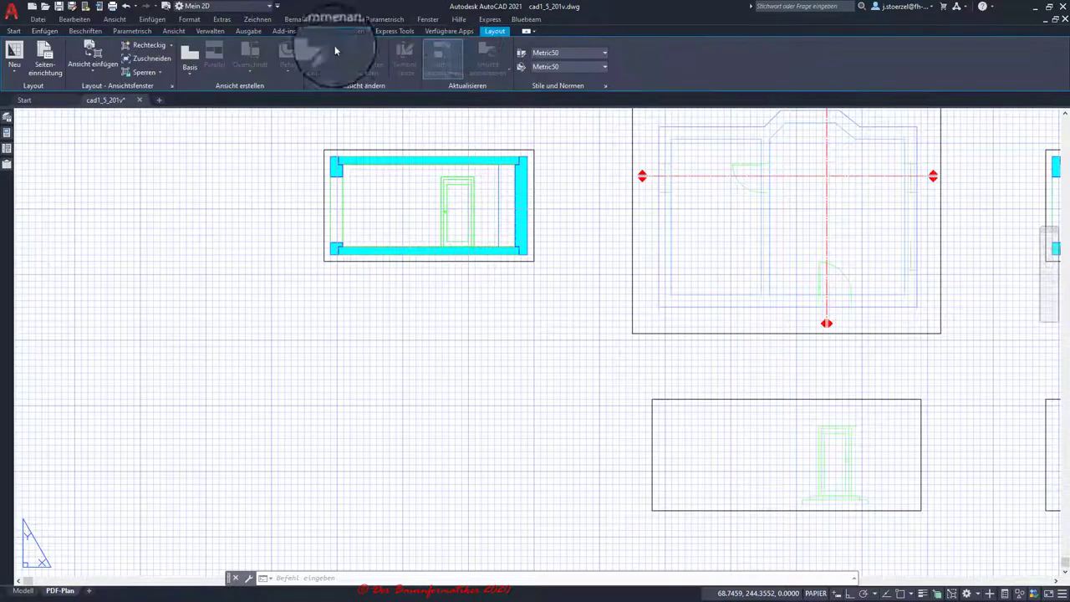
left_click(92, 71)
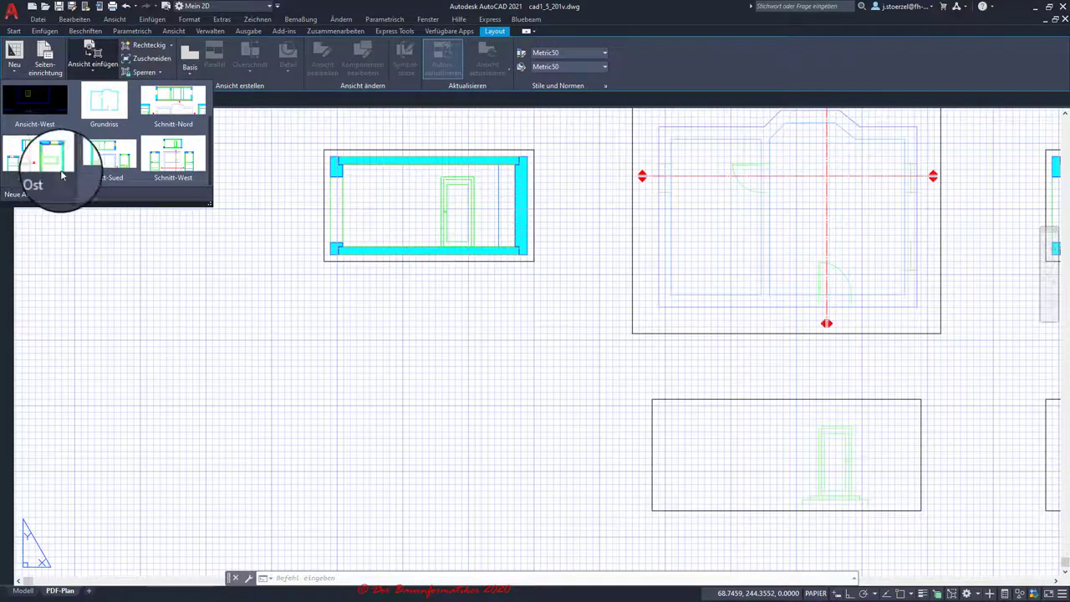
left_click(104, 159)
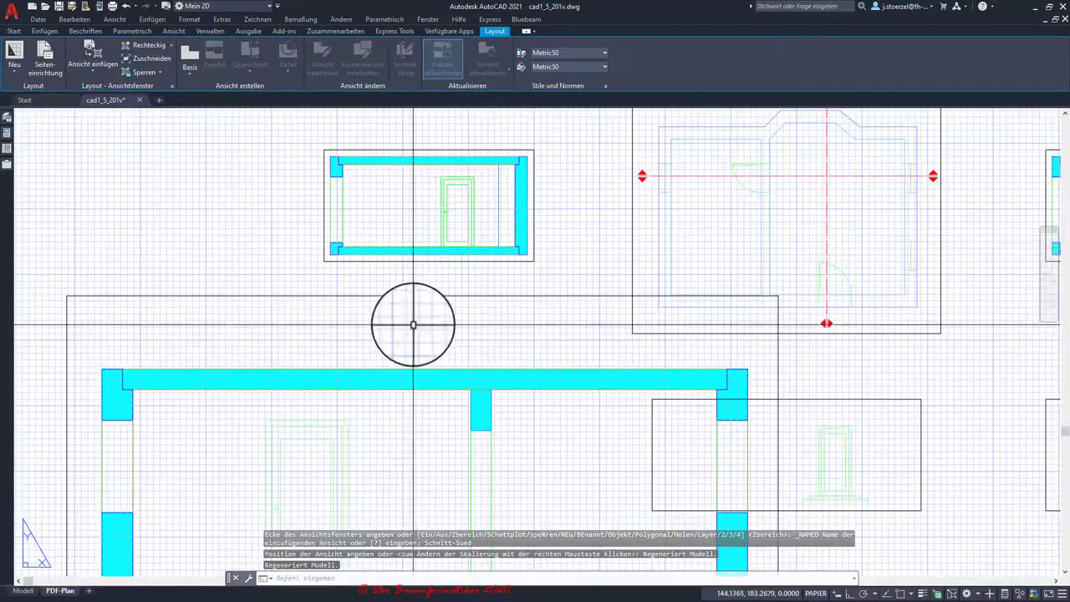
left_click(408, 295)
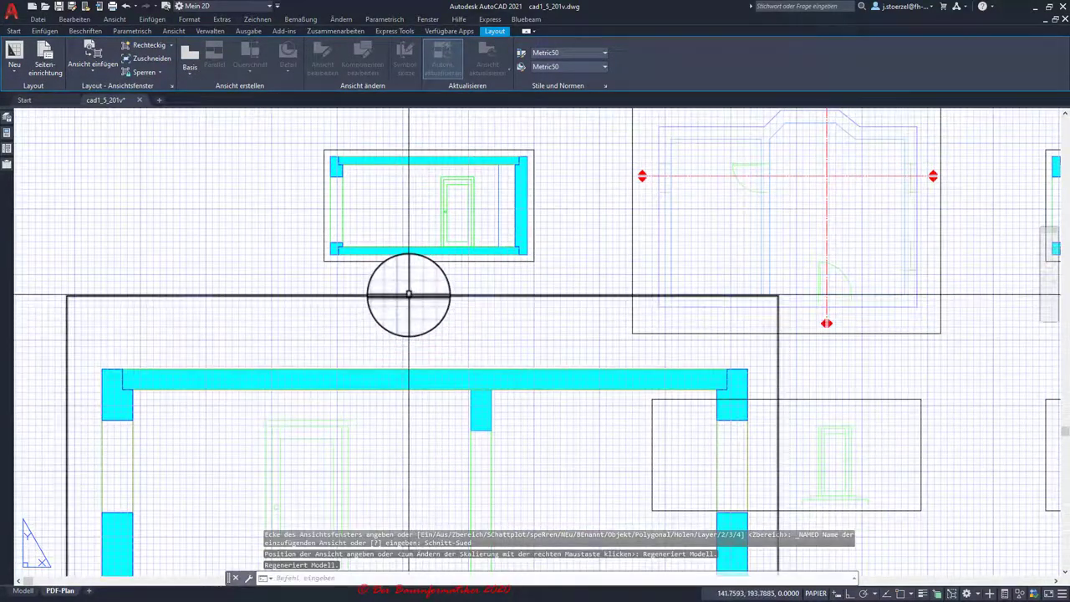
scroll(404, 386, "down", 2)
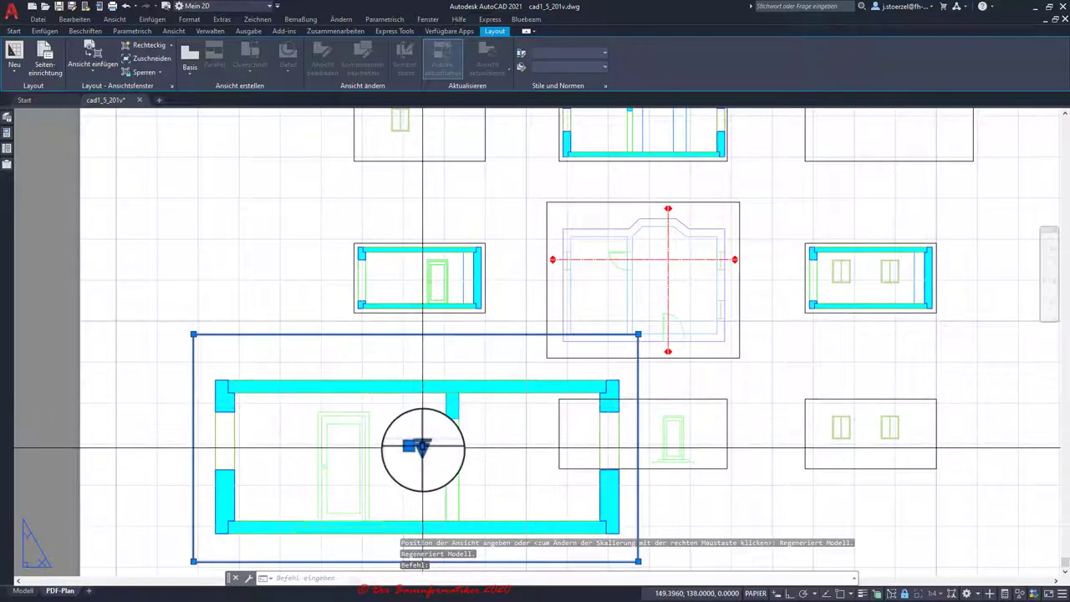
left_click(423, 448)
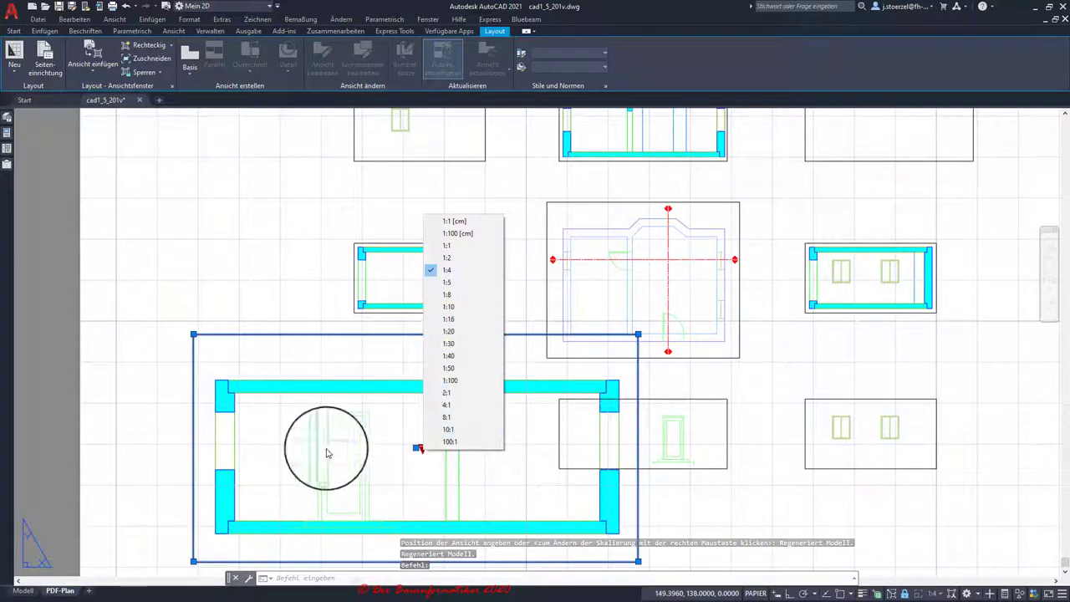
left_click(473, 309)
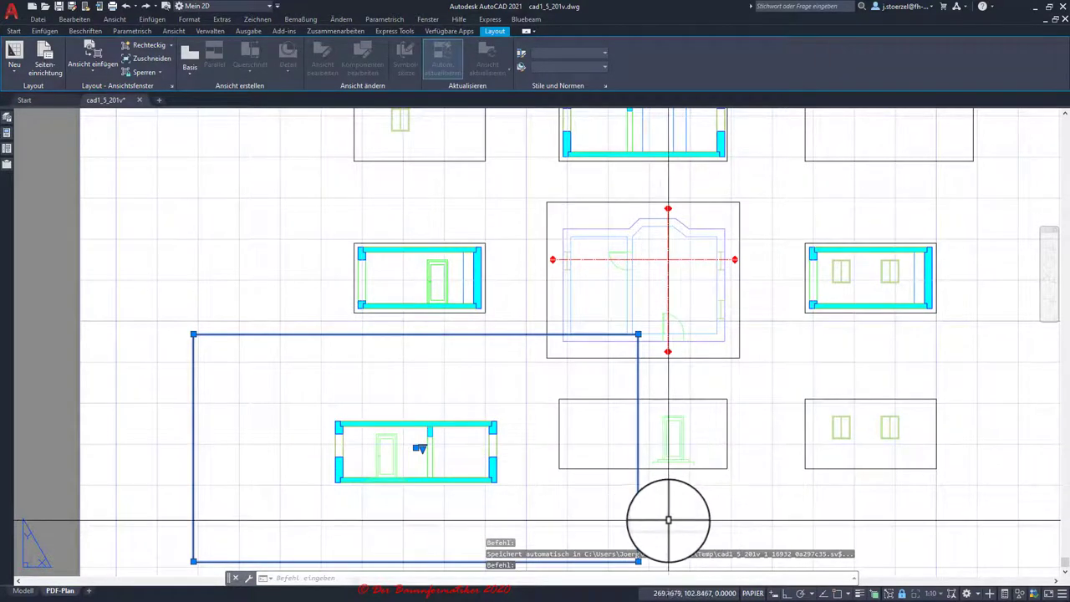
key("Escape")
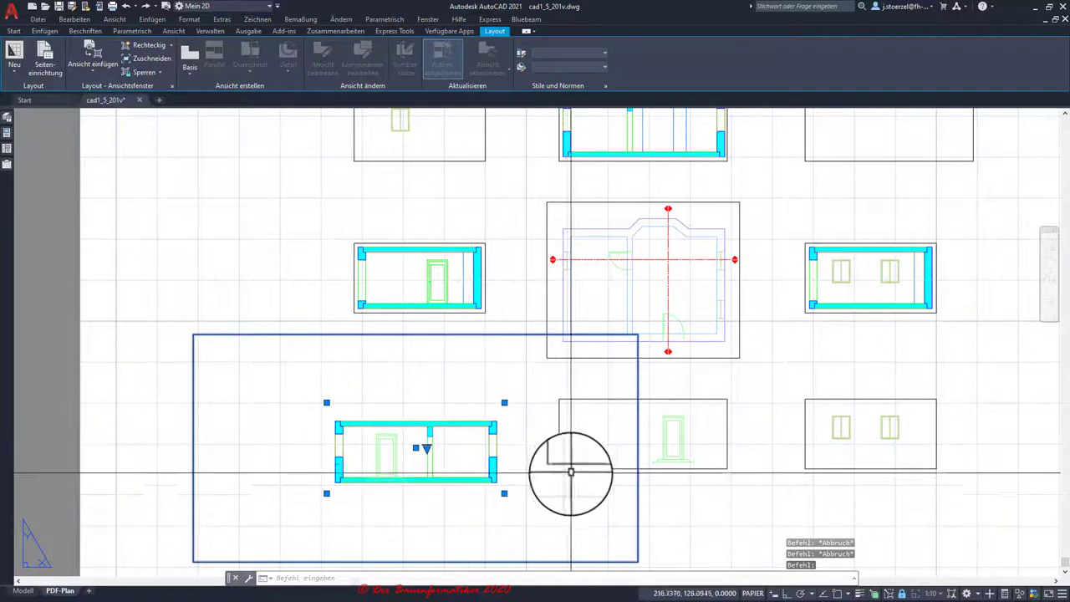
- Regenerate all viewports with REGENALL and pan the sheet to check the result
scroll(649, 501, "down", 5)
scroll(552, 493, "up", 5)
type("REG")
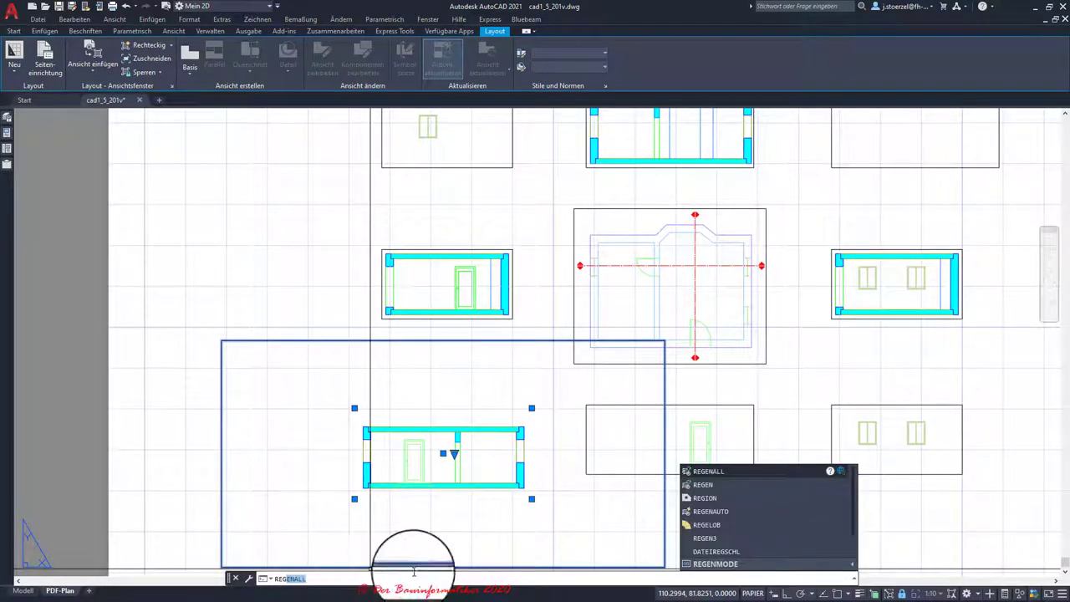
left_click(702, 471)
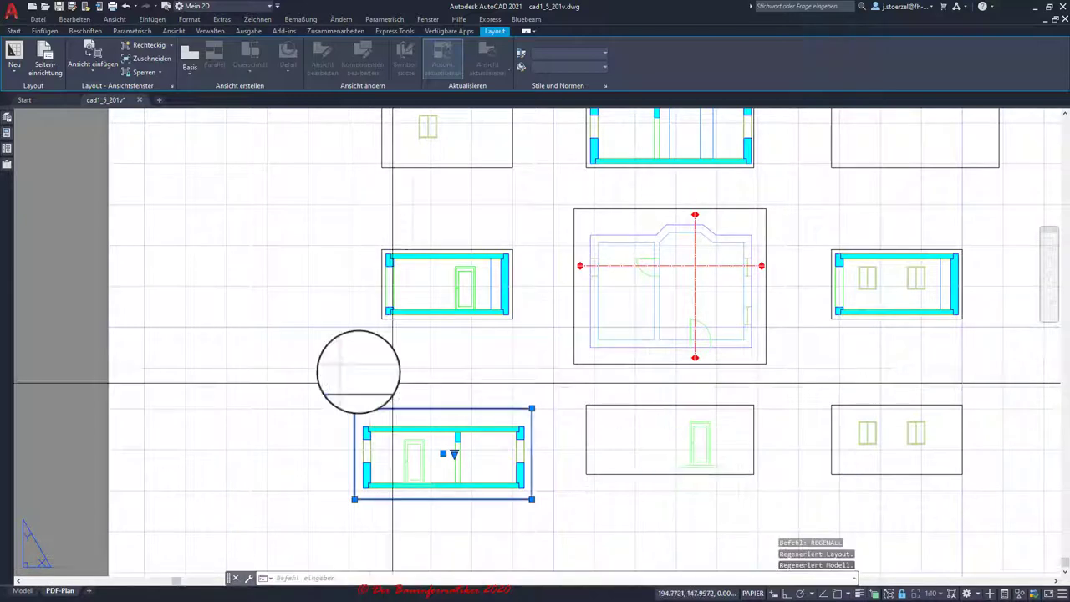
scroll(472, 428, "up", 2)
key("Escape")
key("Escape")
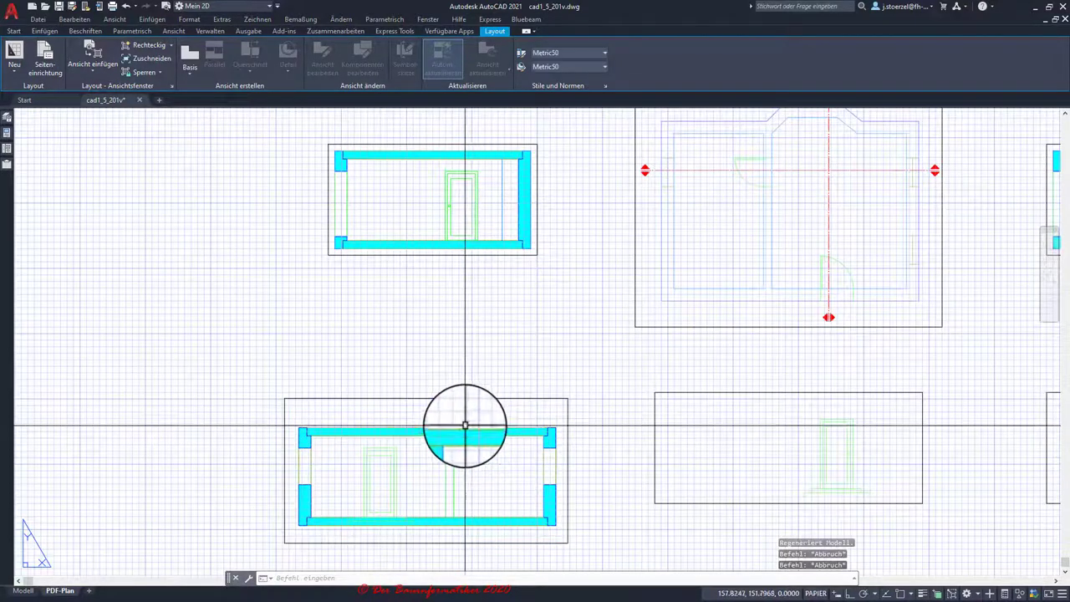
scroll(476, 414, "up", 2)
middle_click_drag(501, 430, 514, 325)
scroll(470, 411, "down", 2)
scroll(501, 411, "down", 2)
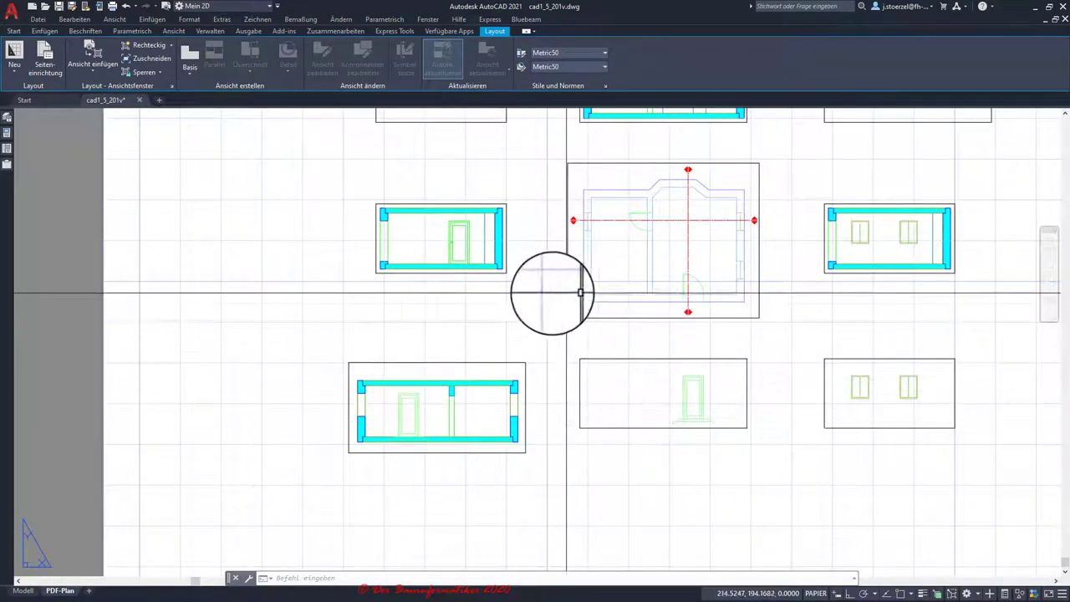
middle_click_drag(511, 394, 527, 465)
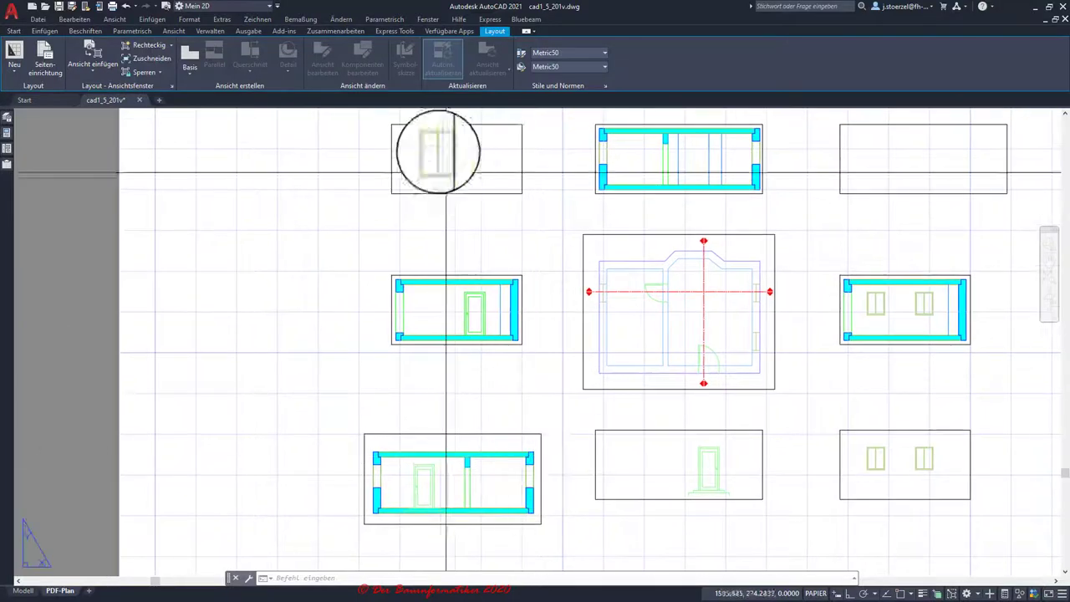
left_click(14, 31)
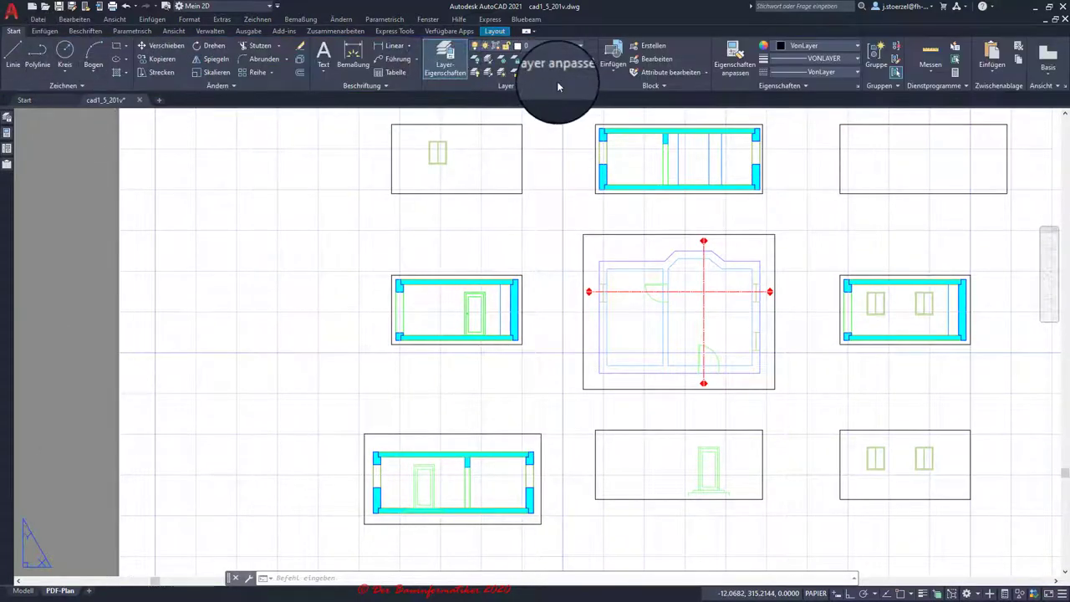
- Restore the 'Alle ein' layer state so all layers are on
left_click(527, 86)
left_click(473, 100)
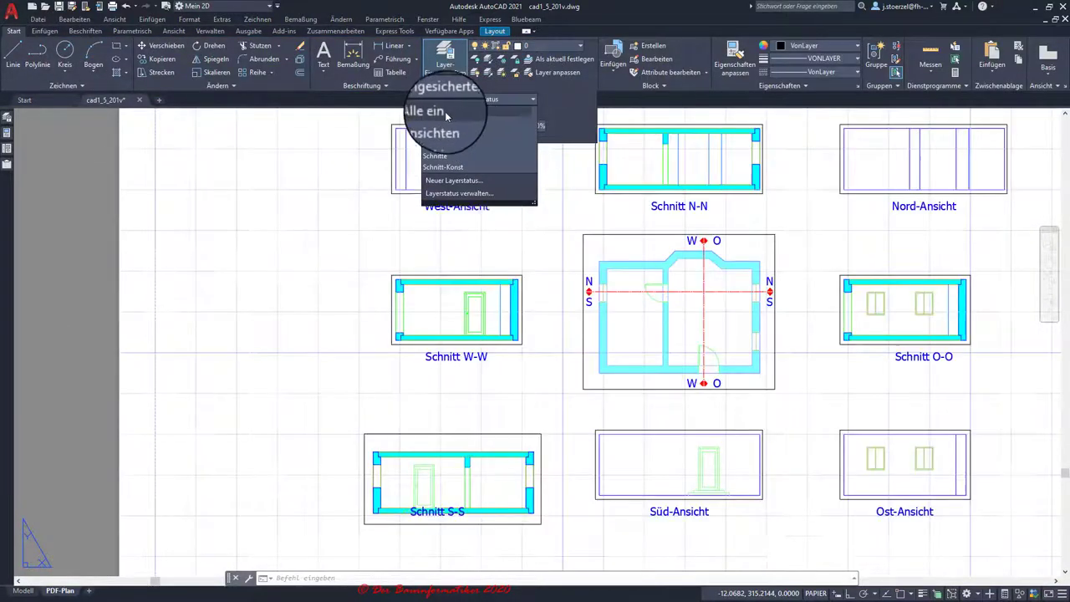
left_click(446, 116)
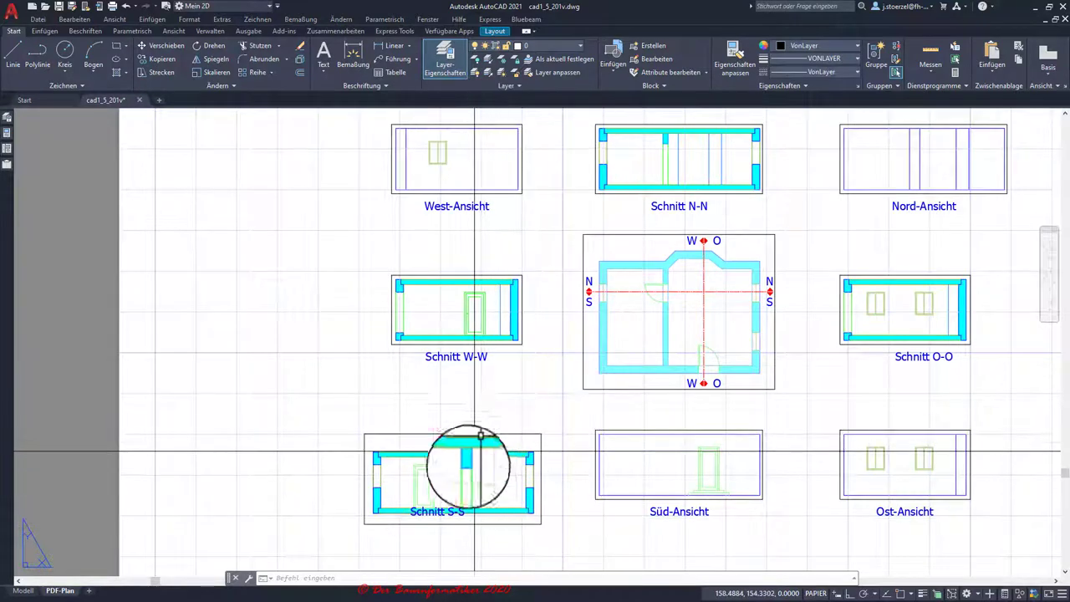
- Move the Schnitt S-S viewport from the wall corner to its new place with Osnap off
scroll(505, 471, "up", 3)
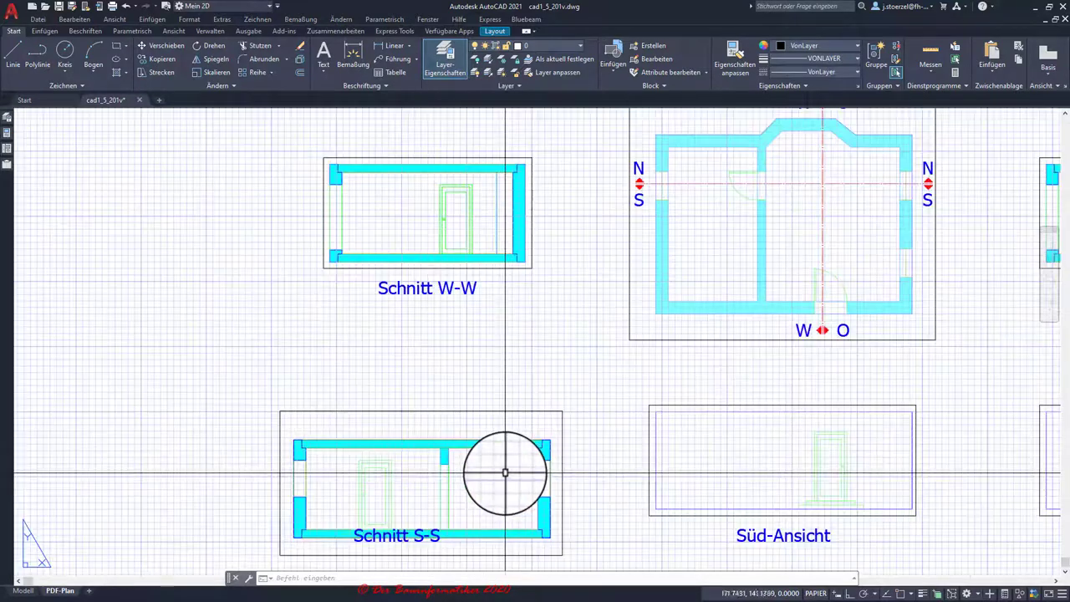
left_click(386, 411)
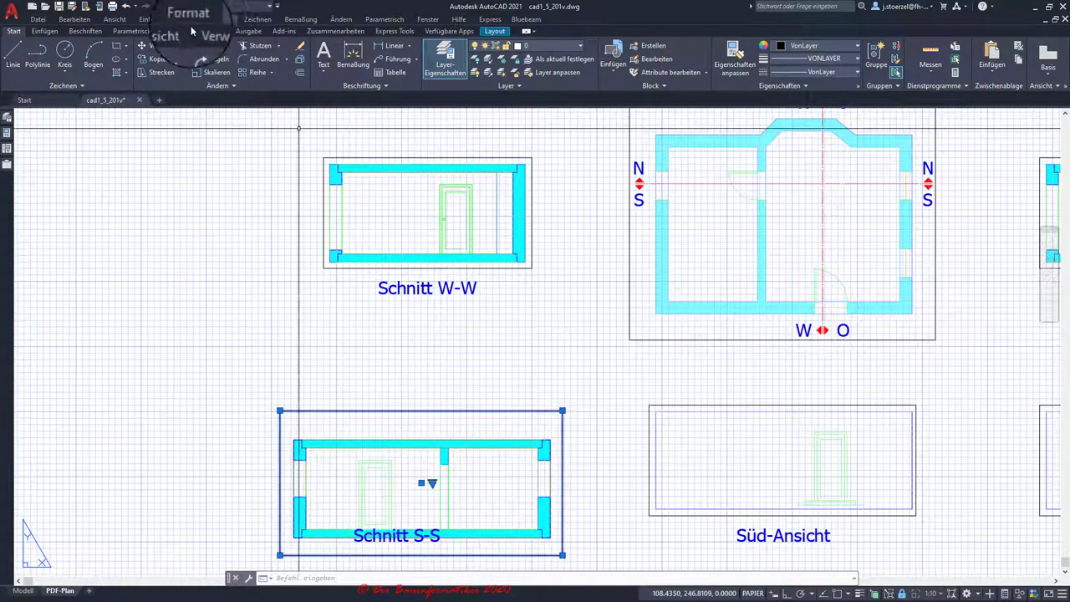
left_click(161, 50)
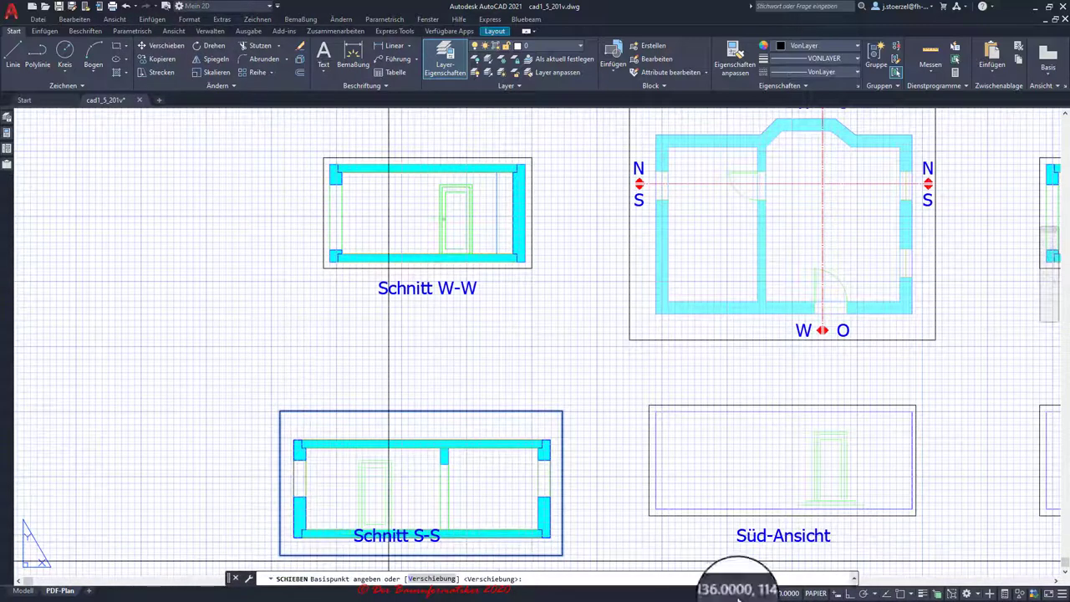
left_click(294, 539)
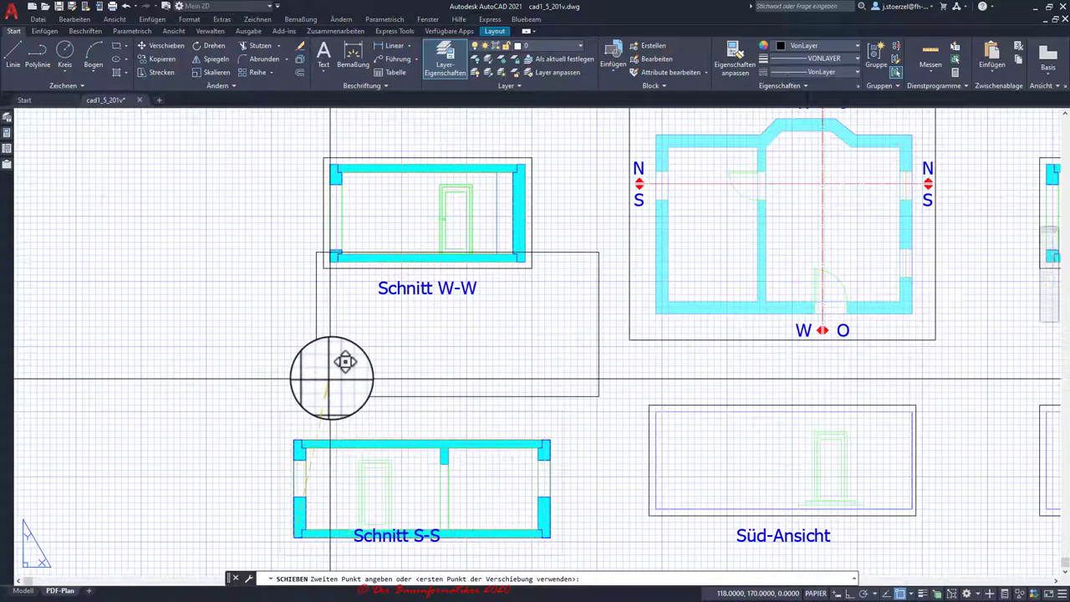
key("F3")
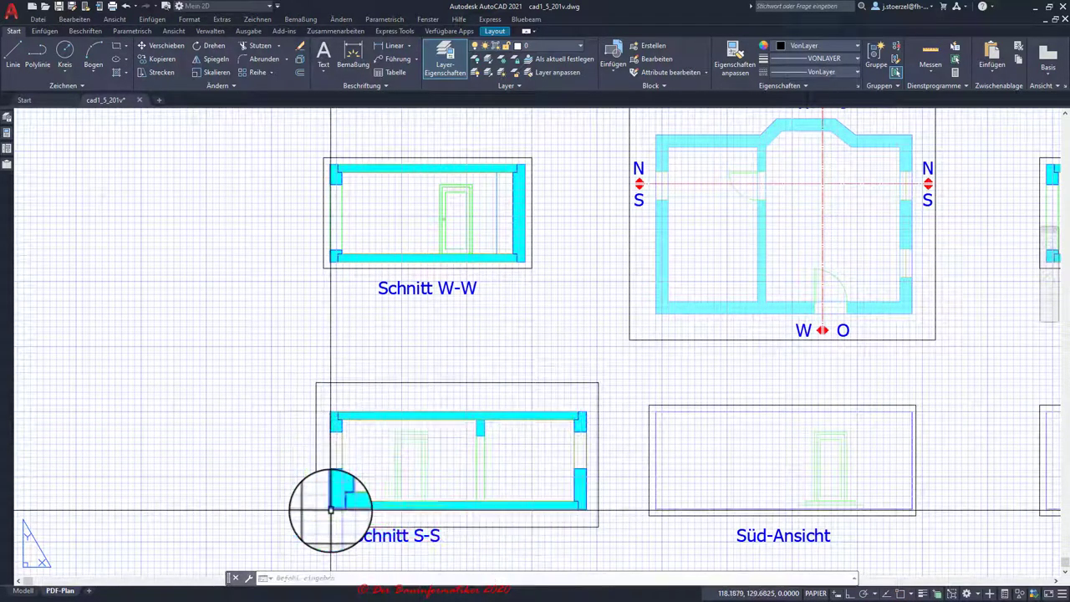
left_click(574, 418)
- Stretch the Schnitt S-S viewport frame corners to tighten it around the section
scroll(574, 418, "up", 4)
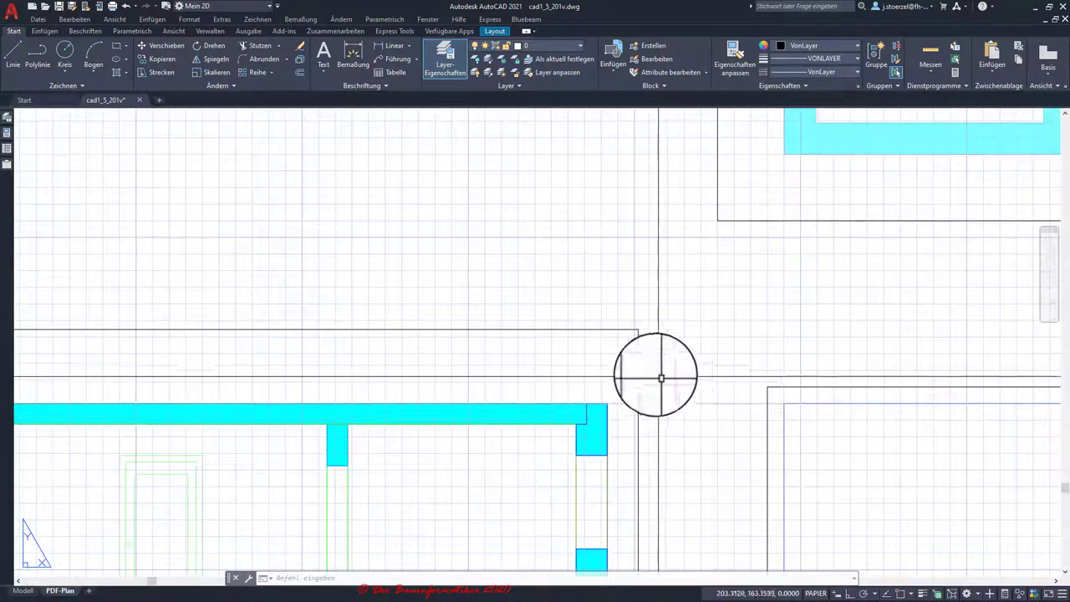
left_click(637, 330)
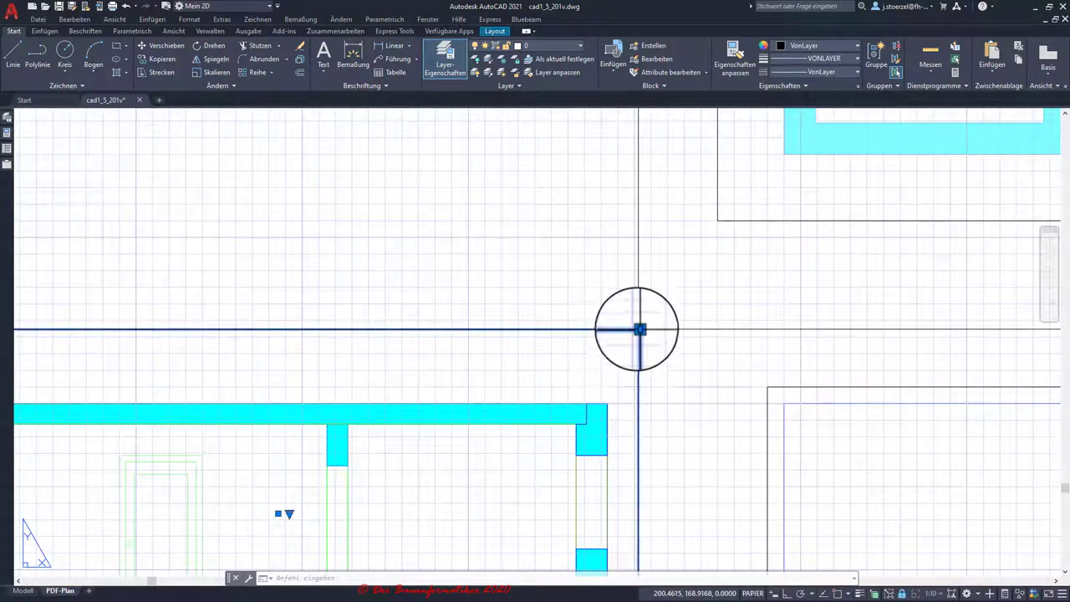
left_click(616, 387)
middle_click_drag(490, 440, 895, 391)
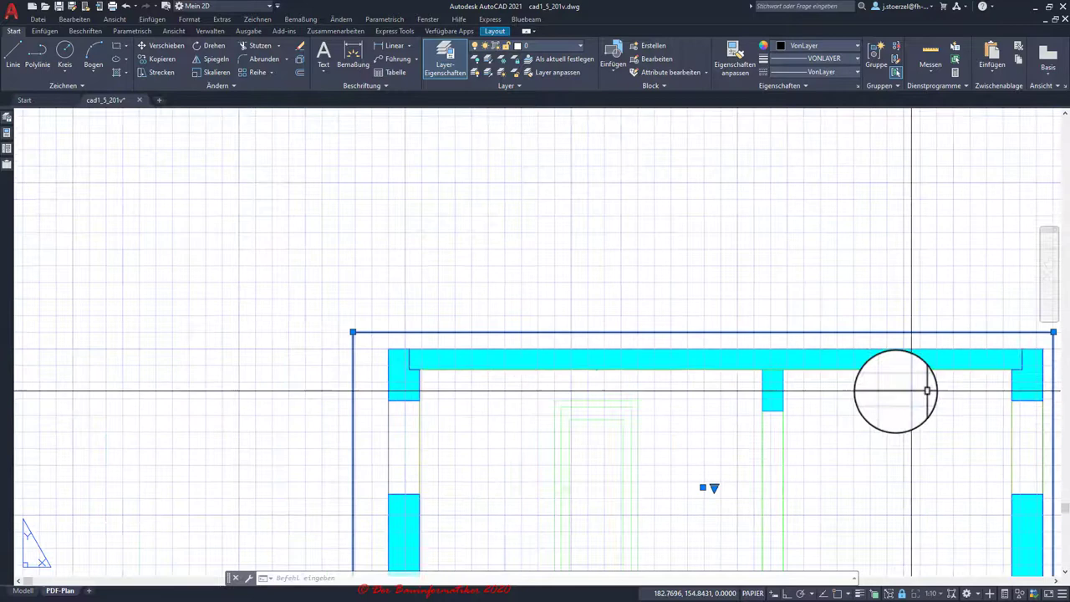
left_click(353, 332)
scroll(351, 333, "down", 3)
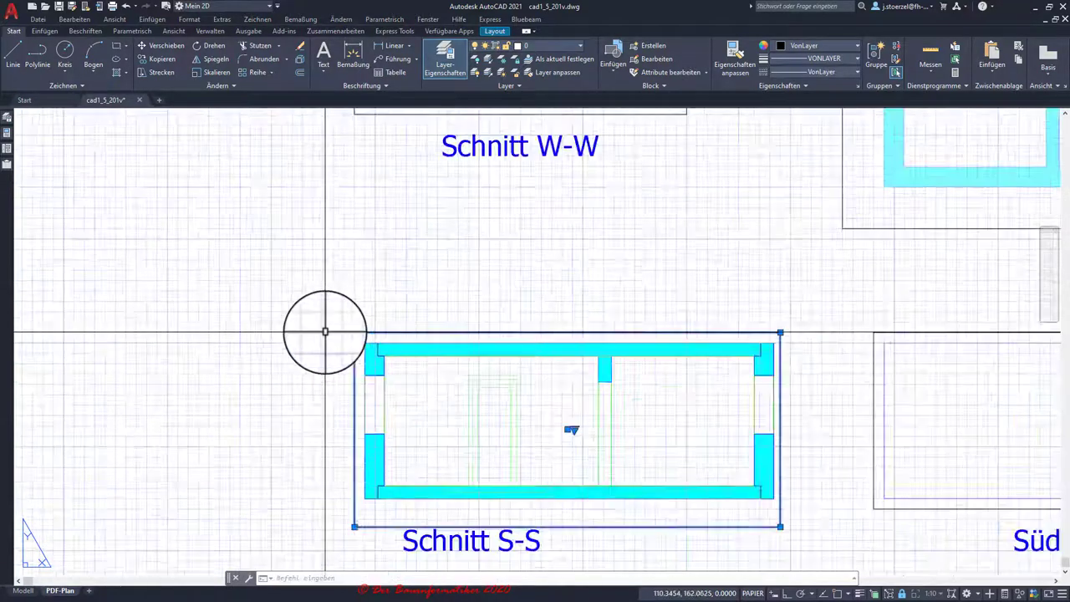
scroll(597, 443, "down", 2)
scroll(618, 455, "up", 5)
left_click(655, 483)
left_click(658, 480)
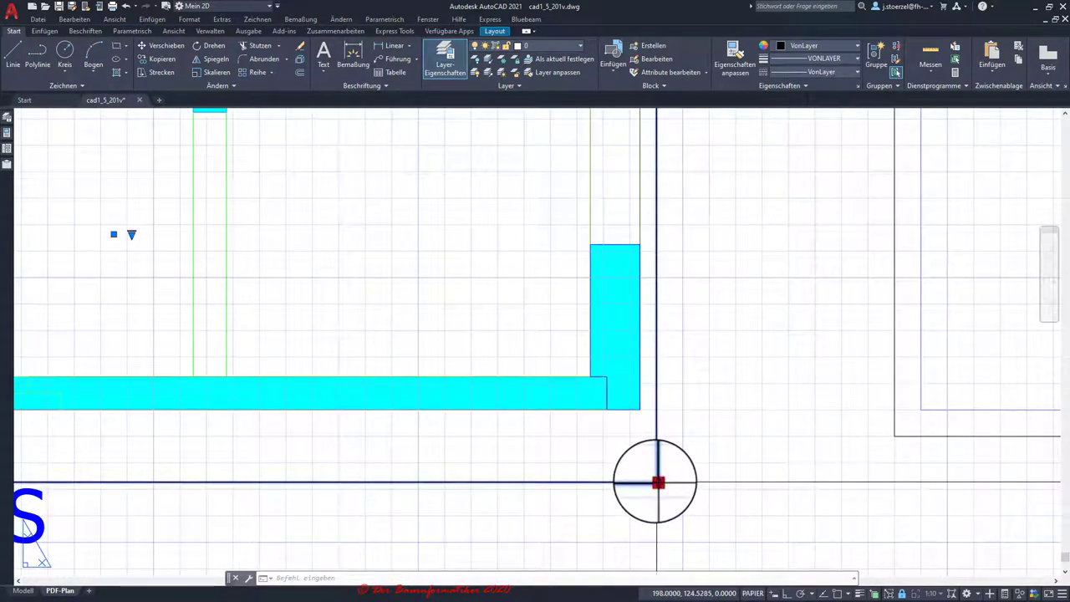
left_click(658, 433)
scroll(638, 462, "down", 5)
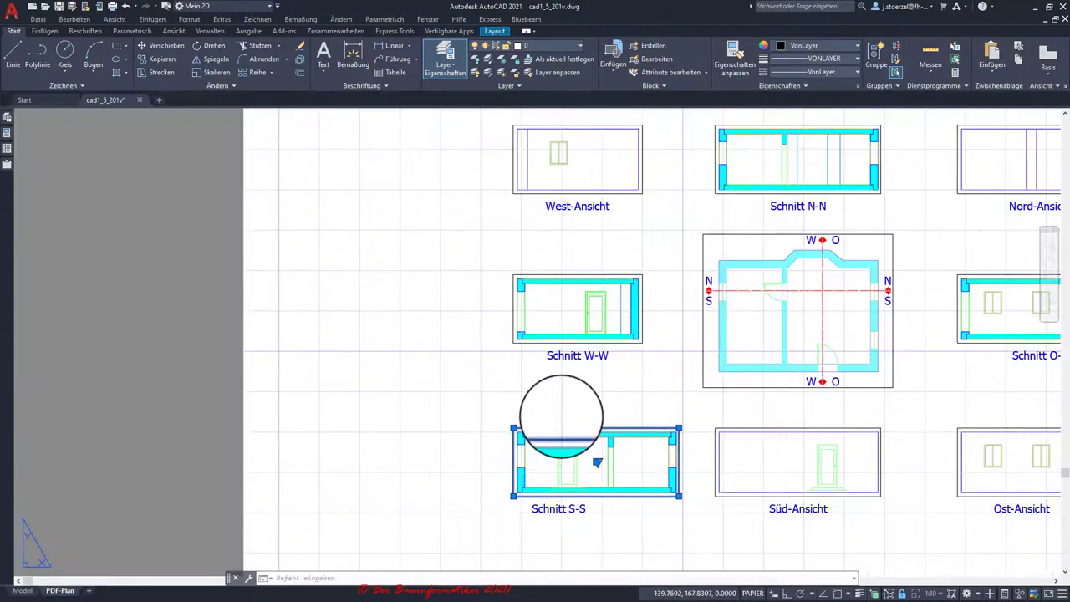
key("Escape")
- Make LA_AF the current layer, checking the sheet in plot preview before and after
left_click(167, 7)
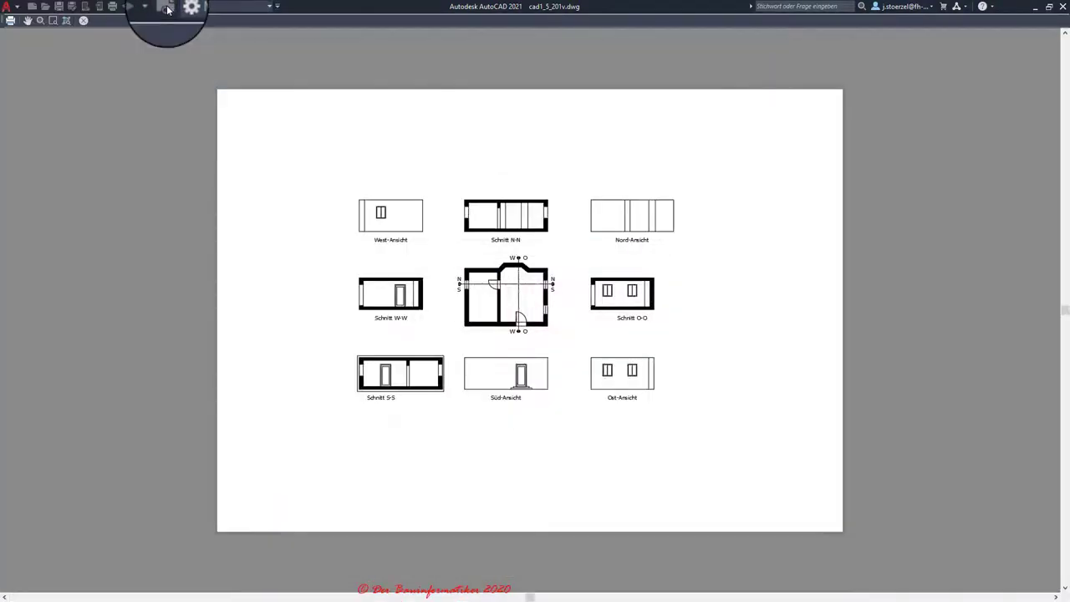
key("Escape")
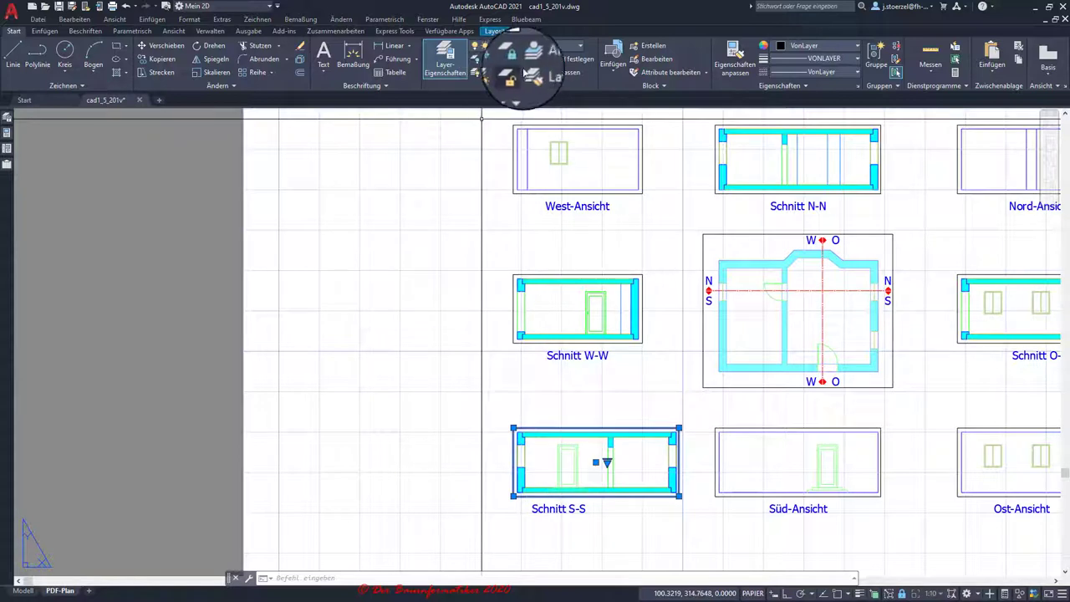
left_click(582, 48)
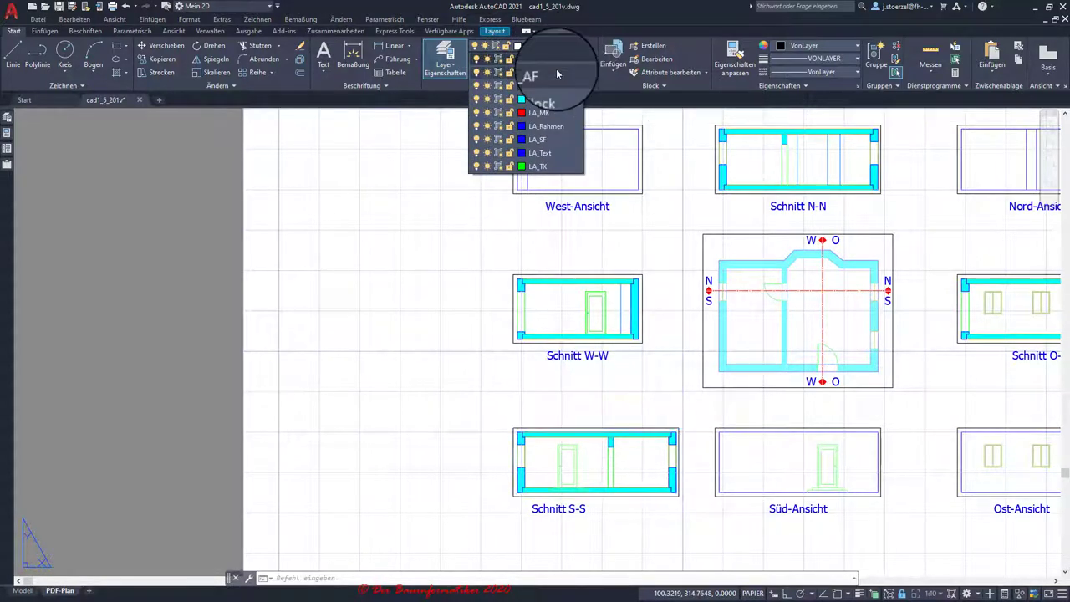
left_click(557, 74)
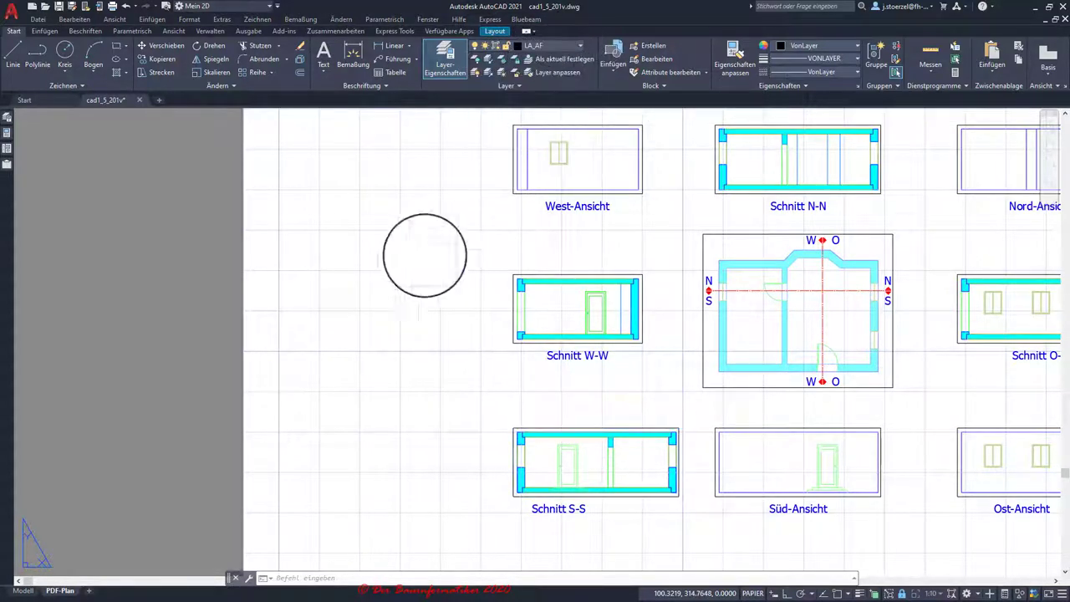
left_click(165, 8)
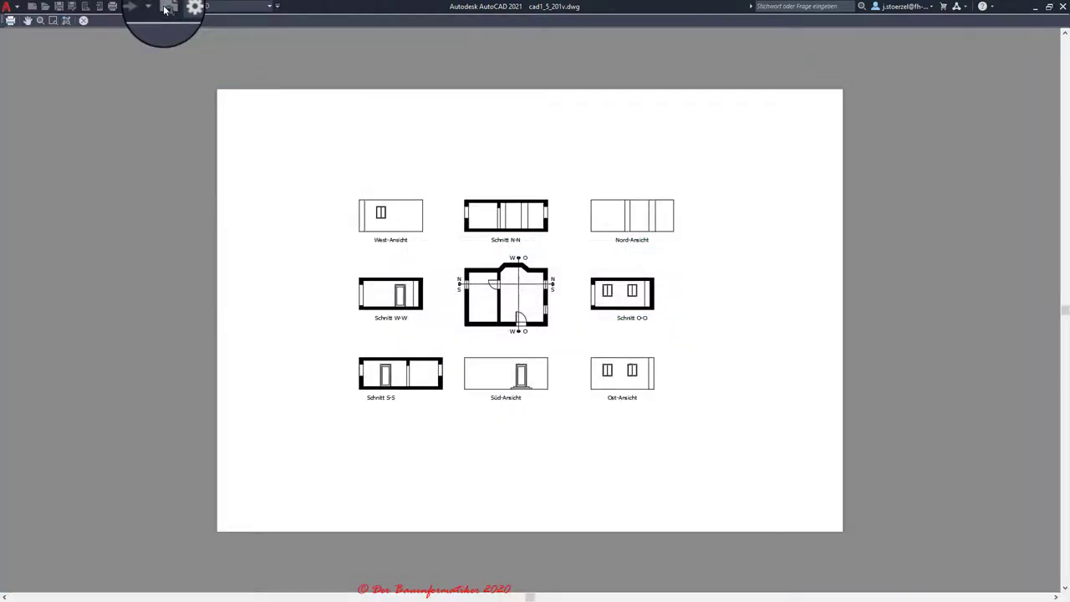
left_click(81, 23)
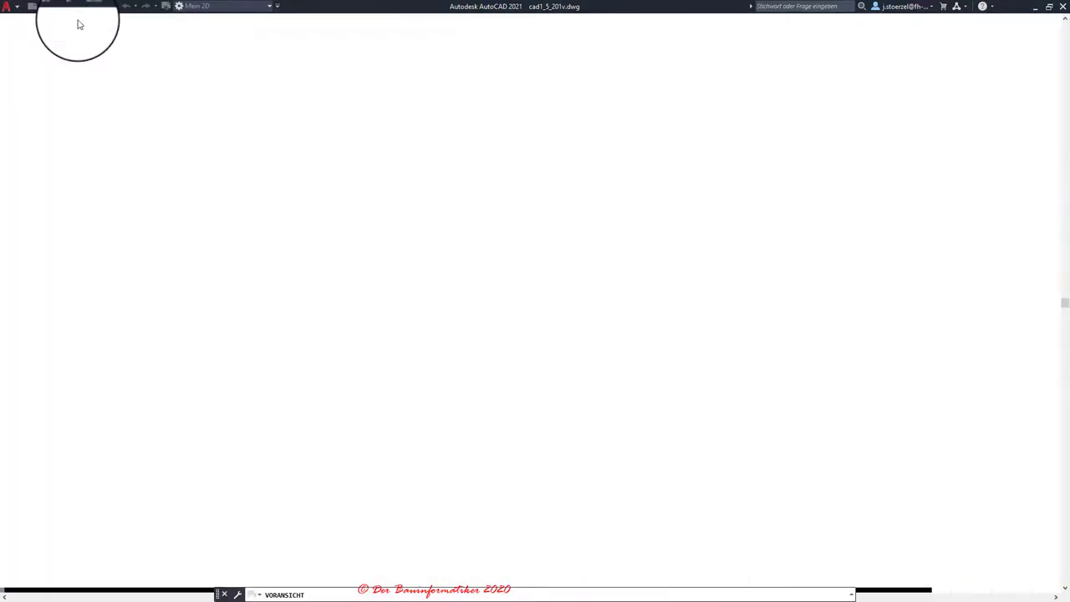
- Zoom out and pan so the whole PDF-Plan sheet with its nine views is visible
scroll(458, 216, "down", 3)
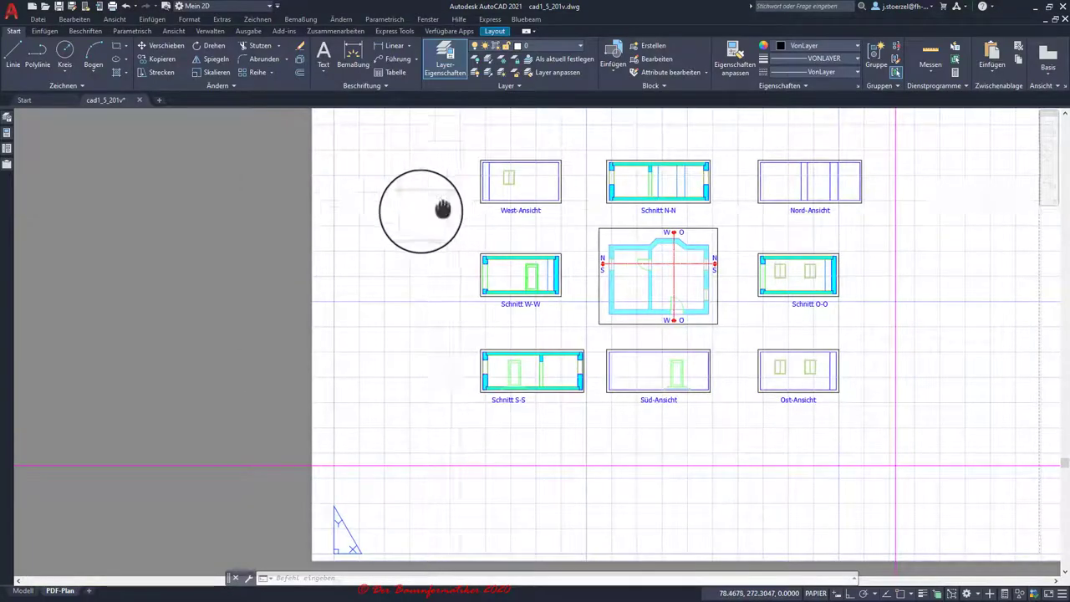
middle_click_drag(425, 215, 306, 259)
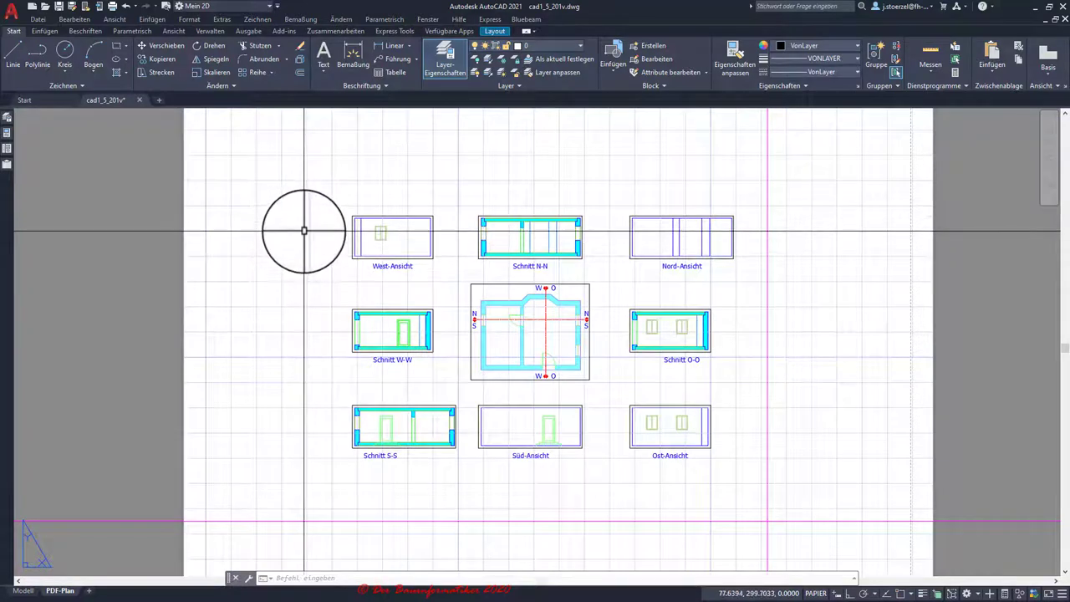
middle_click_drag(303, 246, 305, 301)
left_click(499, 34)
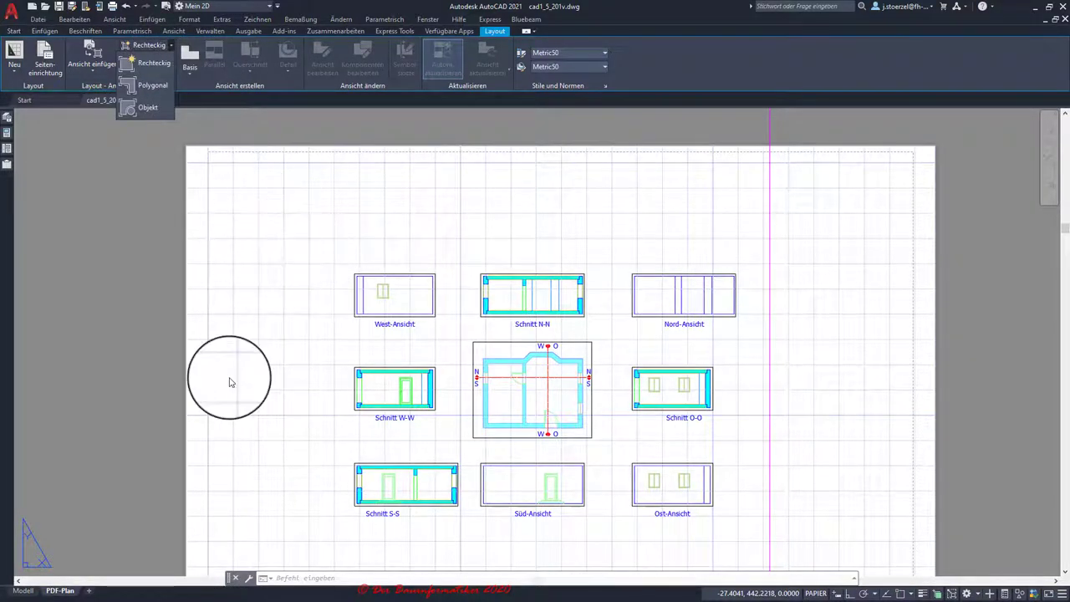
- Create the new Layout1 sheet and erase its default viewport
left_click(89, 592)
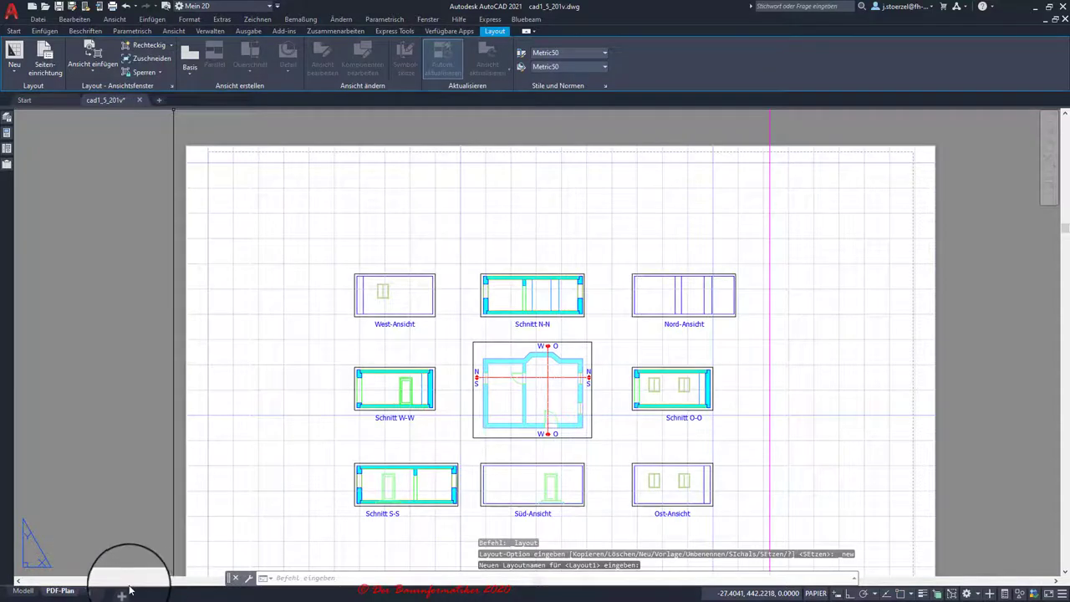
key("Return")
left_click(97, 592)
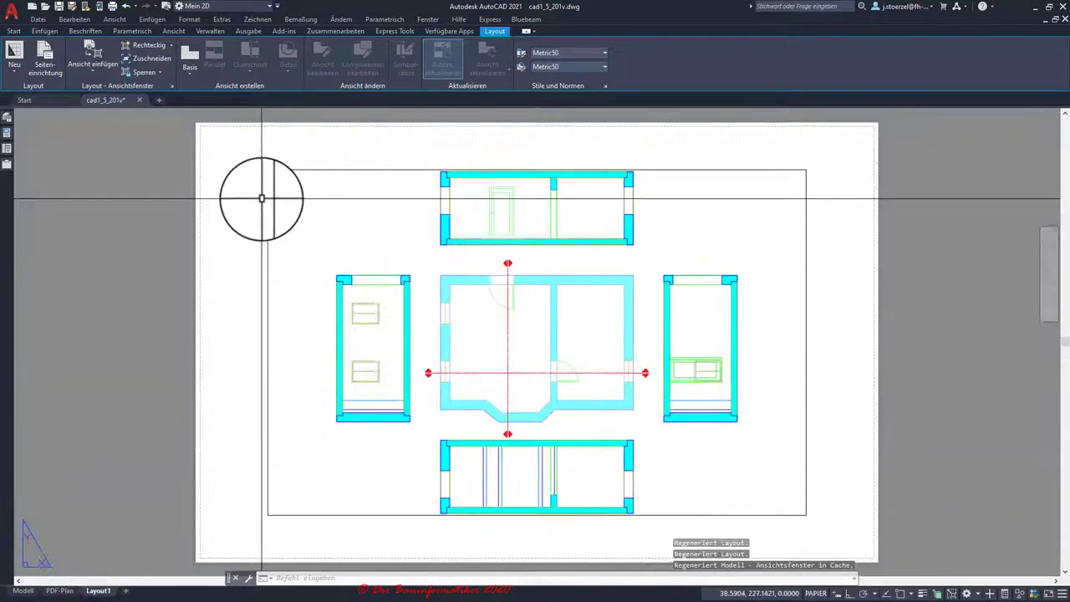
key("Delete")
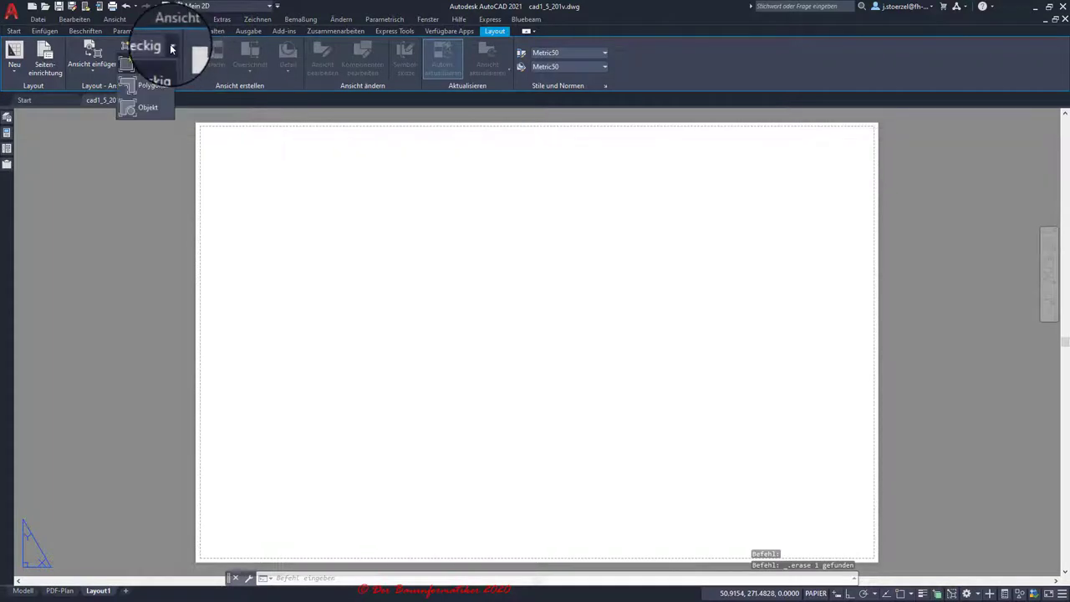
- Draw a polygonal viewport from three points with an arc segment, closing it into a teardrop
left_click(143, 45)
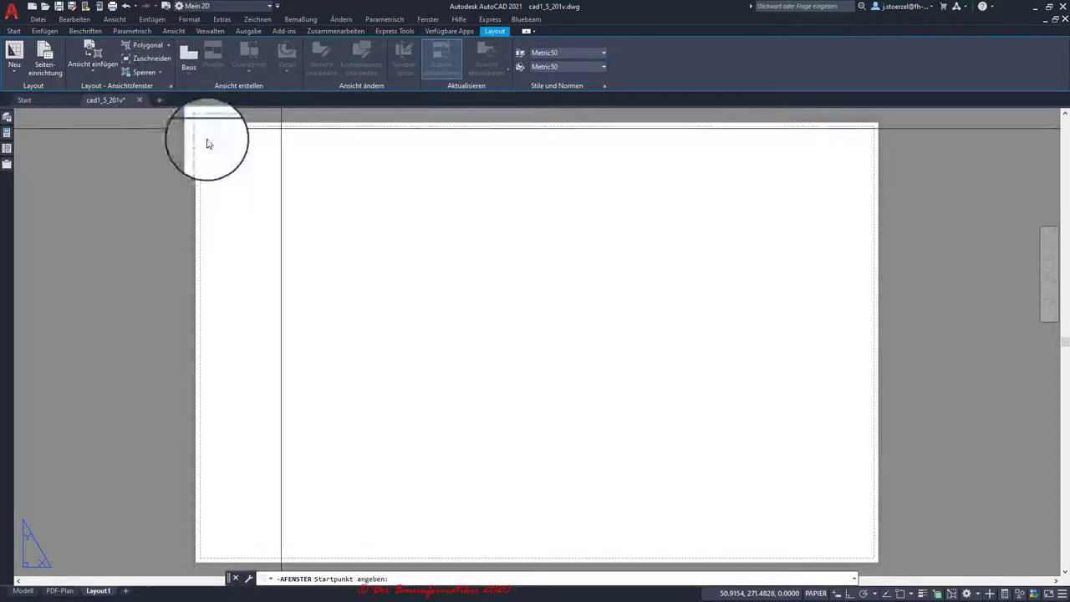
left_click(386, 264)
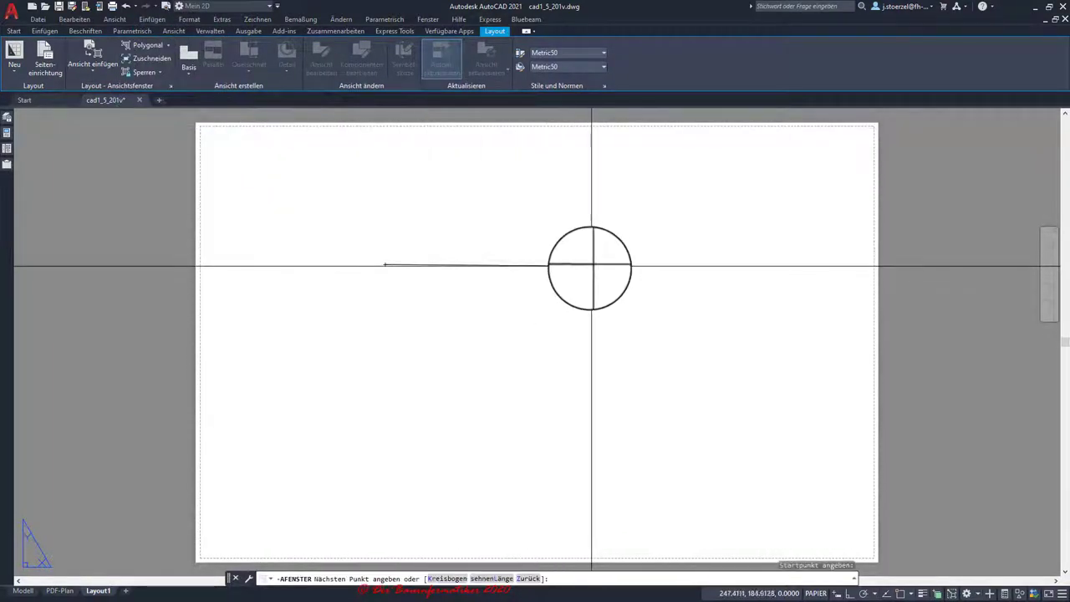
left_click(489, 342)
left_click(374, 395)
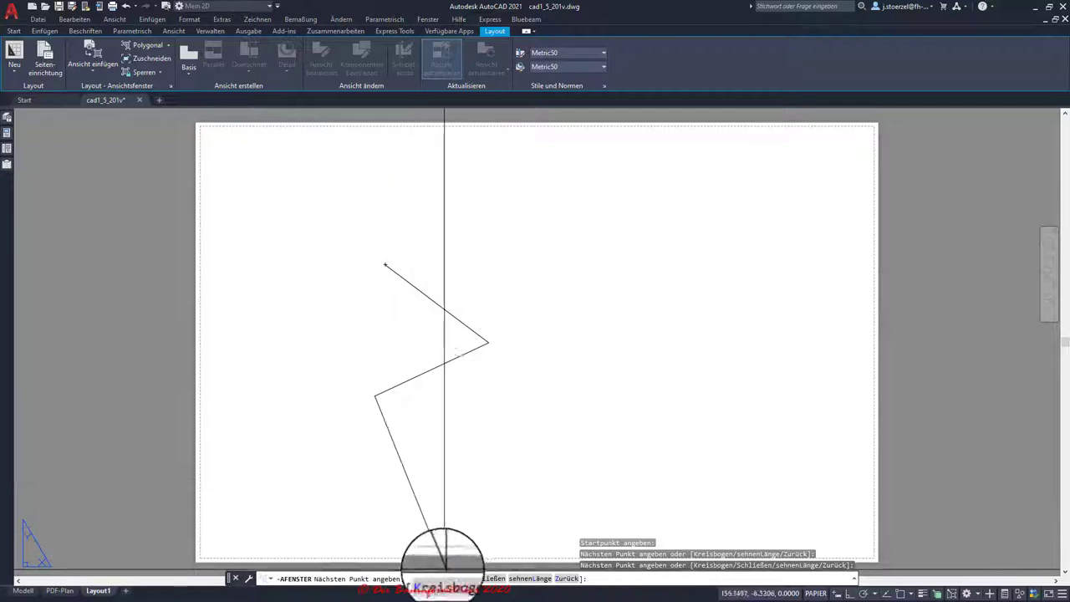
left_click(436, 579)
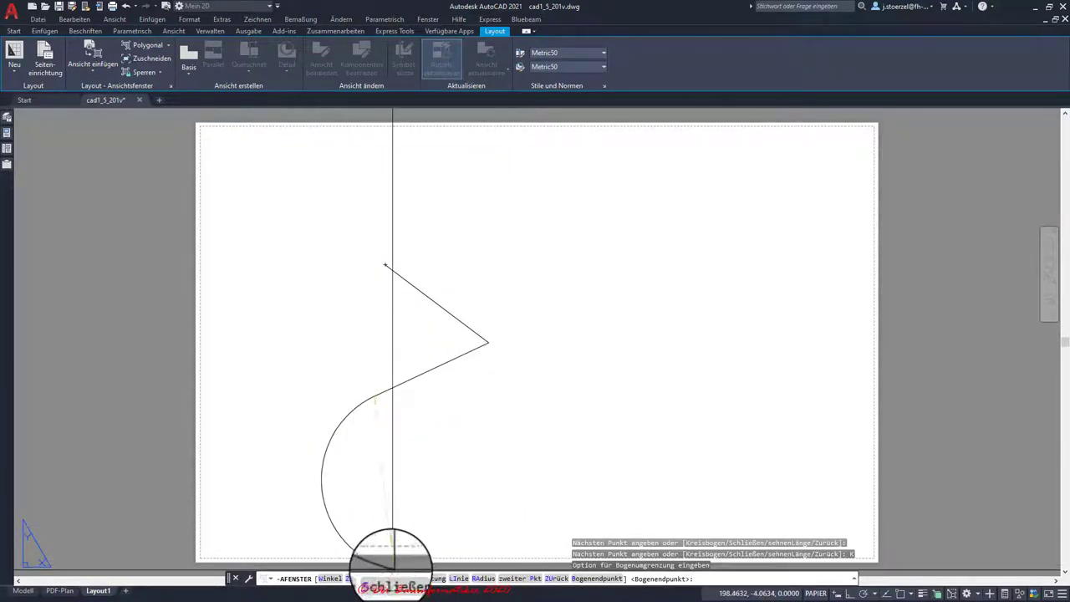
left_click(388, 579)
- Zoom and pan inside the teardrop viewport to a close-up of the walls and door
scroll(306, 330, "up", 2)
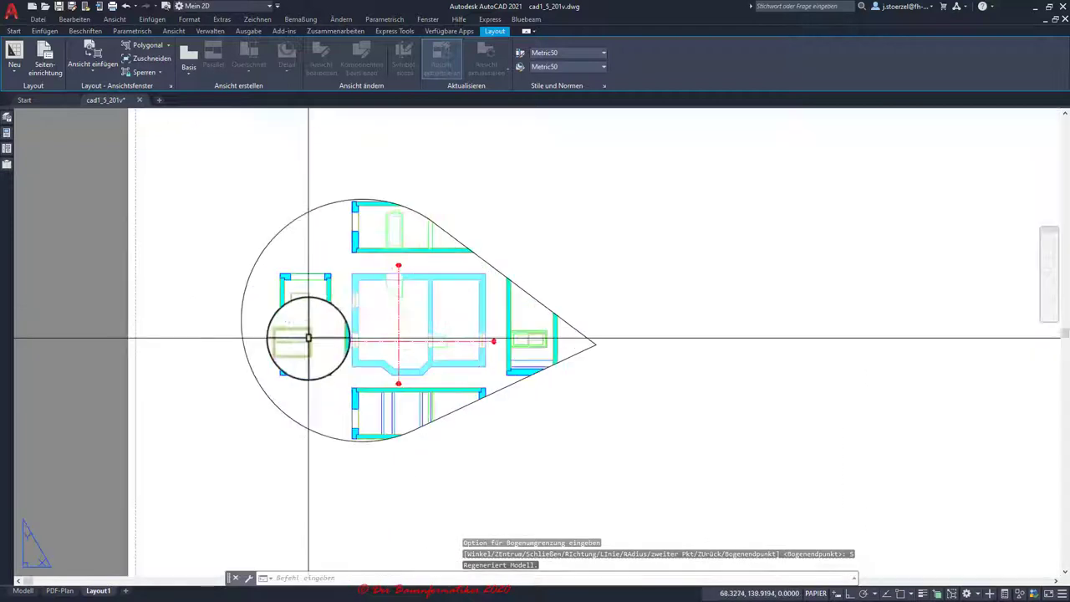
double_click(344, 339)
scroll(401, 332, "up", 3)
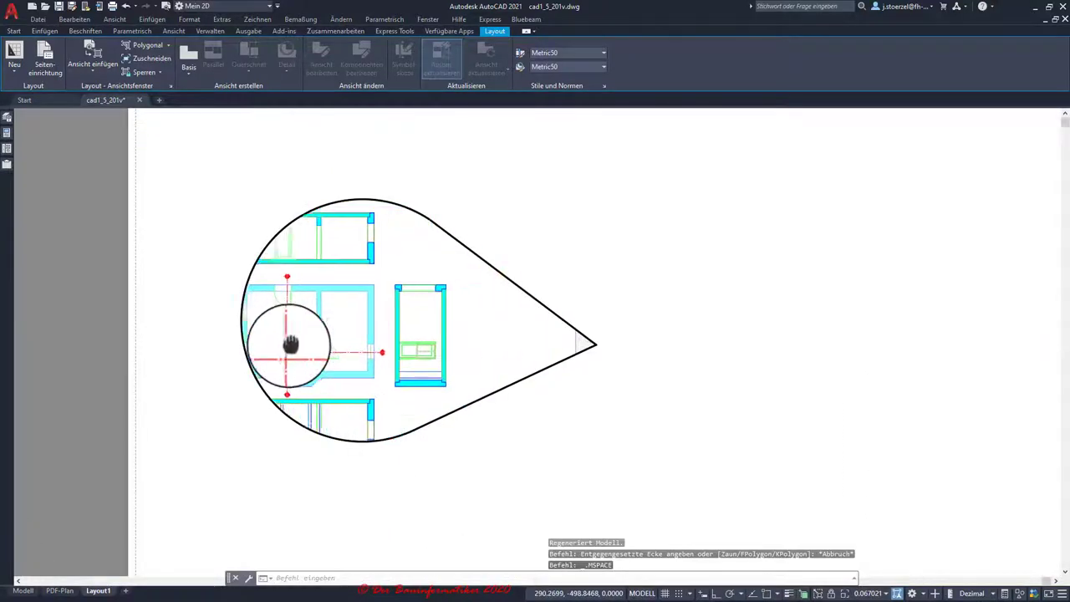
middle_click_drag(287, 344, 383, 345)
mouse_move(383, 281)
middle_mouse_down()
mouse_move(405, 431)
mouse_move(334, 425)
middle_mouse_up()
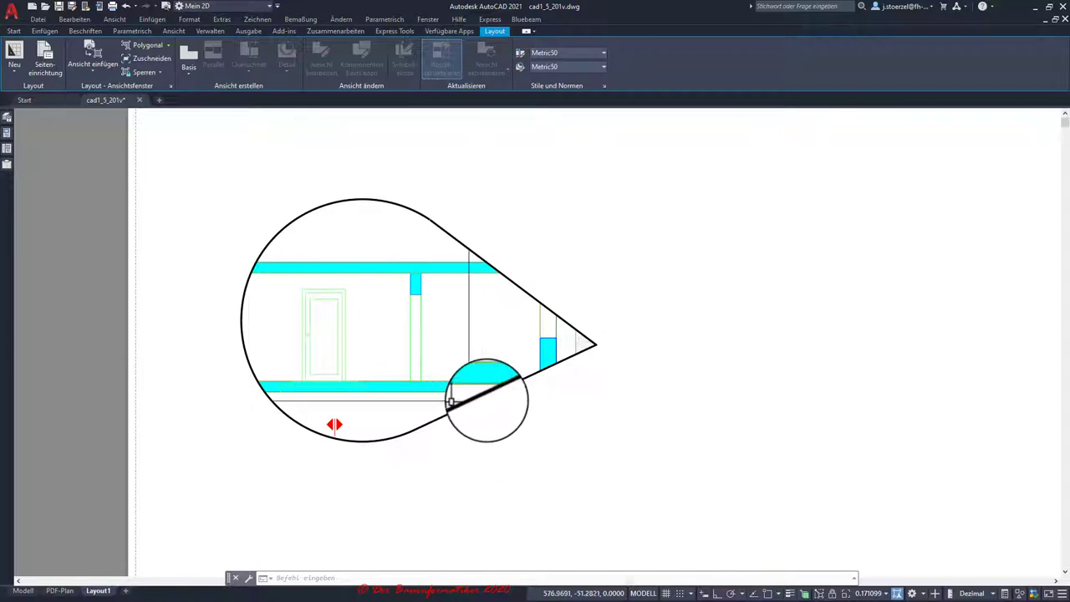
double_click(518, 425)
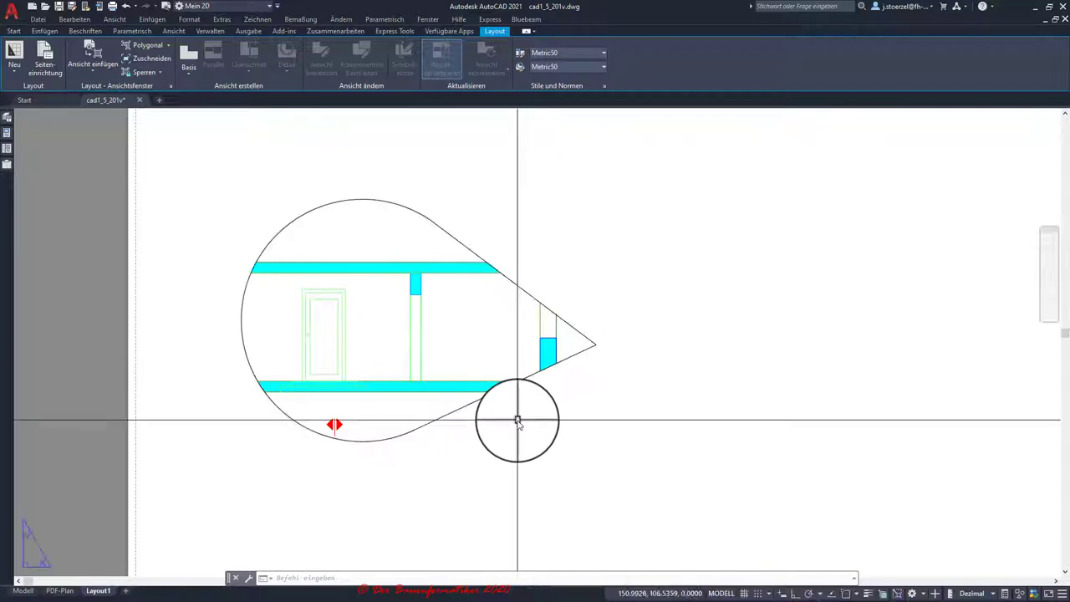
- Move the teardrop viewport border onto layer LA_AF
left_click(473, 248)
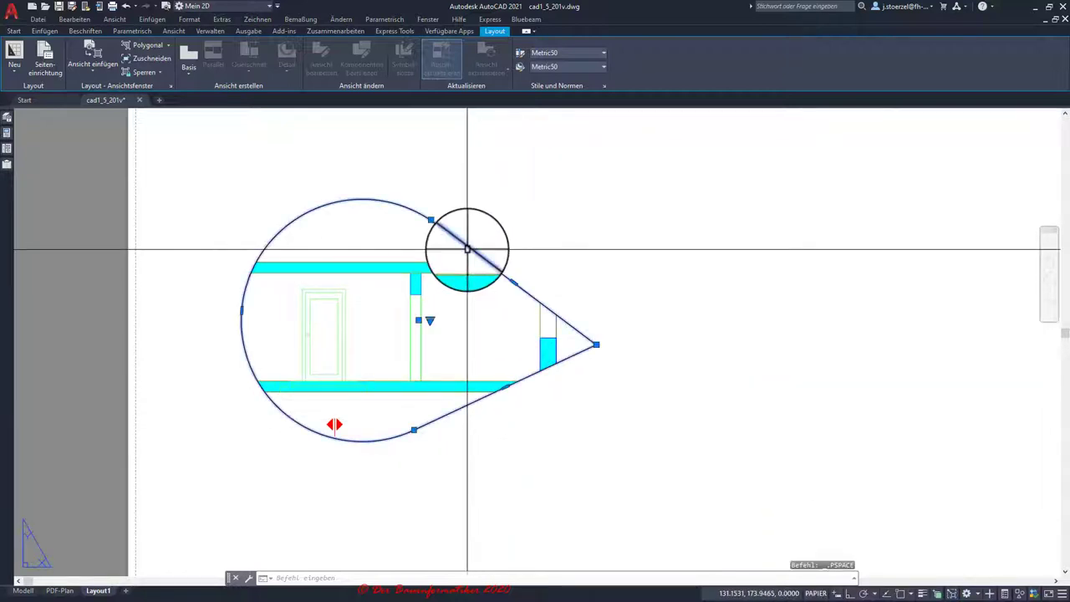
left_click(15, 31)
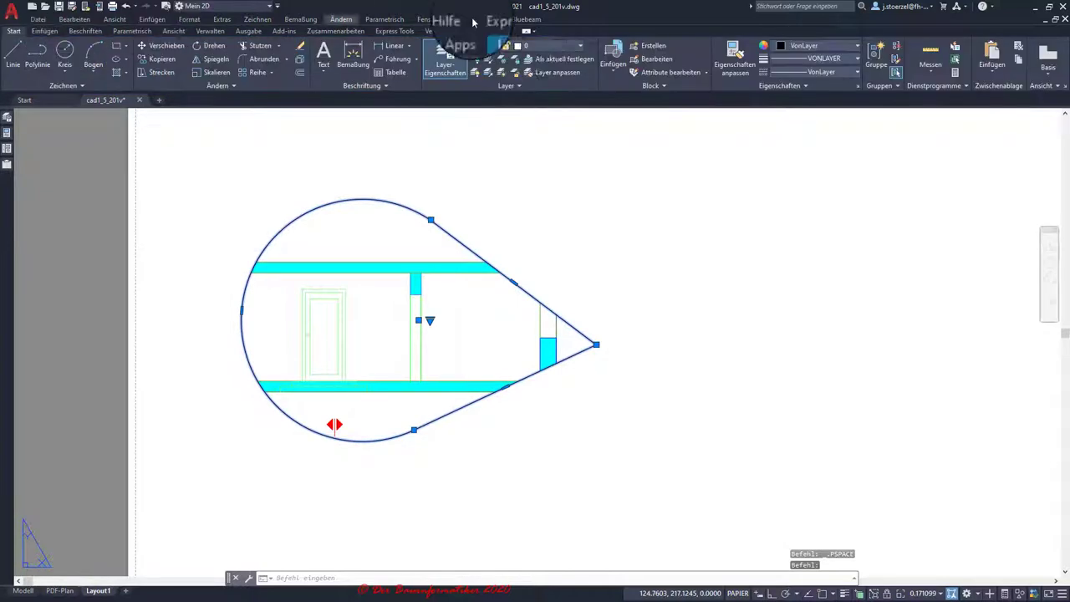
left_click(545, 44)
left_click(544, 75)
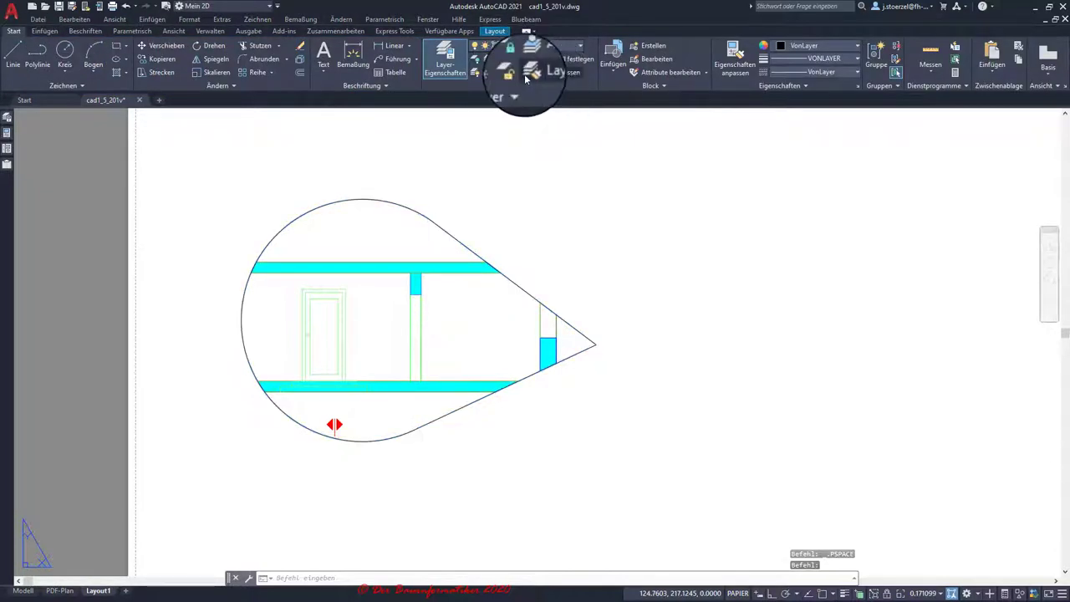
- Check in plot preview that the teardrop outline no longer prints
left_click(169, 8)
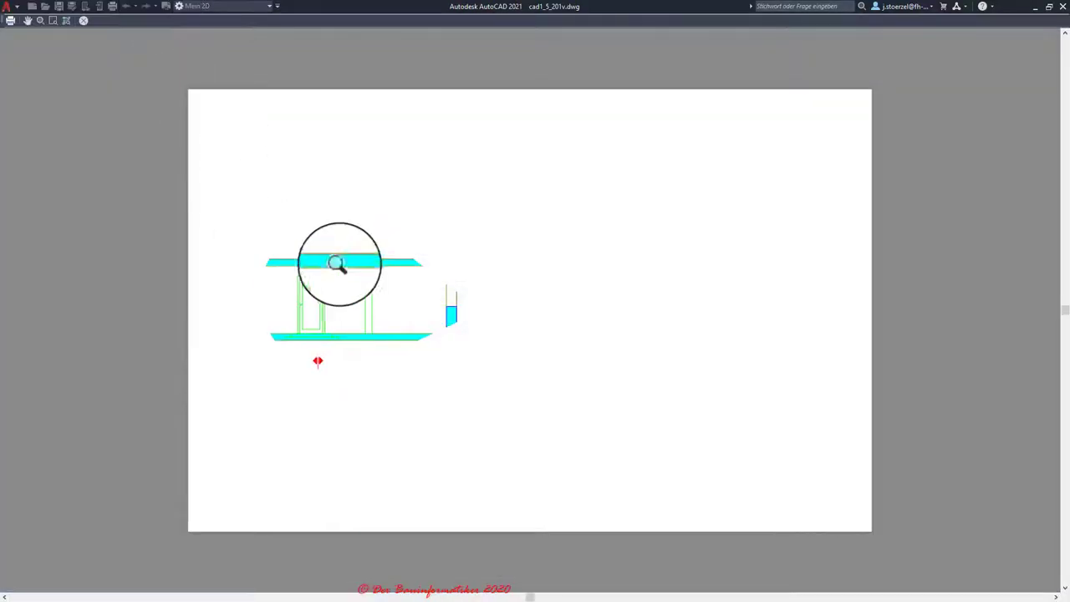
scroll(335, 261, "up", 4)
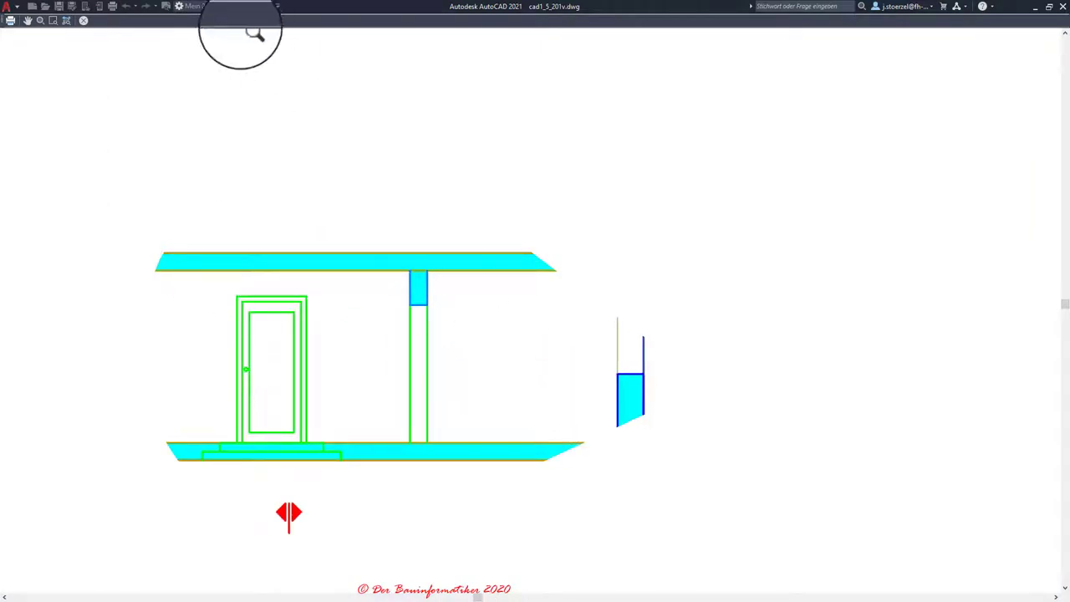
left_click(84, 20)
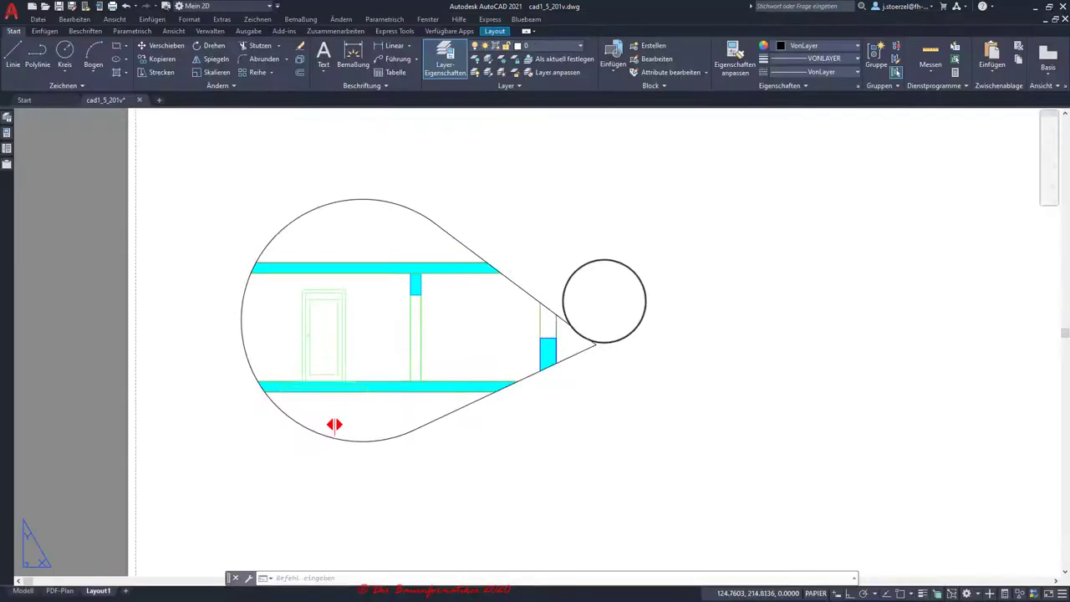
- Draw a center-radius circle at the upper right of the sheet
scroll(602, 296, "down", 2)
middle_click_drag(602, 291, 457, 292)
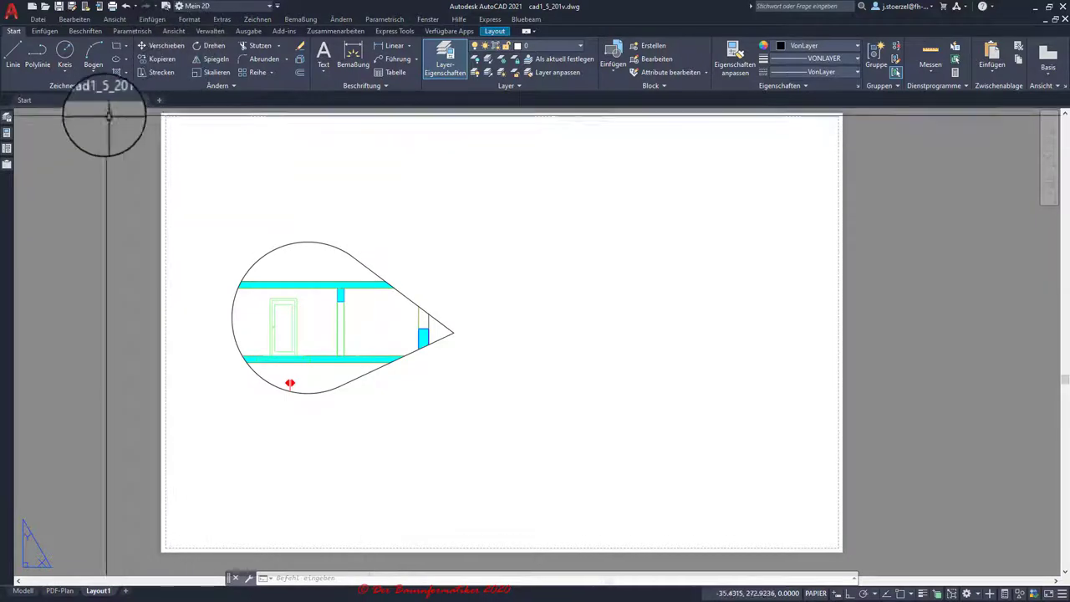
left_click(63, 75)
left_click(34, 96)
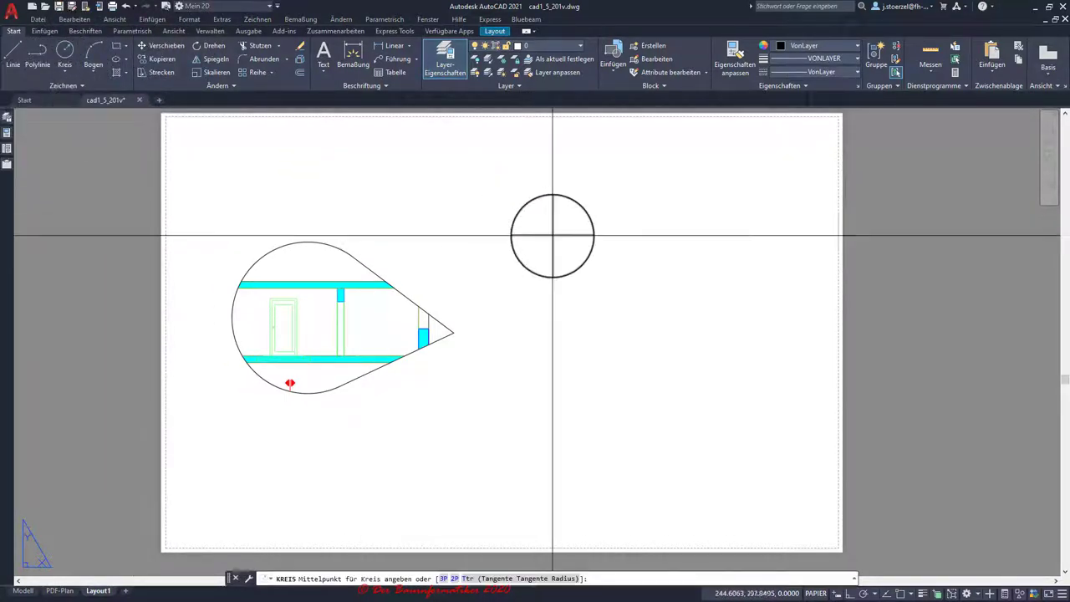
left_click(596, 223)
left_click(631, 215)
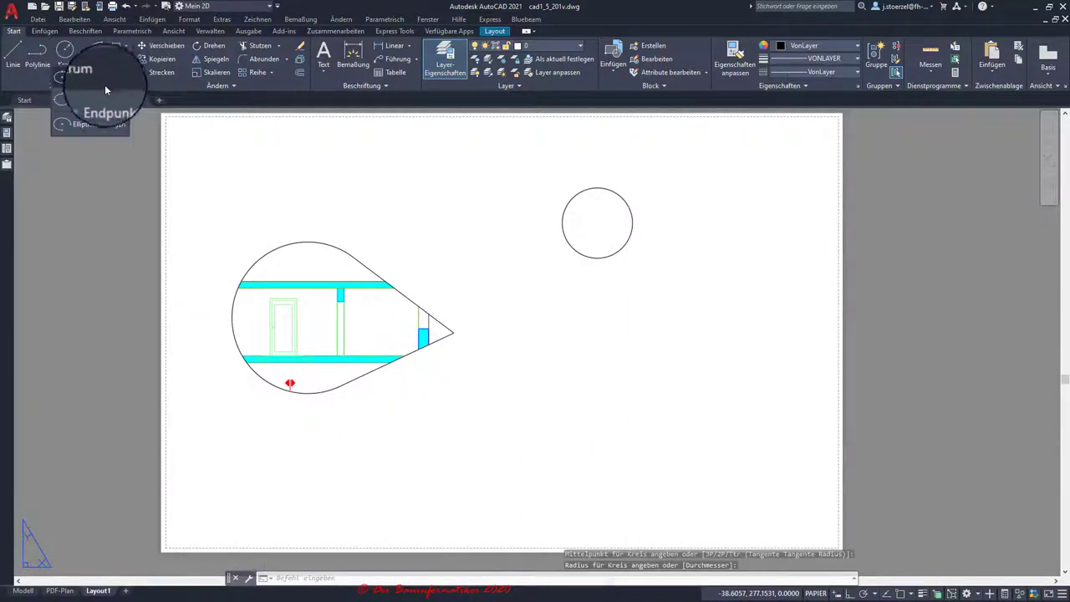
- Draw an upright axis-end ellipse and move it lower and left by its centre grip
left_click(105, 89)
left_click(593, 366)
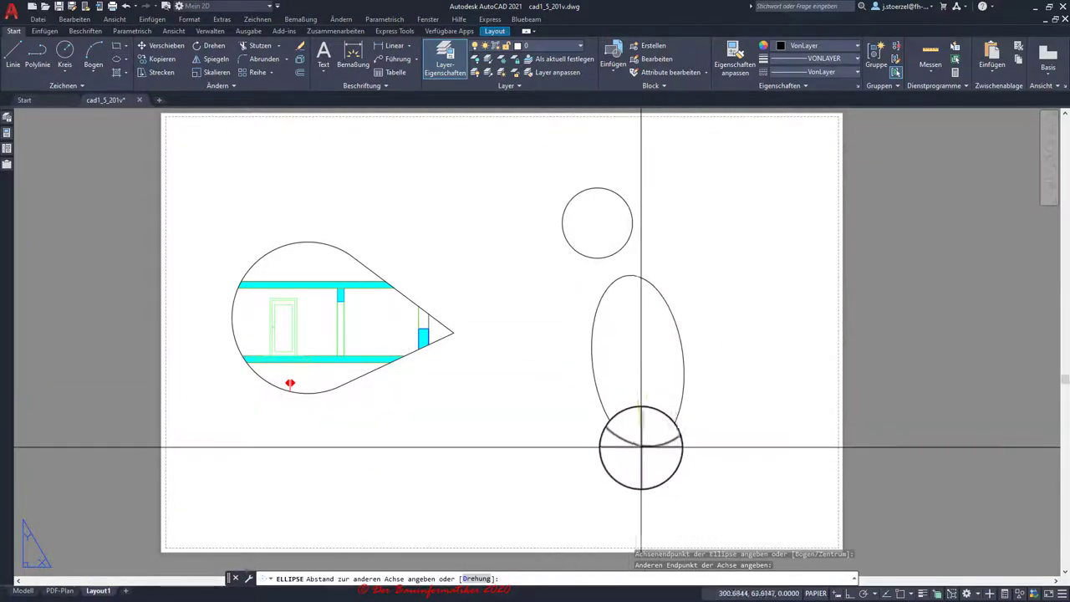
left_click(640, 447)
left_click(677, 323)
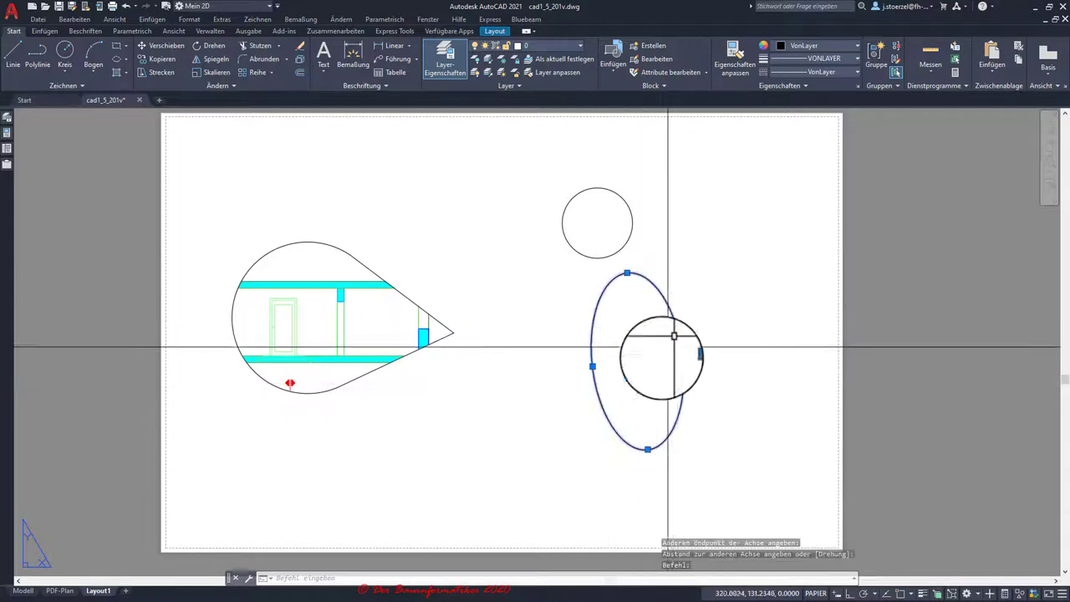
left_click(636, 360)
left_click(544, 403)
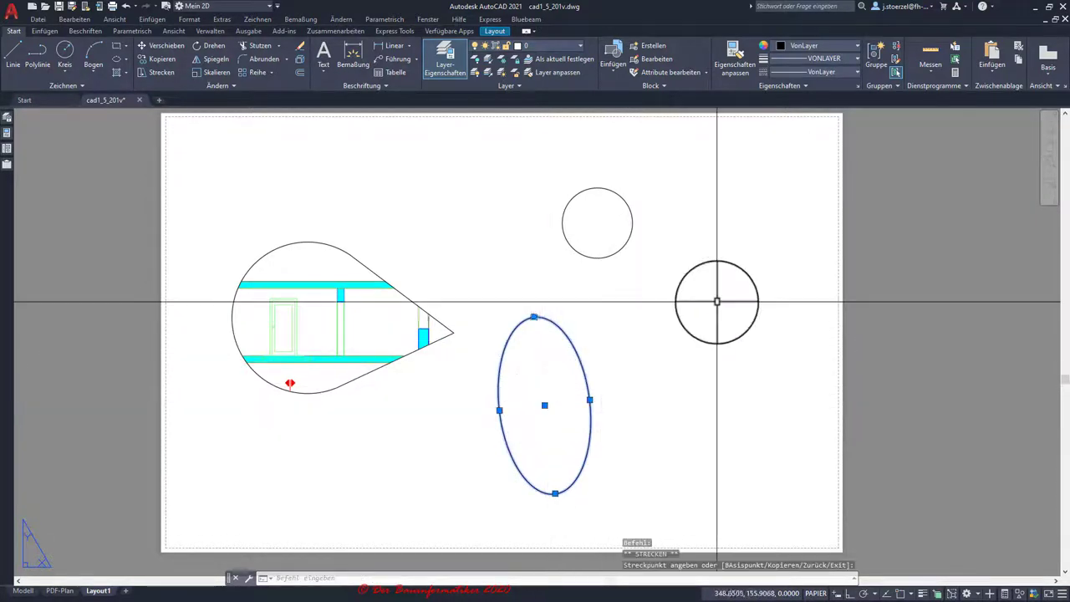
key("Escape")
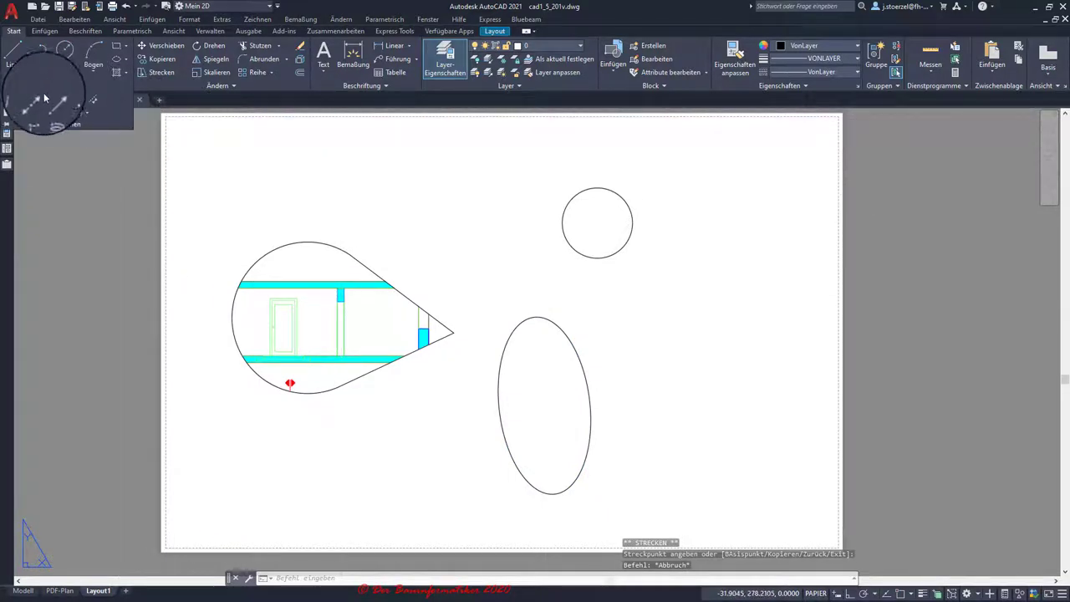
left_click(33, 106)
left_click(681, 403)
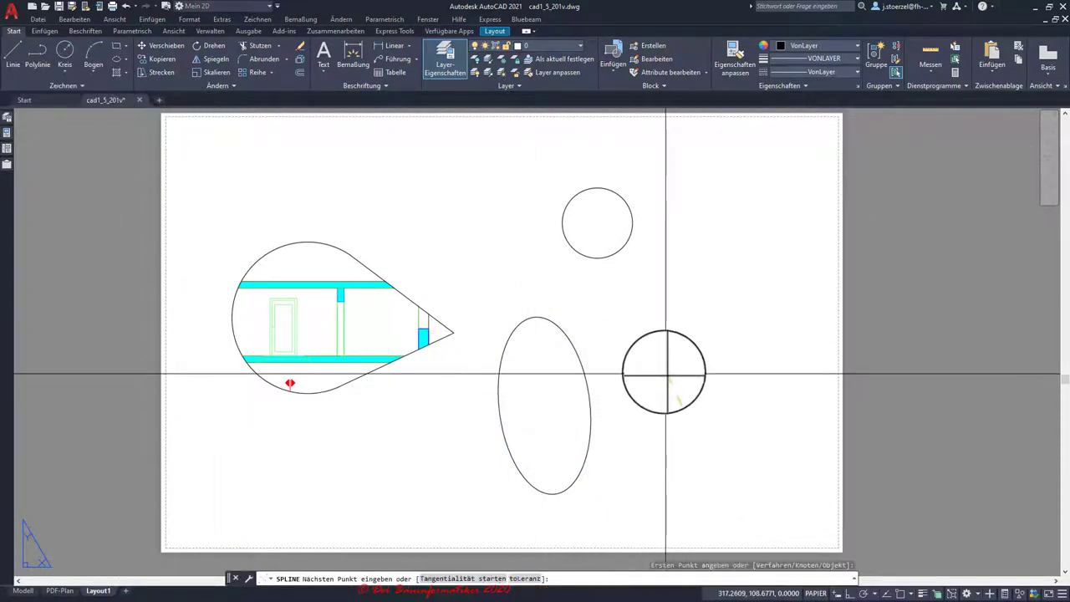
left_click(636, 368)
left_click(663, 332)
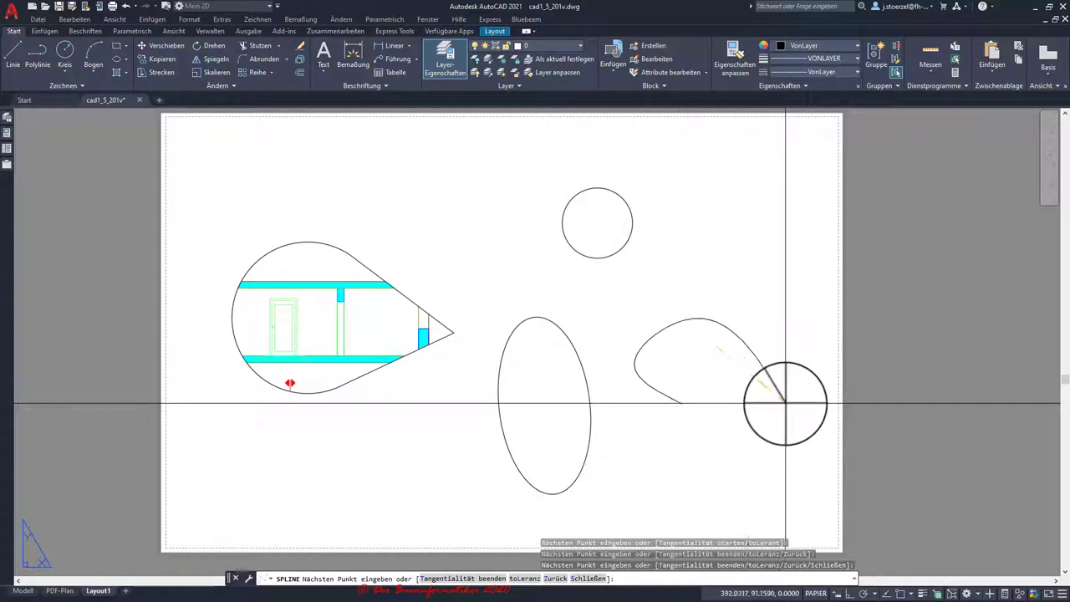
left_click(784, 406)
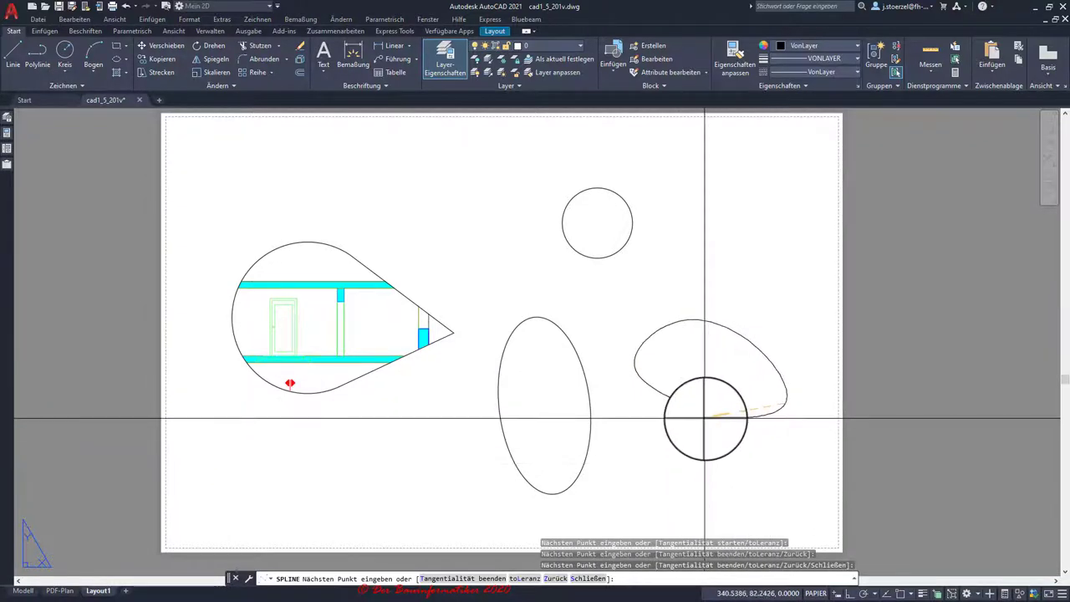
left_click(581, 580)
left_click(682, 321)
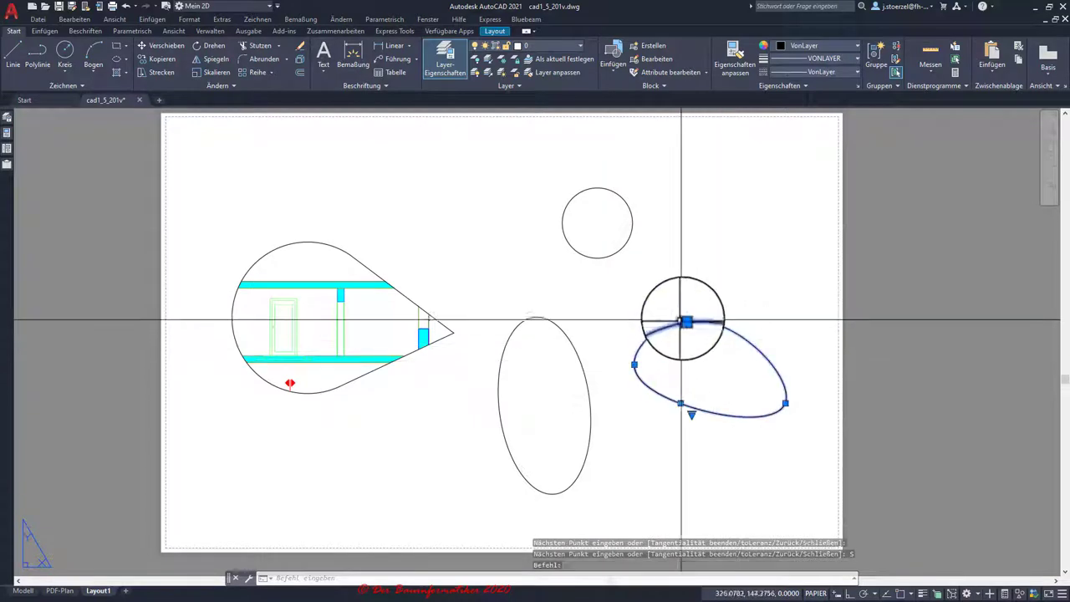
left_click(684, 320)
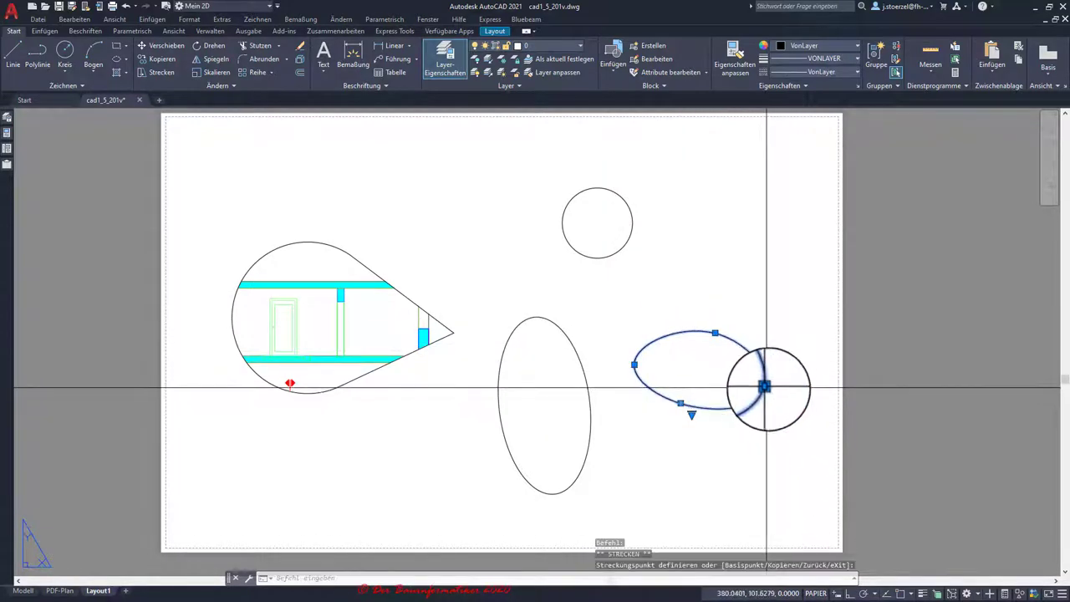
left_click(702, 384)
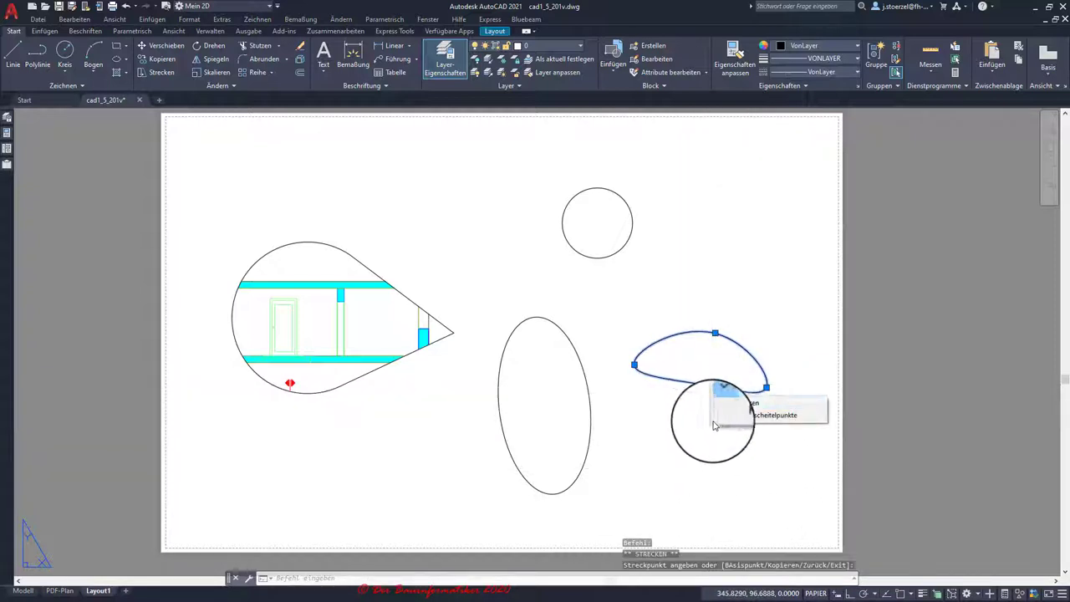
left_click(735, 418)
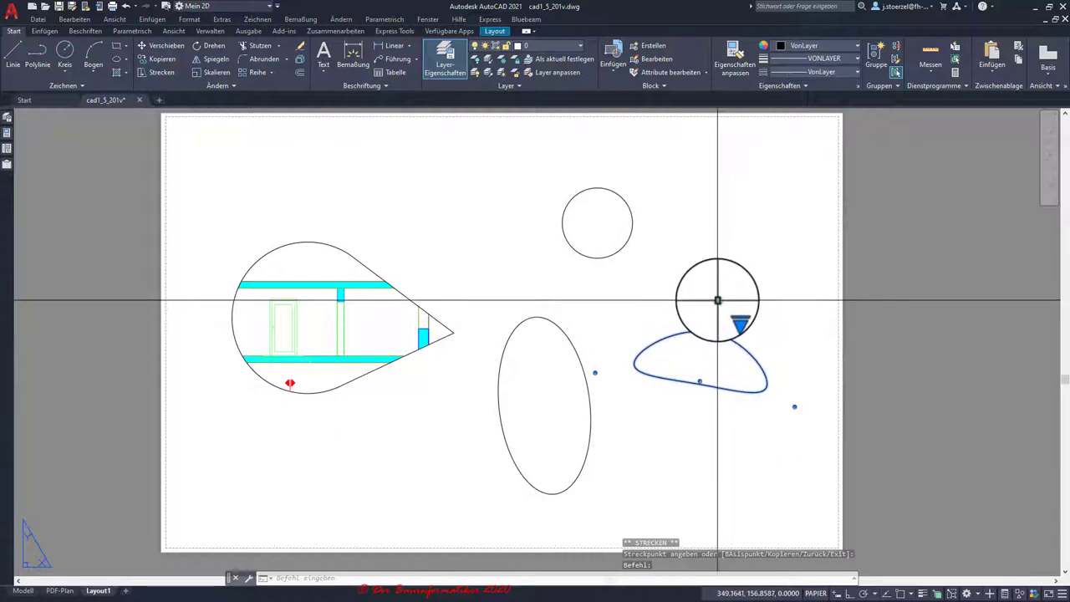
left_click(720, 276)
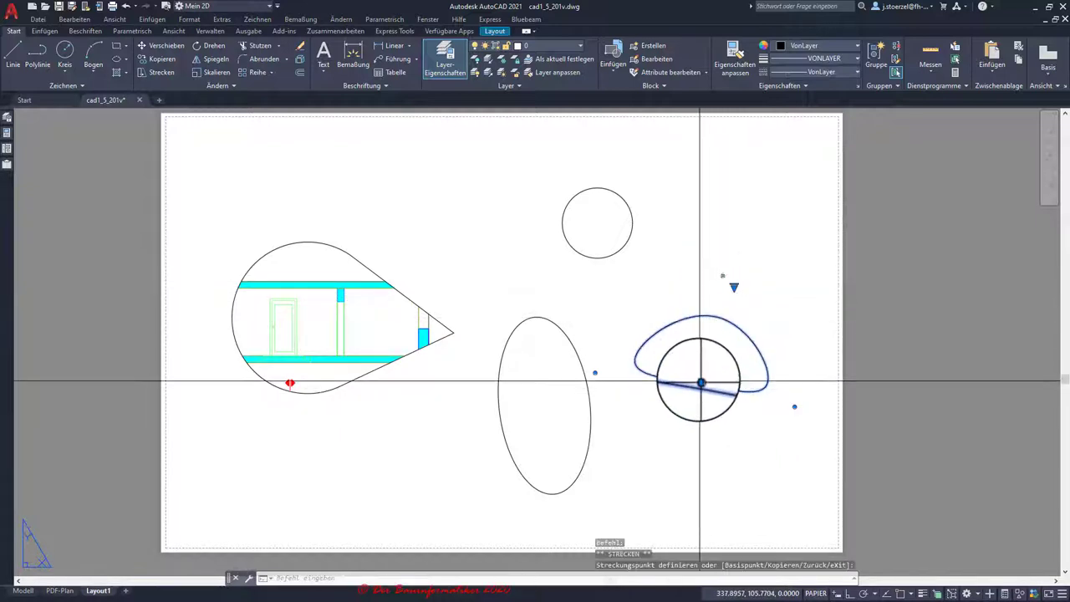
key("Escape")
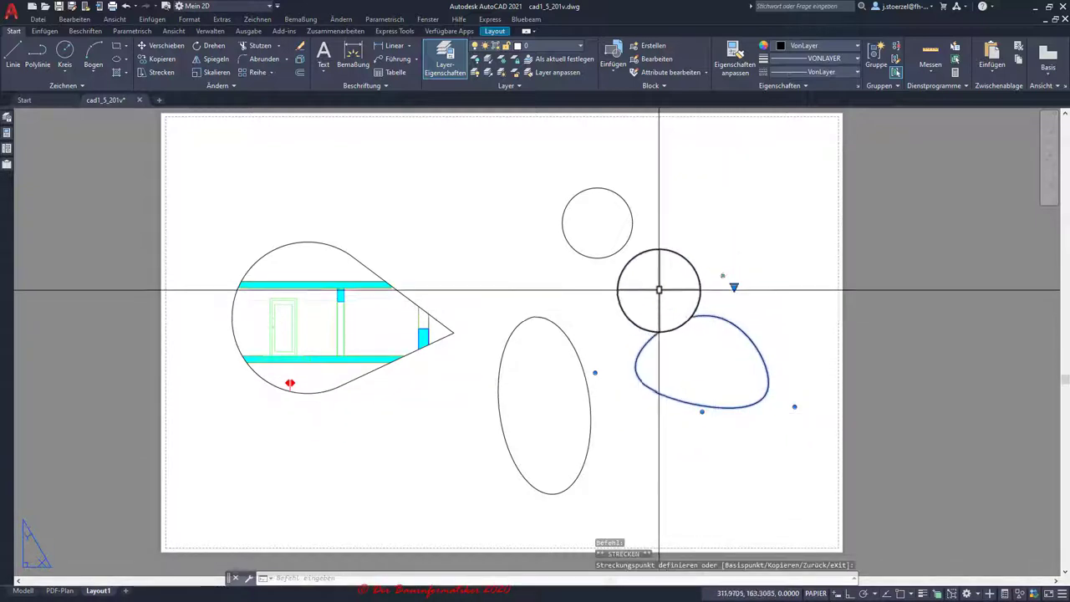
key("Escape")
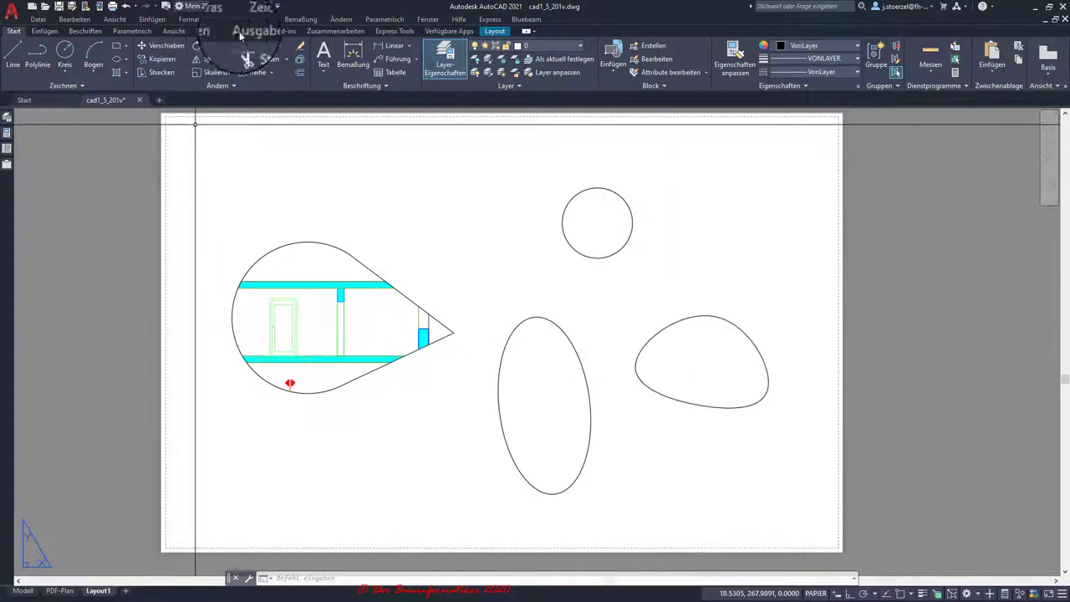
- Make LA_AF the current layer
left_click(494, 31)
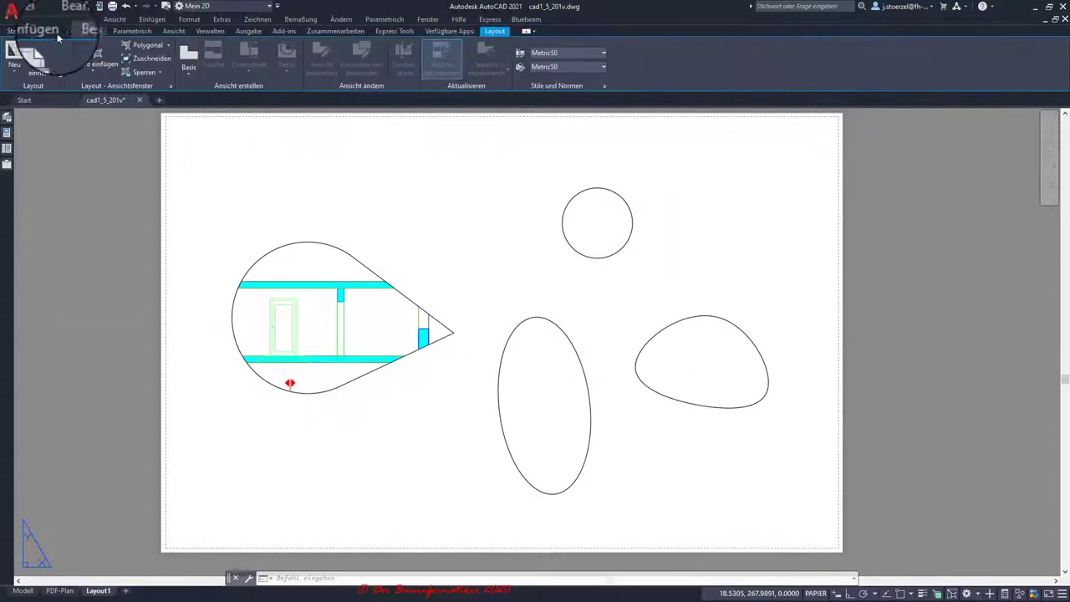
left_click(20, 31)
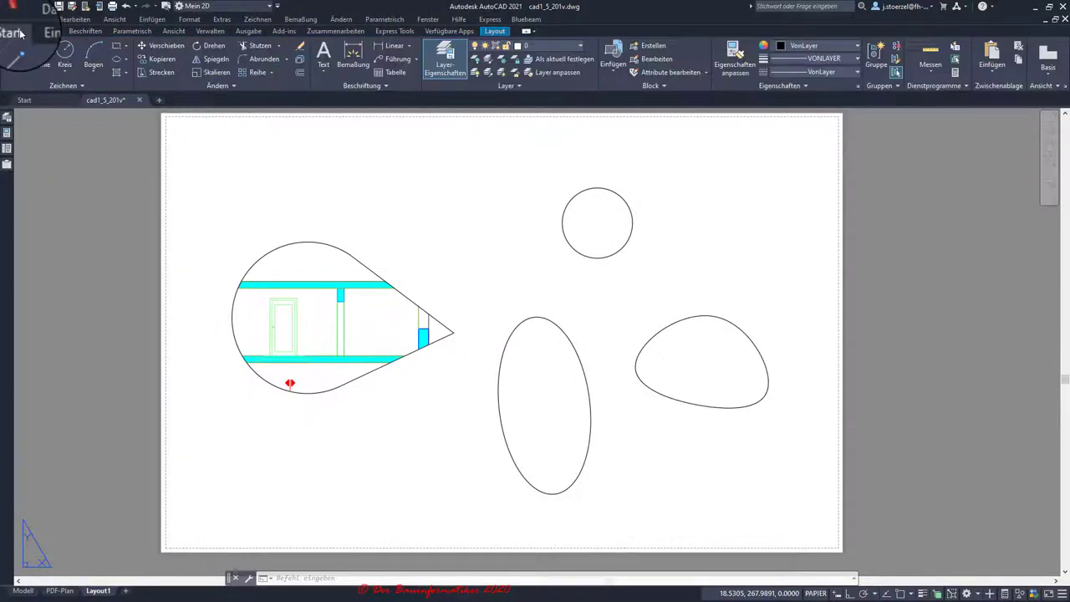
left_click(542, 46)
left_click(546, 73)
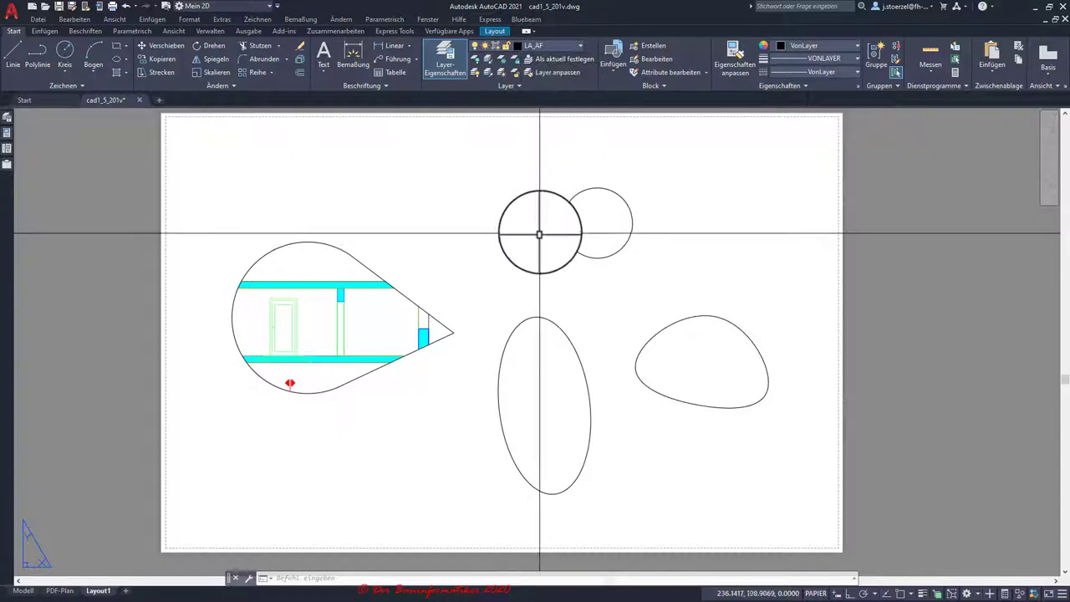
key("Escape")
left_click(518, 213)
key("Escape")
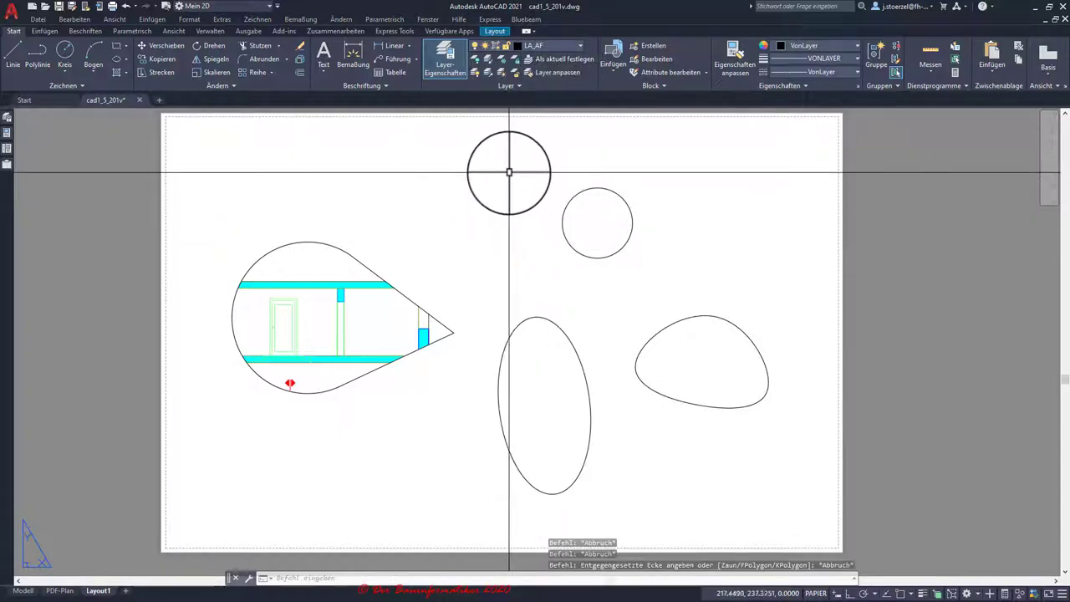
left_click(519, 158)
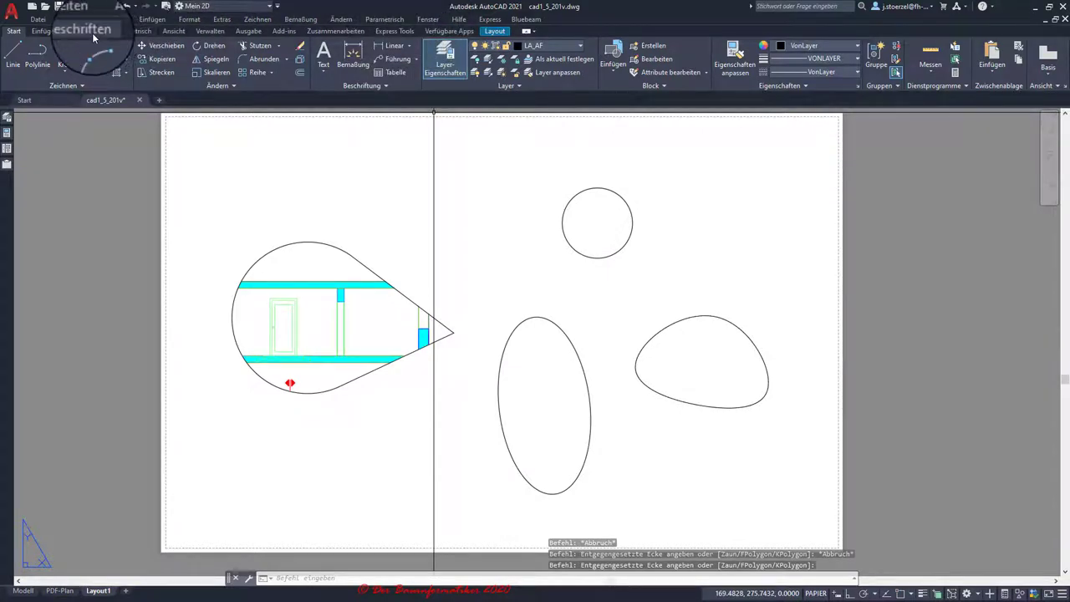
- Convert the ellipse into a viewport using the Object viewport option
left_click(494, 30)
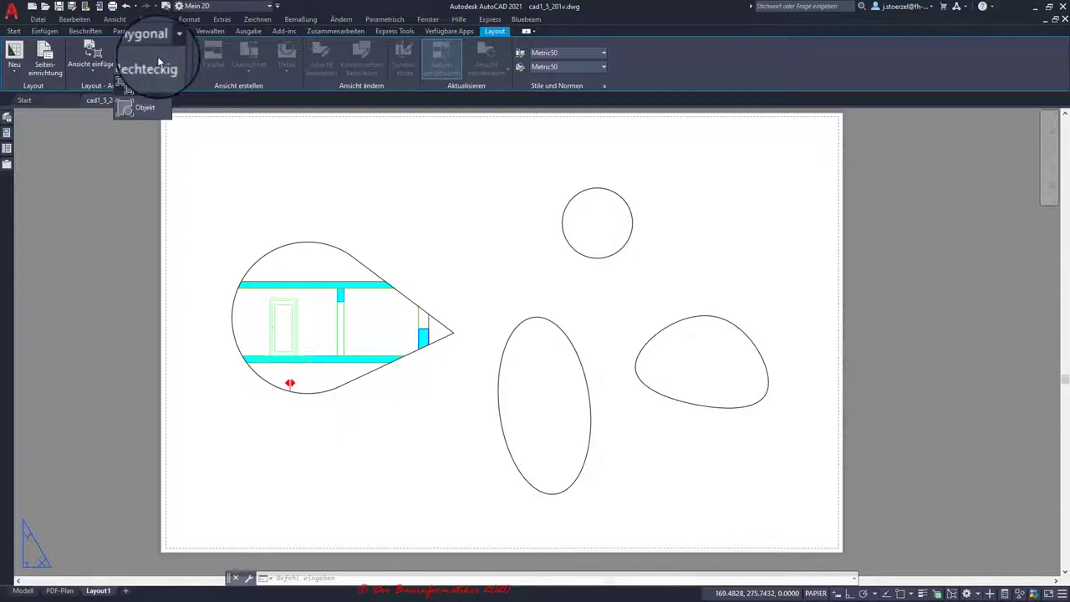
left_click(143, 123)
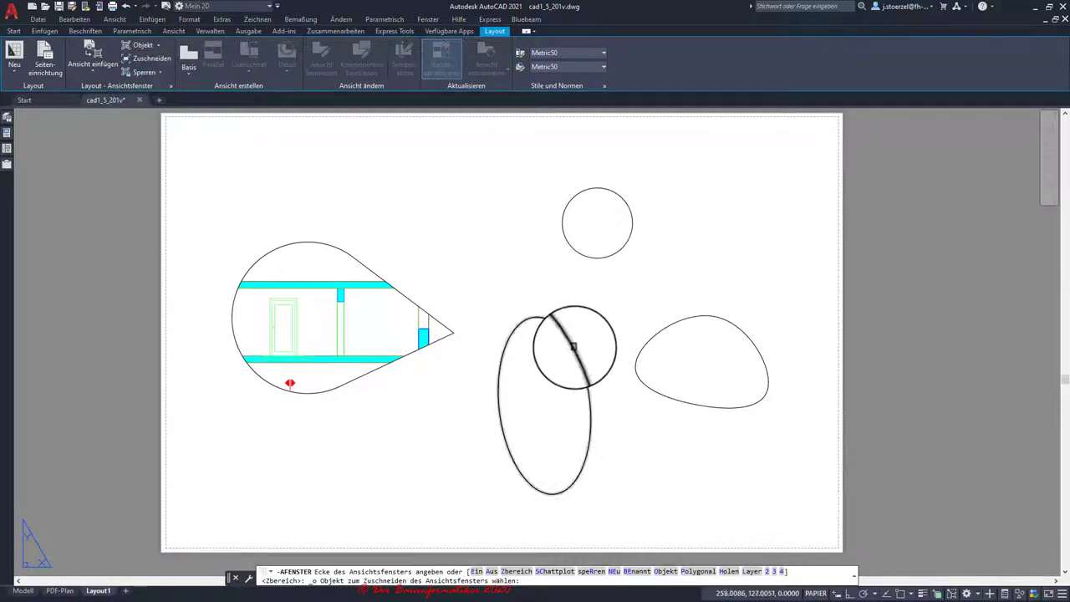
left_click(573, 346)
left_click_drag(566, 346, 543, 390)
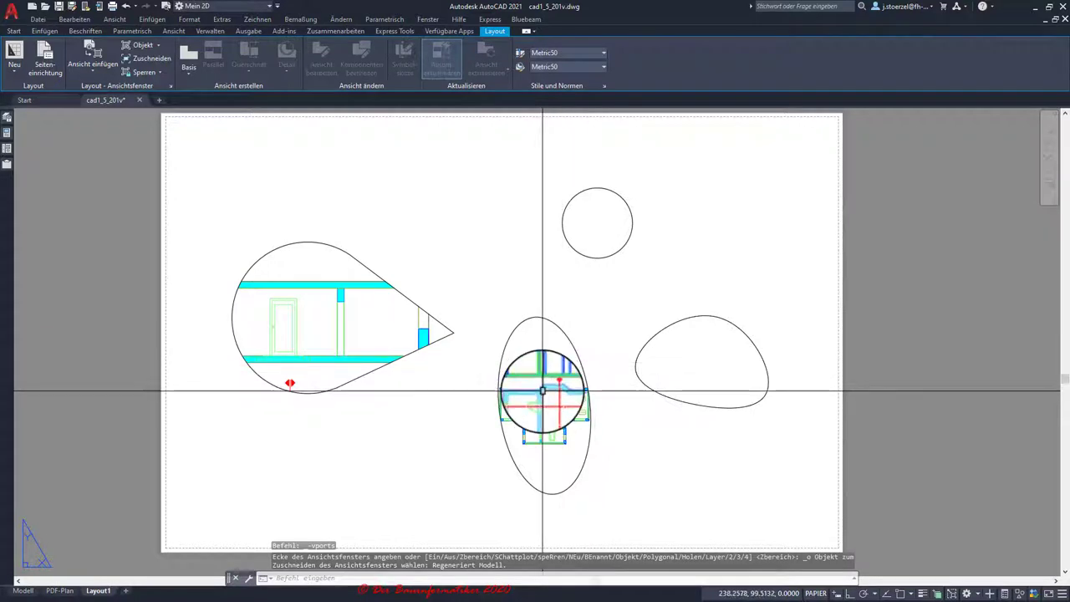
- Adjust the view inside the ellipse viewport to a wall detail, then preview the print
double_click(544, 390)
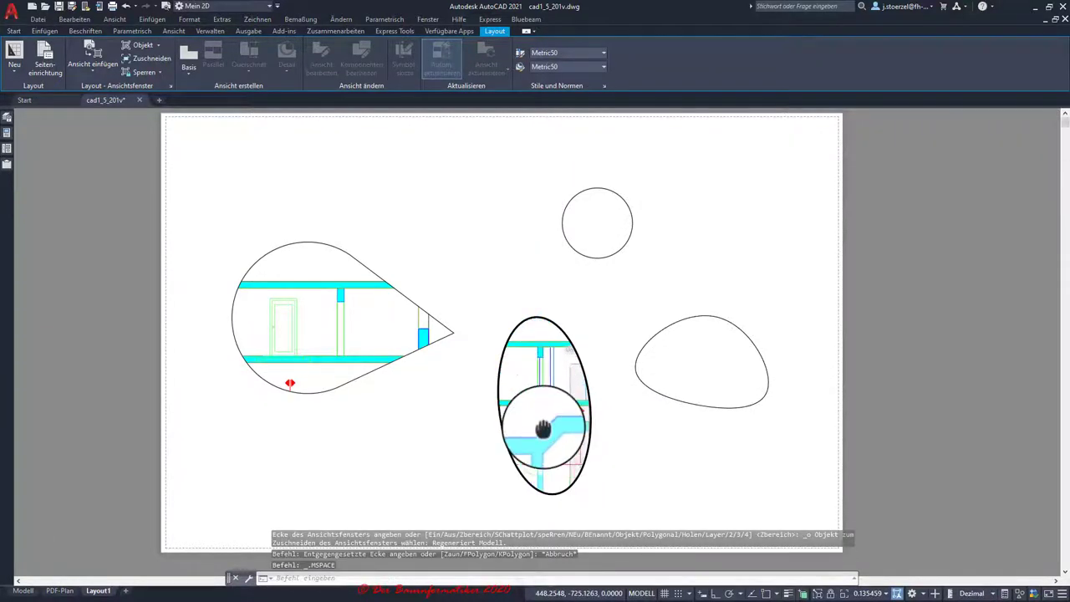
double_click(591, 338)
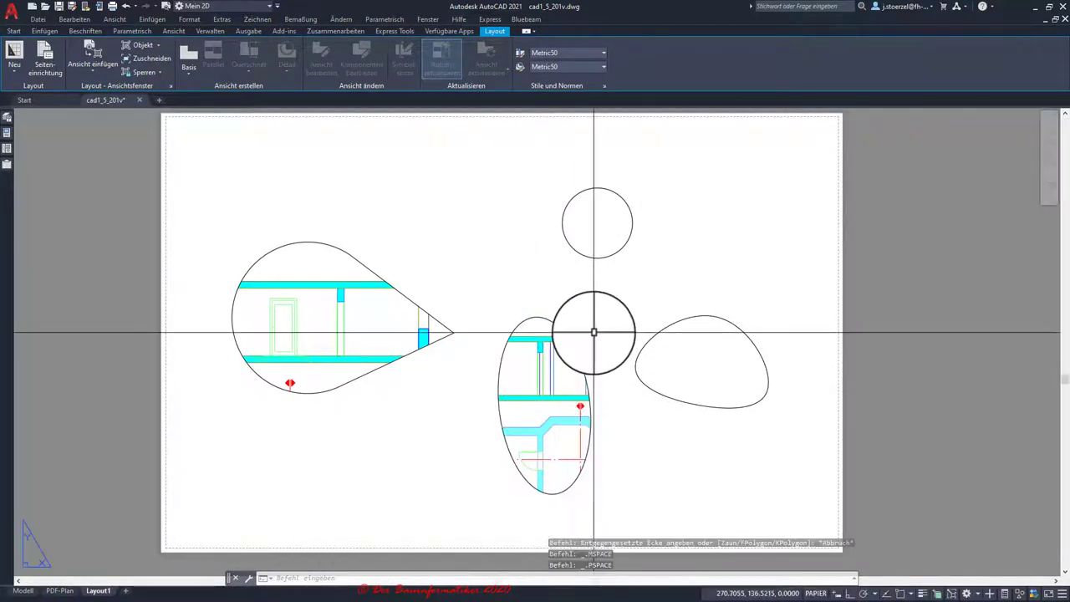
left_click(167, 8)
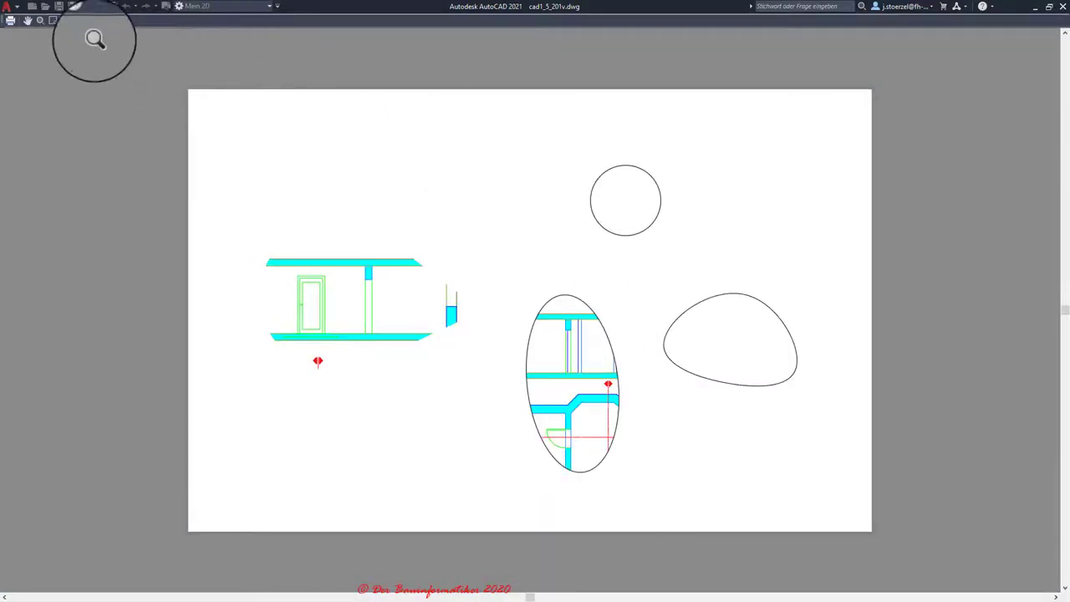
- Move the ellipse viewport, freeform shape and small circle onto layer LA_AF
left_click(80, 19)
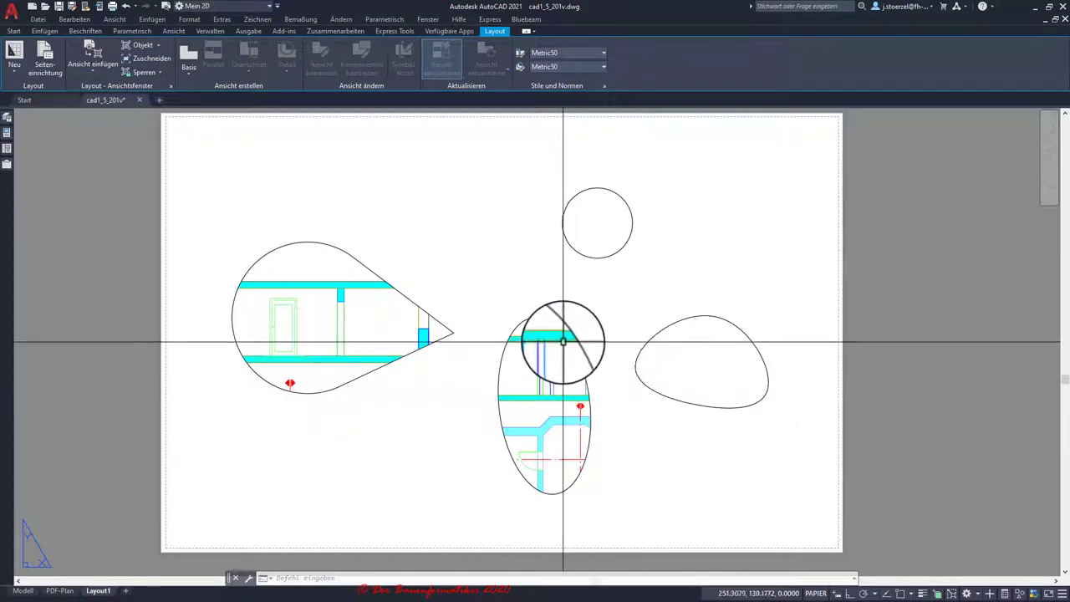
left_click(567, 338)
left_click(598, 256)
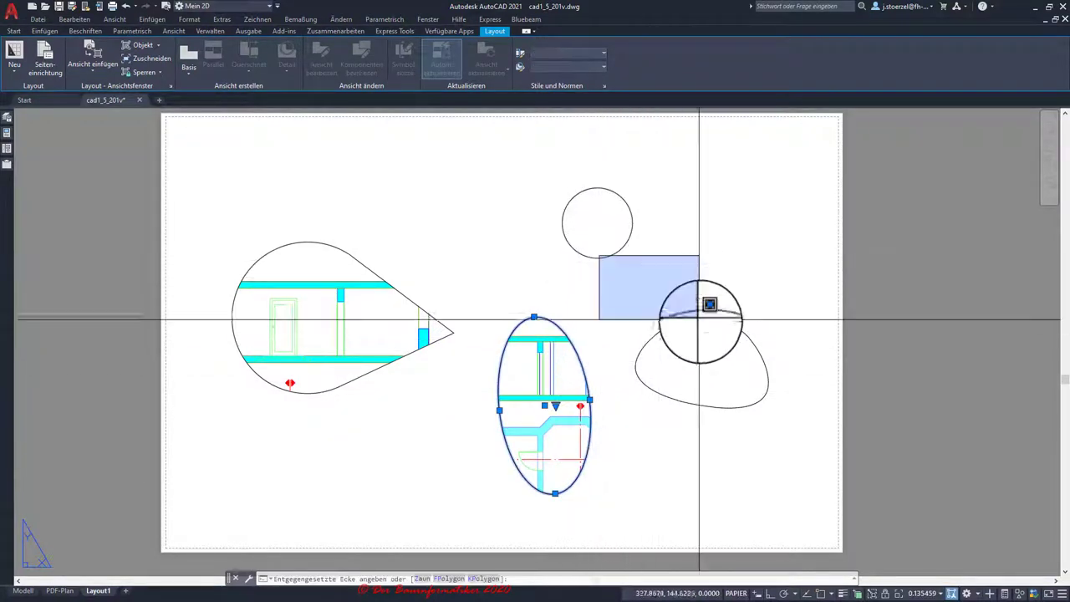
left_click(684, 323)
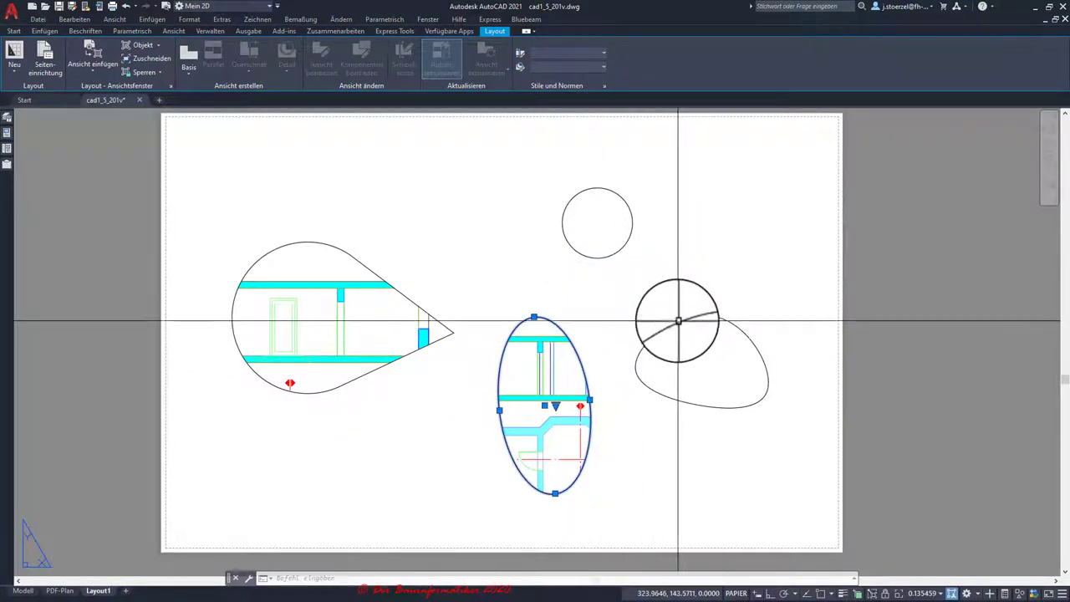
left_click(627, 250)
left_click(14, 31)
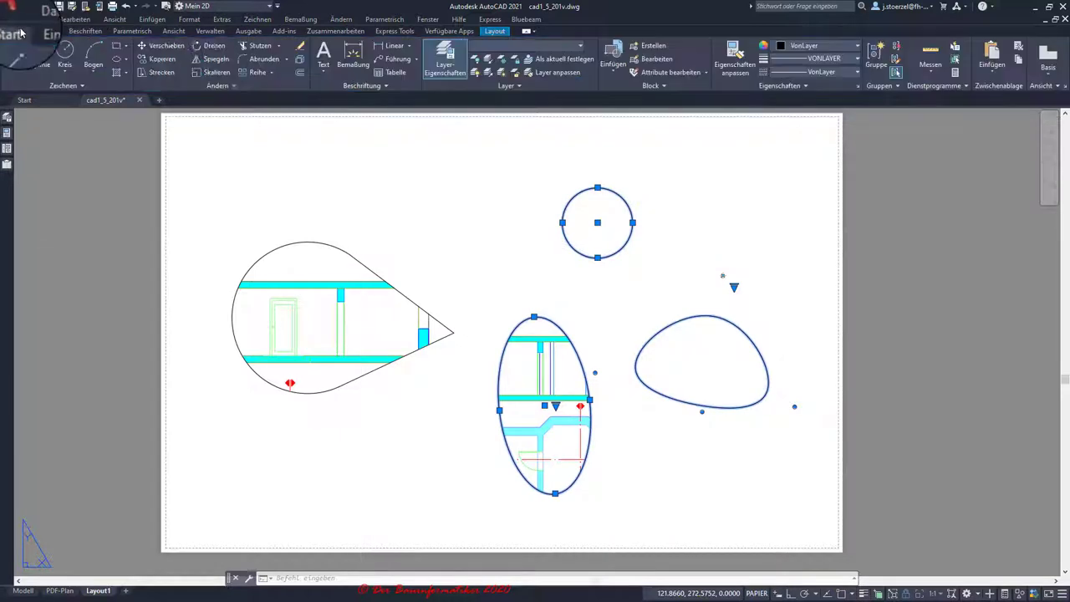
left_click(535, 46)
left_click(557, 74)
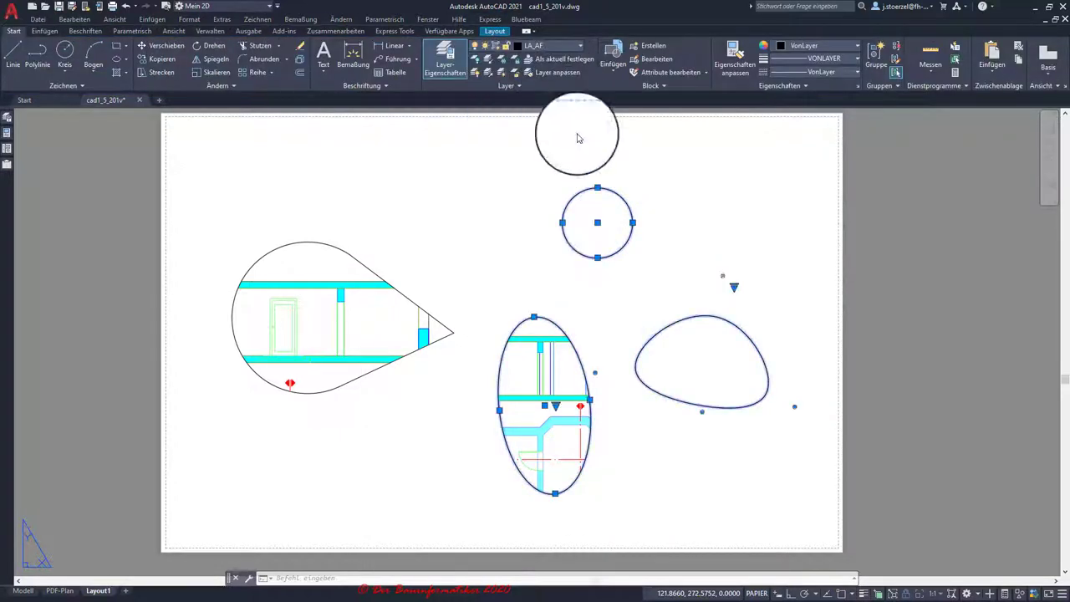
key("Escape")
- Confirm in plot preview that the outlines no longer print, then pan the sheet left
left_click(166, 7)
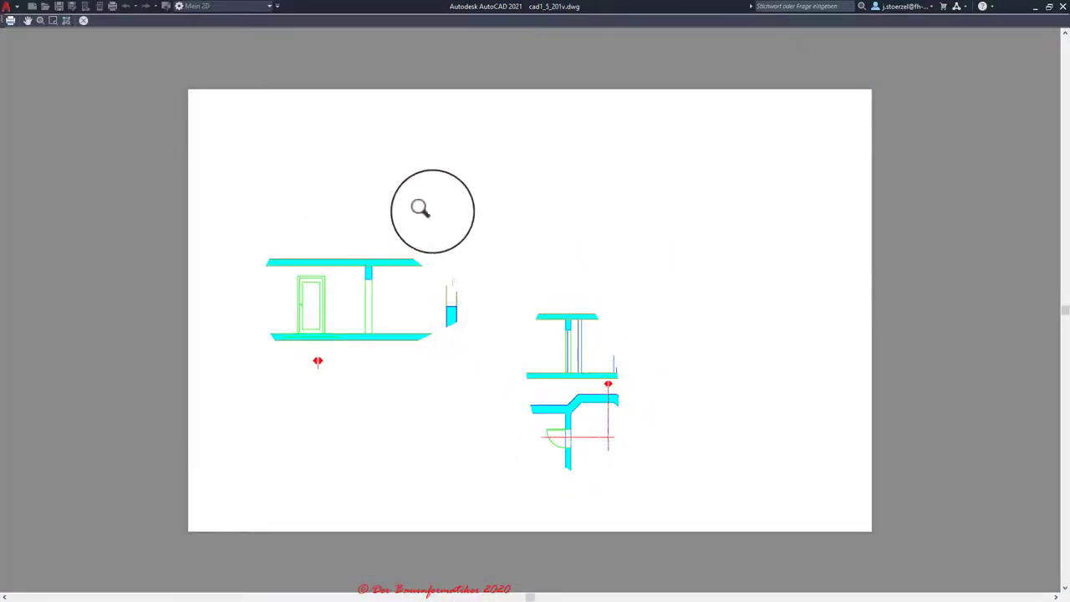
left_click(84, 23)
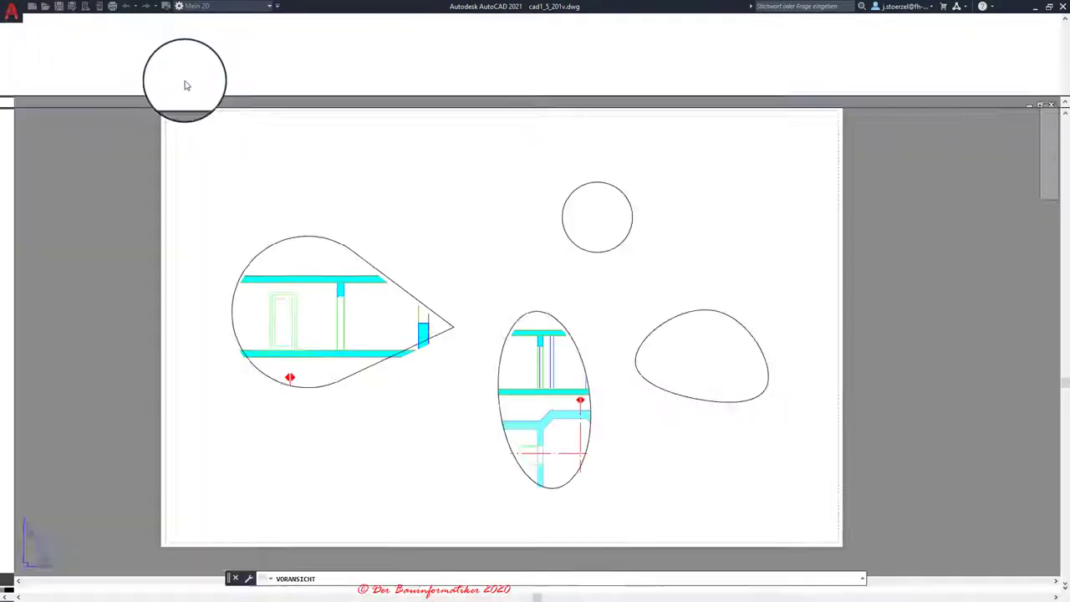
left_click_drag(602, 372, 574, 331)
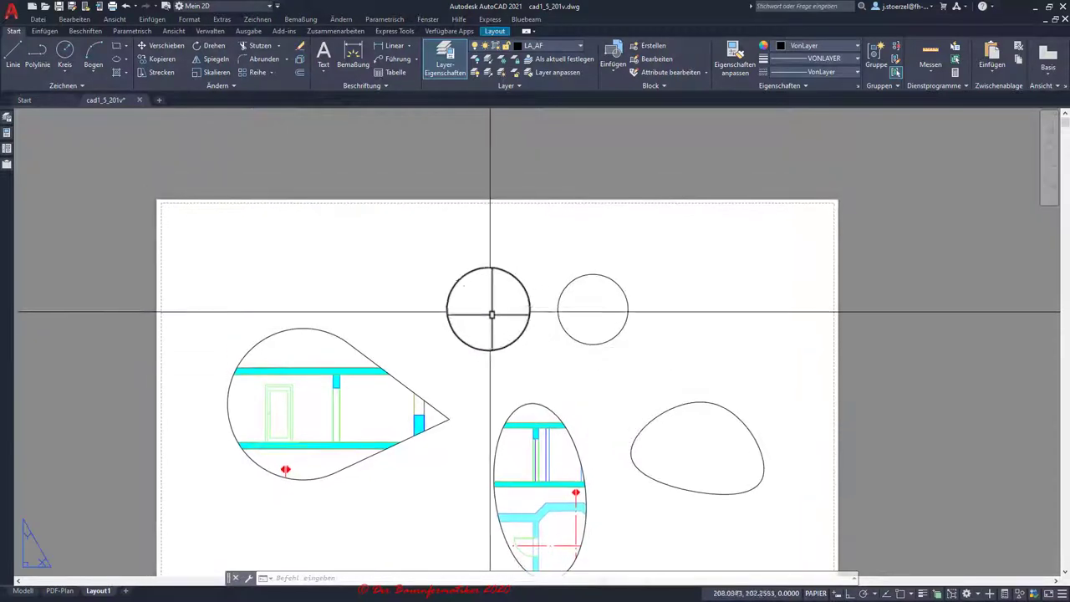
left_click_drag(586, 285, 356, 176)
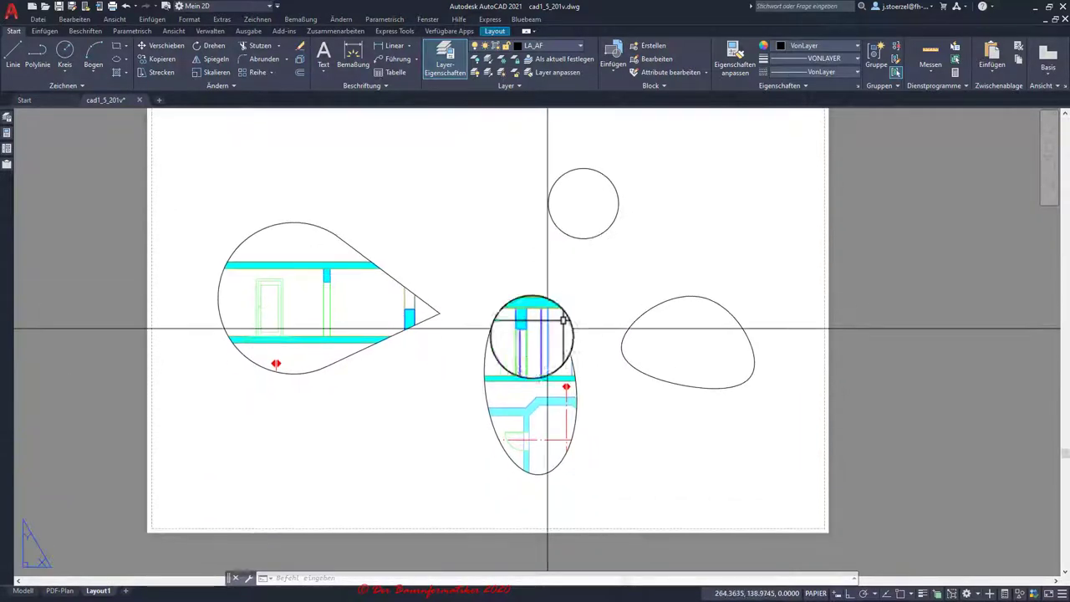
middle_click_drag(356, 175, 234, 255)
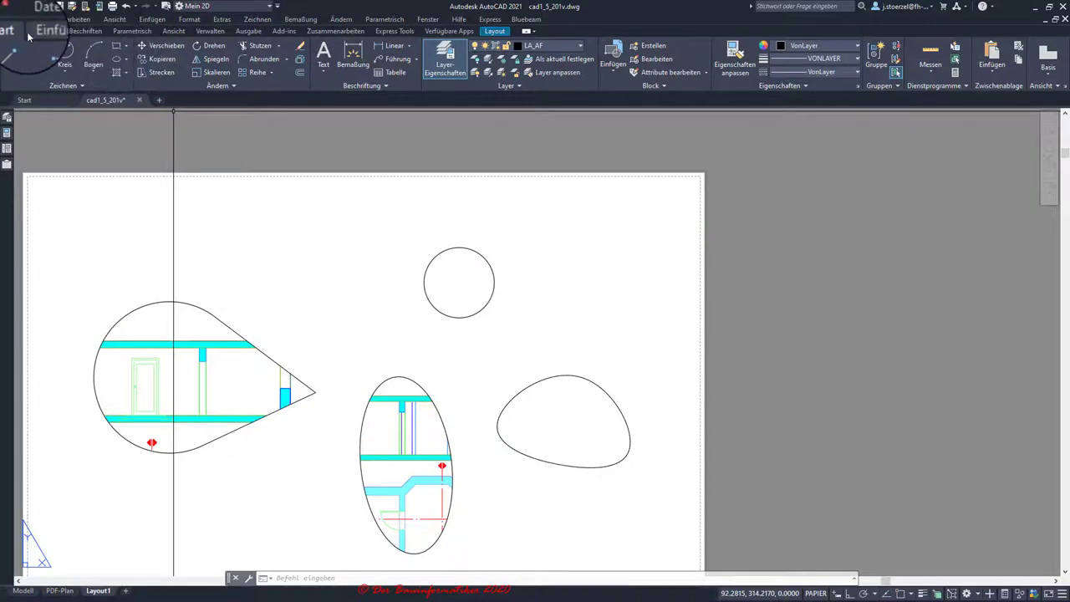
- Insert the saved Schnitt-Sued named view as a viewport above the others
left_click(500, 34)
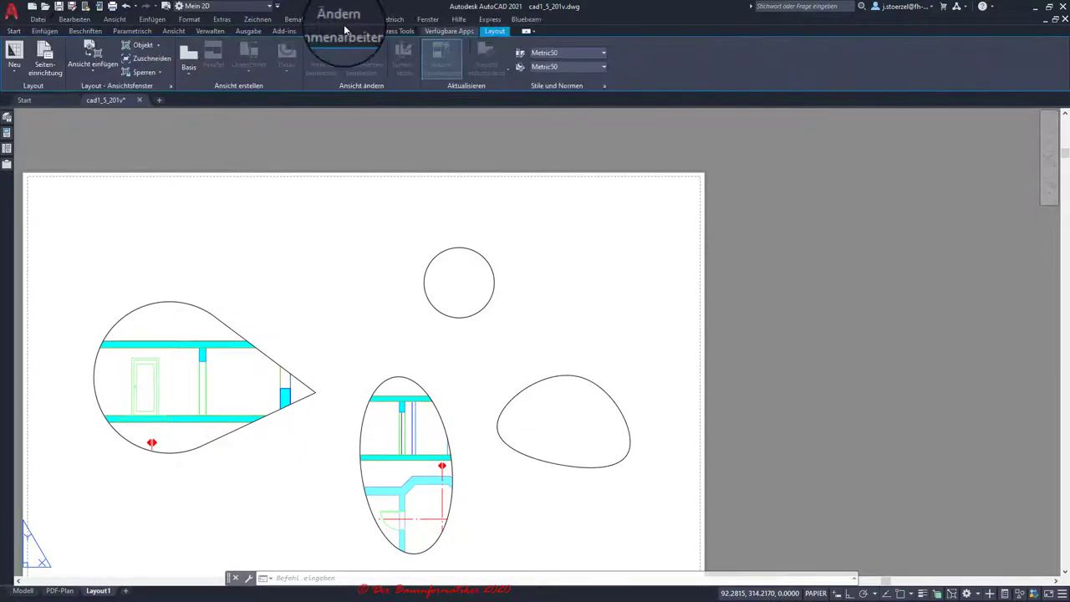
left_click(91, 74)
left_click(96, 149)
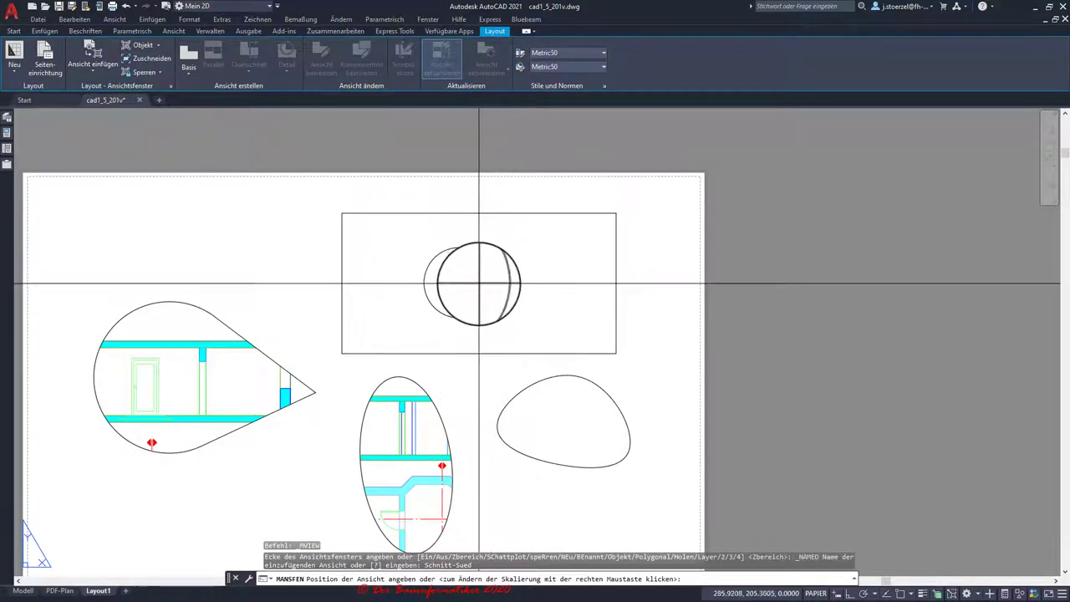
left_click(458, 280)
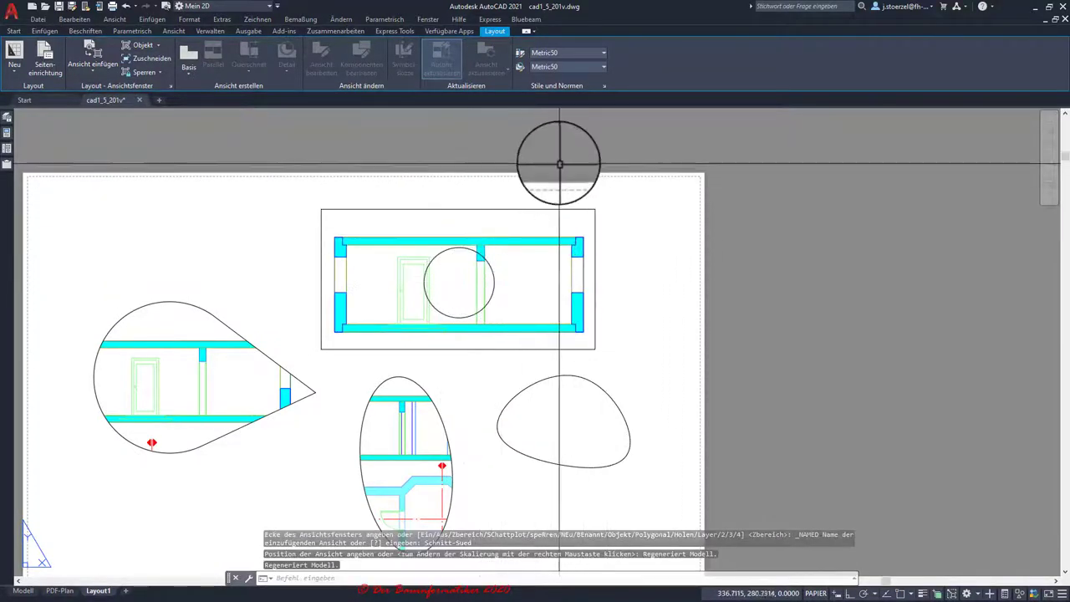
key("Escape")
key("Escape")
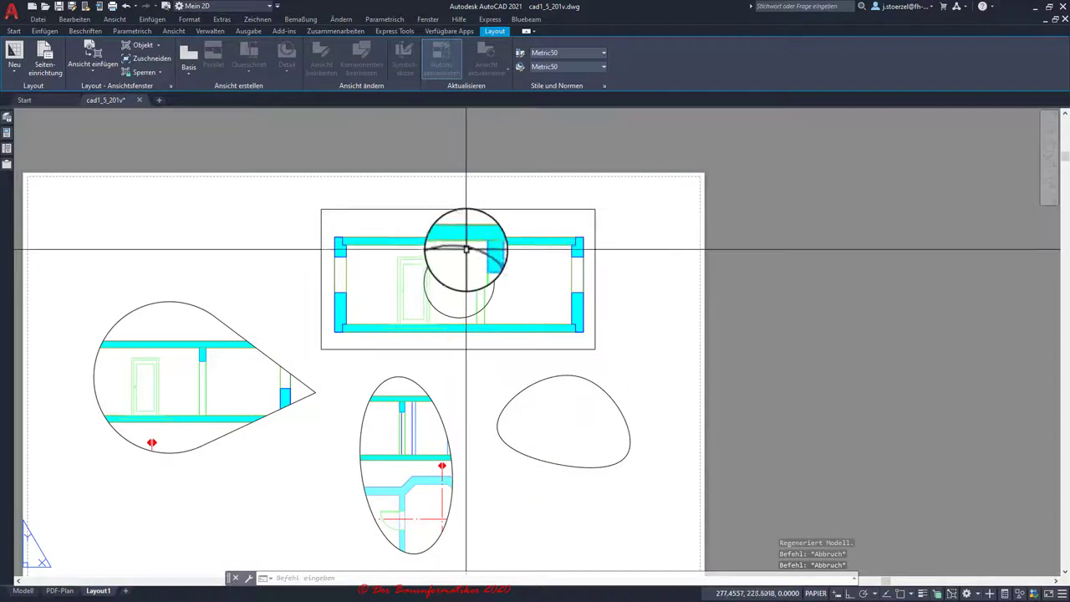
- Delete the small circle and begin moving the freeform outline
key("Delete")
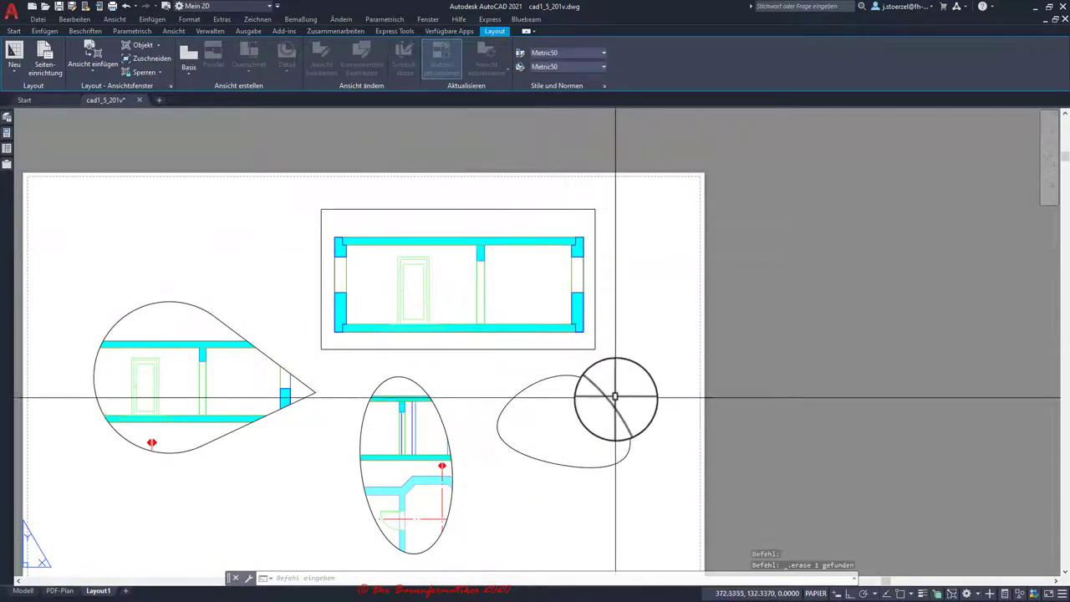
left_click(603, 395)
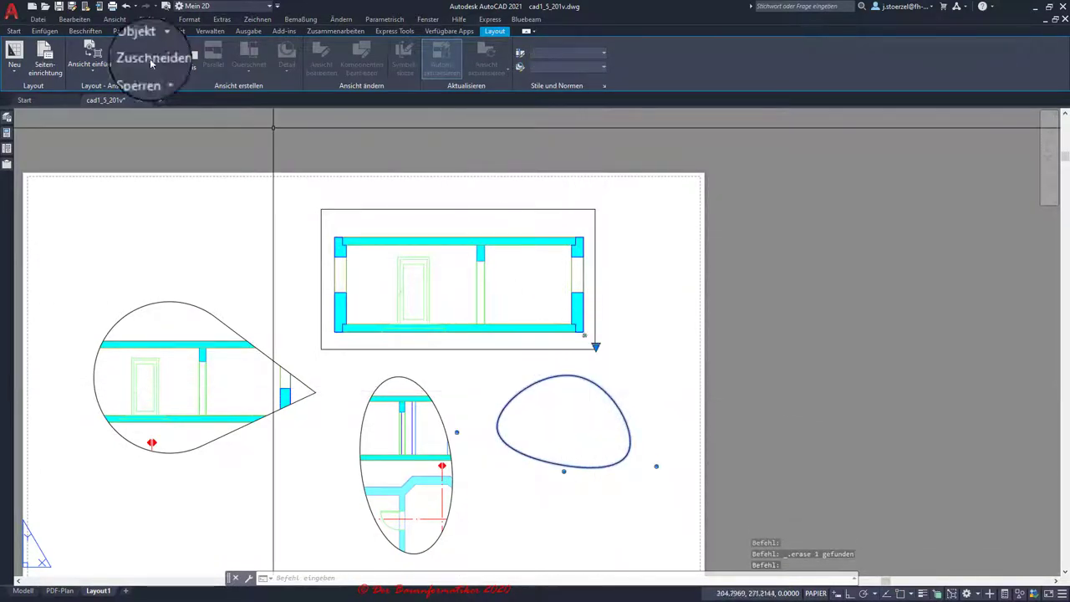
left_click(20, 31)
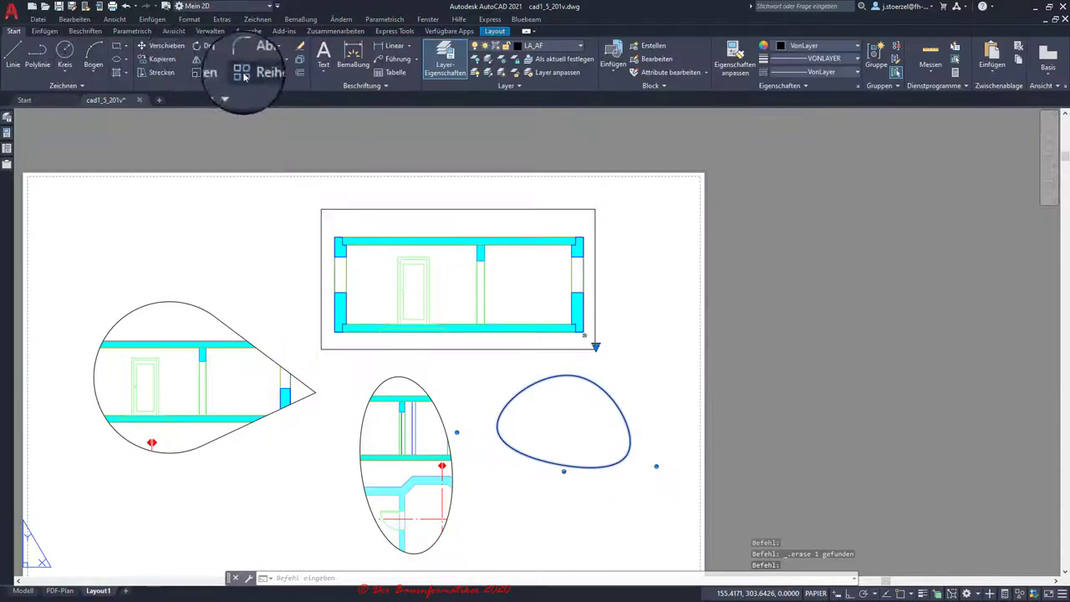
left_click(157, 50)
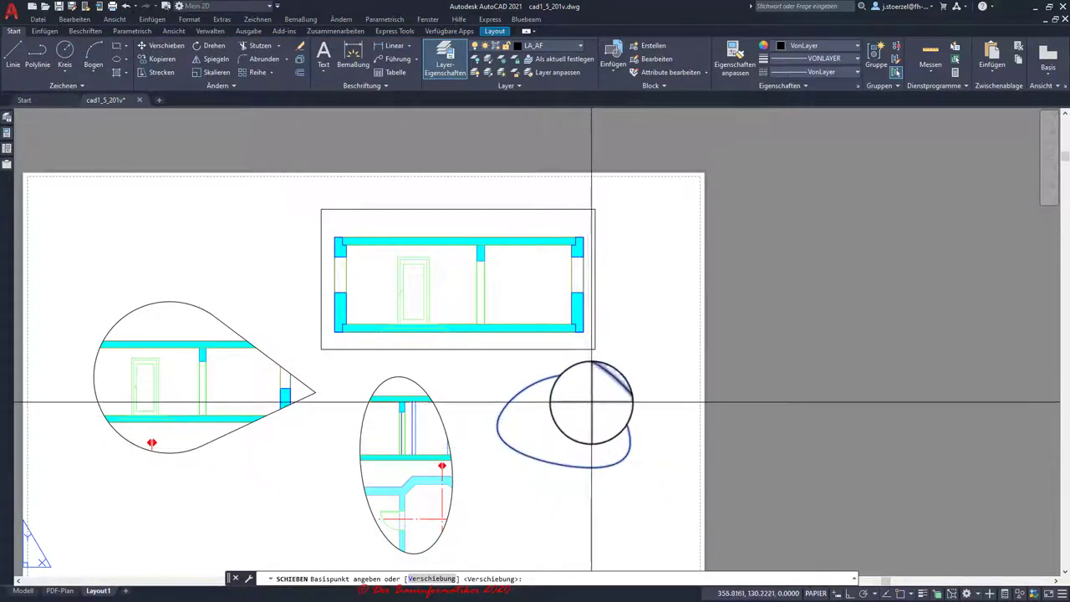
- Place the freeform outline over the top Schnitt-Sued viewport
left_click(535, 464)
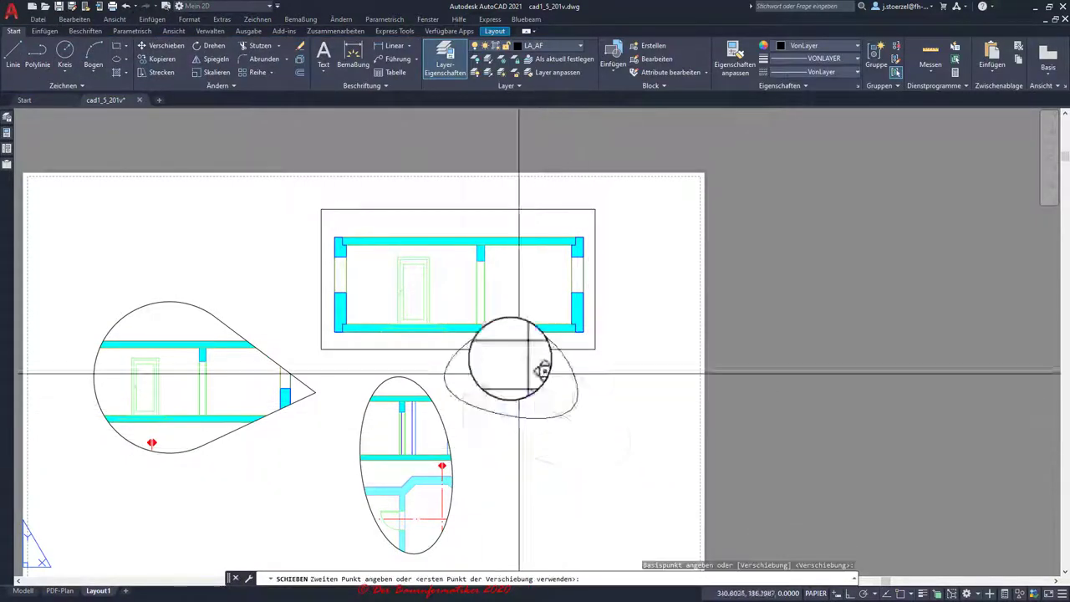
left_click(412, 280)
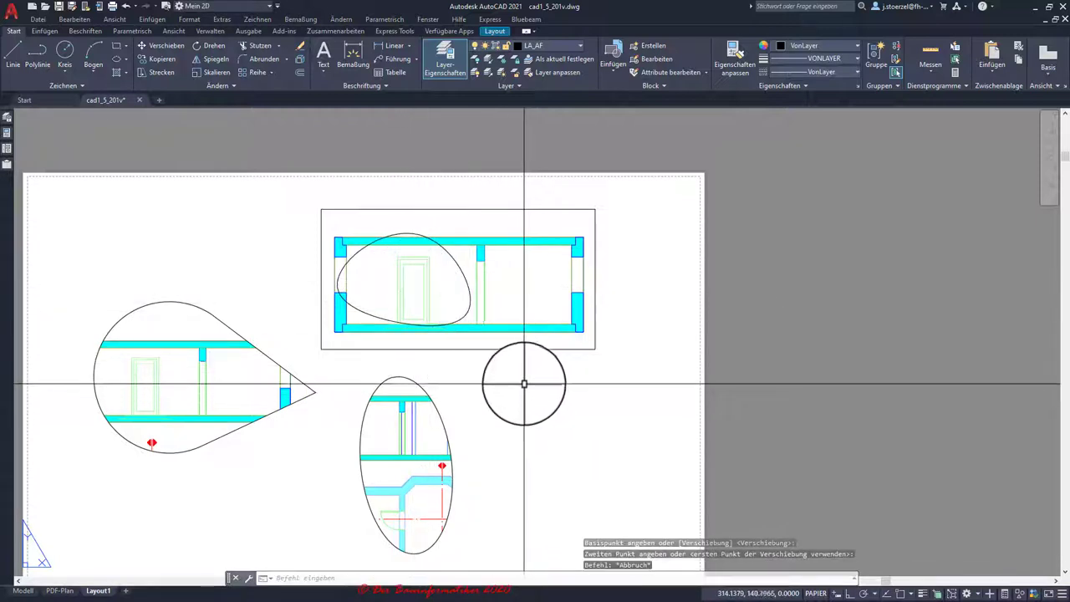
key("Escape")
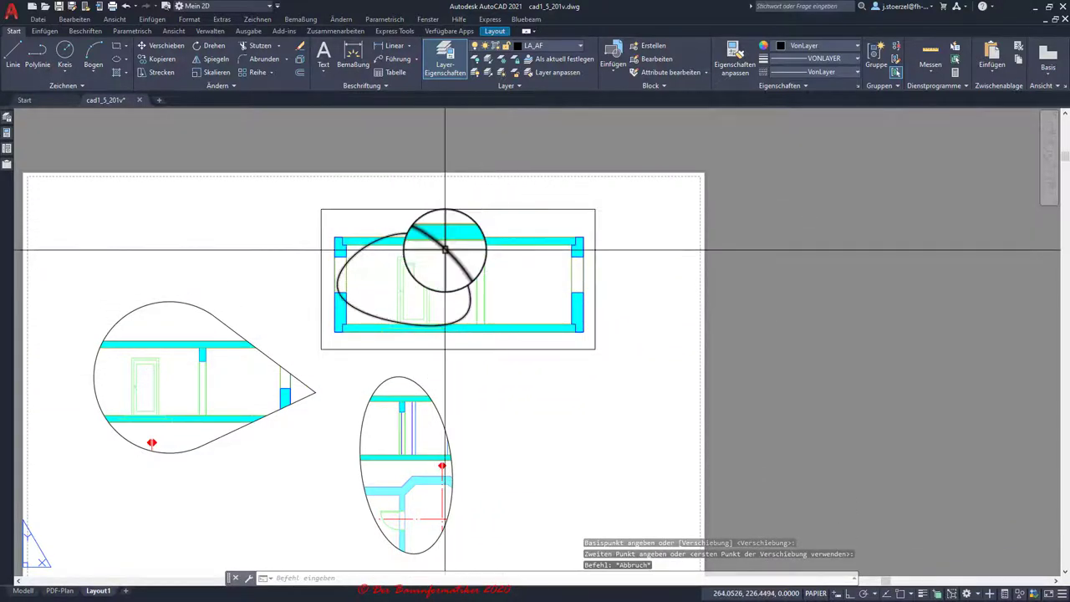
- Clip the Schnitt-Sued viewport to the freeform outline
left_click(502, 34)
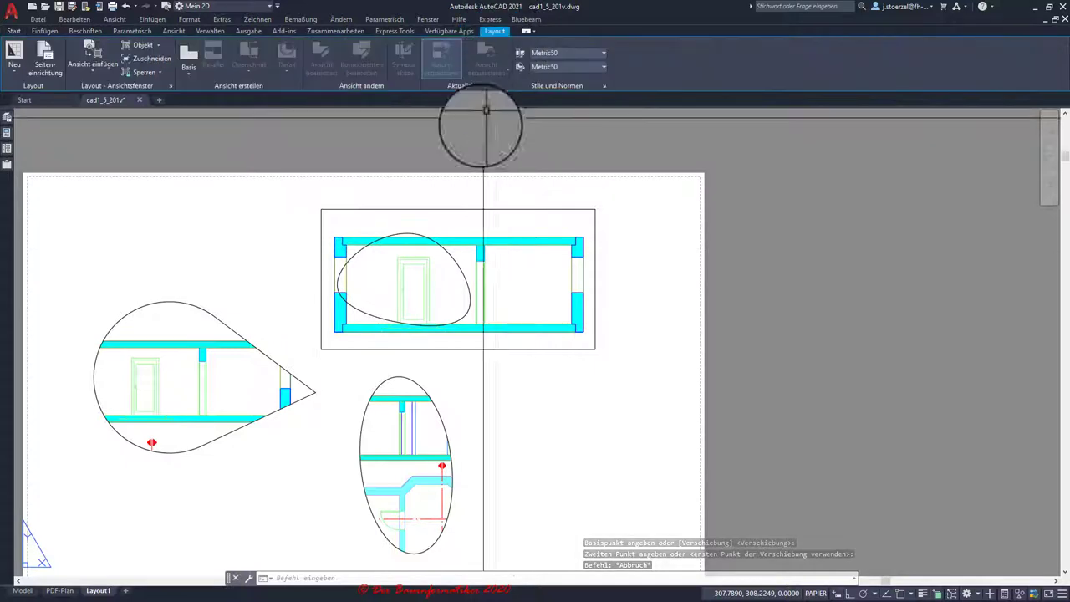
left_click(151, 59)
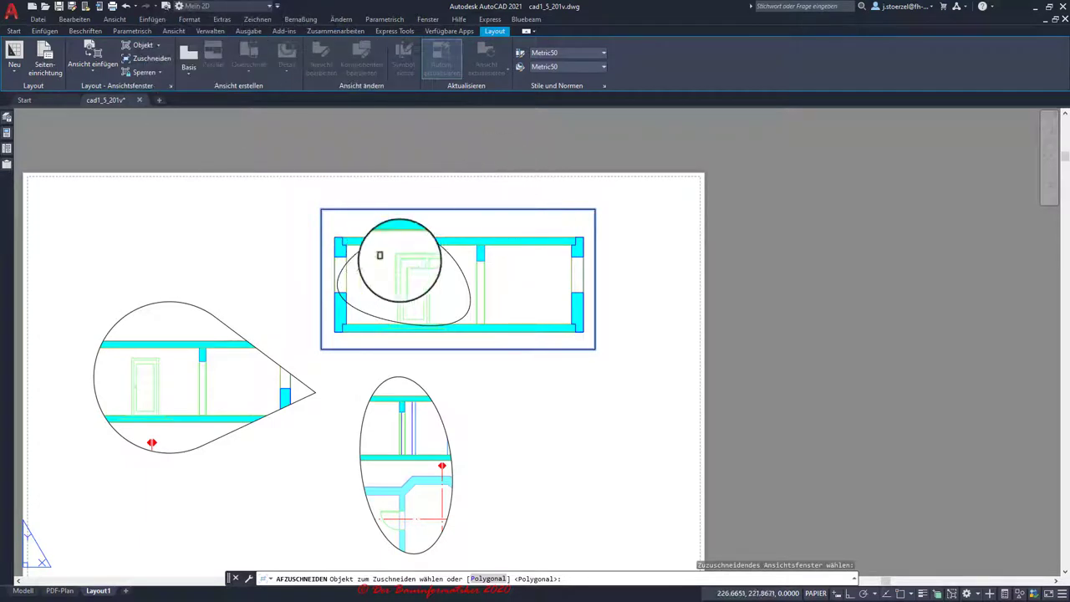
left_click(448, 252)
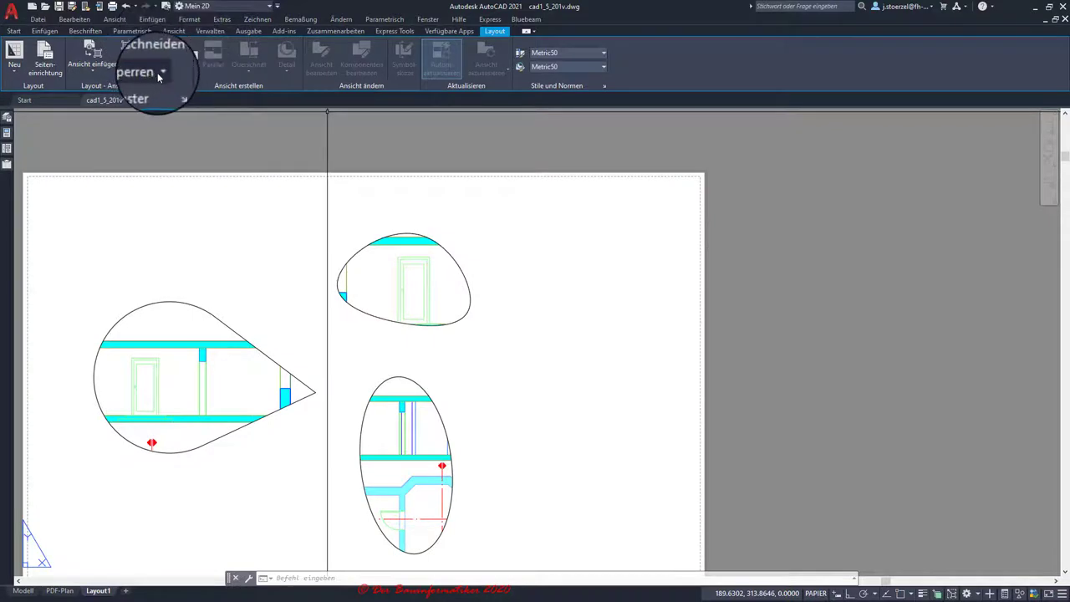
left_click(381, 240)
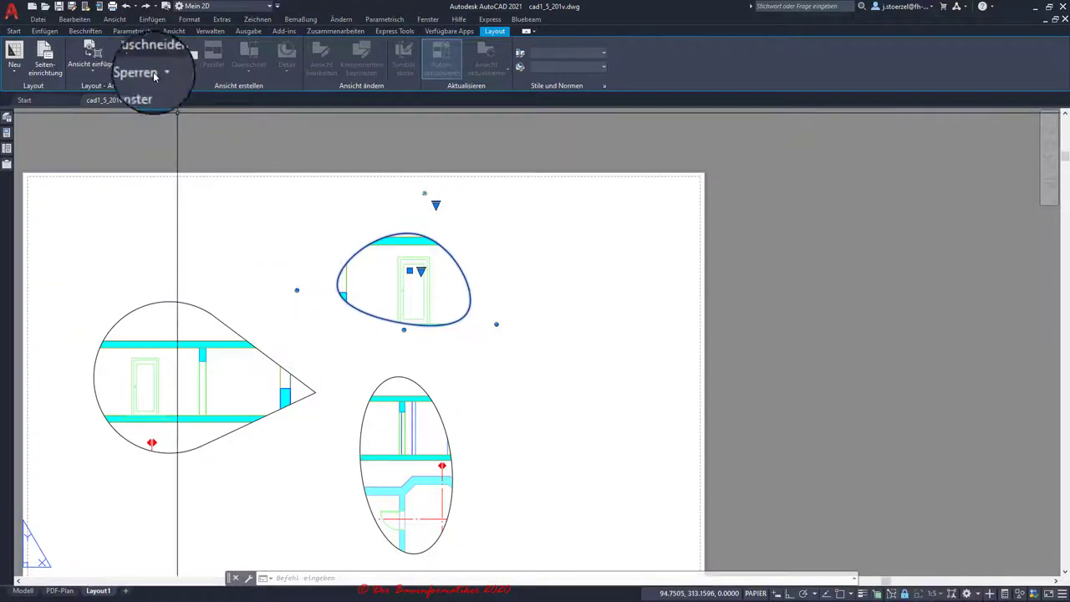
mouse_move(7, 138)
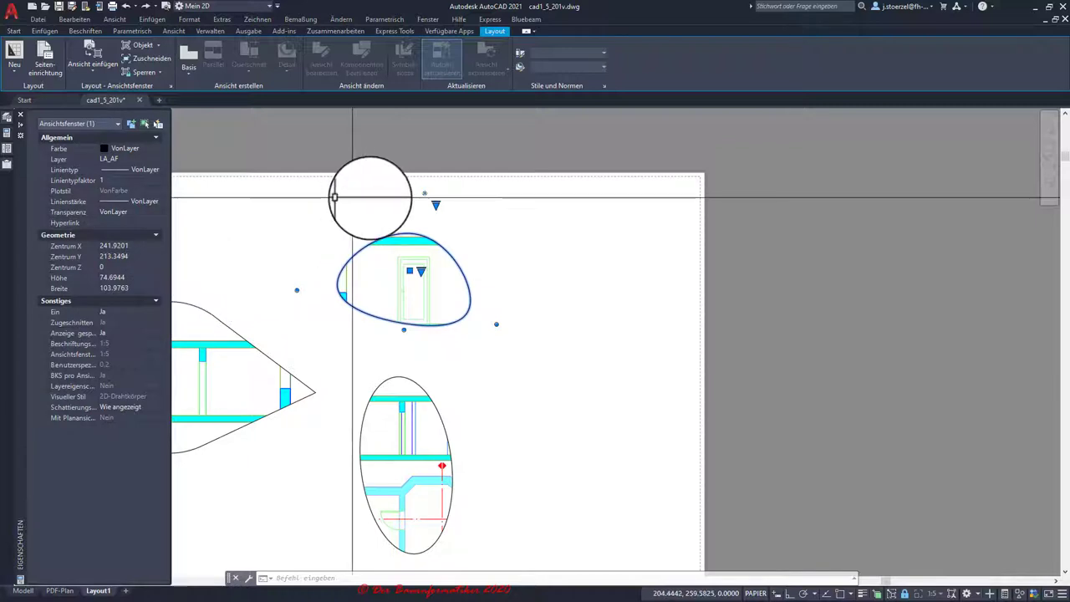
key("Escape")
key("Escape")
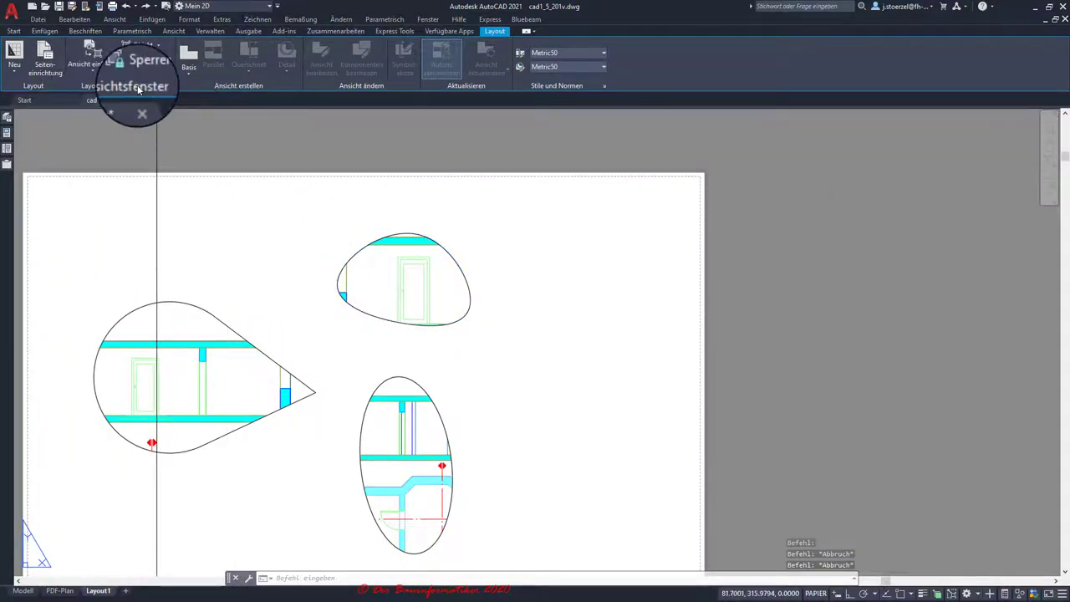
- Window-select the three shaped viewports on Layout1 and delete them
scroll(153, 224, "down", 2)
mouse_move(155, 176)
left_mouse_down()
mouse_move(160, 246)
mouse_move(437, 482)
left_mouse_up()
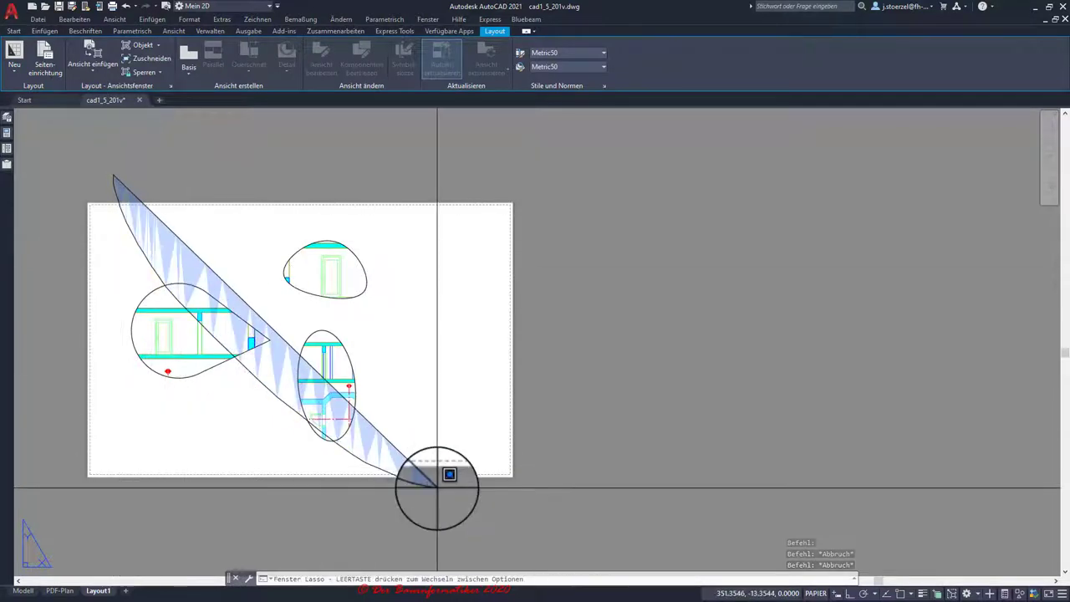
key("Escape")
left_click(106, 192)
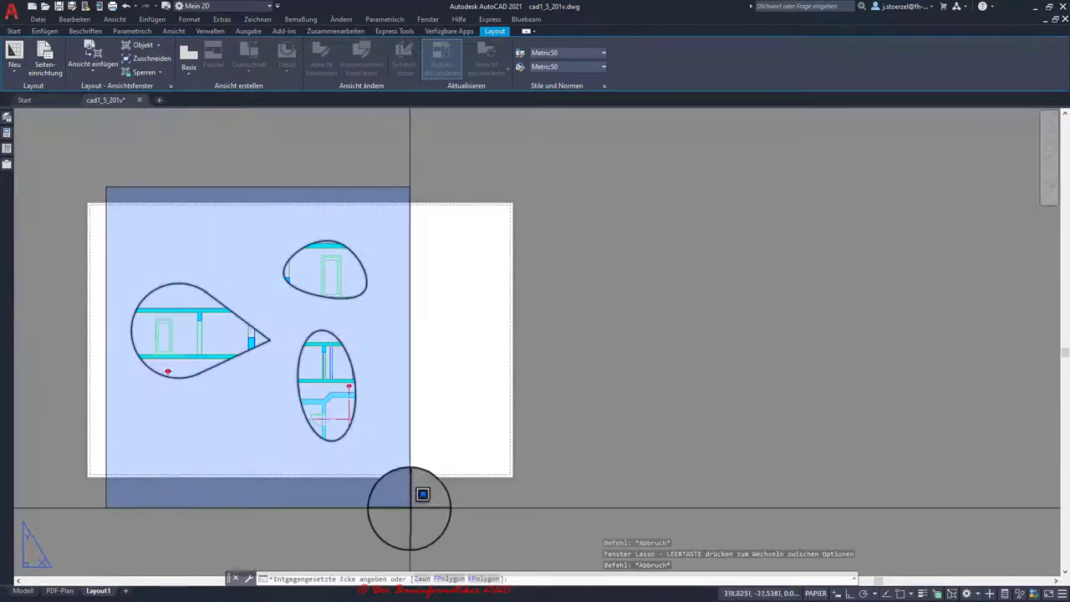
left_click(408, 501)
key("Delete")
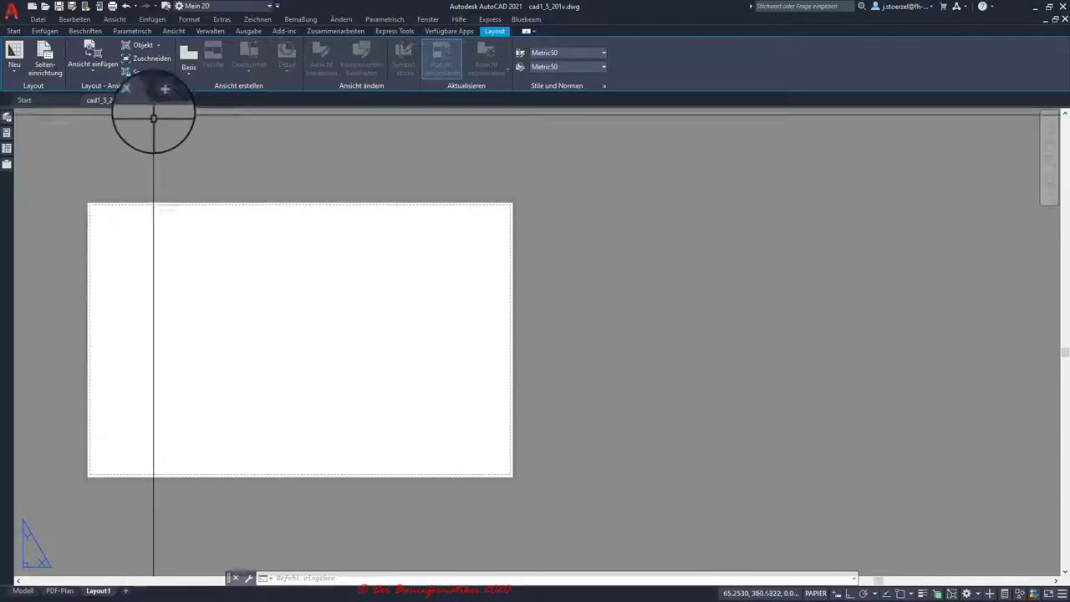
- Choose the 'Drei: Links' viewport arrangement and pick its first corner near the sheet's top left
left_click(171, 87)
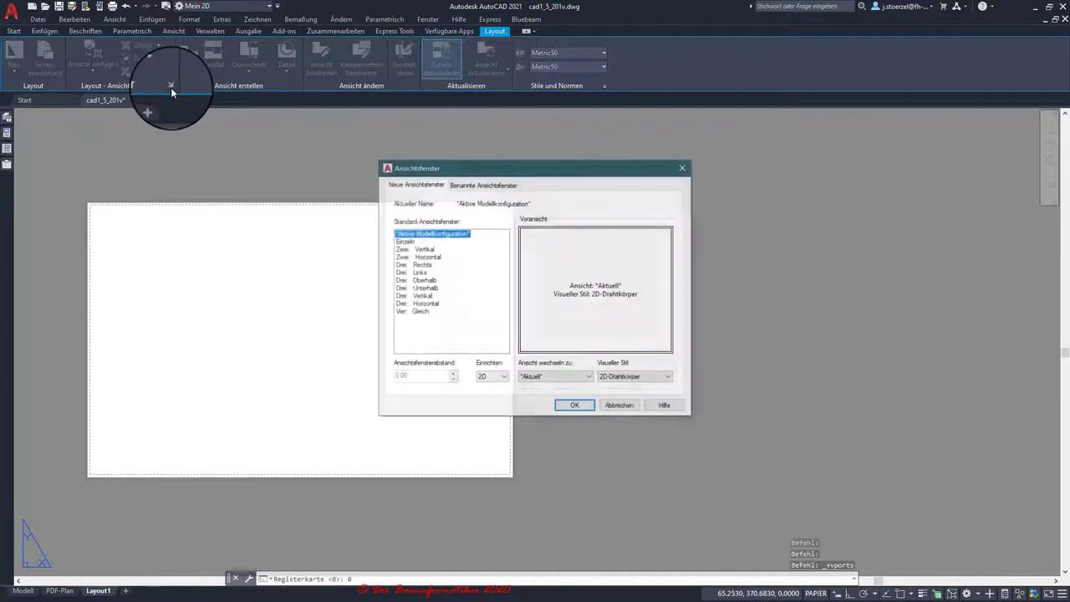
left_click(418, 273)
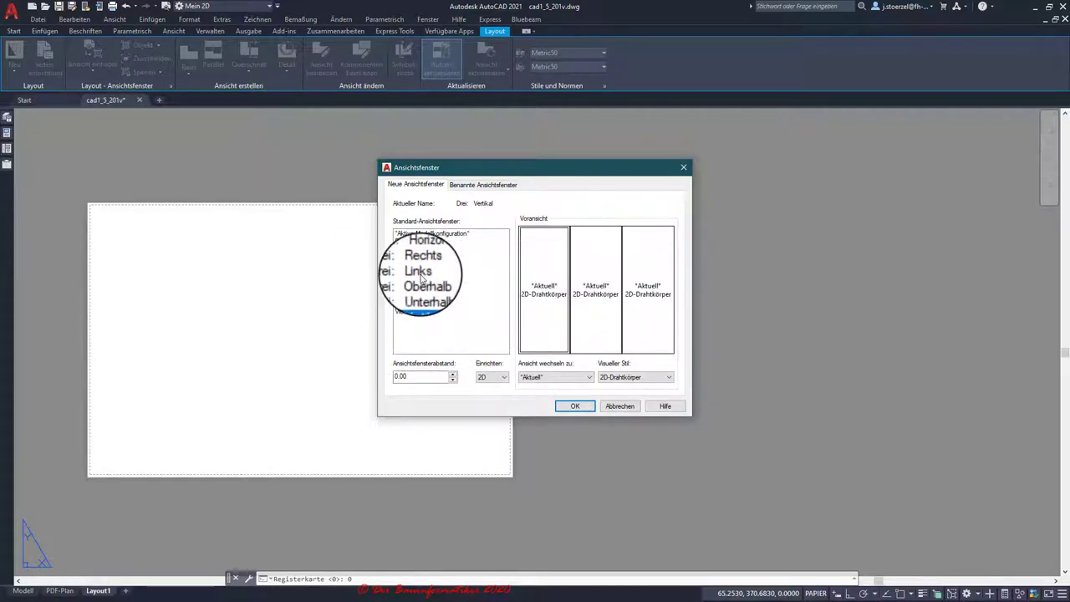
left_click(573, 411)
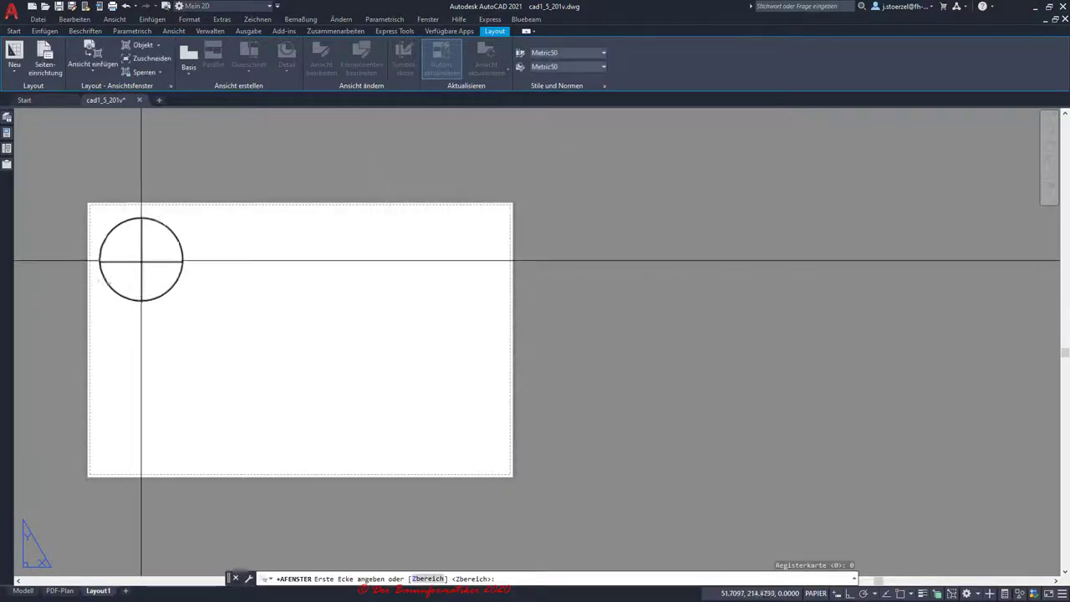
left_click(116, 225)
- Place the three viewports, scale the left one to 1:10, then switch to the PDF-Plan layout
left_click(492, 463)
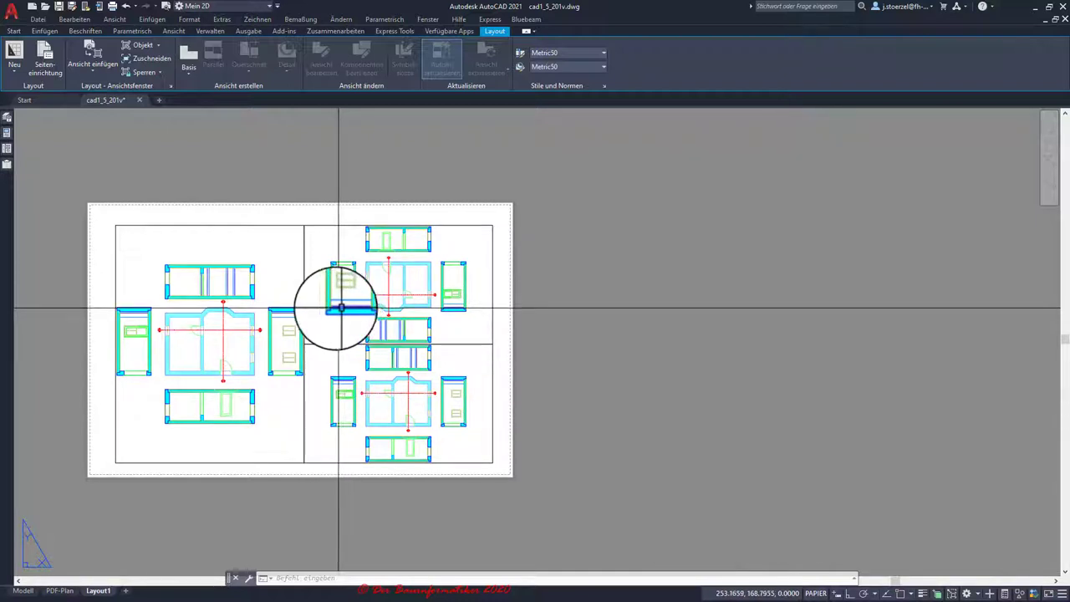
left_click(241, 226)
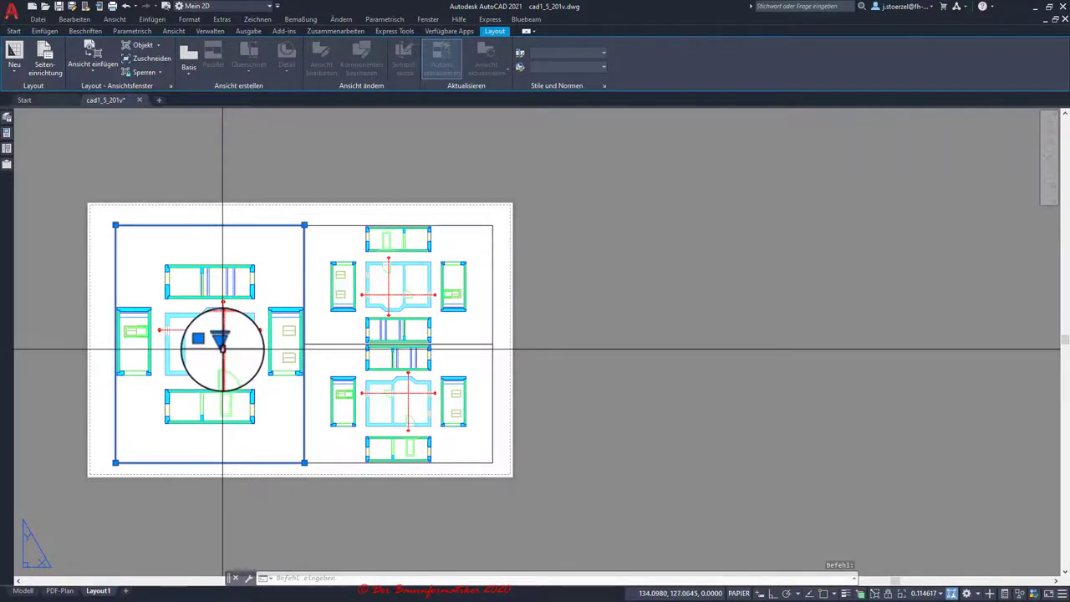
left_click(219, 344)
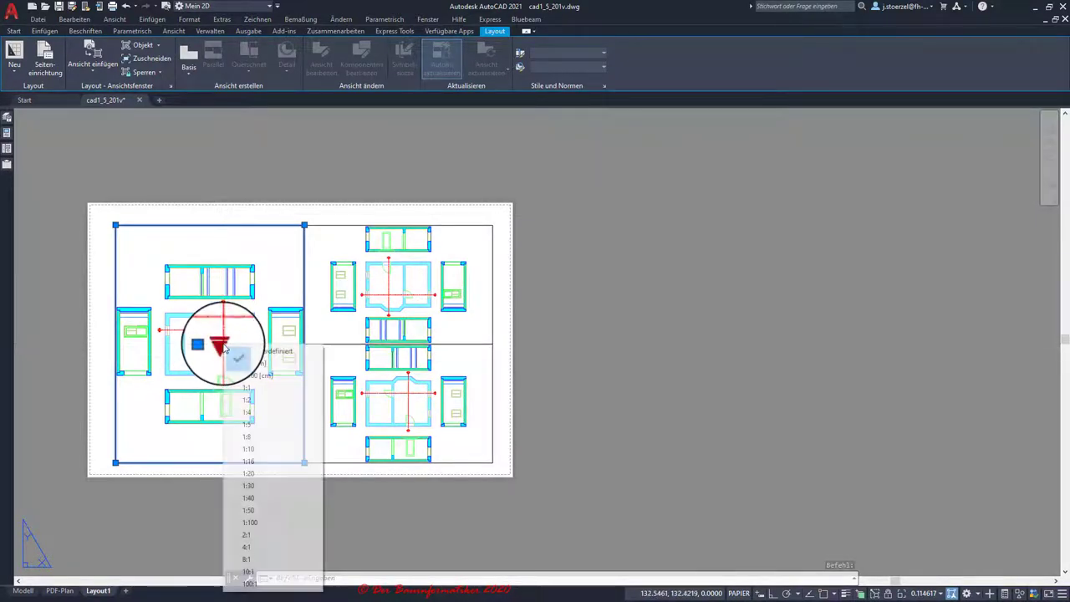
left_click(256, 452)
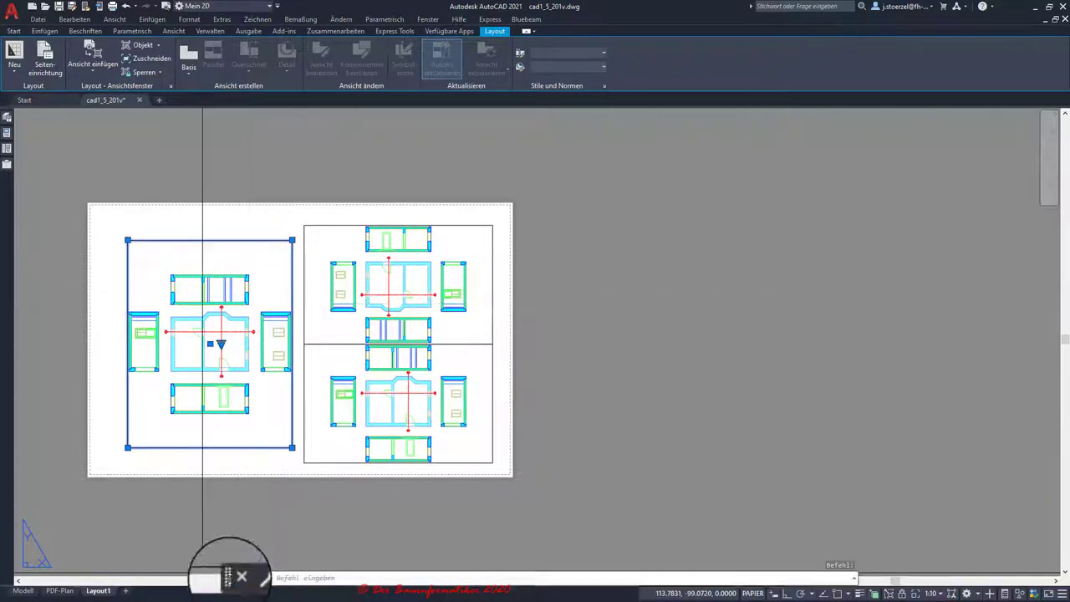
left_click(59, 590)
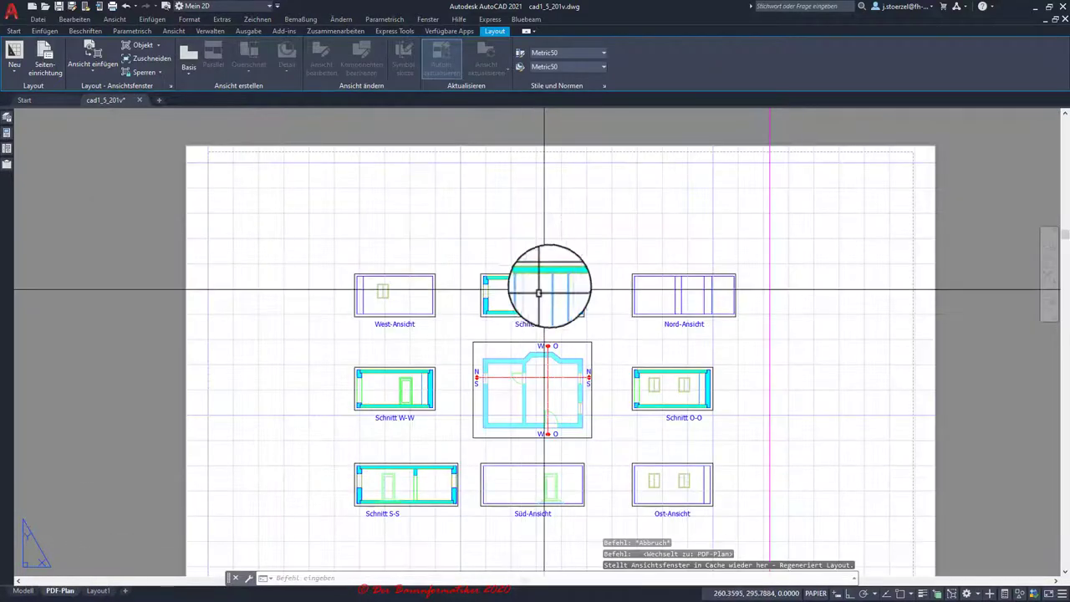
- Go back to Layout1 and undo the left viewport's resize to restore its full size
left_click(98, 592)
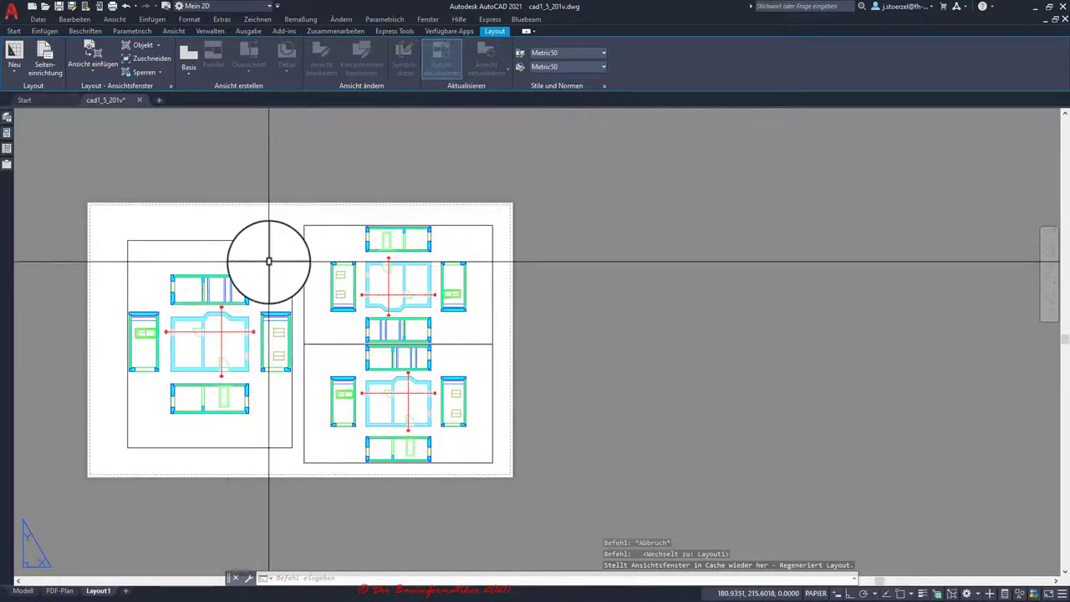
left_click(125, 10)
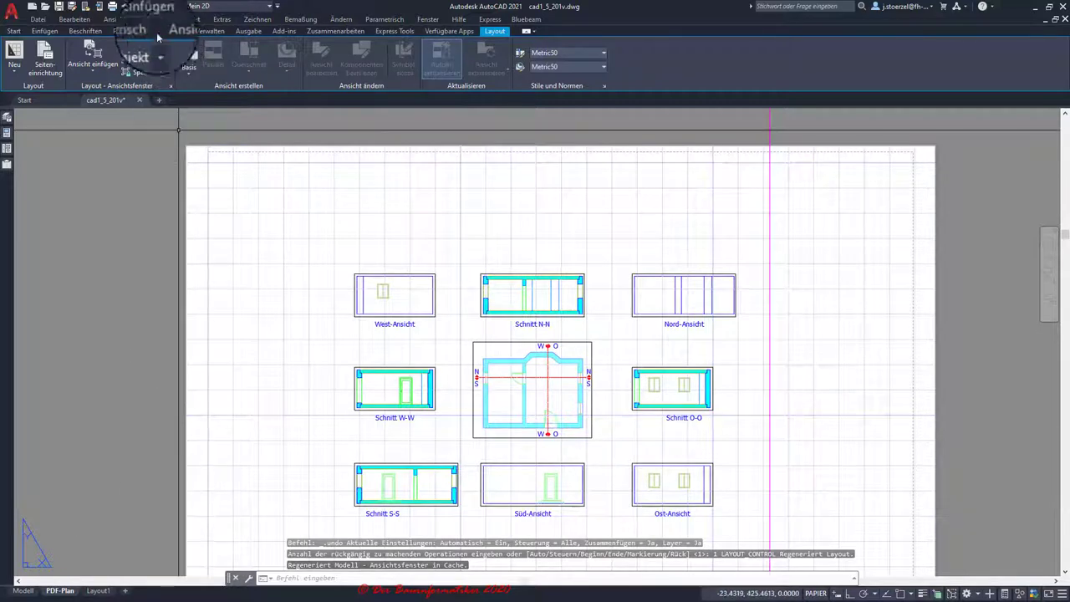
left_click(129, 12)
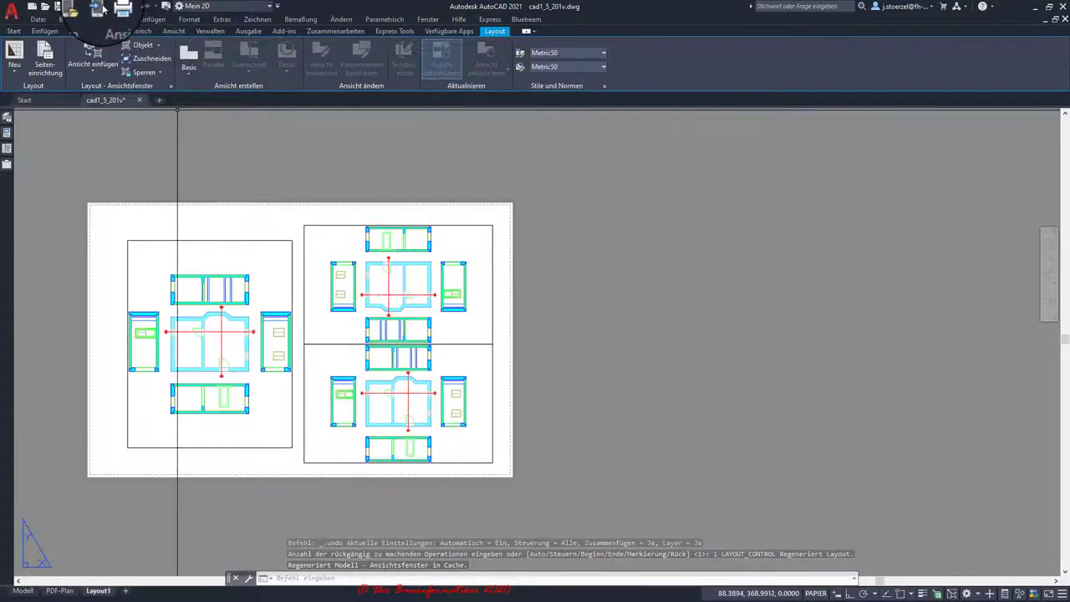
left_click(126, 8)
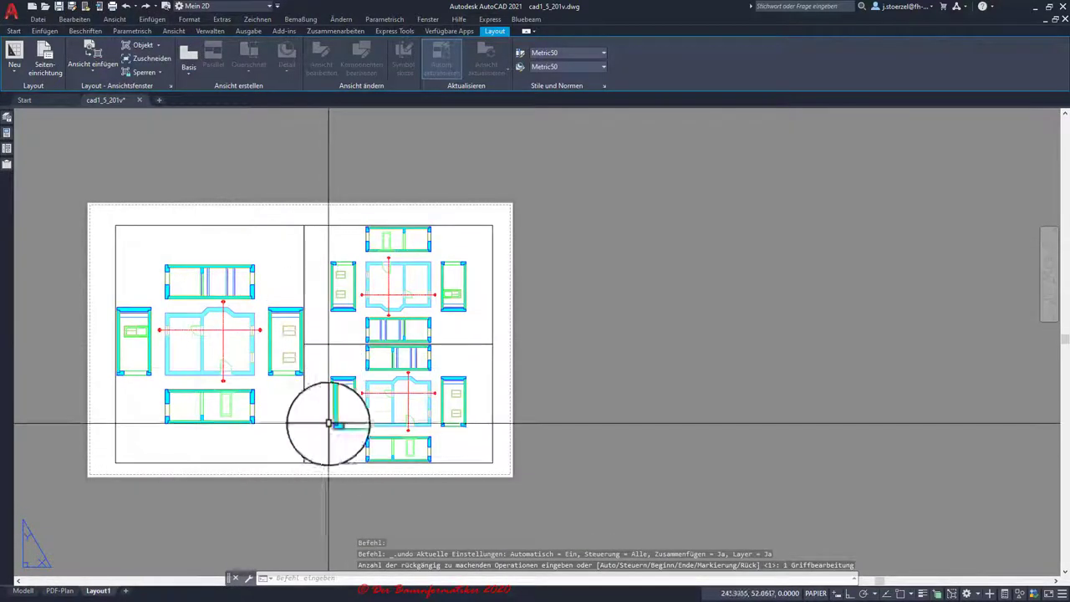
- Set the left viewport's custom scale in Properties to 0.5, so it shows at 1:2
left_click(276, 225)
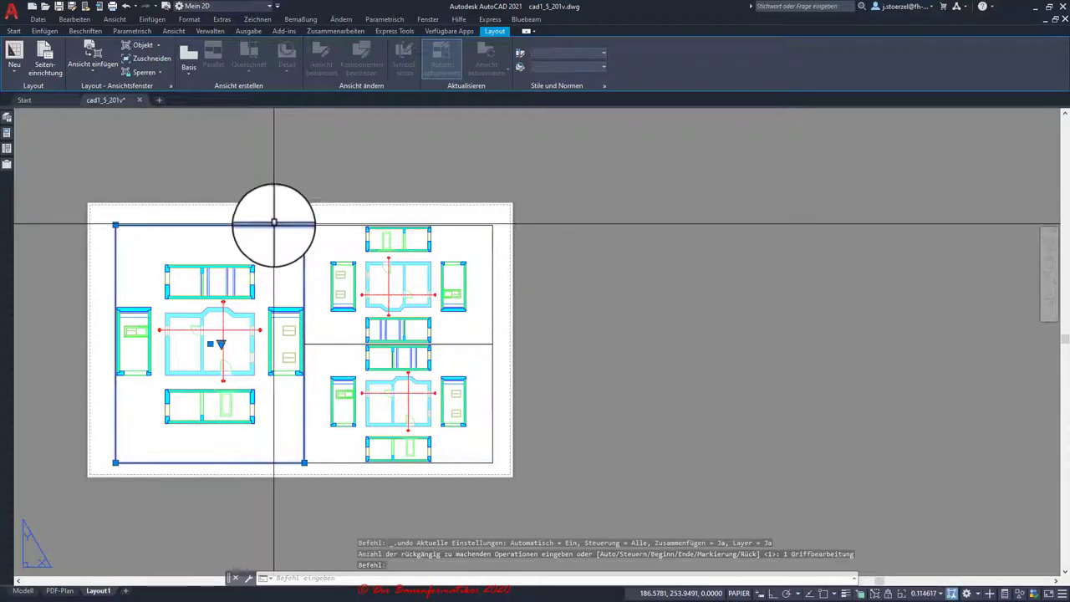
double_click(270, 304)
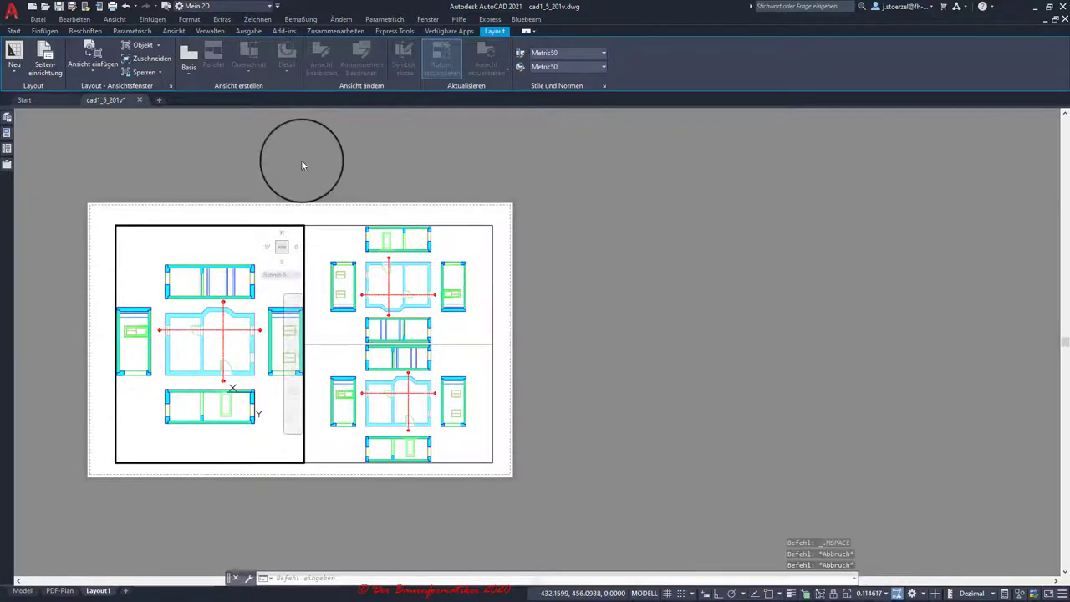
double_click(238, 214)
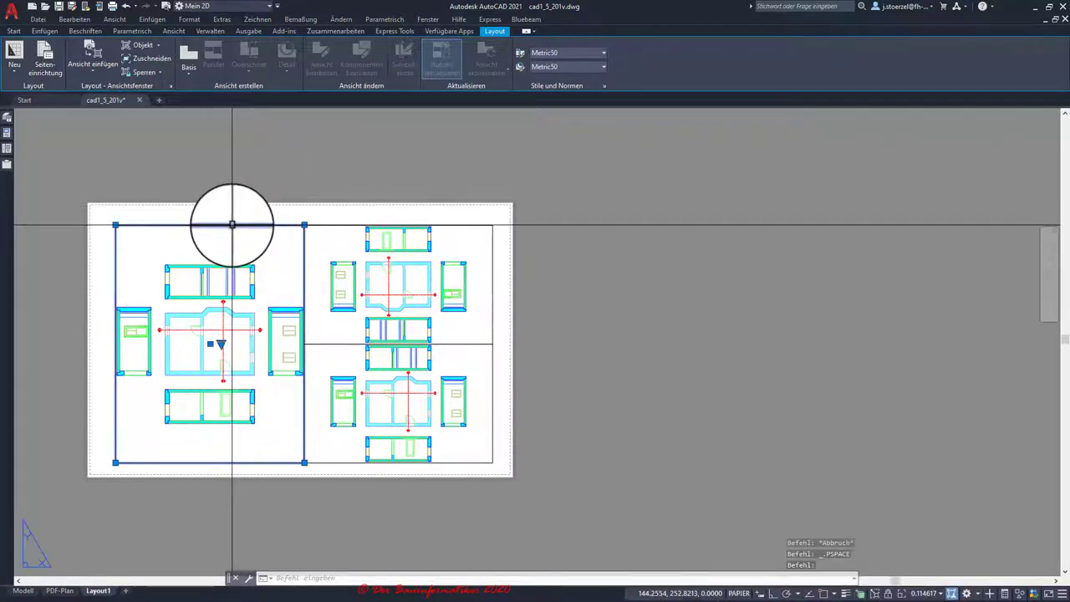
left_click(8, 148)
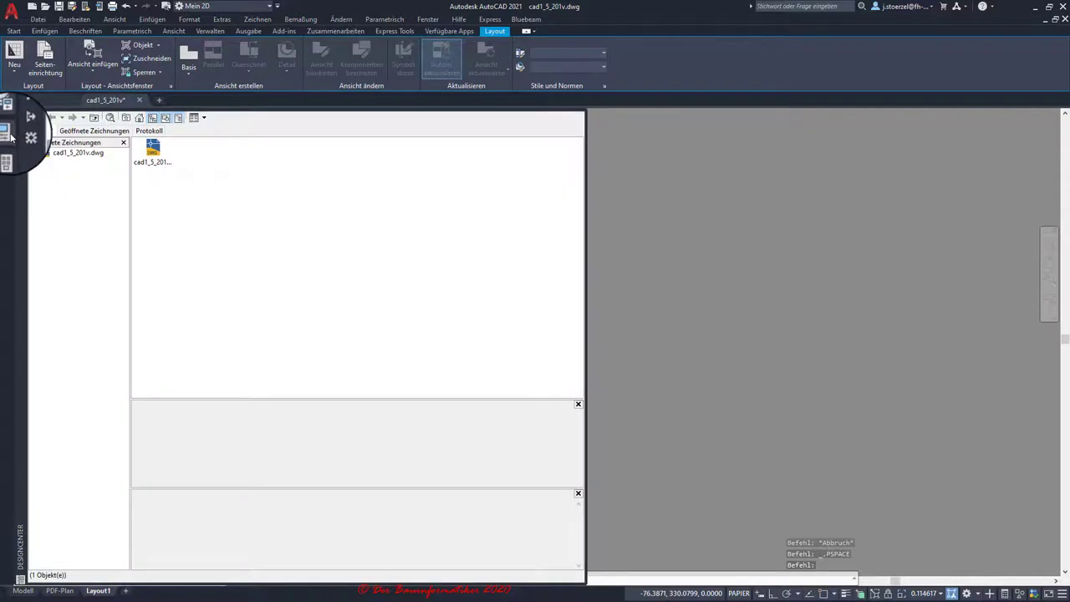
left_click(8, 135)
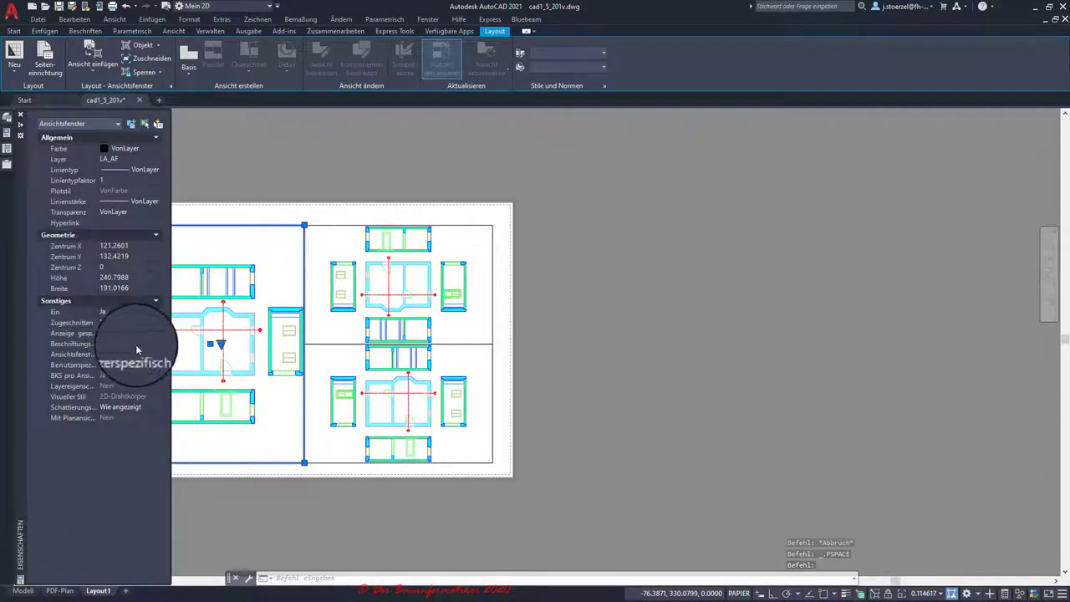
left_click(137, 366)
type("0.1")
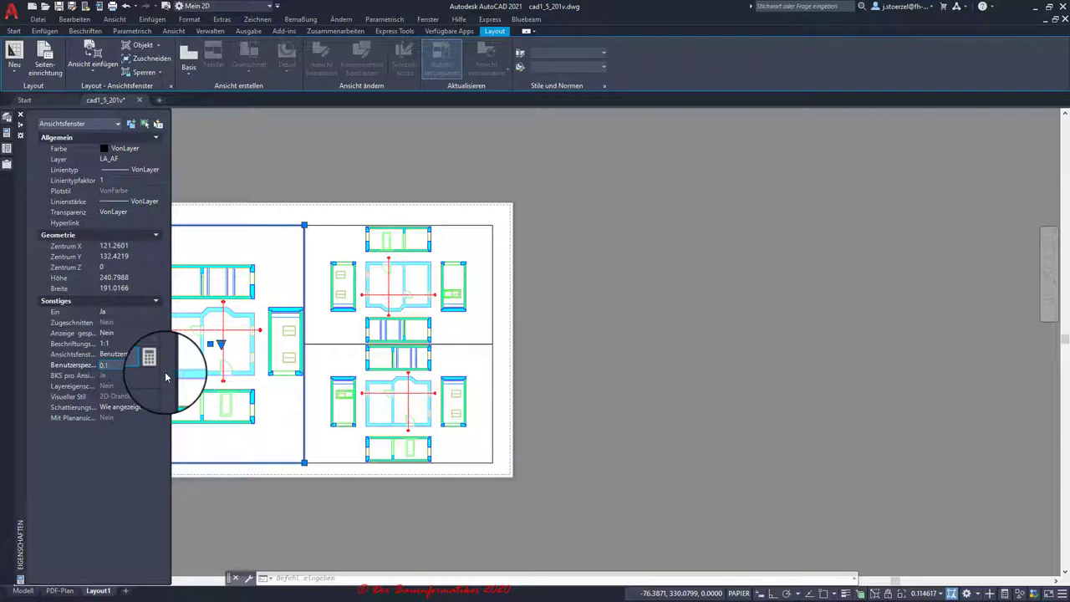
key("Return")
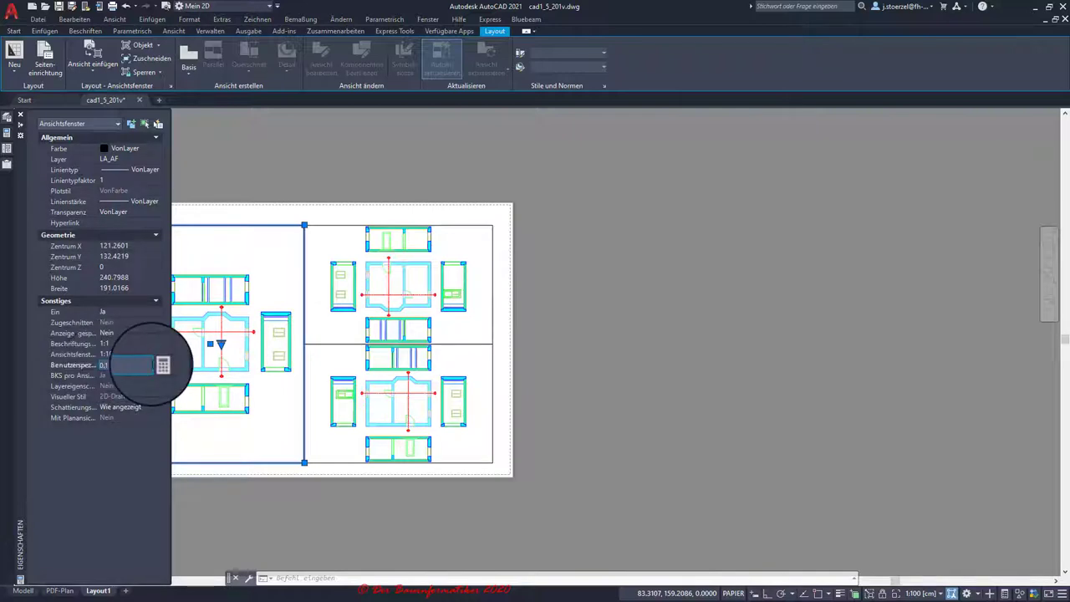
type("0.5")
key("Return")
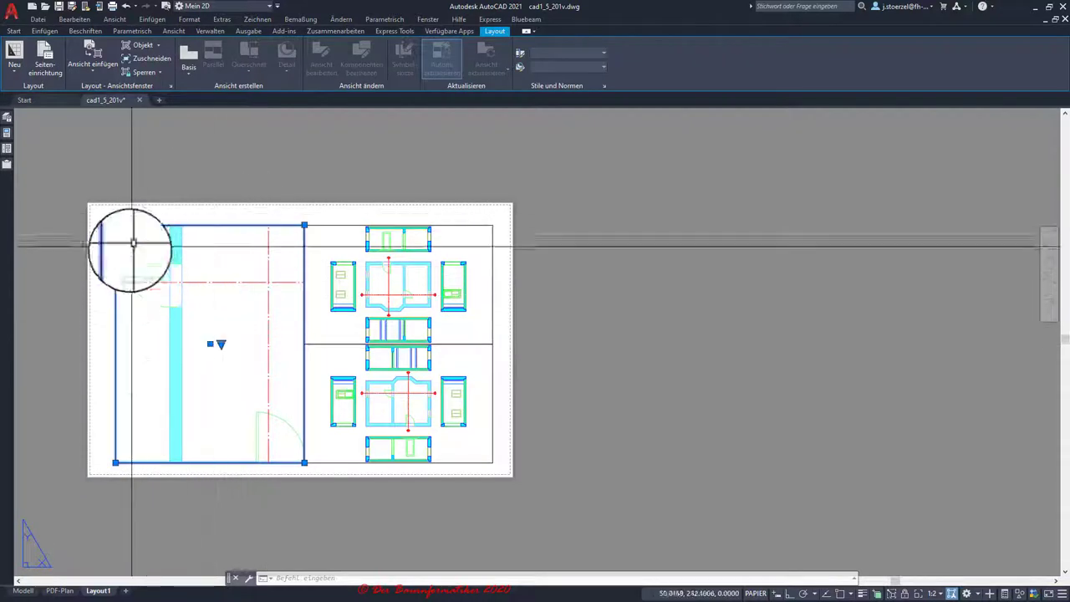
- Inside the left viewport, set the scale to 1:5 and pan to frame the wall piece and plan edge
double_click(191, 335)
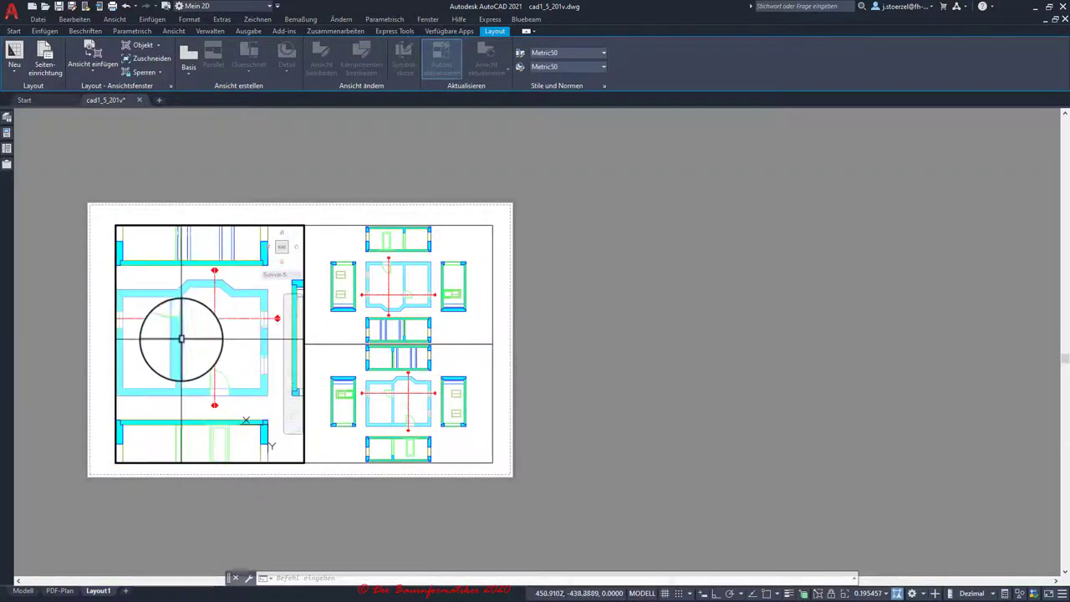
middle_click_drag(186, 332, 179, 325)
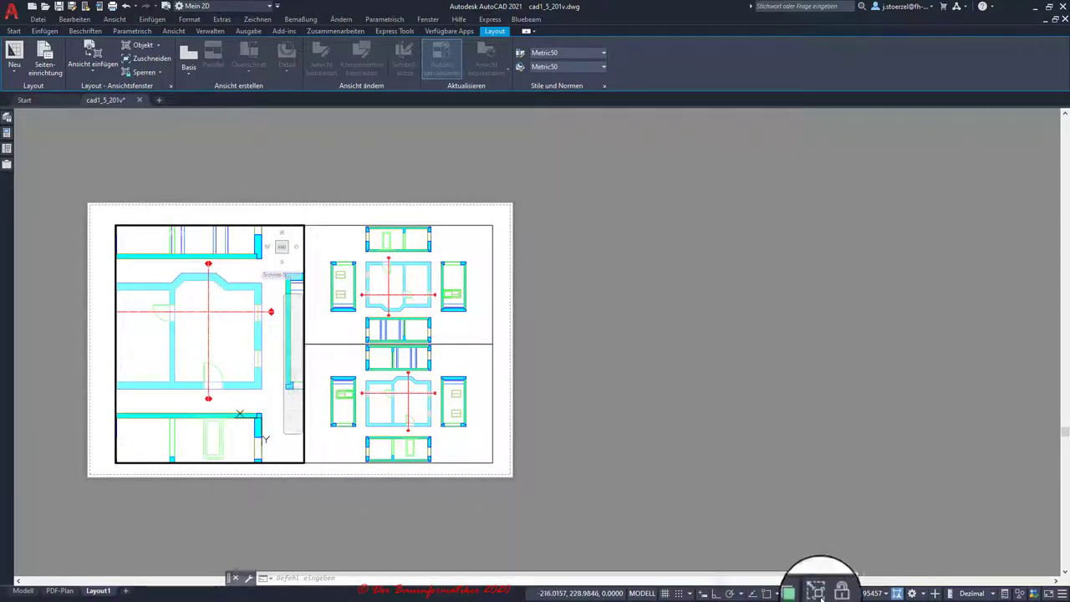
left_click(871, 594)
left_click(777, 389)
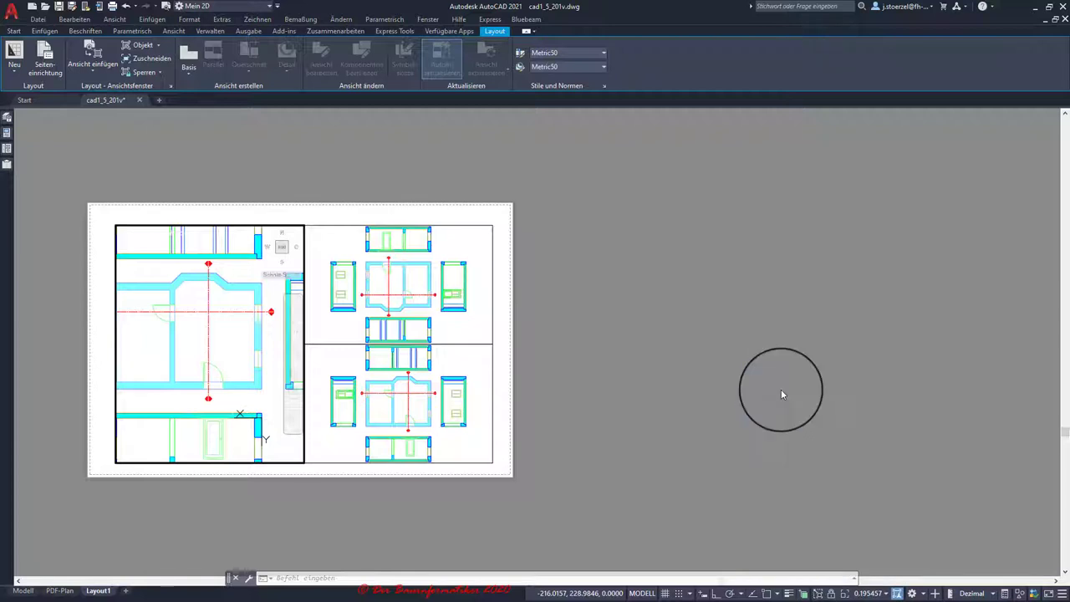
left_click(874, 593)
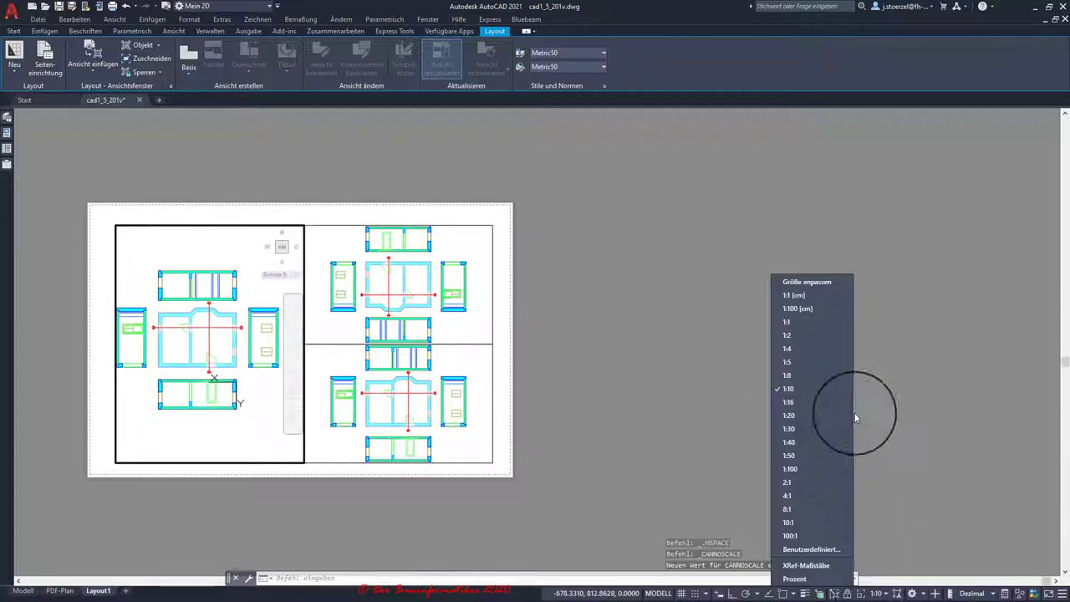
left_click(805, 359)
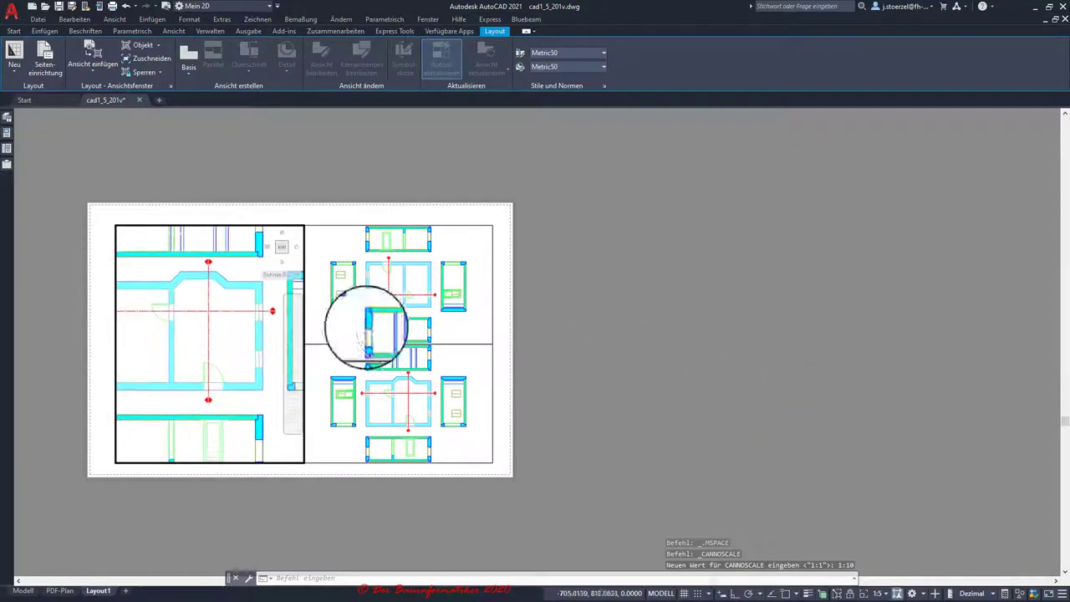
mouse_move(248, 319)
middle_mouse_down()
mouse_move(107, 322)
mouse_move(167, 298)
mouse_move(282, 350)
mouse_move(274, 364)
mouse_move(220, 354)
middle_mouse_up()
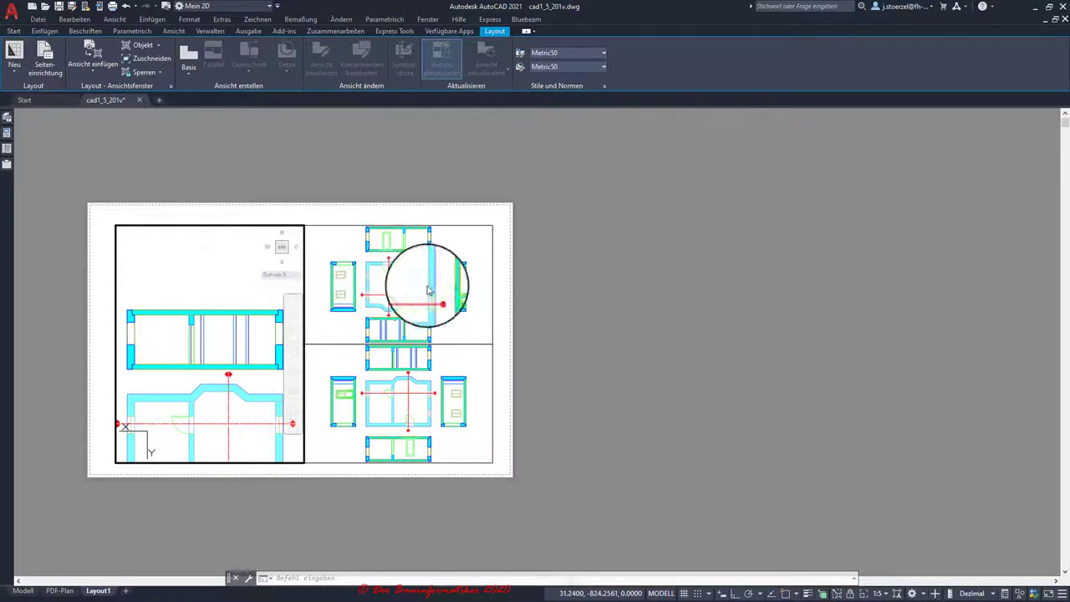
left_click(851, 595)
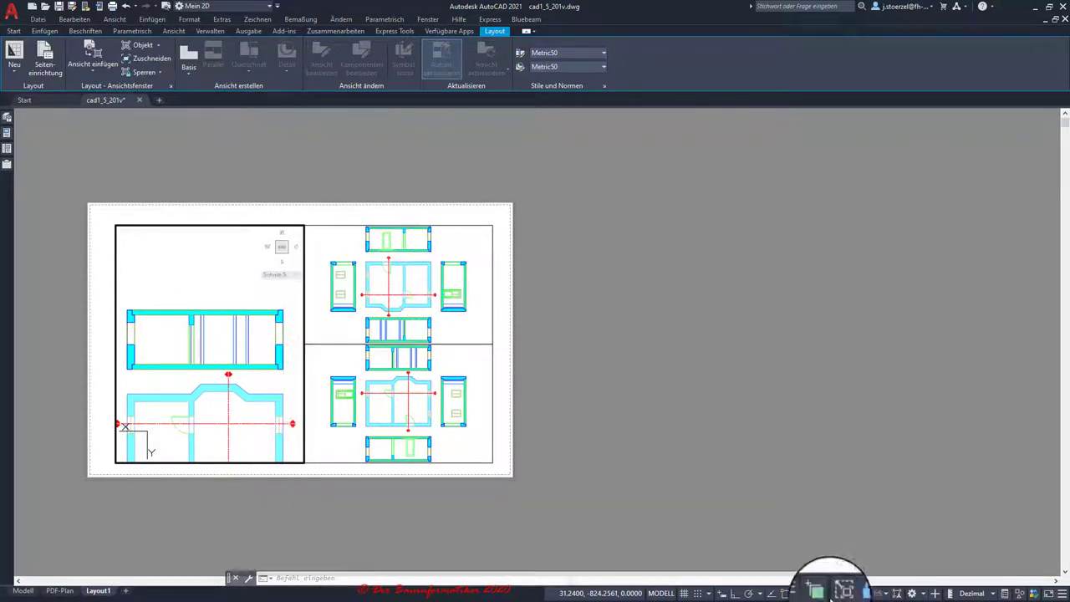
double_click(308, 212)
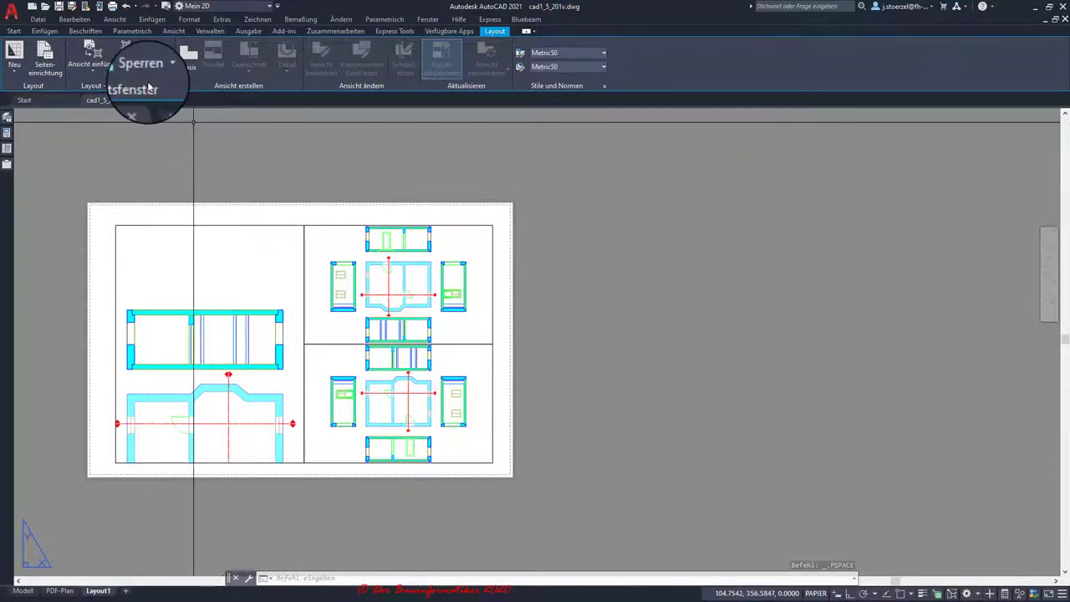
- Window-select both layout viewports and erase them
left_click(105, 219)
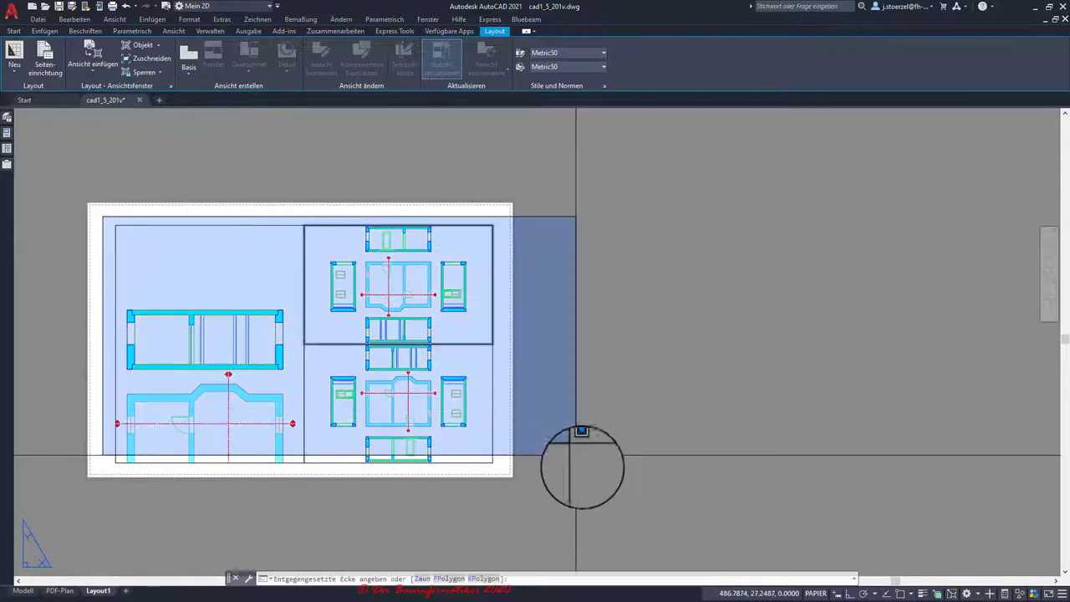
left_click(534, 475)
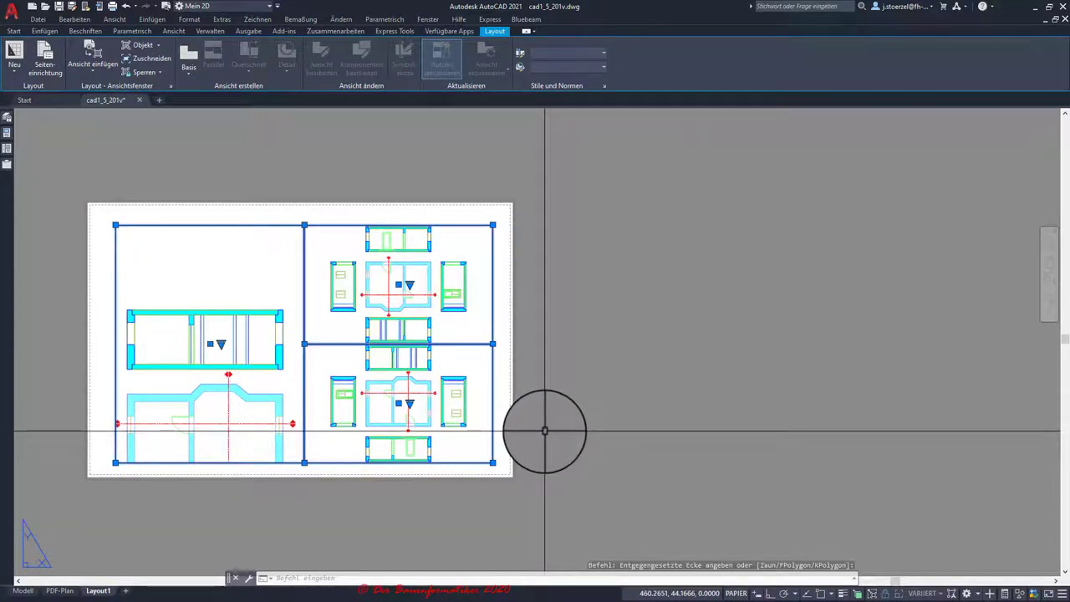
key("Delete")
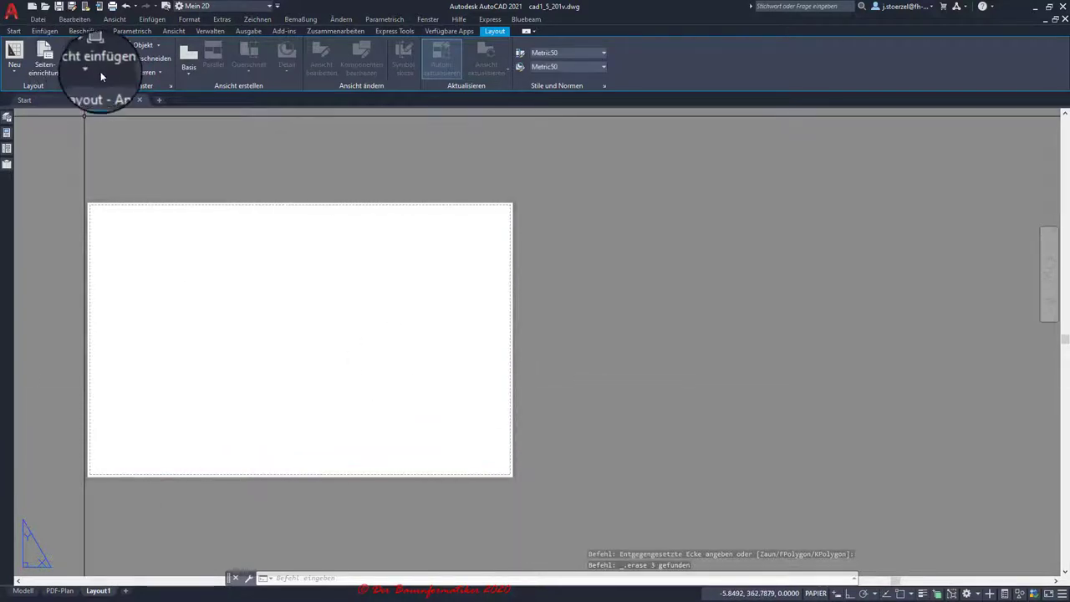
- Check the saved named viewport configurations, then cancel the dialog without changes
left_click(172, 86)
left_click(483, 184)
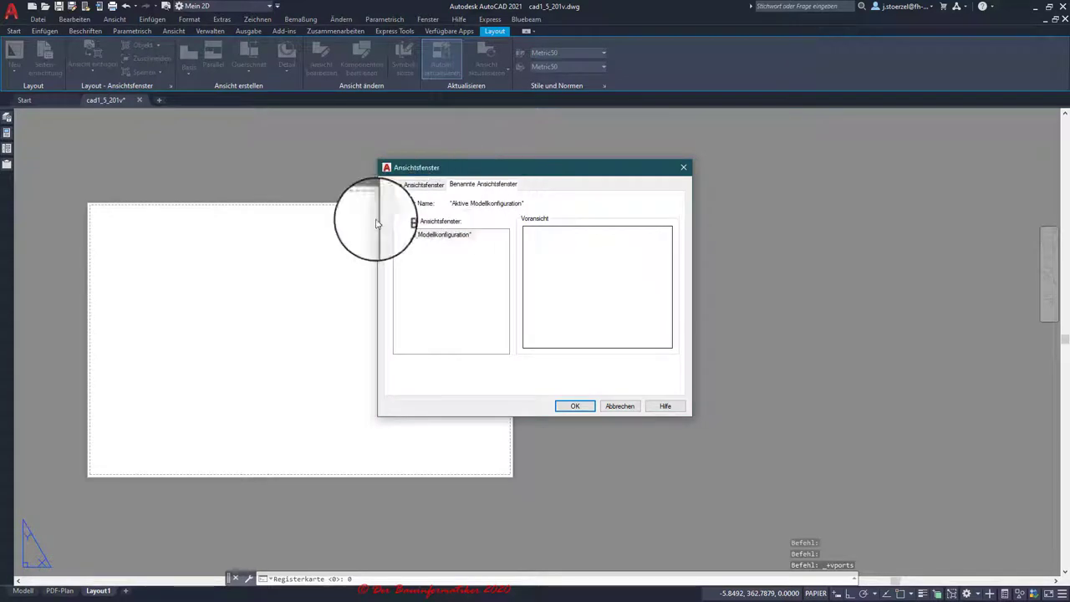
left_click(615, 406)
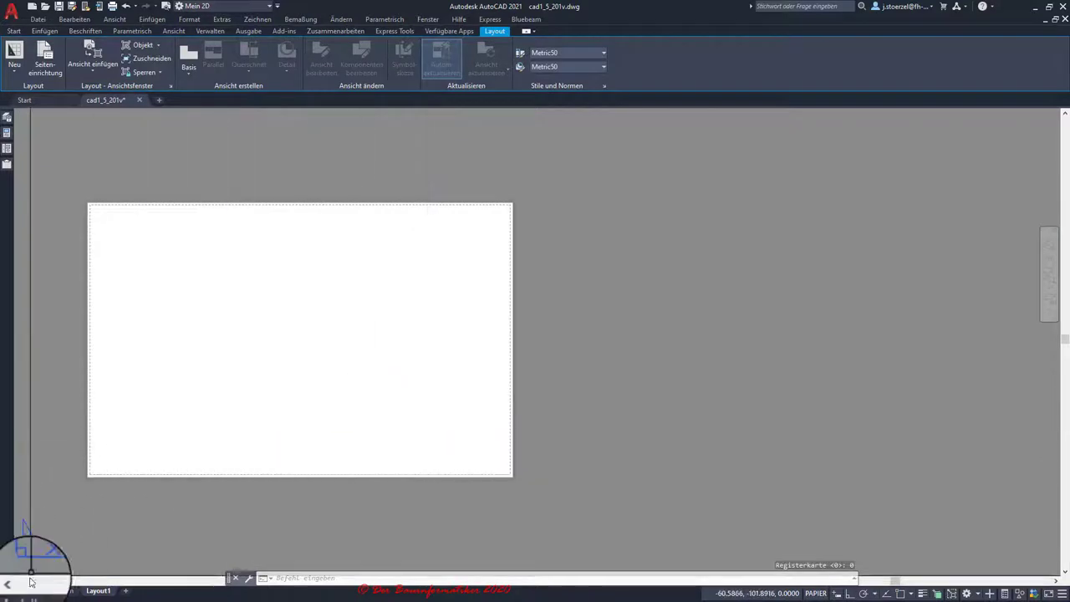
- In model space, recentre the floor plan and apply the 'Vier: Gleich' viewport configuration
left_click(24, 590)
scroll(347, 316, "down", 2)
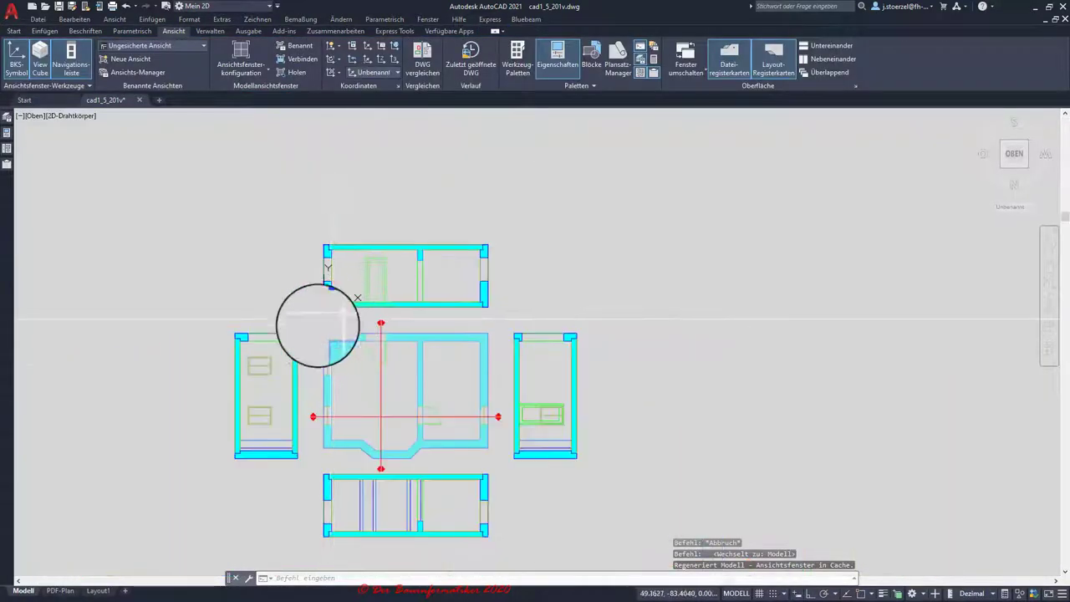
middle_click_drag(311, 362, 286, 340)
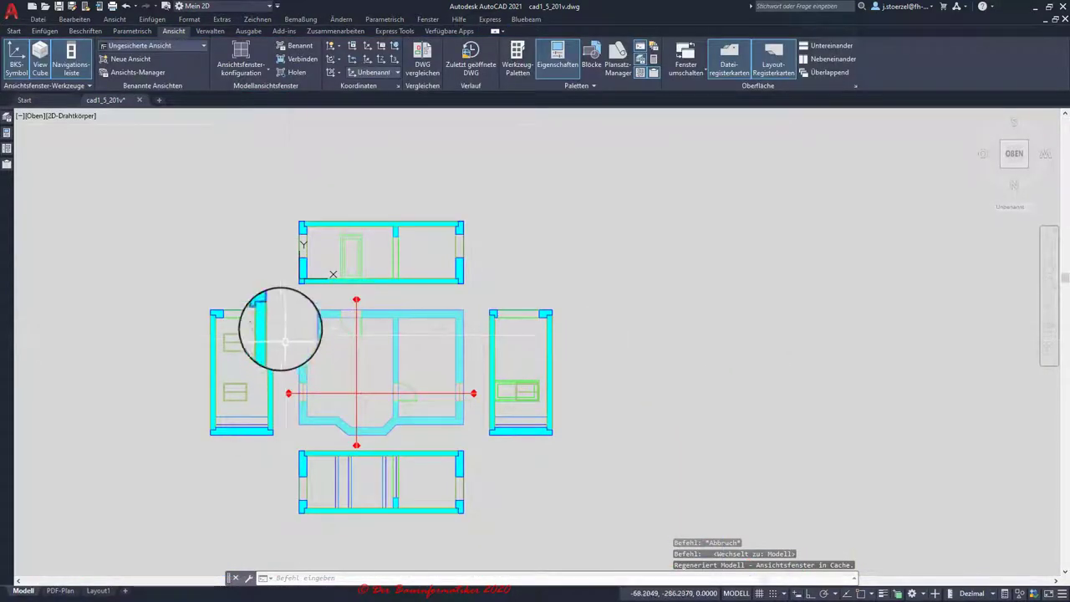
left_click(268, 76)
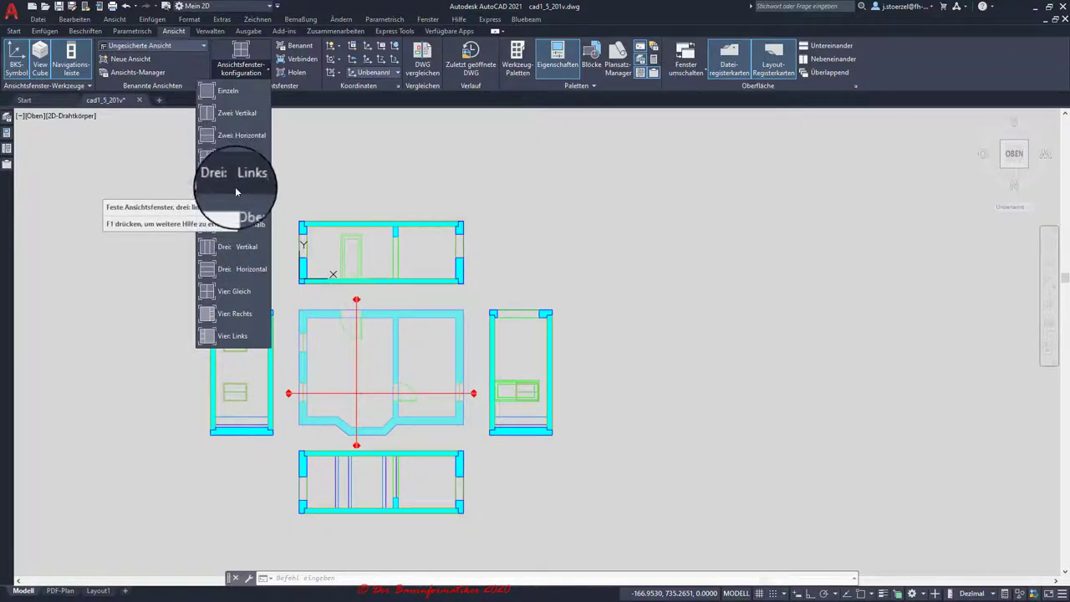
left_click(232, 295)
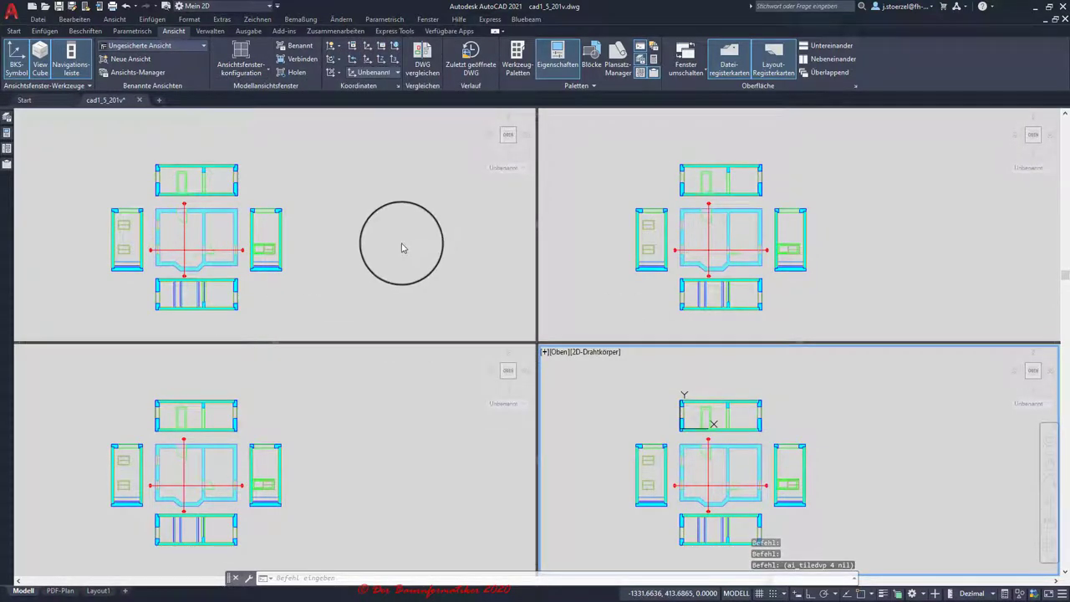
- Restore Ansicht-Nord in the upper-left viewport and Ansicht-Sued in the upper-right
left_click(332, 180)
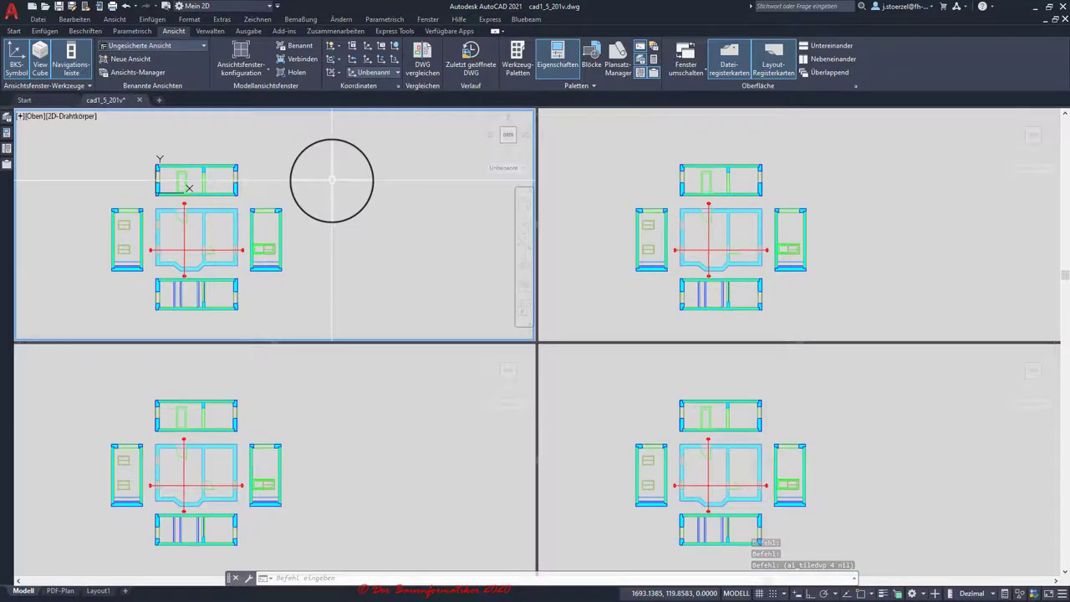
left_click(201, 46)
left_click(148, 58)
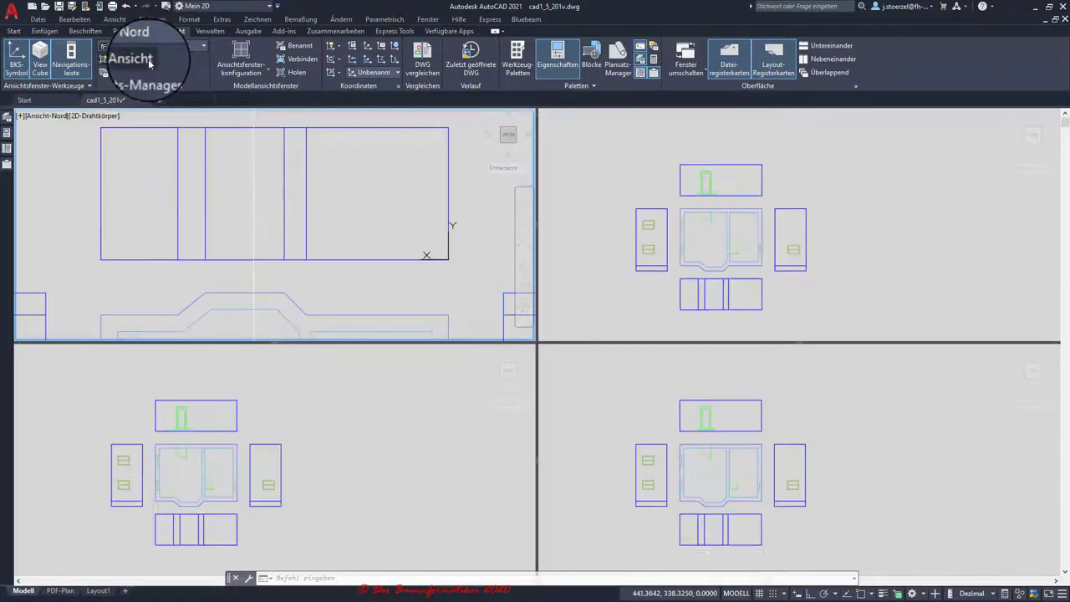
left_click(594, 159)
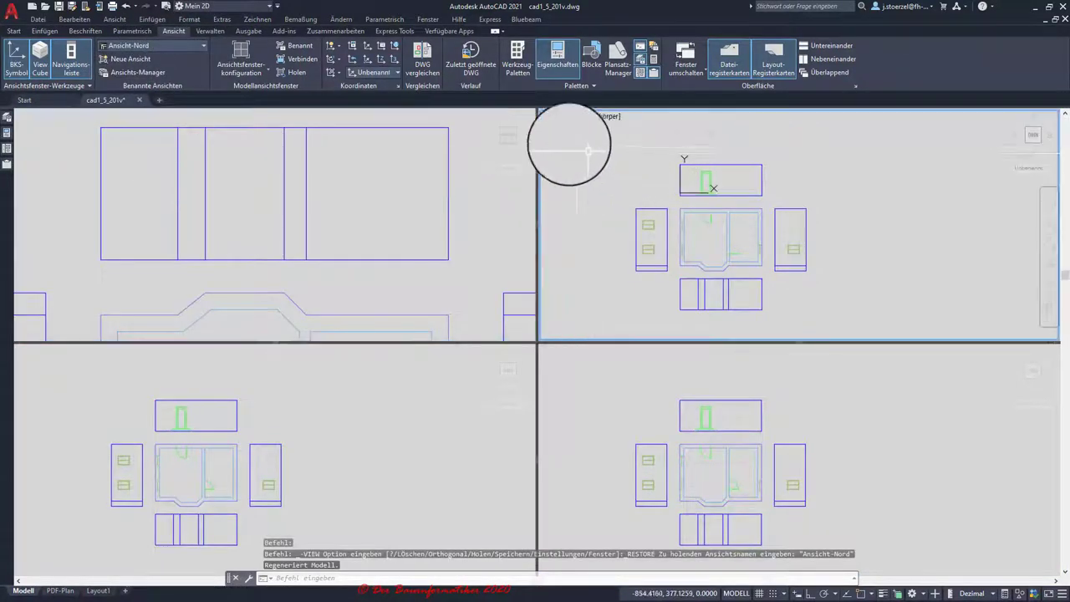
left_click(203, 46)
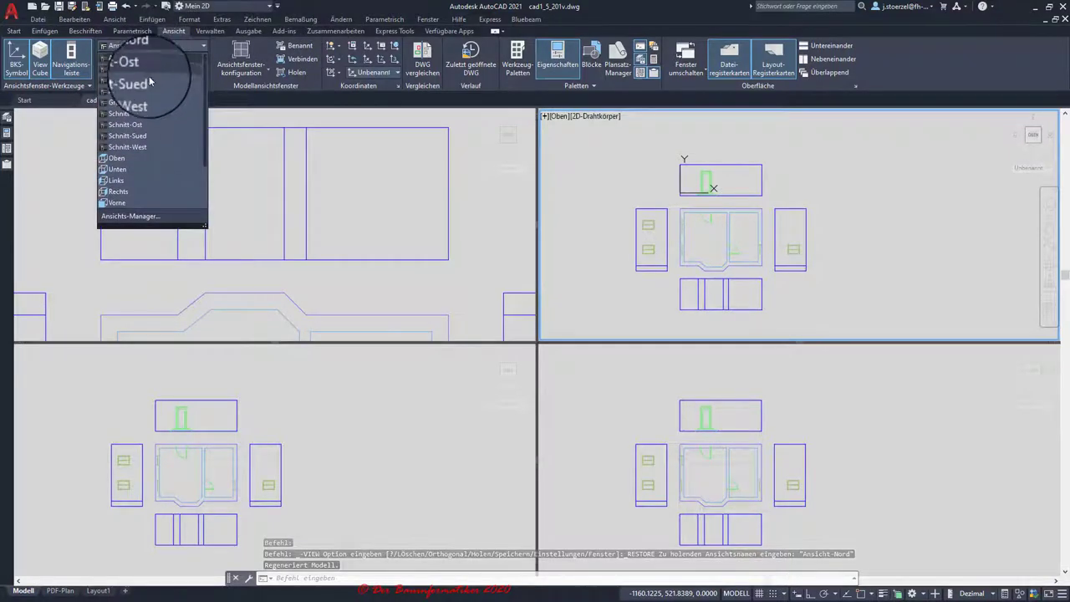
left_click(134, 80)
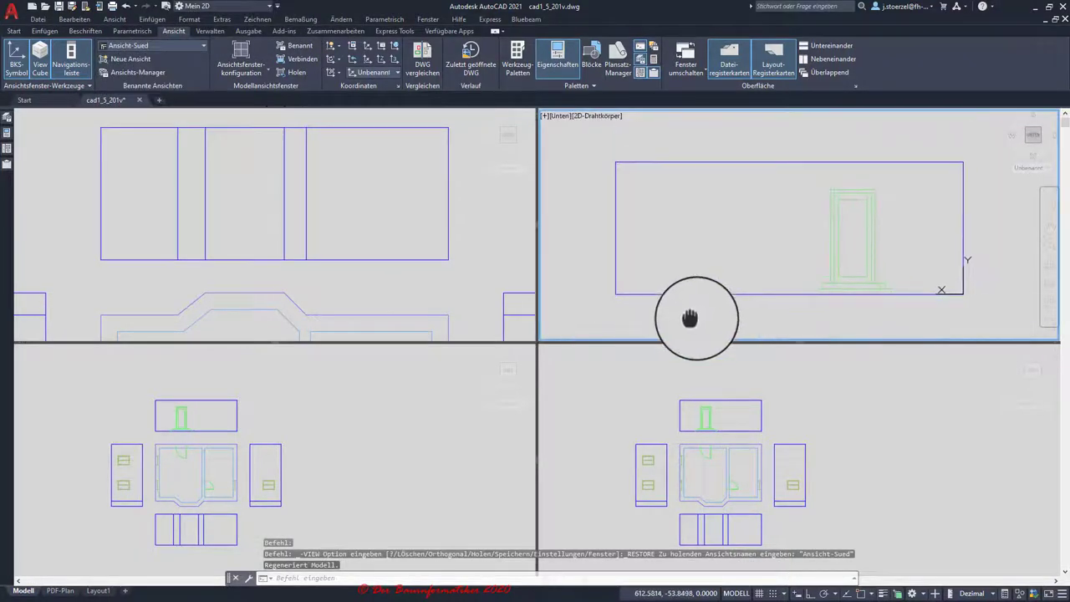
left_click(362, 229)
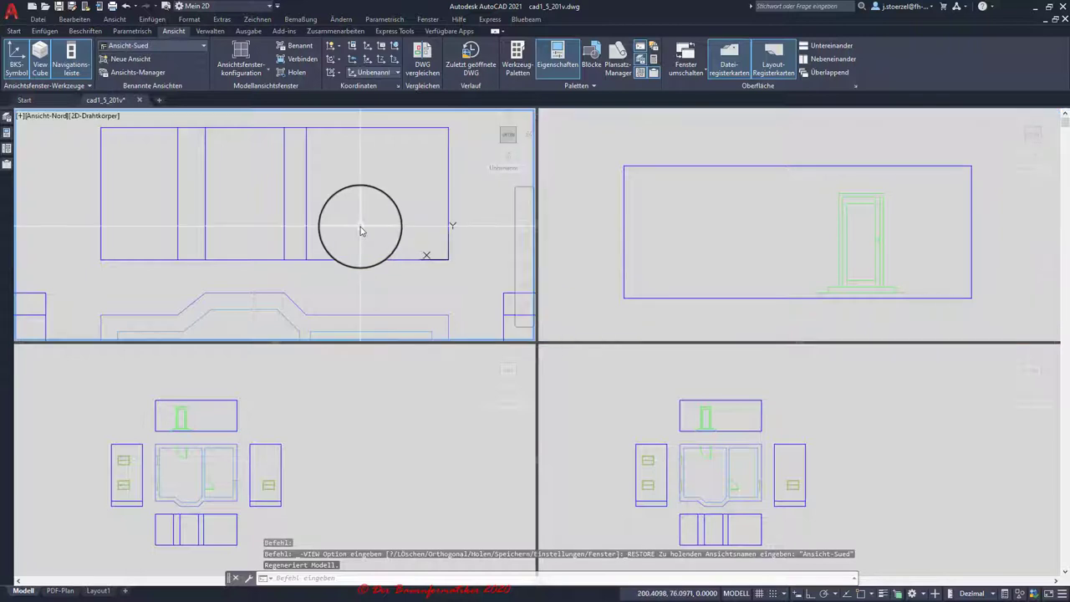
middle_click_drag(361, 226, 360, 260)
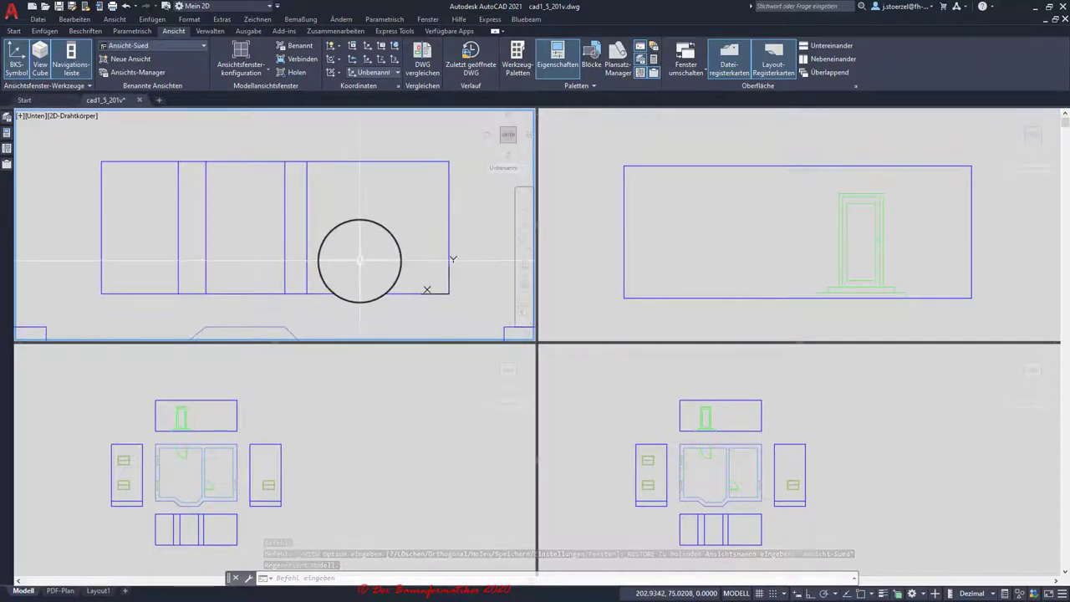
- Restore Ansicht-Ost in the lower-left viewport and Ansicht-West in the lower-right, panning each into place
left_click(338, 407)
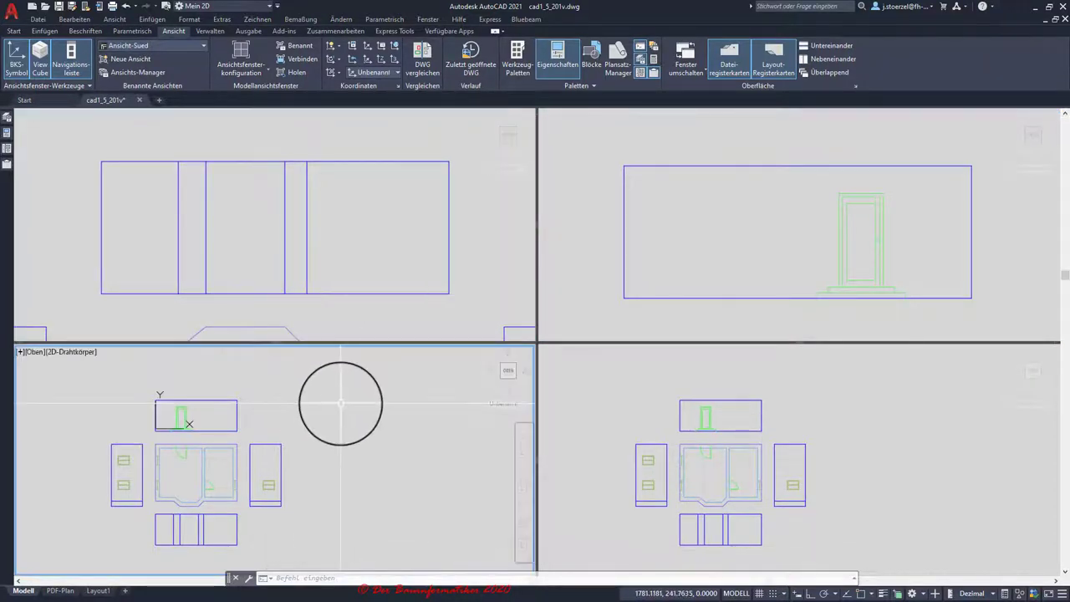
left_click(149, 46)
left_click(144, 74)
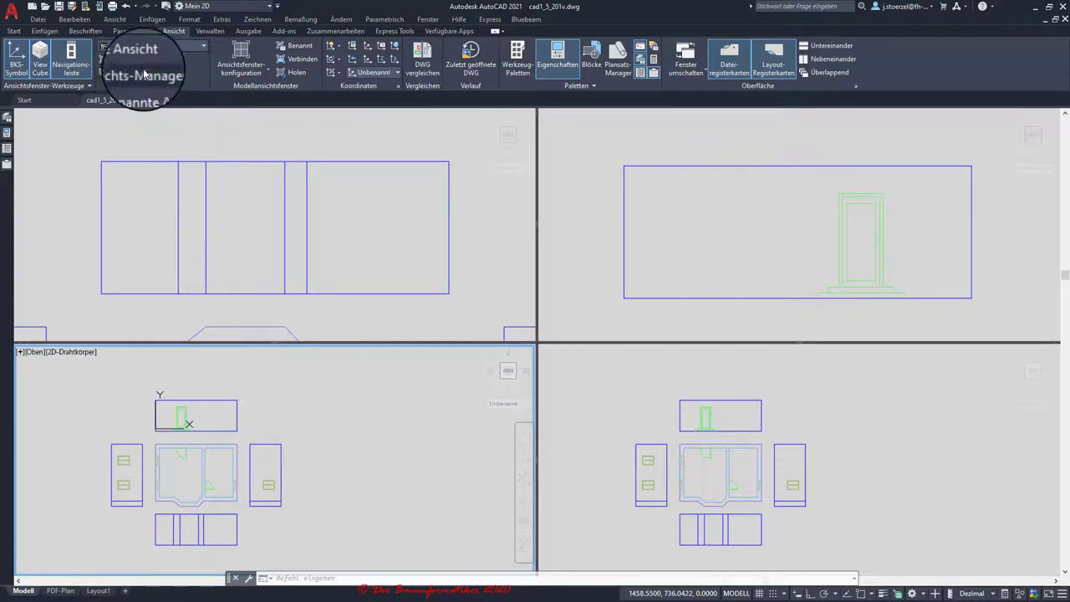
mouse_move(362, 423)
middle_mouse_down()
mouse_move(405, 490)
mouse_move(410, 471)
middle_mouse_up()
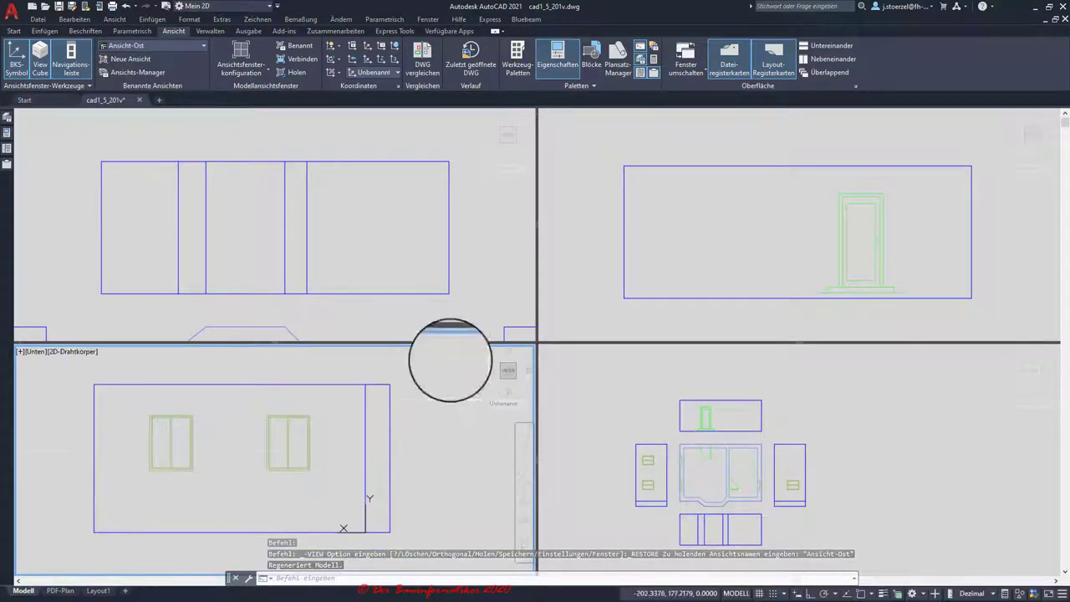
left_click(594, 395)
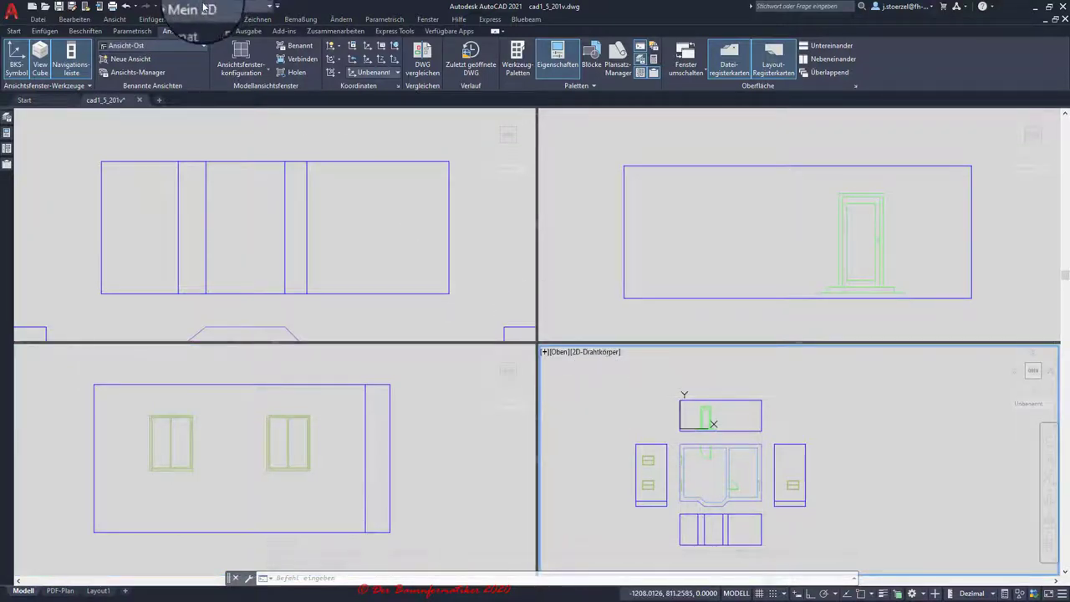
left_click(154, 50)
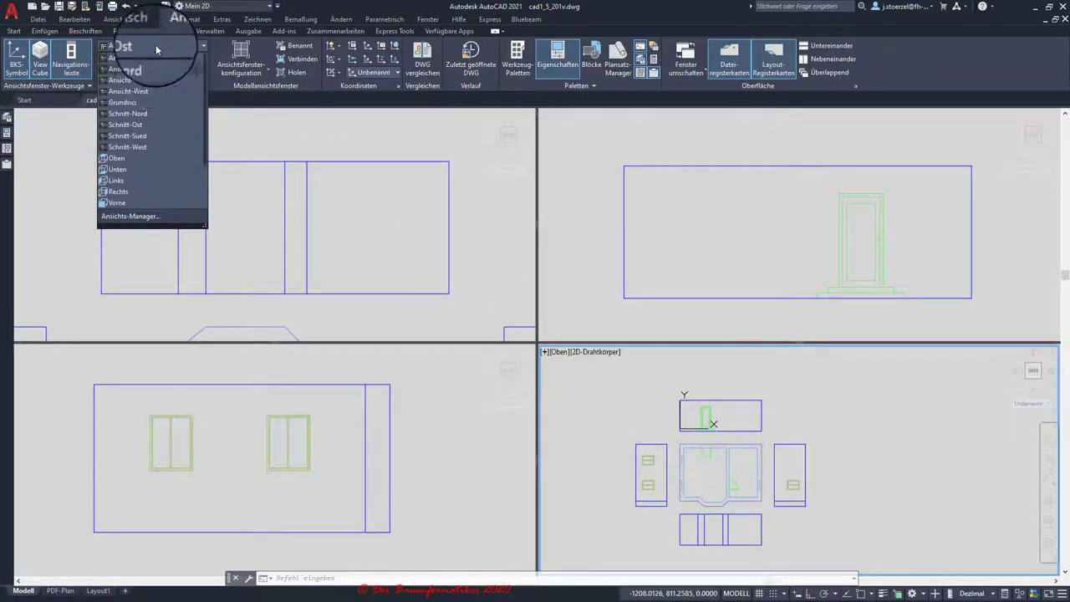
left_click(147, 98)
middle_click_drag(755, 418, 770, 453)
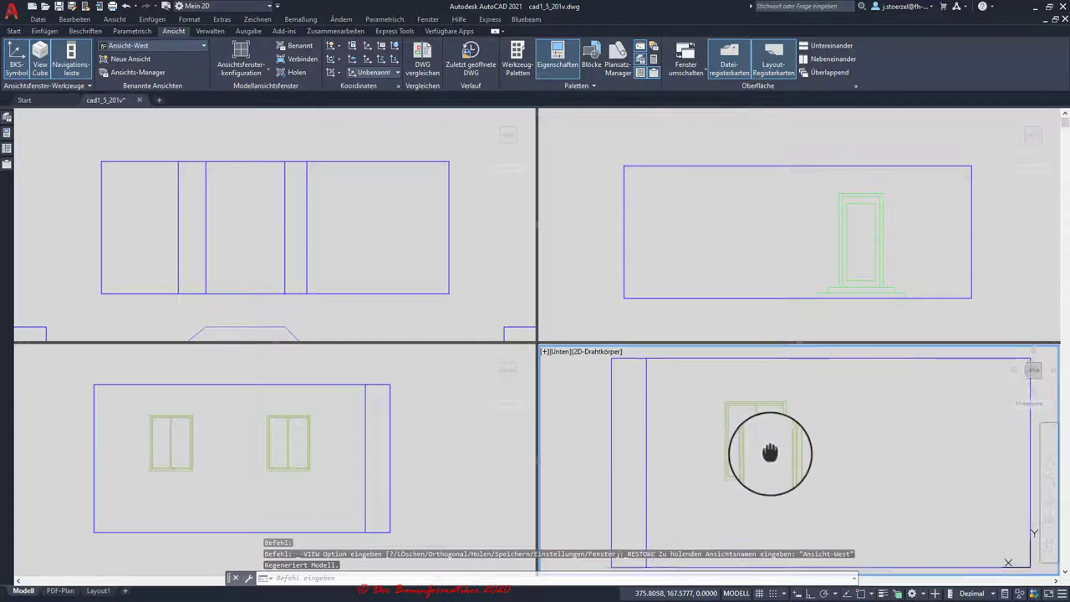
- Reframe the upper-left north elevation so it is fully visible
left_click(468, 263)
scroll(464, 249, "up", 2)
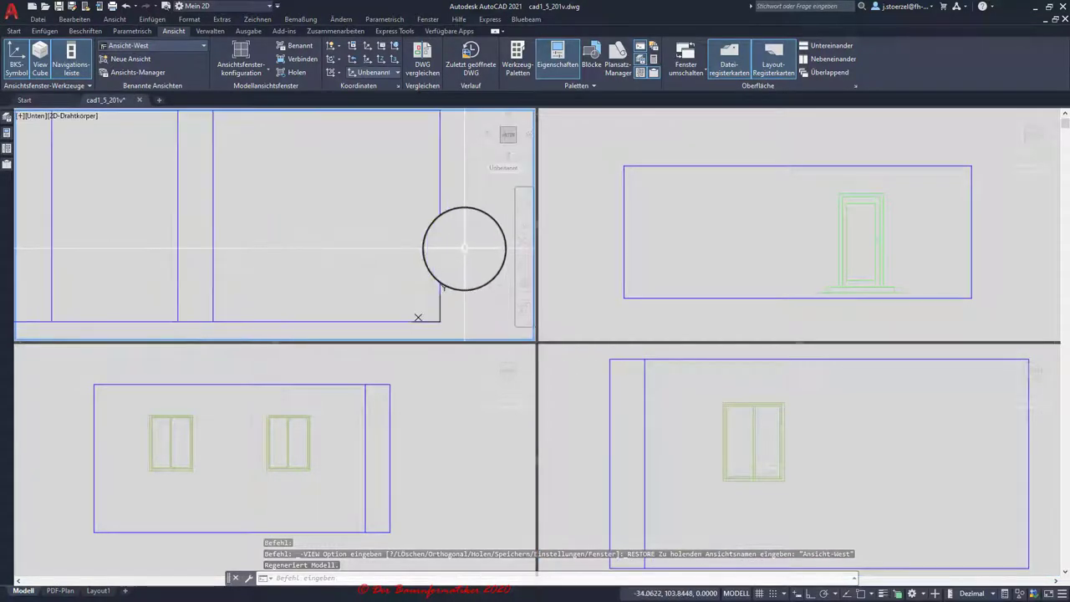
mouse_move(464, 248)
middle_mouse_down()
mouse_move(508, 282)
mouse_move(488, 258)
mouse_move(463, 253)
middle_mouse_up()
scroll(485, 257, "down", 2)
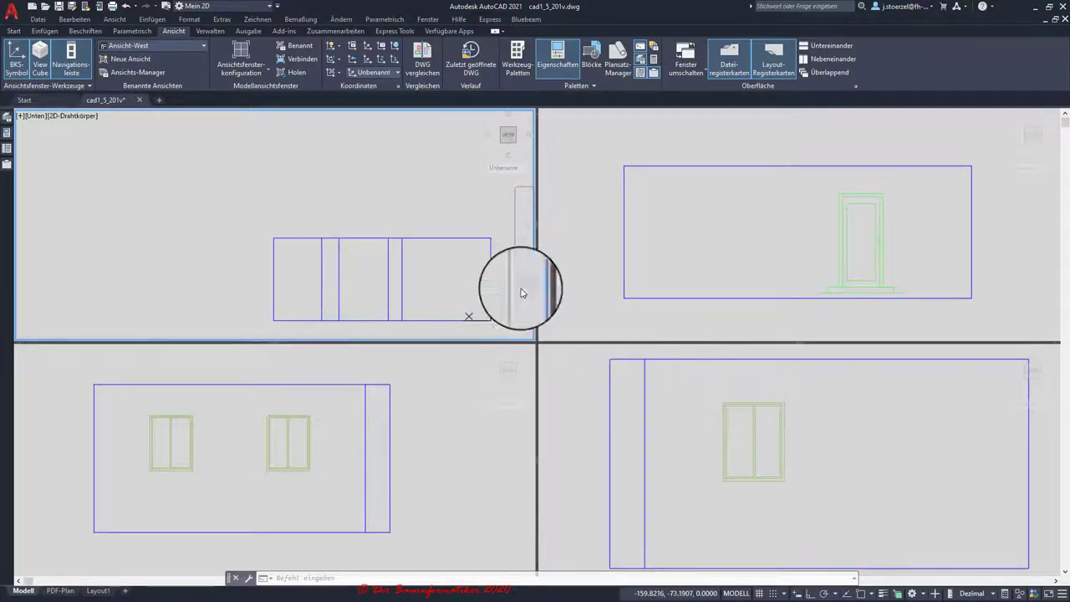
mouse_move(516, 291)
middle_mouse_down()
mouse_move(417, 247)
mouse_move(352, 193)
mouse_move(319, 193)
middle_mouse_up()
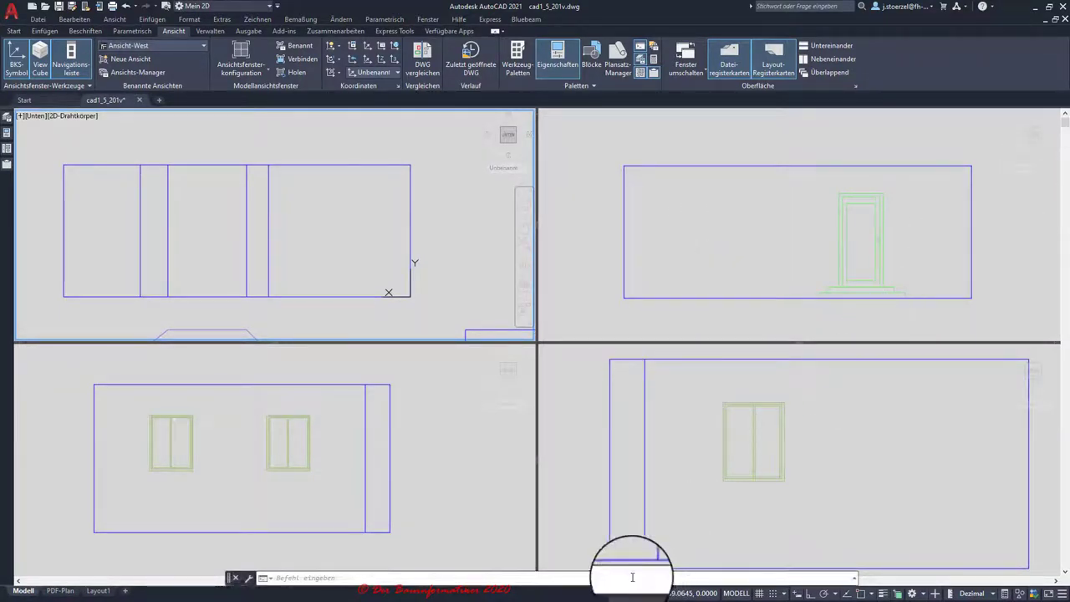
- Zoom the upper-left viewport by a factor of 1 using ZOOM's Faktor option
left_click(500, 579)
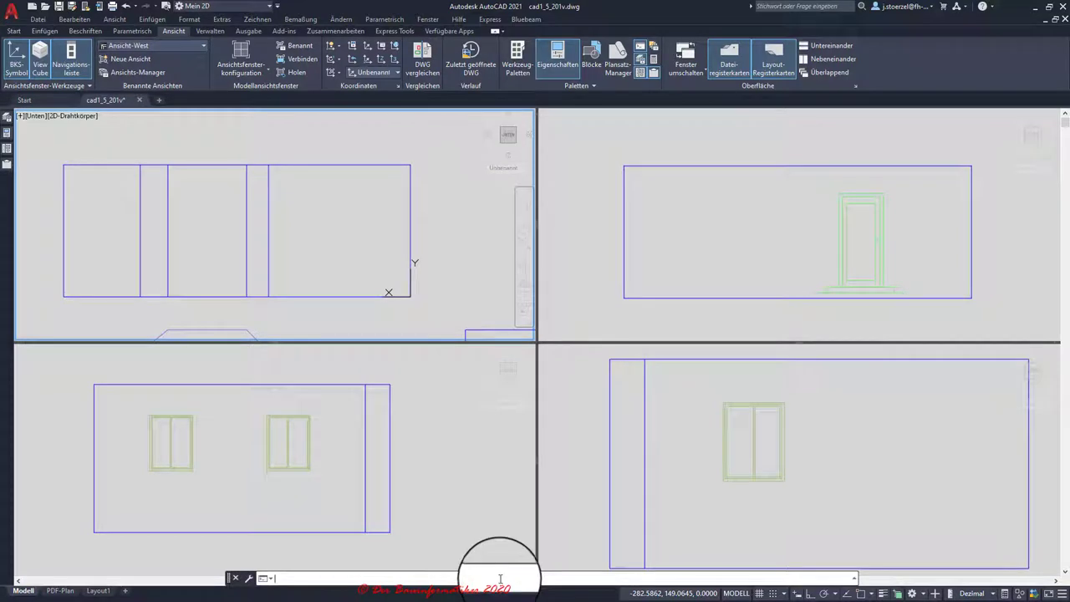
type("zoom")
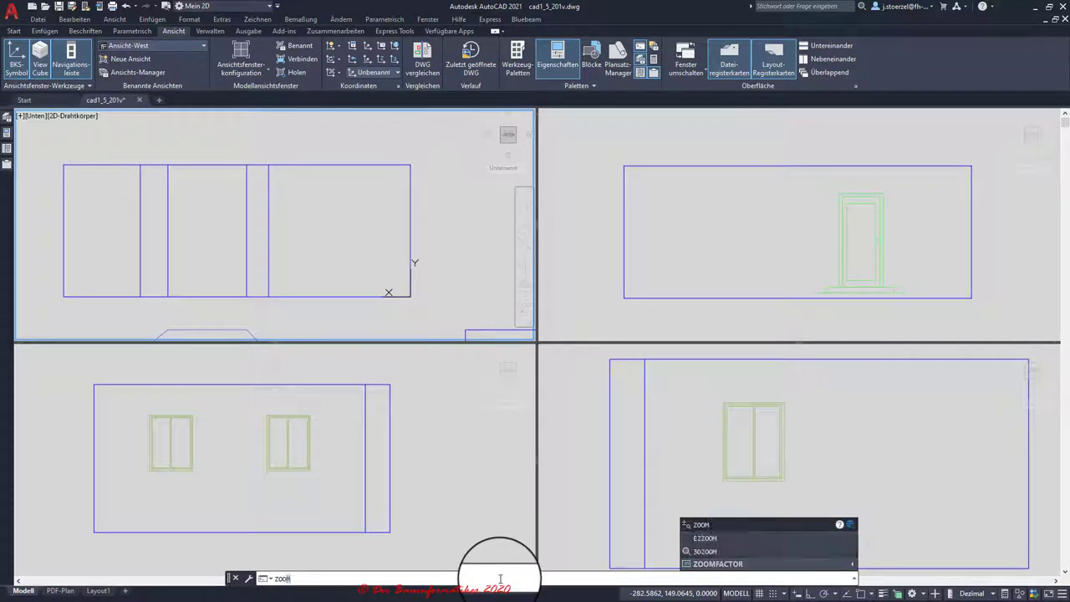
key("Return")
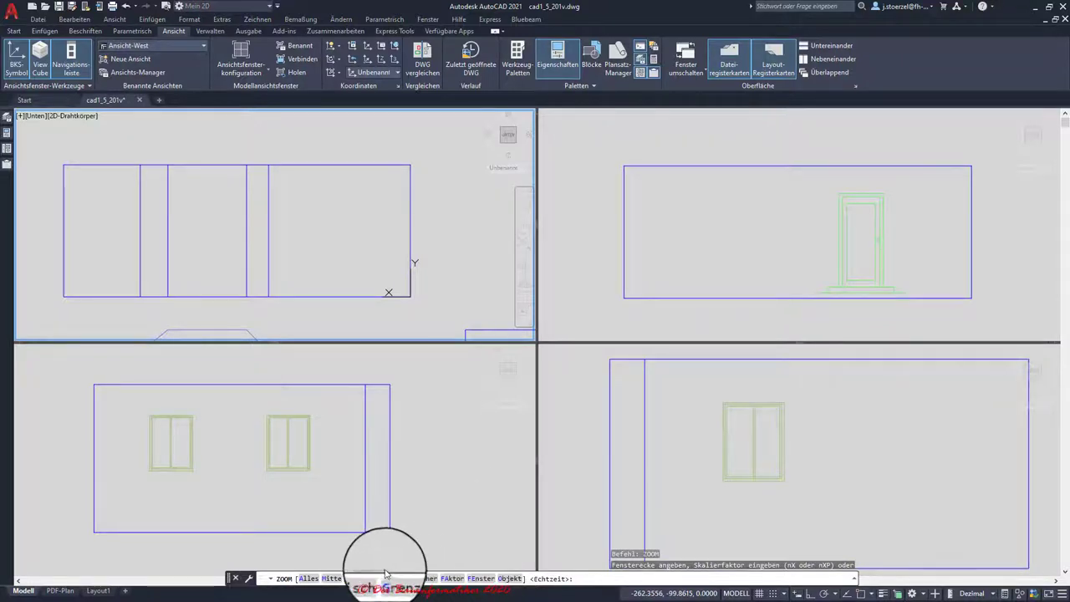
left_click(452, 579)
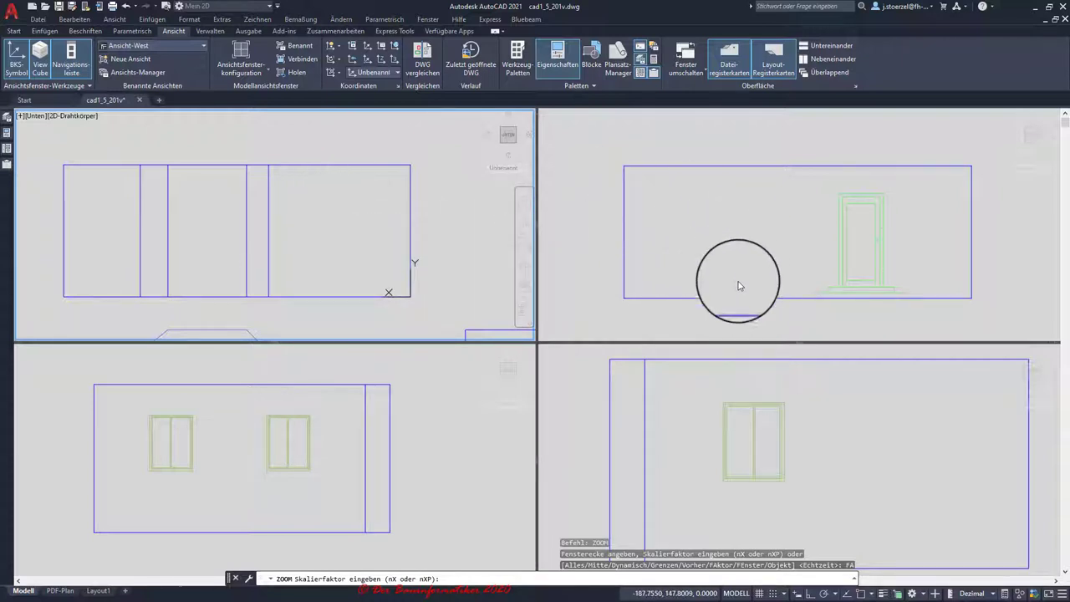
type("1")
key("Return")
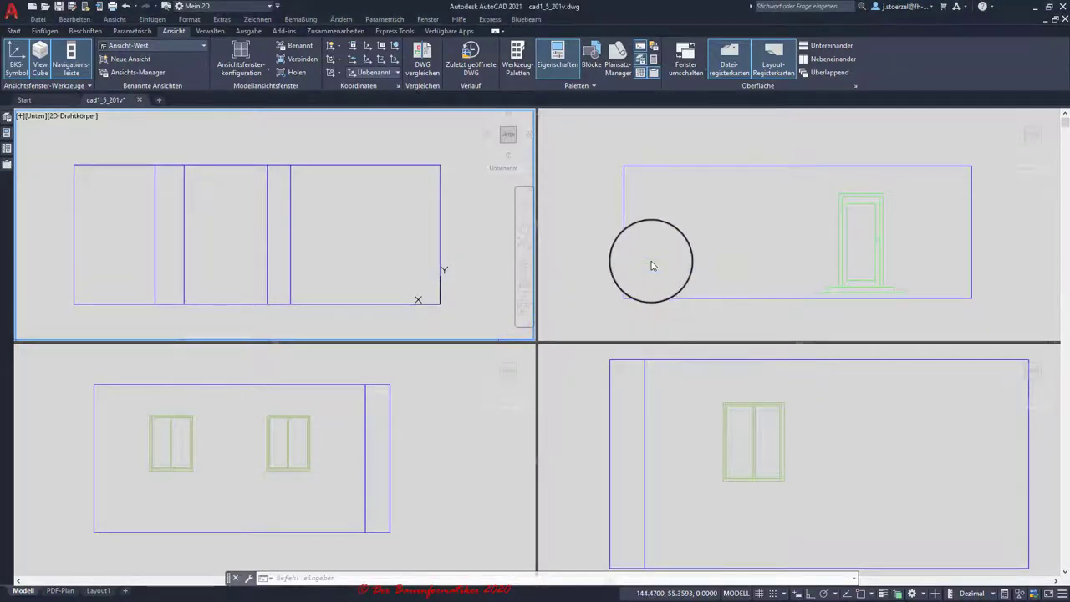
- Zoom the upper-right viewport by a factor of 3
left_click(581, 263)
type("Z")
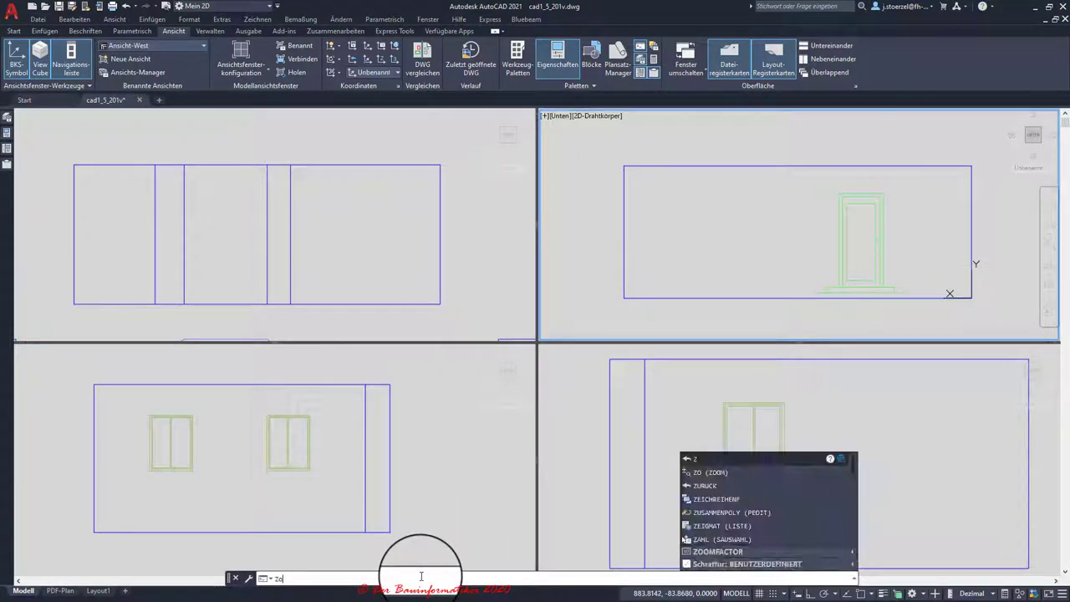
type("oom")
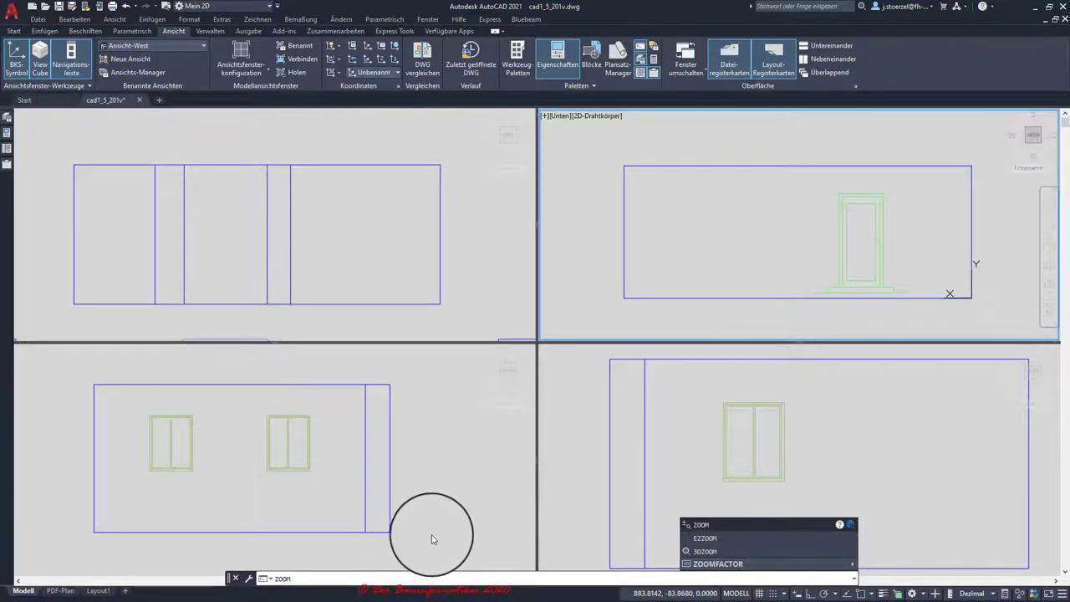
key("Return")
left_click(452, 579)
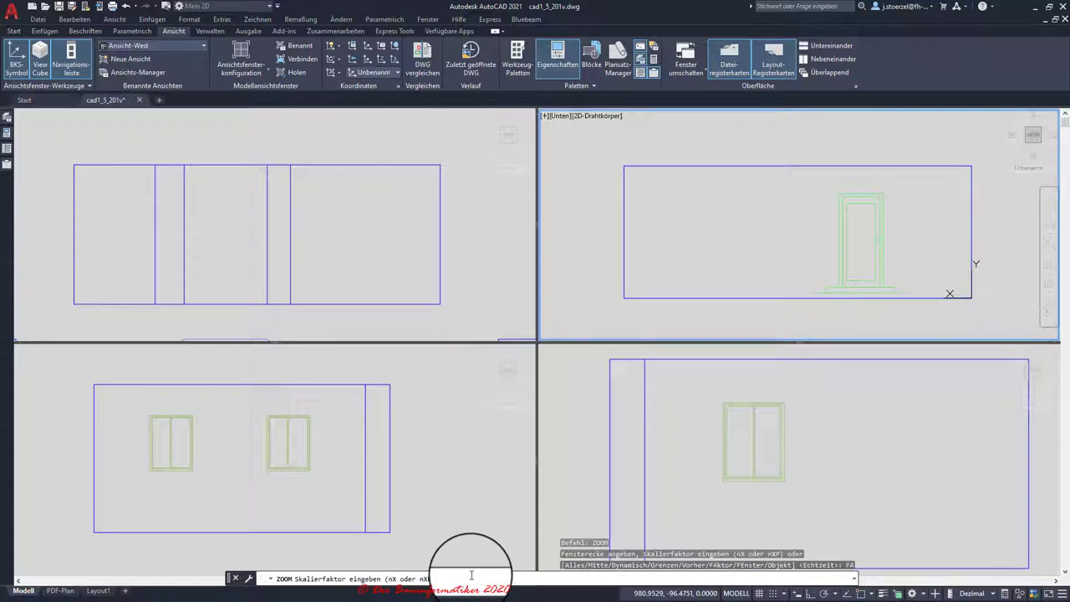
type("3")
key("Return")
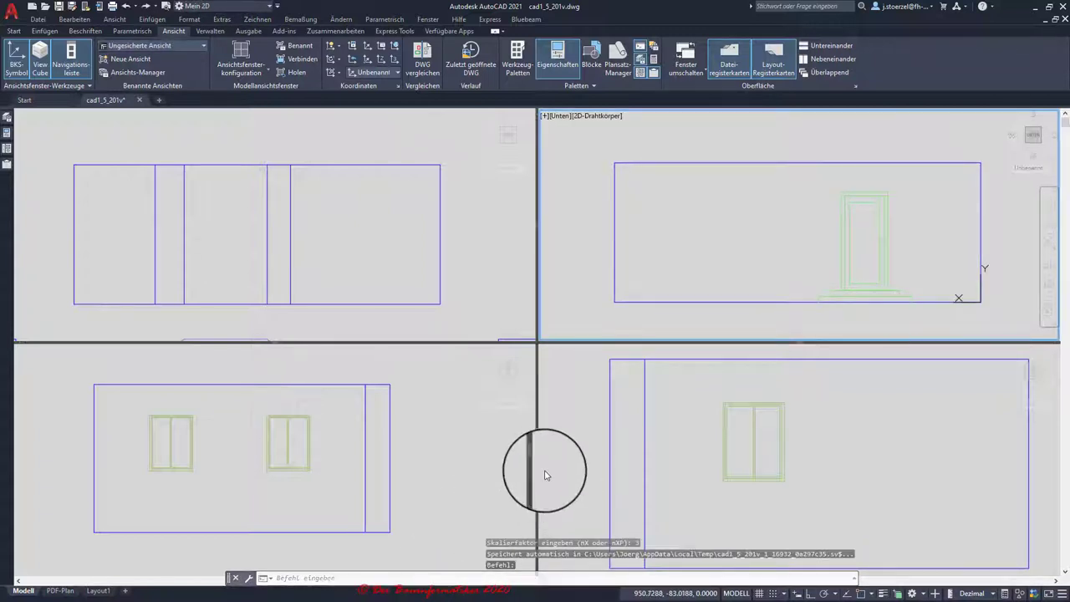
- Repeat the factor-3 zoom in the lower-left and lower-right viewports
left_click(485, 458)
key("Return")
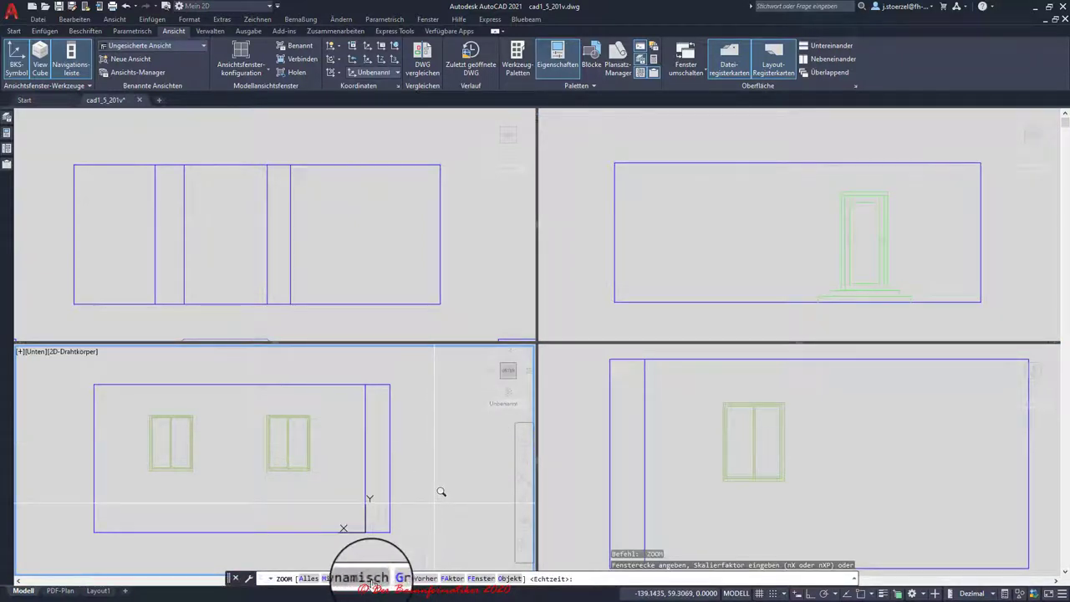
left_click(450, 578)
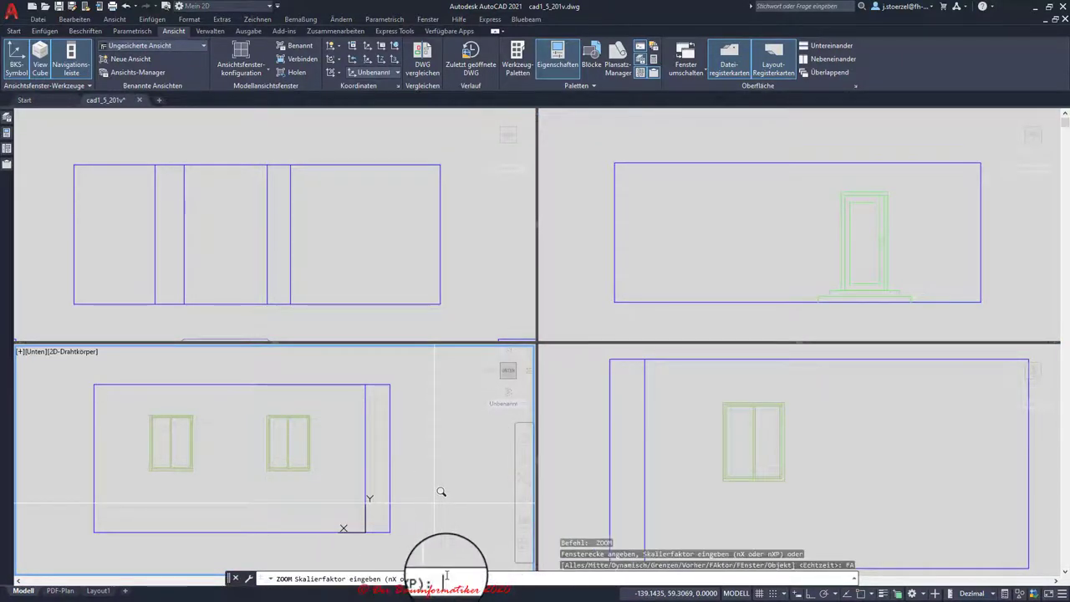
type("3")
key("Return")
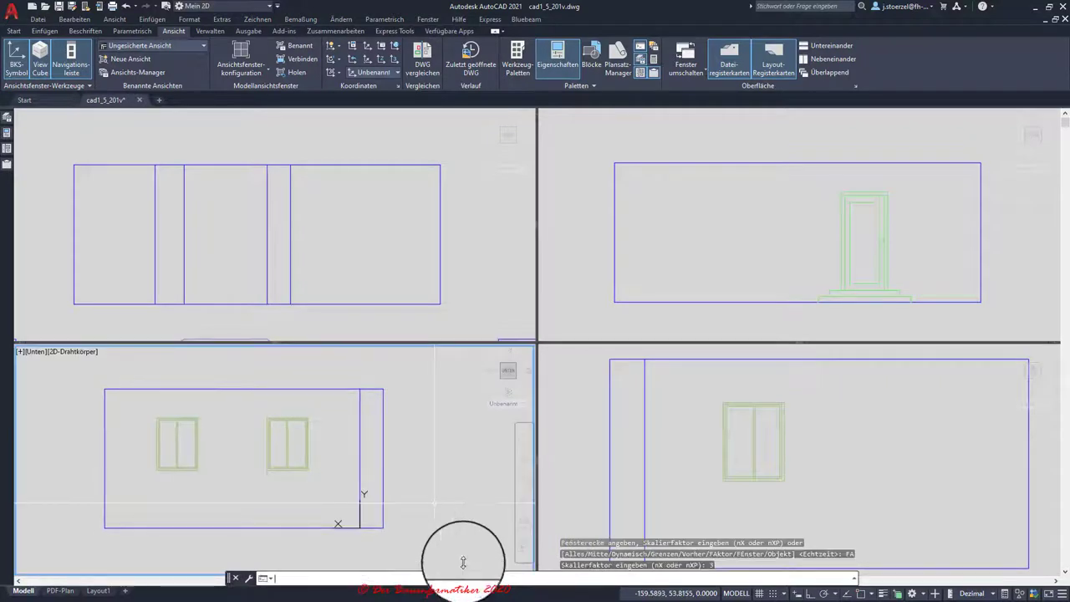
left_click(640, 475)
key("Return")
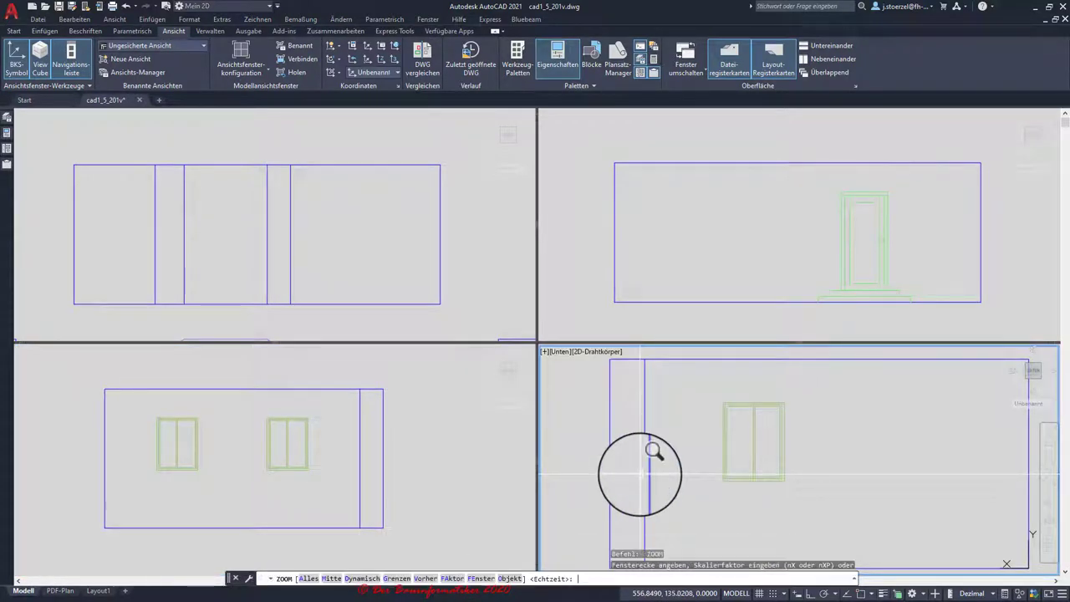
left_click(450, 578)
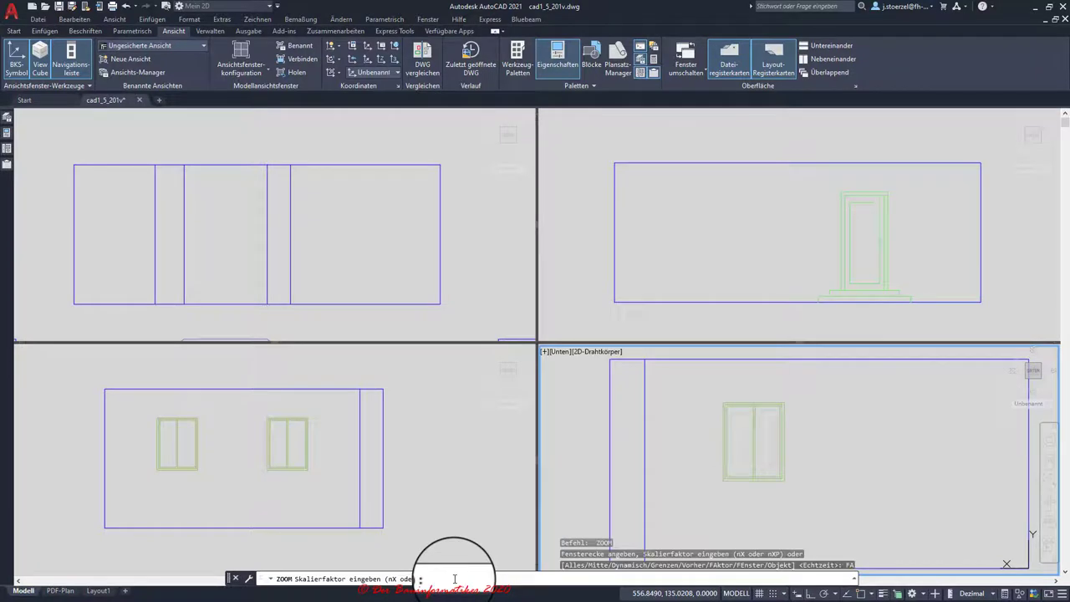
type("3")
key("Return")
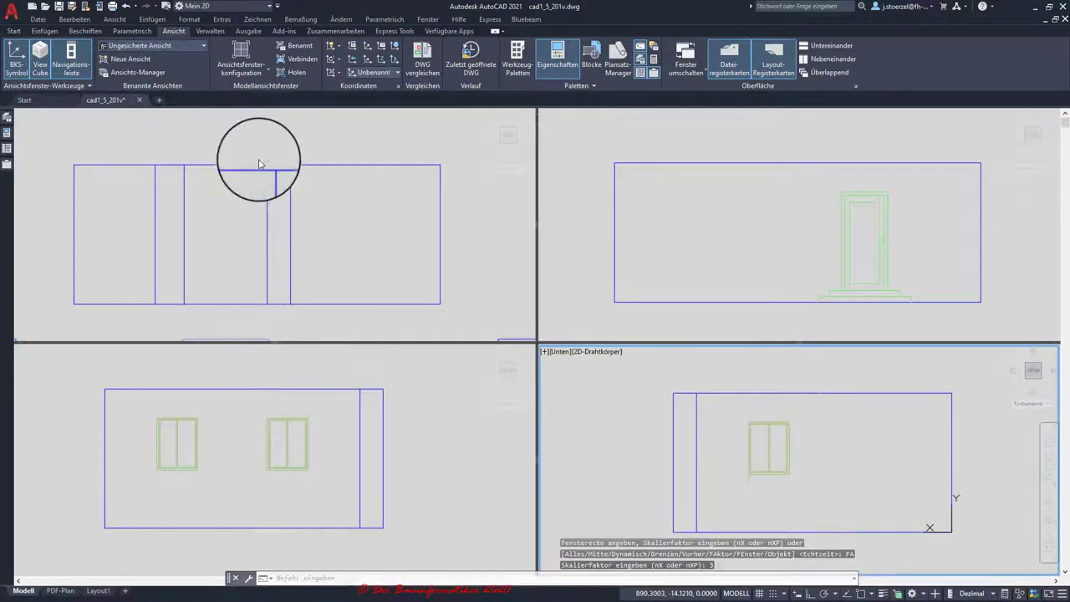
- Zoom the upper-left viewport by a factor of 3 as well
left_click(454, 236)
key("Return")
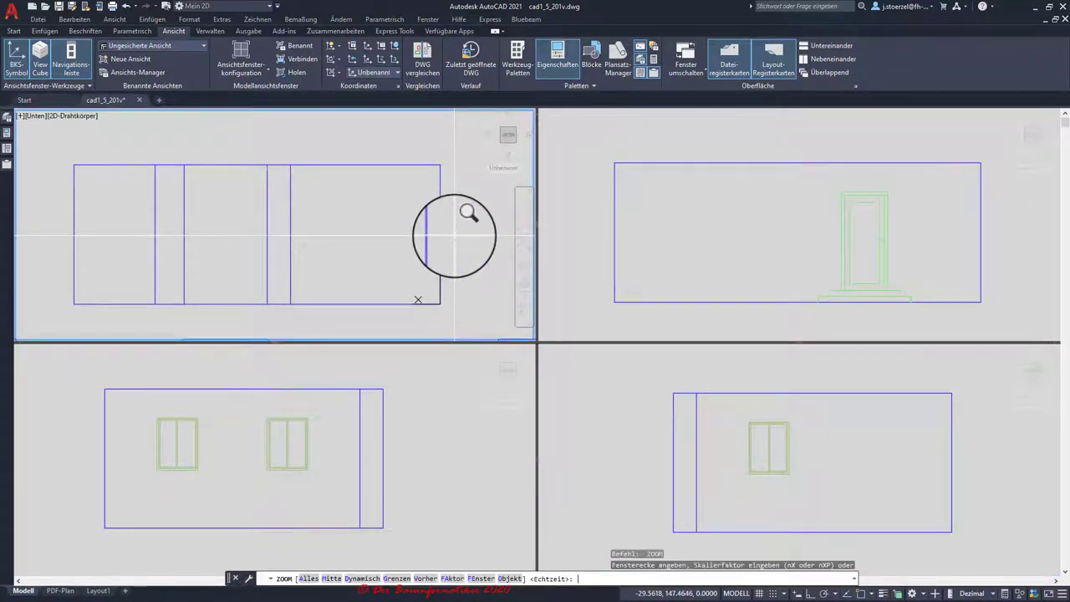
left_click(453, 579)
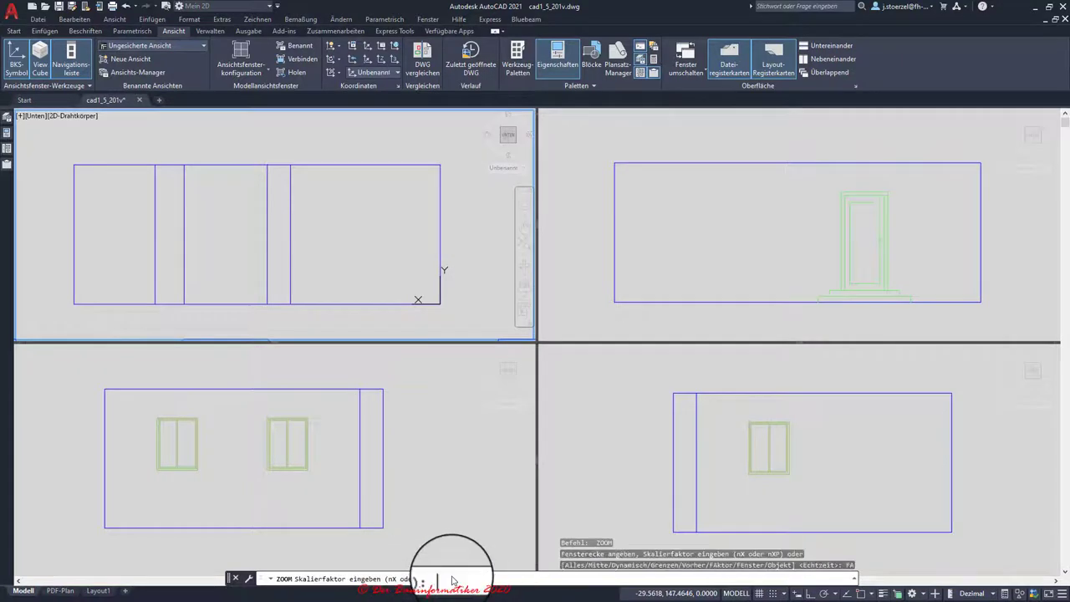
type("3")
key("Return")
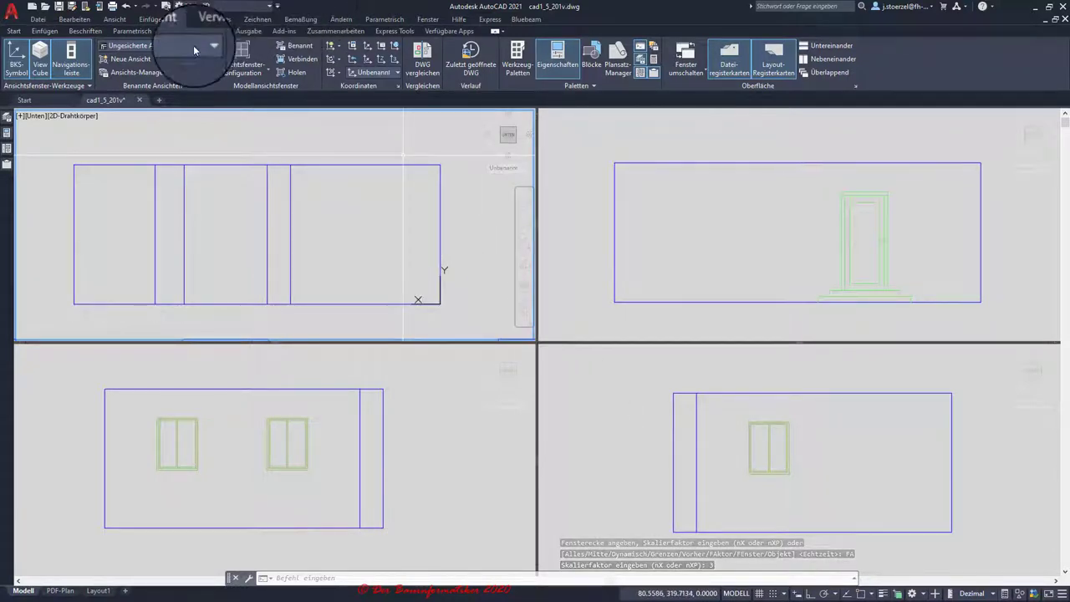
- Save the four-viewport elevation arrangement as a new named viewport configuration 'Ansichten'
left_click(292, 46)
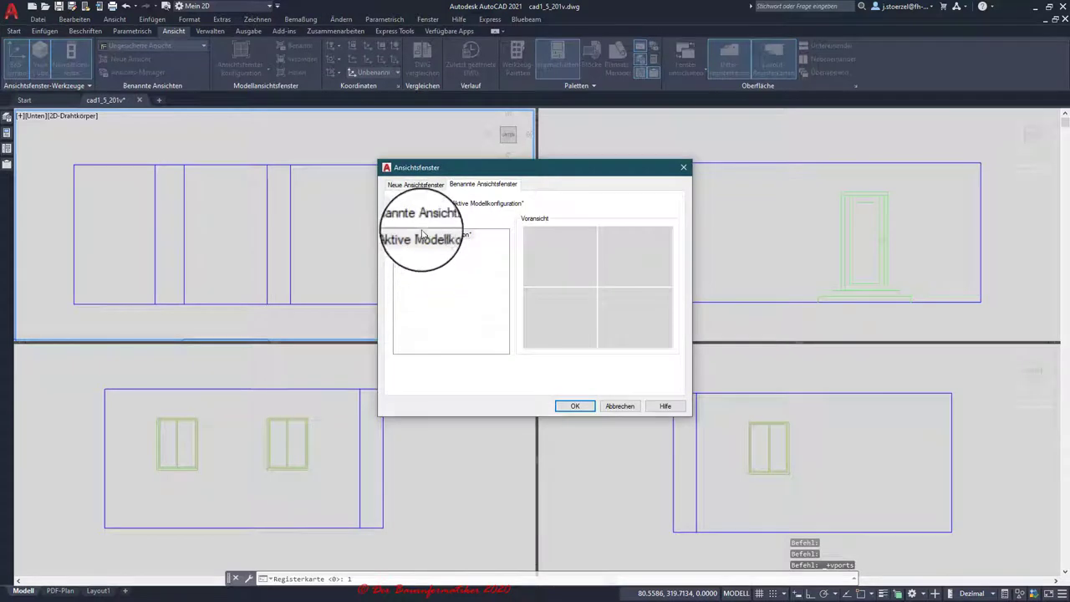
left_click(410, 186)
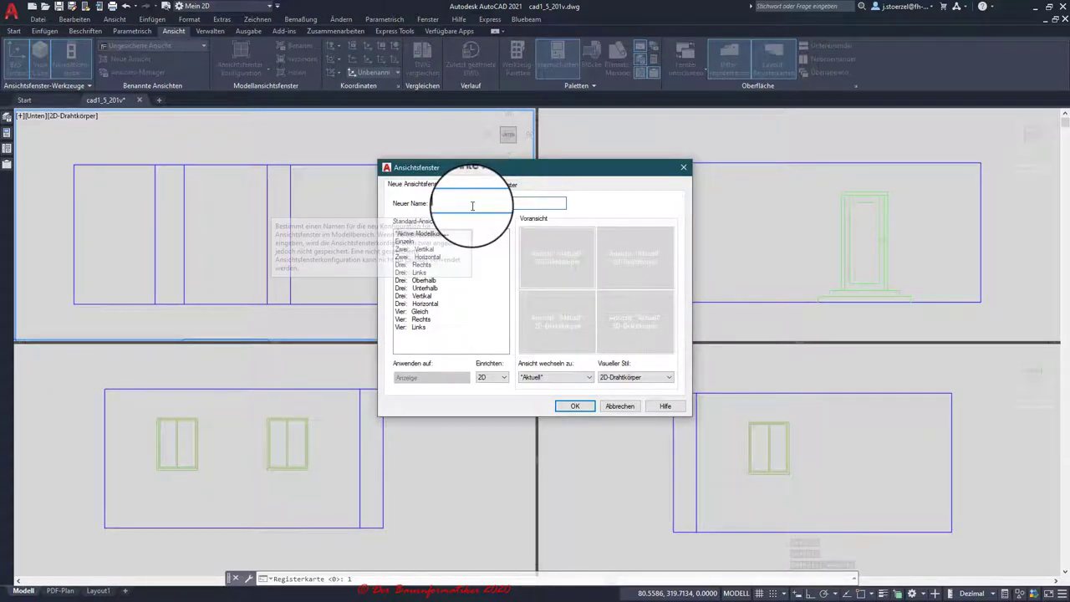
type("Ansichten")
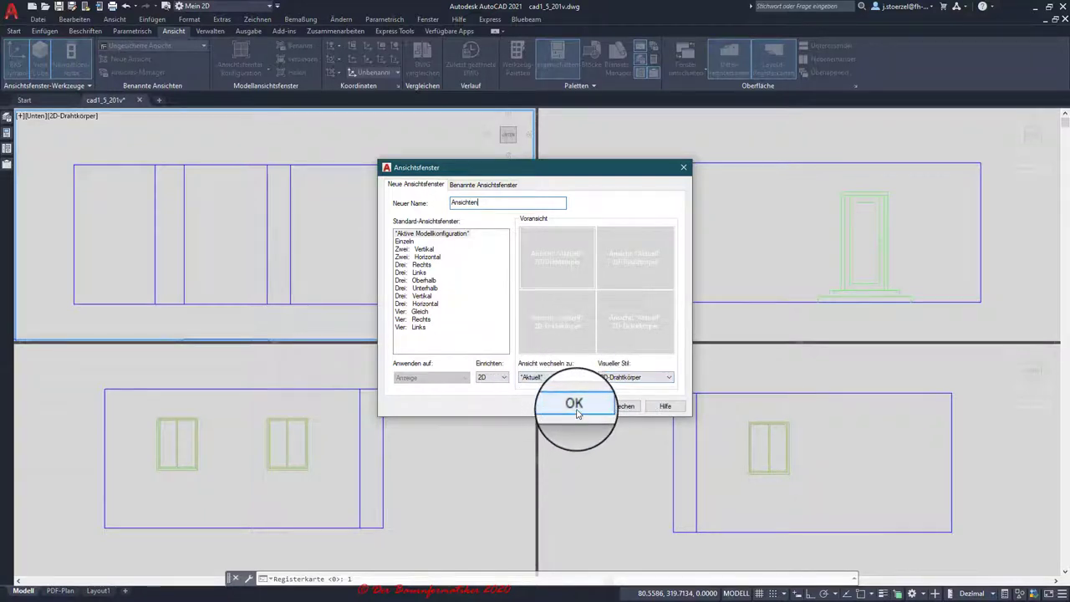
left_click(576, 406)
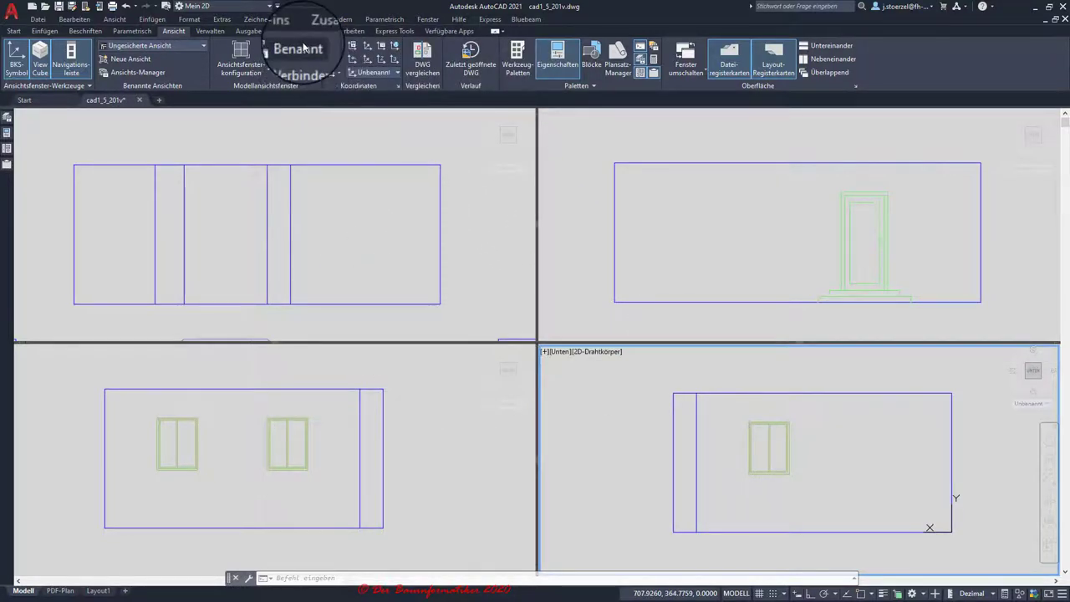
- Restore the four tiled model viewports, then switch to the empty Layout1 sheet
left_click(295, 72)
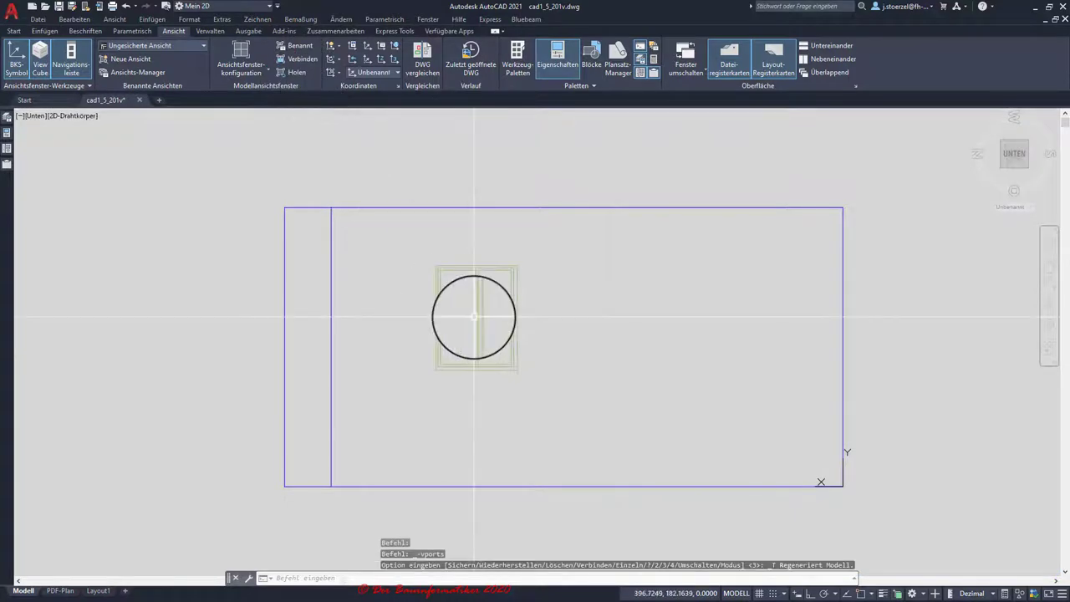
left_click(304, 50)
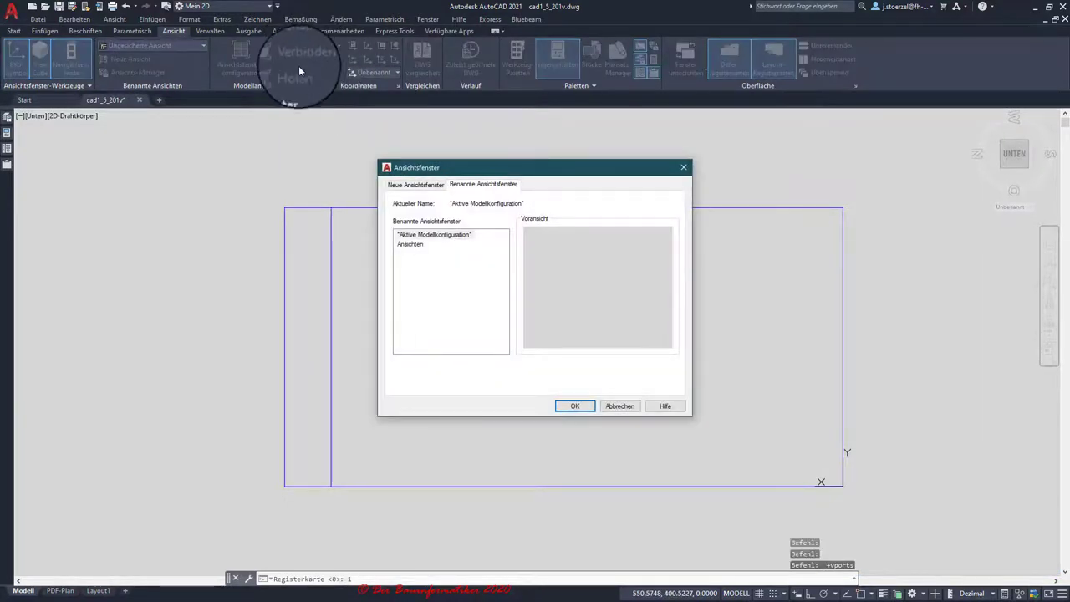
key("Escape")
left_click(305, 73)
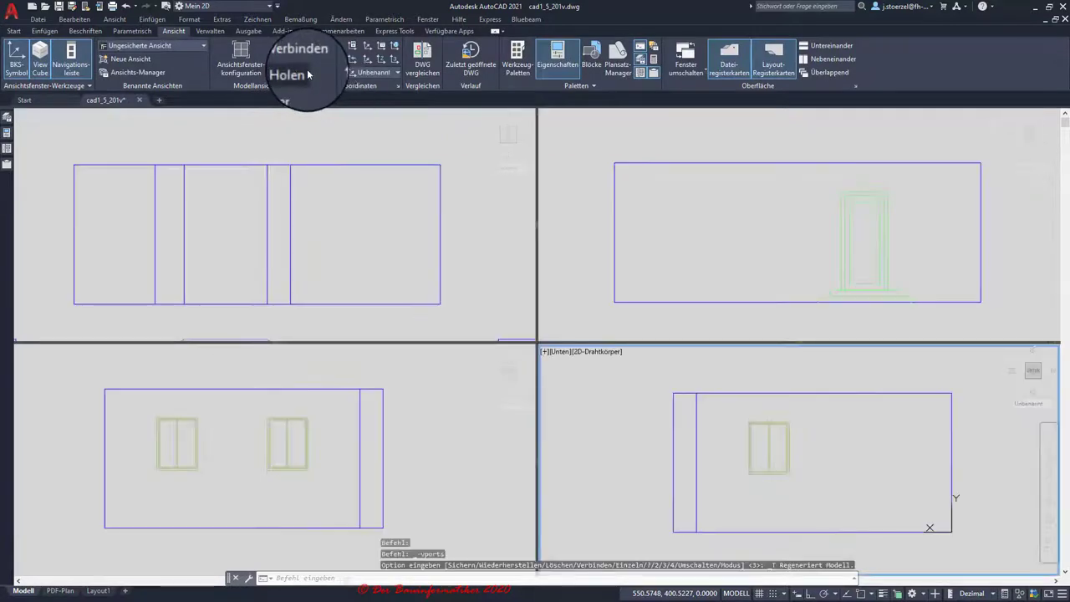
left_click(304, 74)
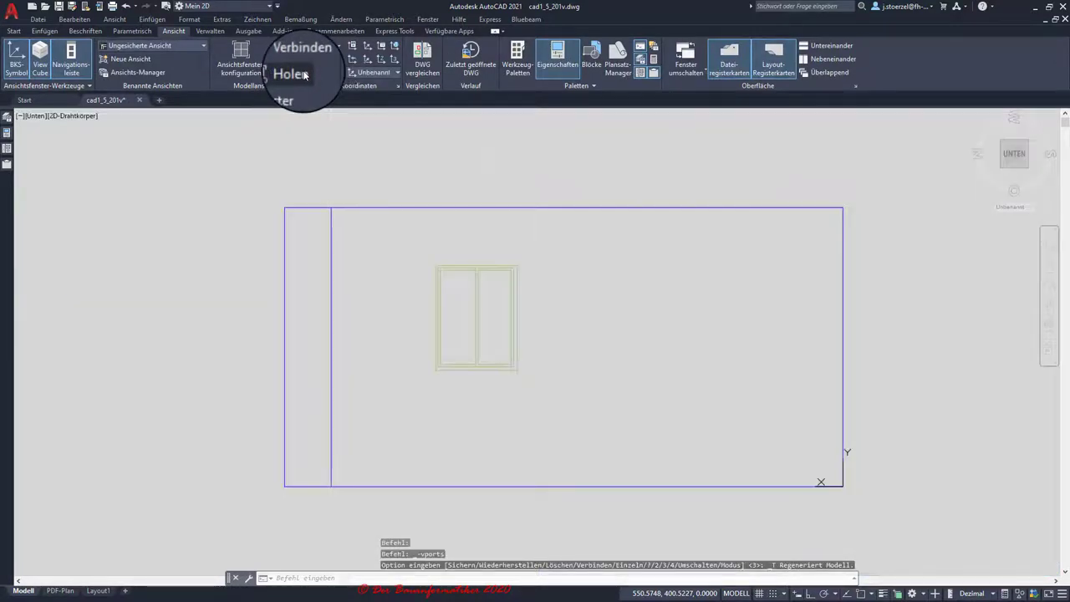
left_click(305, 74)
left_click(304, 75)
left_click(304, 74)
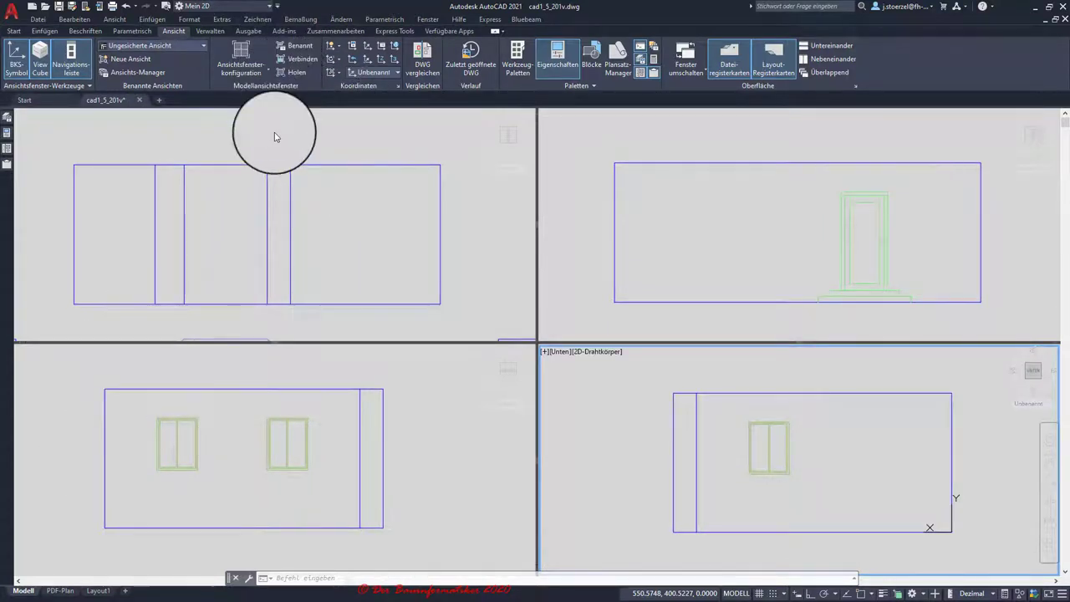
left_click(98, 591)
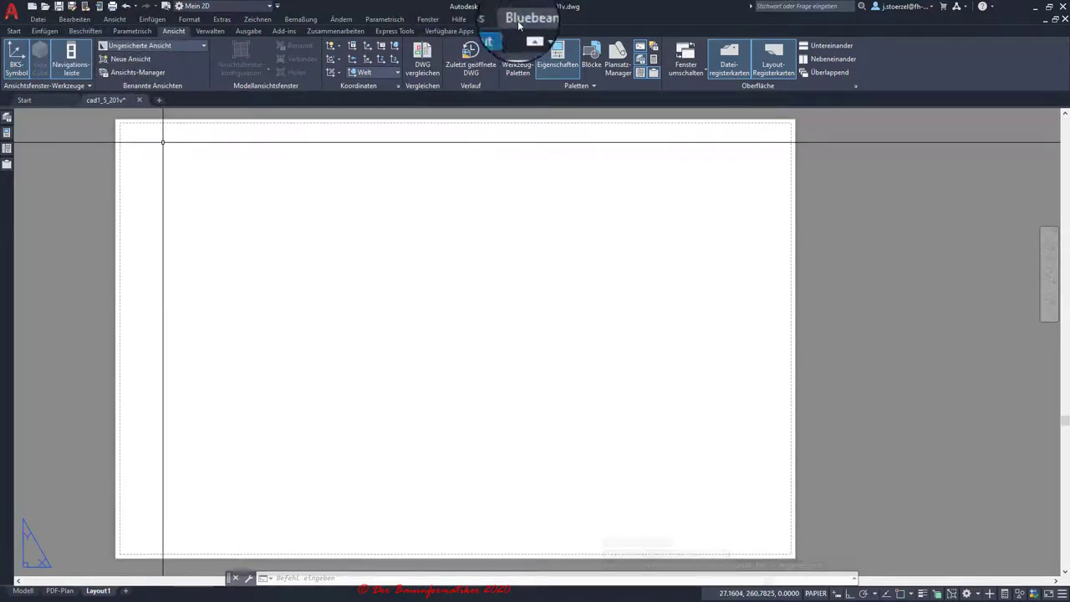
- Insert the saved Ansichten configuration on Layout1 as four viewports spanning the sheet
left_click(498, 31)
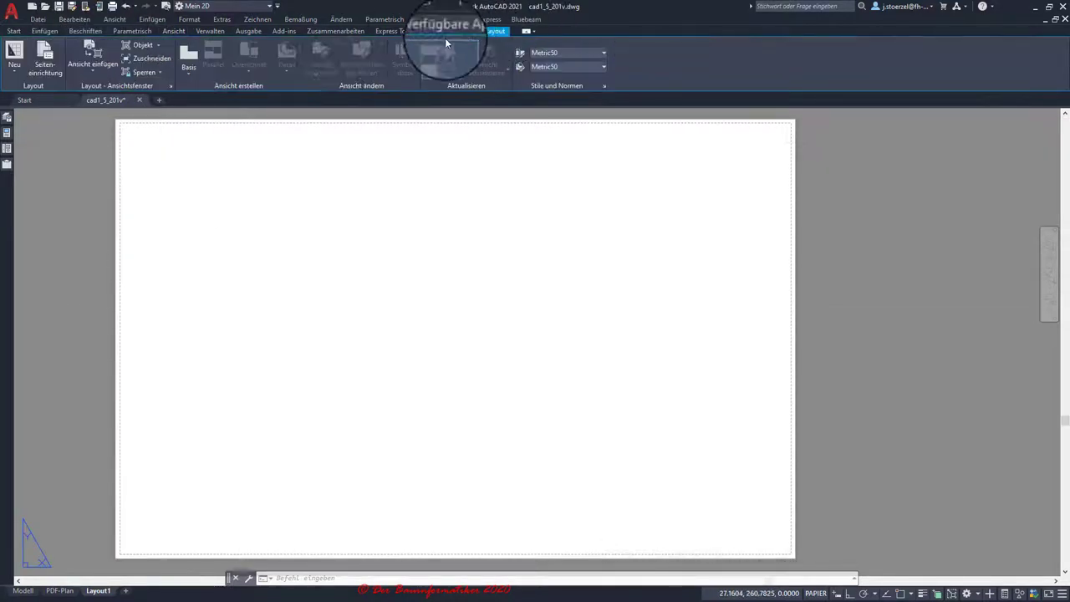
left_click(170, 87)
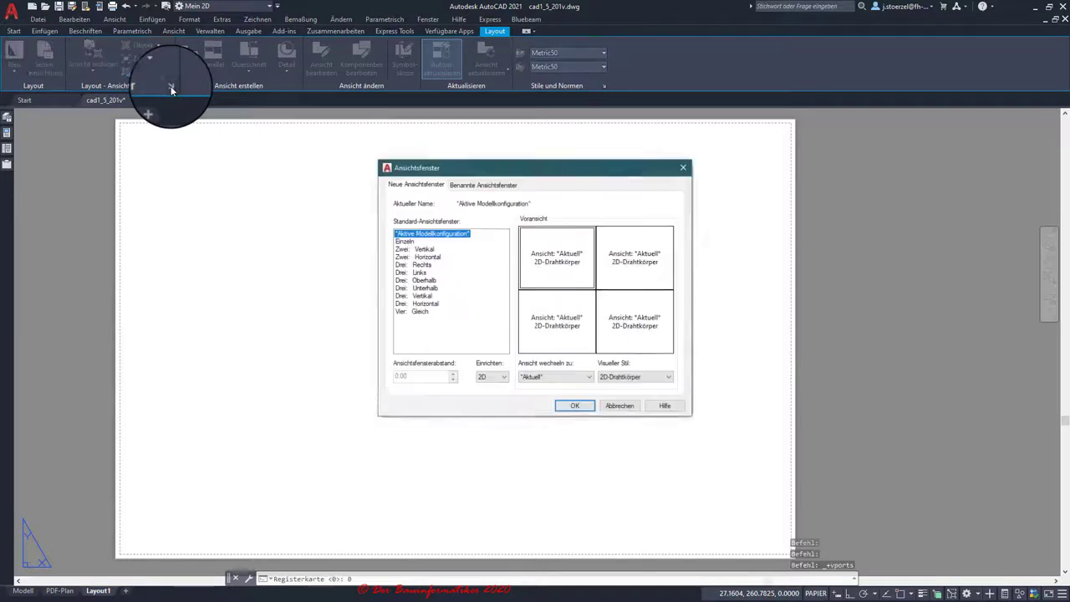
left_click(473, 189)
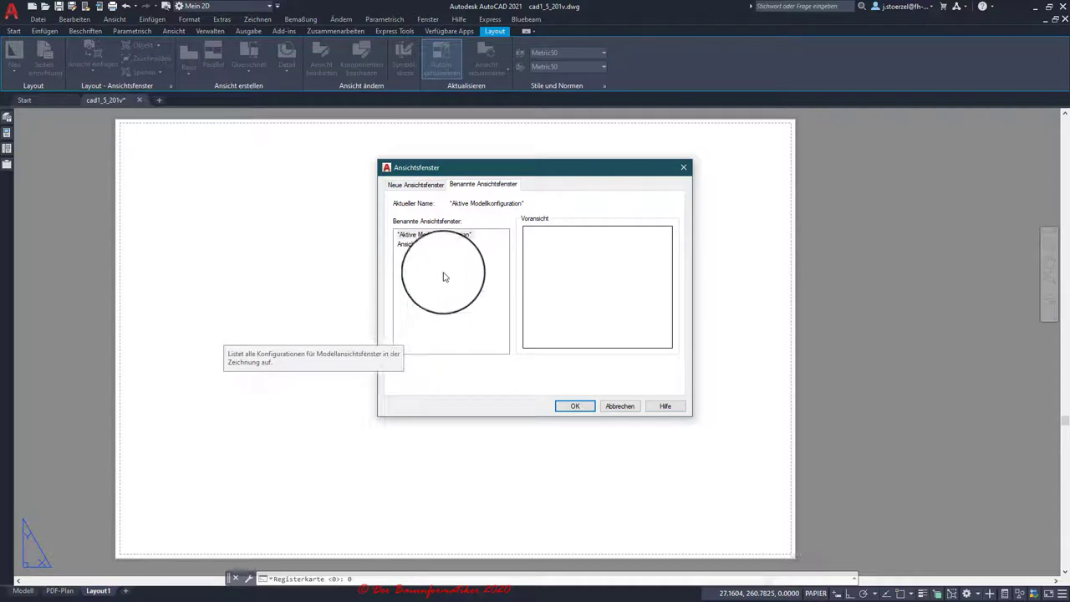
left_click(409, 243)
left_click(575, 406)
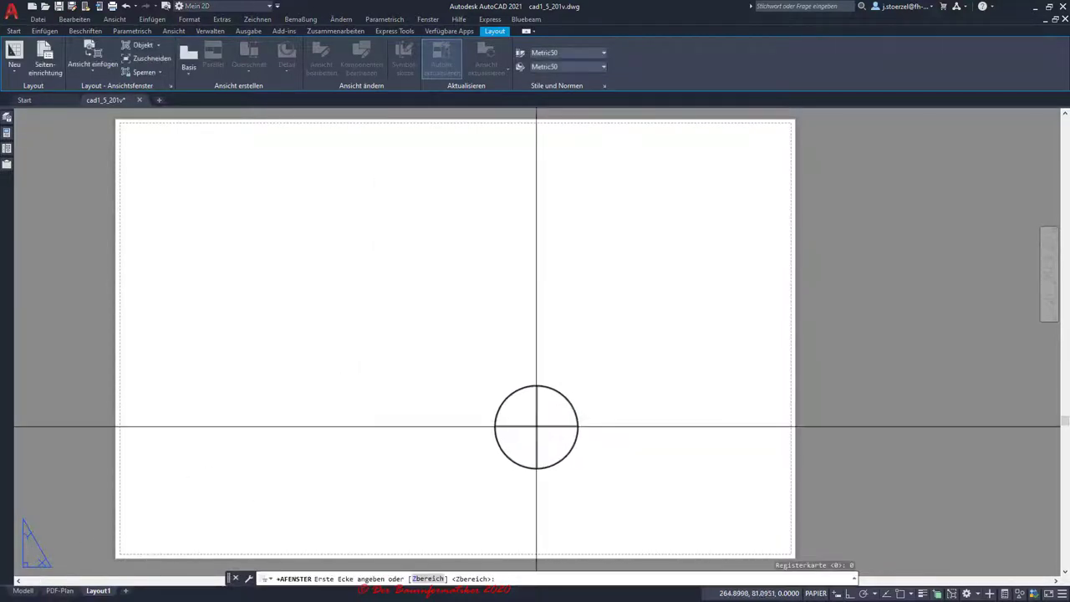
left_click(149, 156)
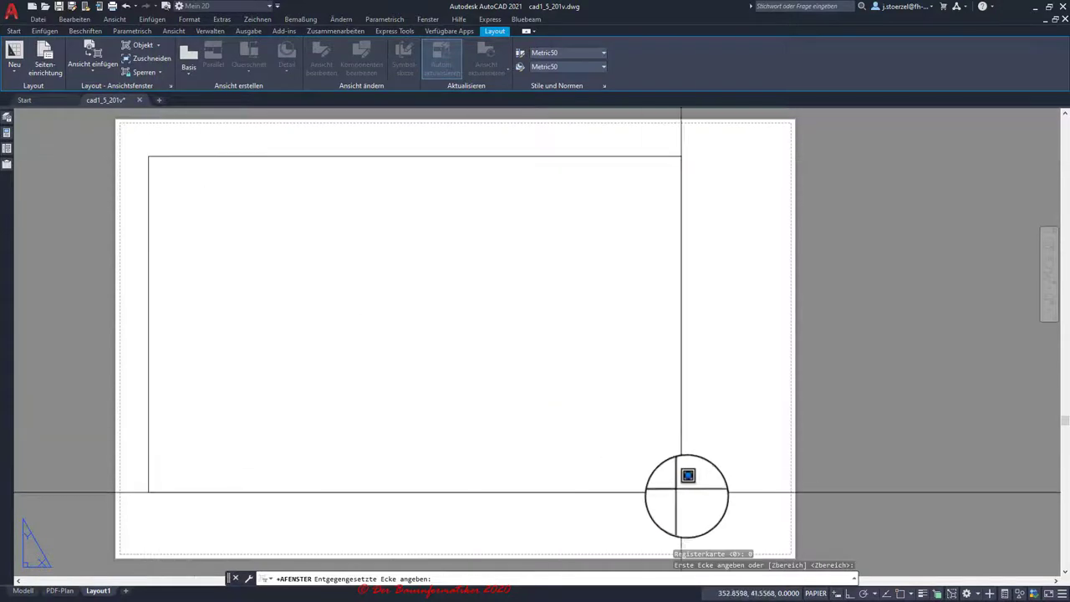
left_click(751, 526)
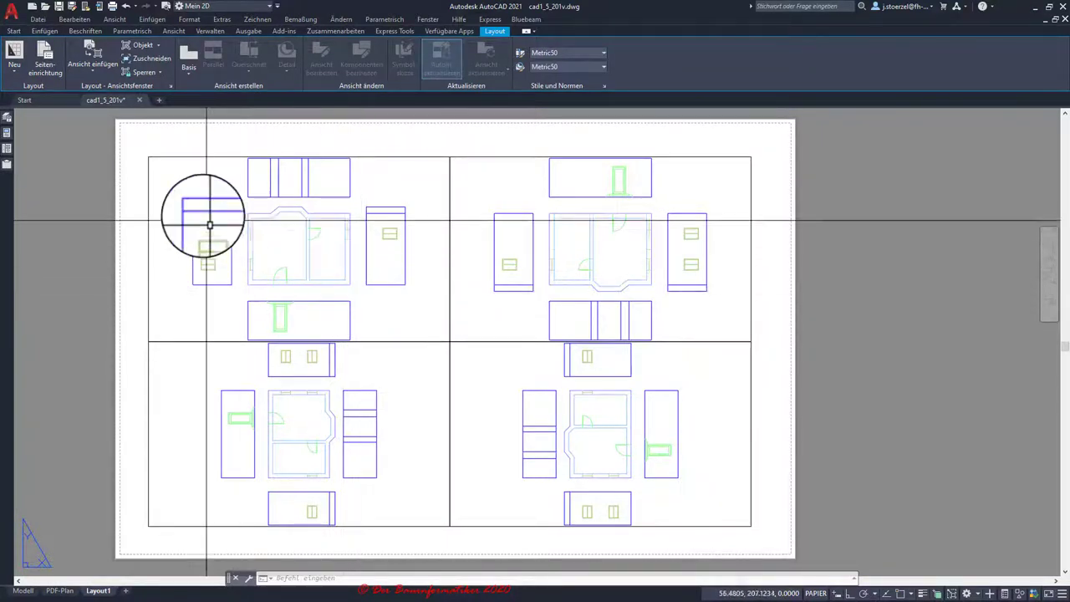
- Show Ansicht-Nord in the top-left viewport at 1:10 scale, centred in its frame
double_click(192, 184)
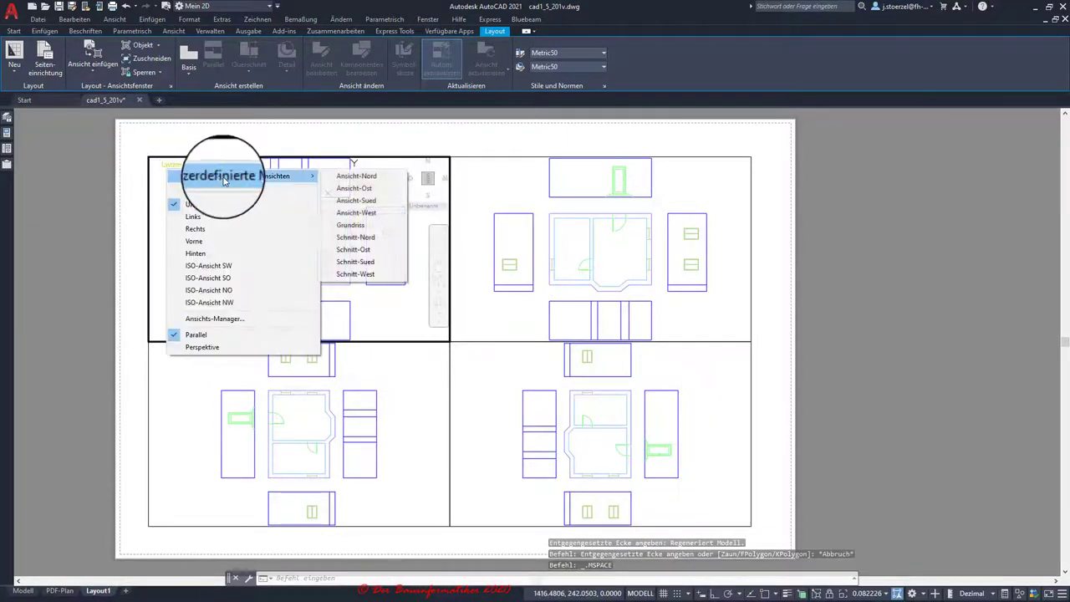
left_click(369, 177)
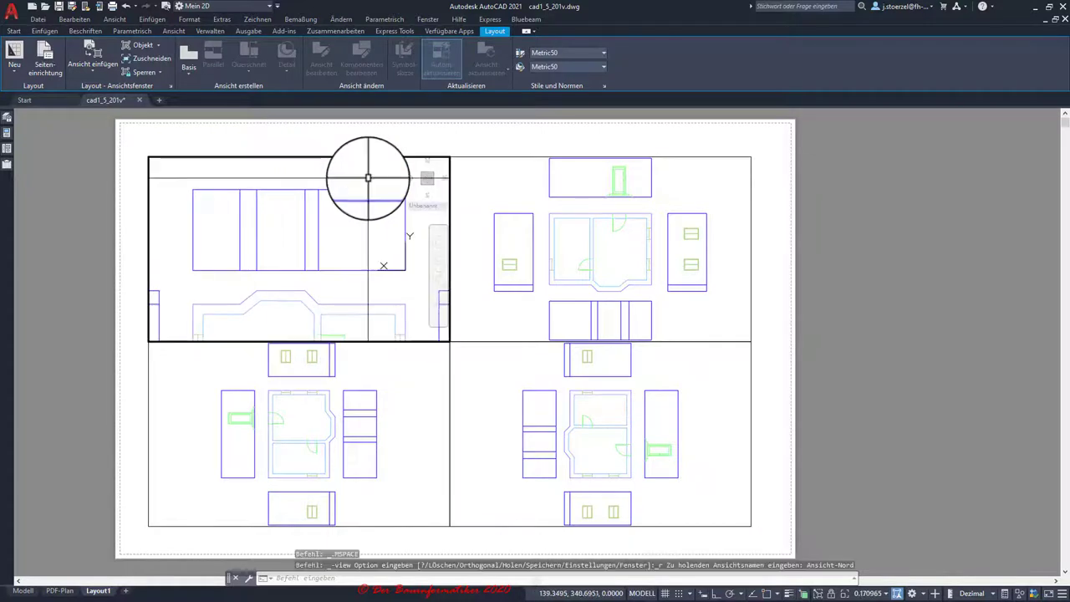
left_click(859, 595)
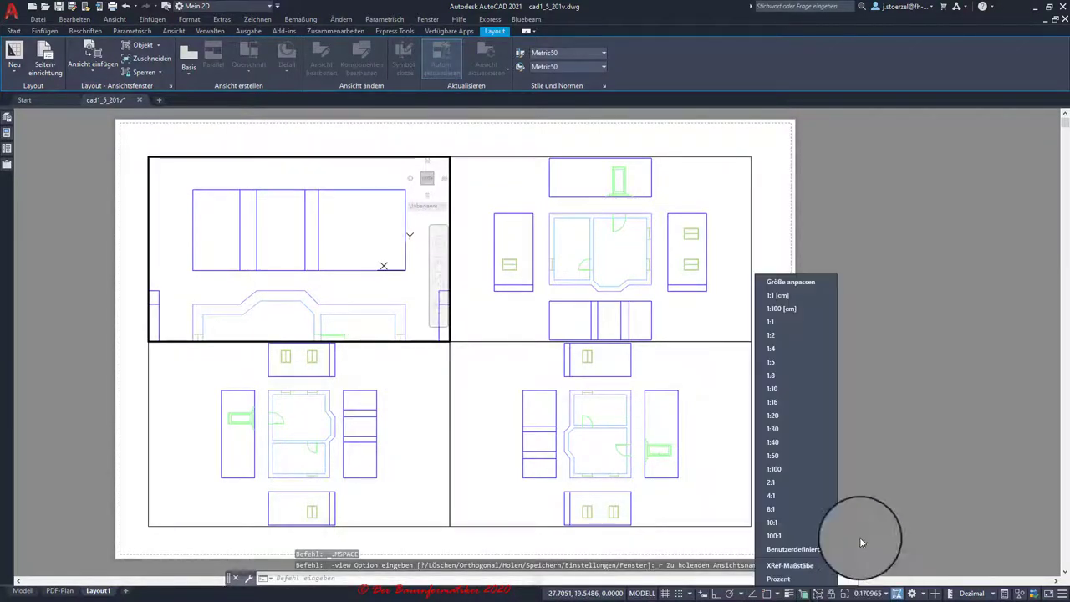
left_click(783, 395)
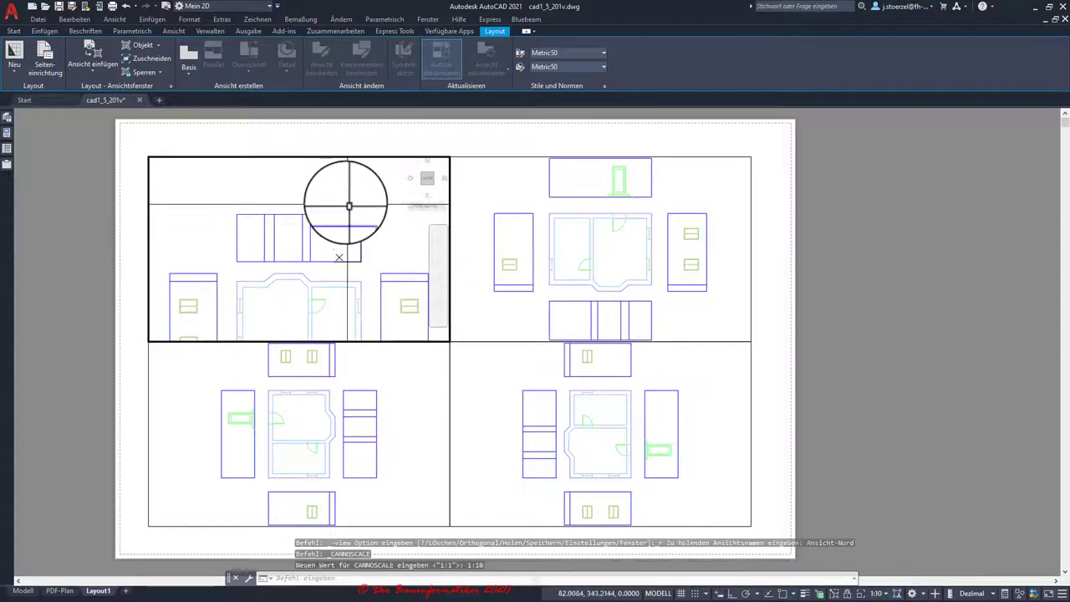
mouse_move(349, 206)
middle_mouse_down()
mouse_move(452, 208)
mouse_move(353, 221)
mouse_move(354, 186)
mouse_move(370, 195)
middle_mouse_up()
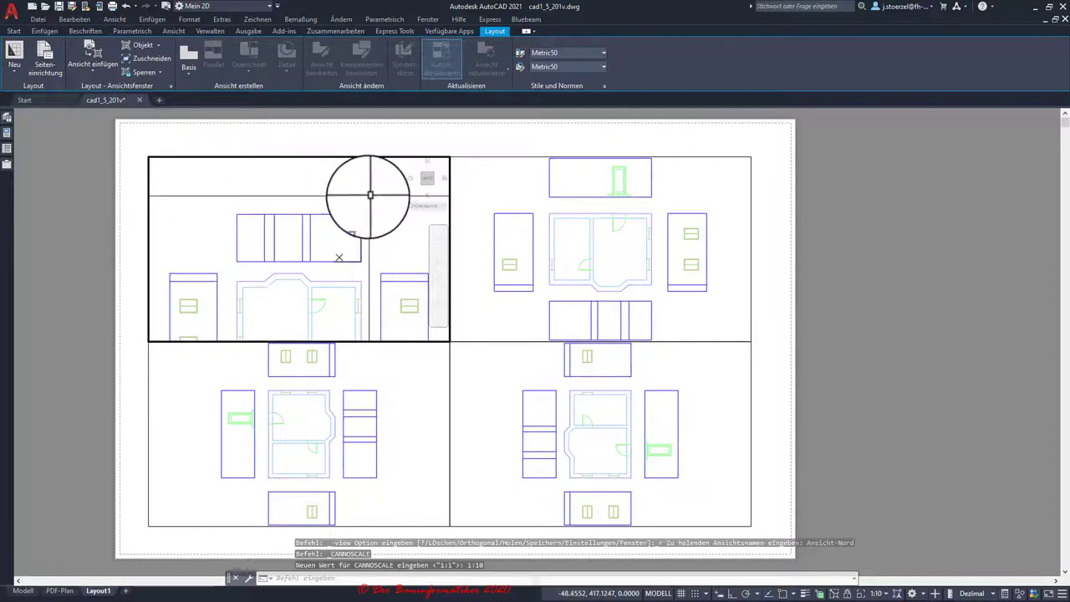
double_click(437, 143)
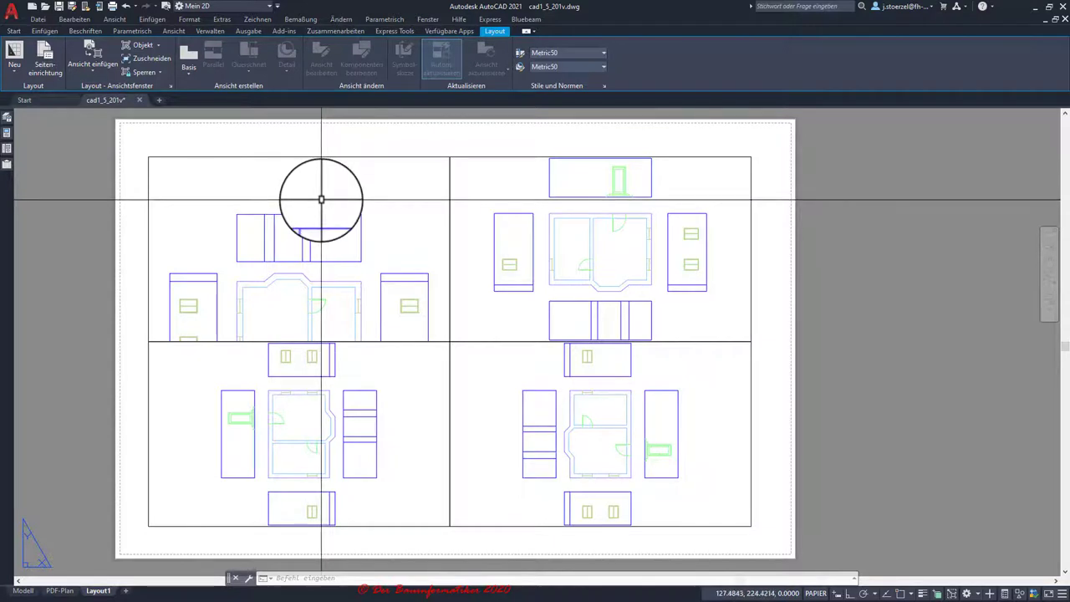
- On the PDF-Plan sheet, restore the layer state with sections and labels, then preview the plot
left_click(63, 590)
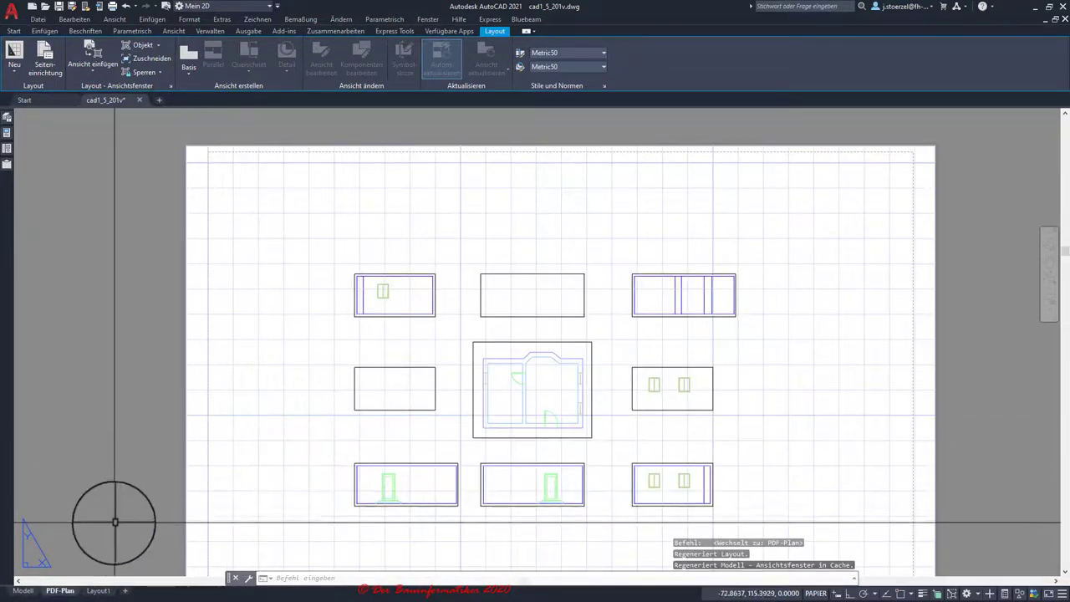
left_click(18, 31)
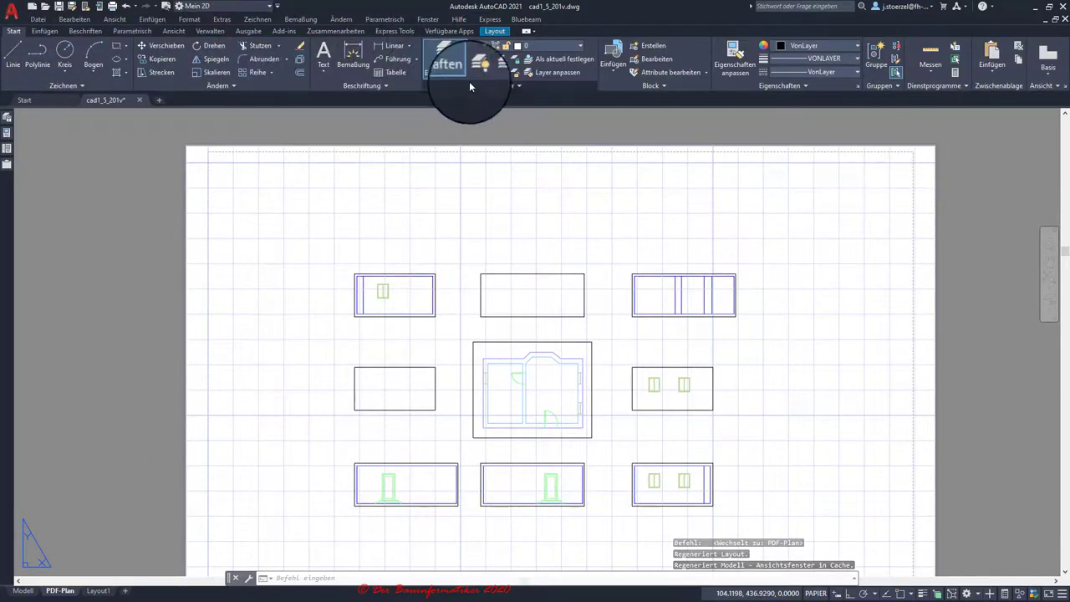
left_click(509, 86)
left_click(460, 101)
left_click(451, 113)
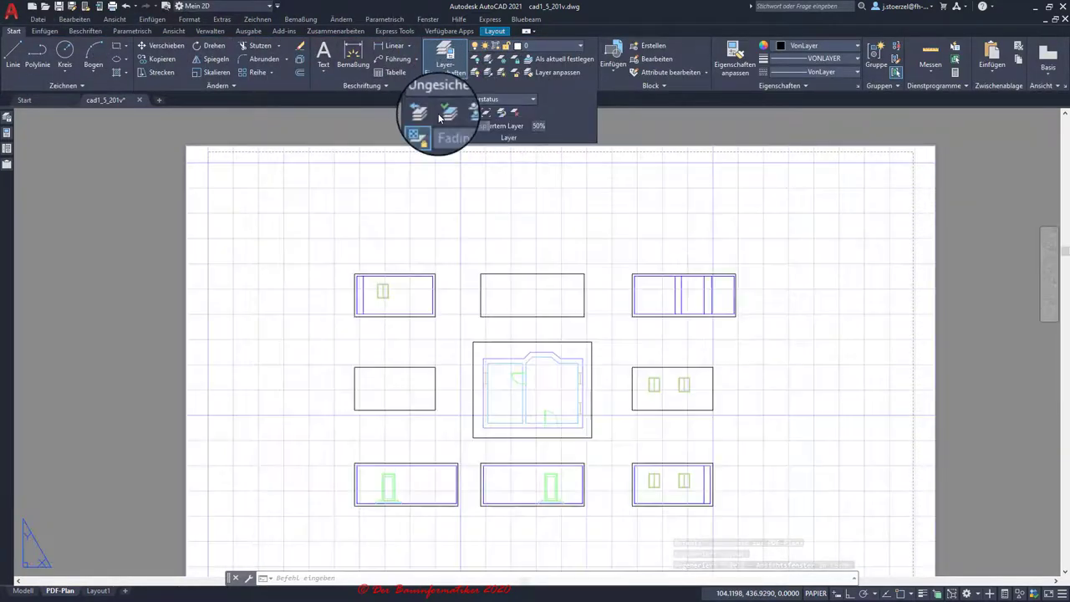
middle_click_drag(693, 306, 621, 271)
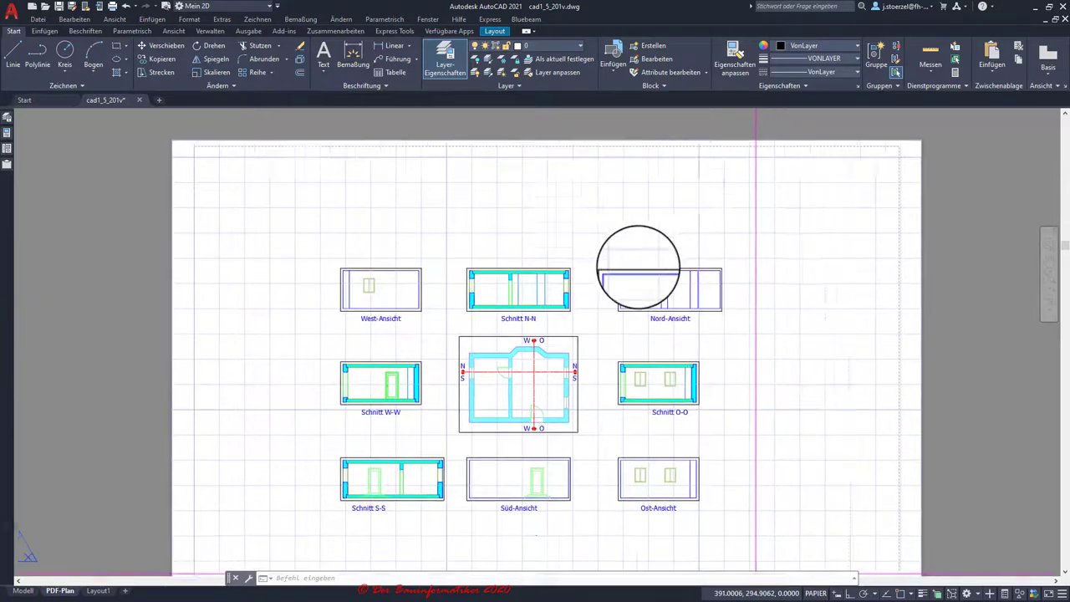
left_click(168, 7)
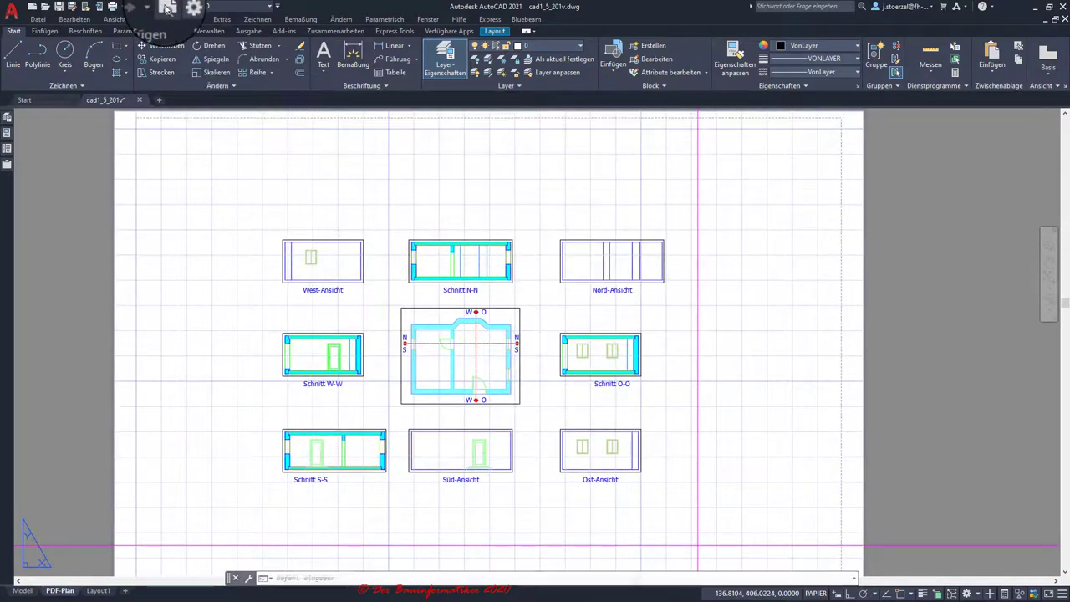